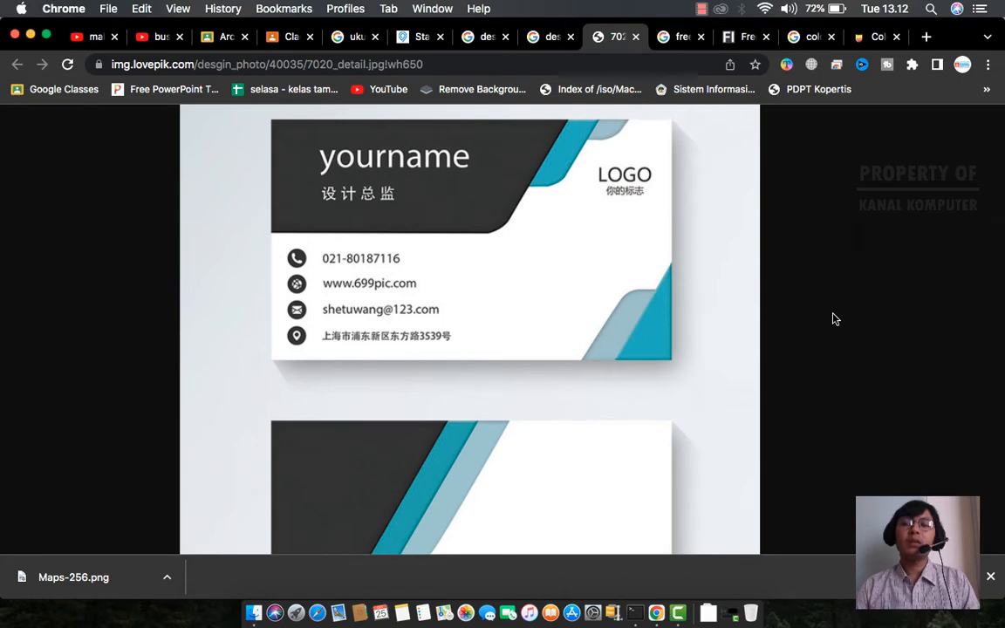
- Scroll the page, then bring up the 'ukuran preset kartu nama' results listing 90 mm × 55 mm
scroll(733, 292, "down", 2)
scroll(733, 293, "down", 2)
scroll(732, 292, "up", 4)
scroll(733, 292, "down", 1)
scroll(733, 292, "down", 3)
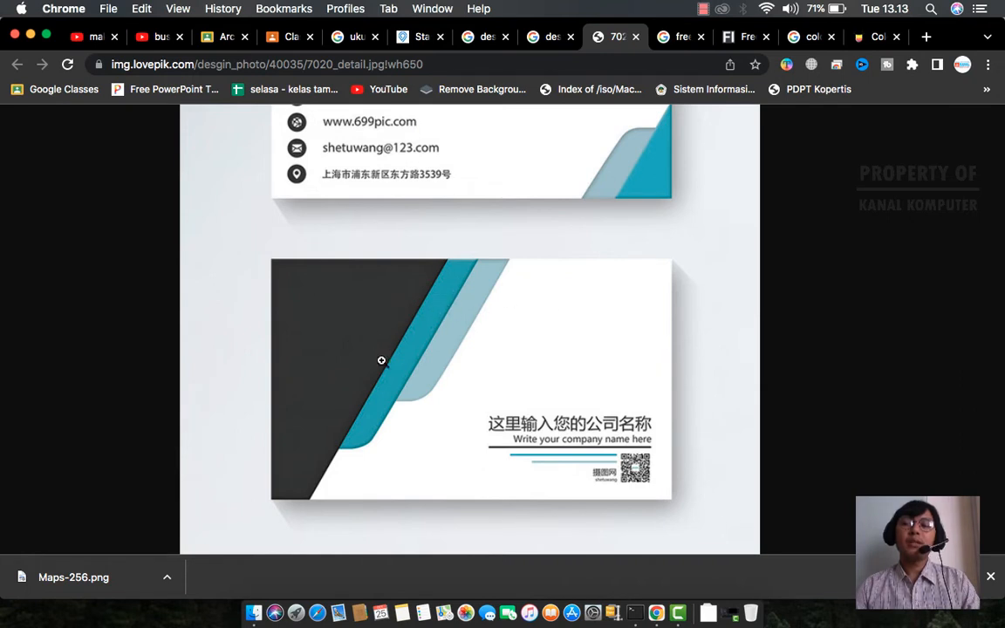
scroll(594, 343, "up", 3)
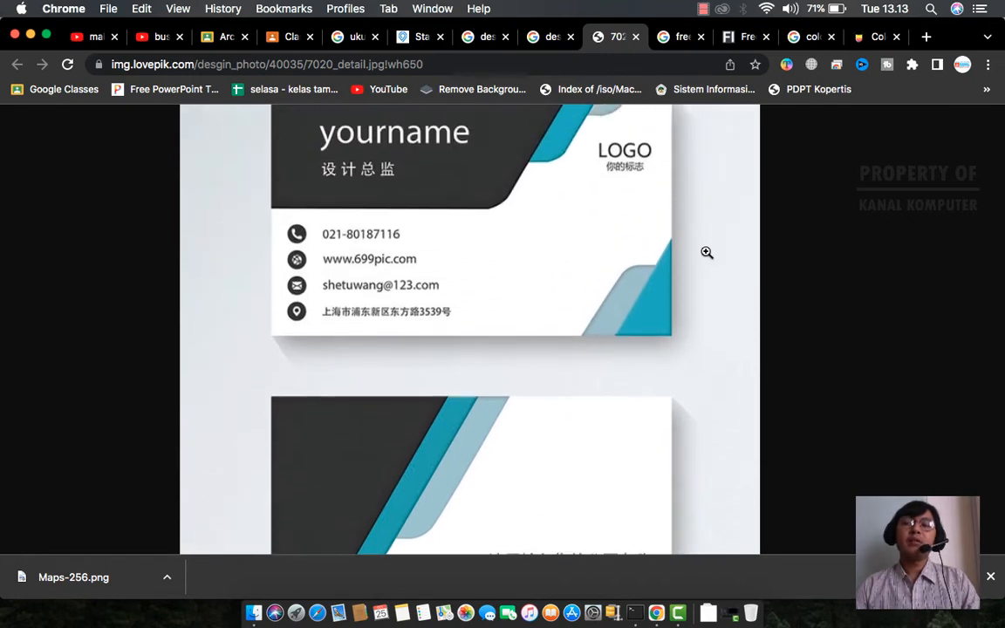
scroll(689, 235, "up", 1)
scroll(533, 288, "down", 4)
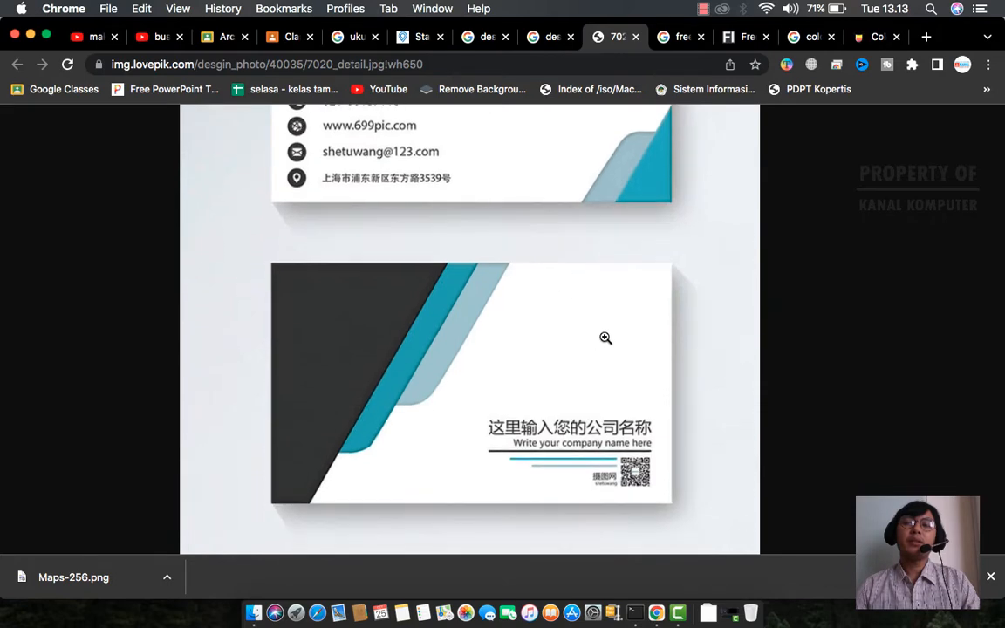
scroll(608, 296, "up", 3)
scroll(576, 349, "down", 3)
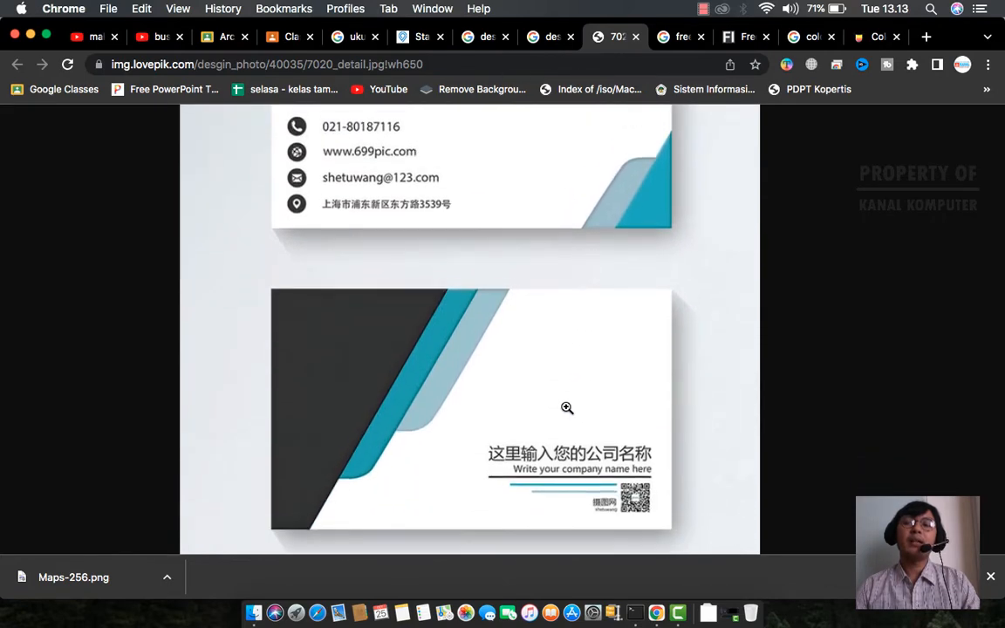
scroll(576, 349, "up", 3)
scroll(711, 301, "up", 1)
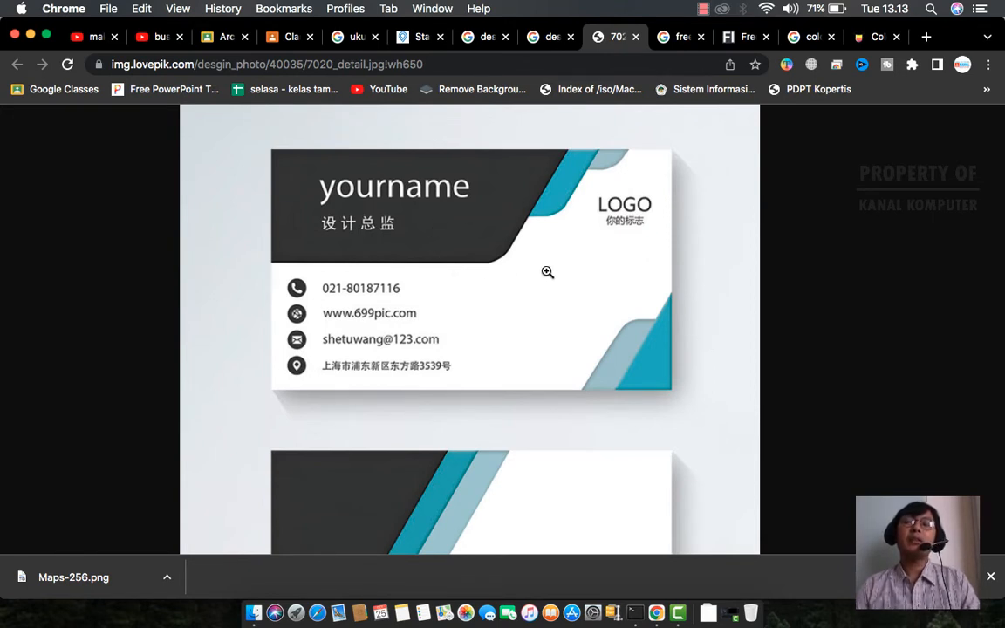
scroll(547, 272, "down", 3)
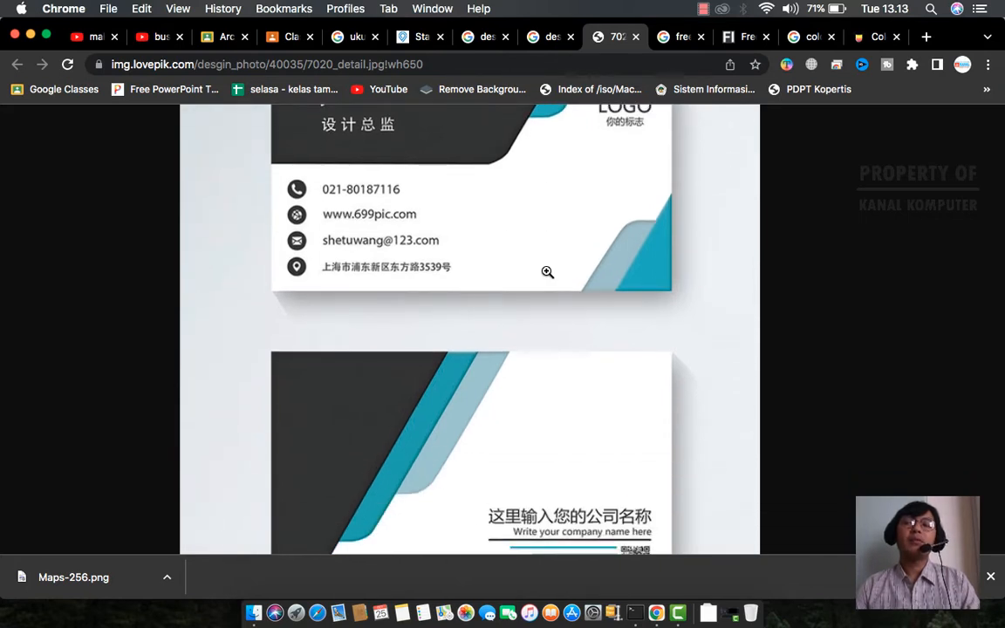
scroll(547, 272, "down", 1)
scroll(547, 272, "up", 5)
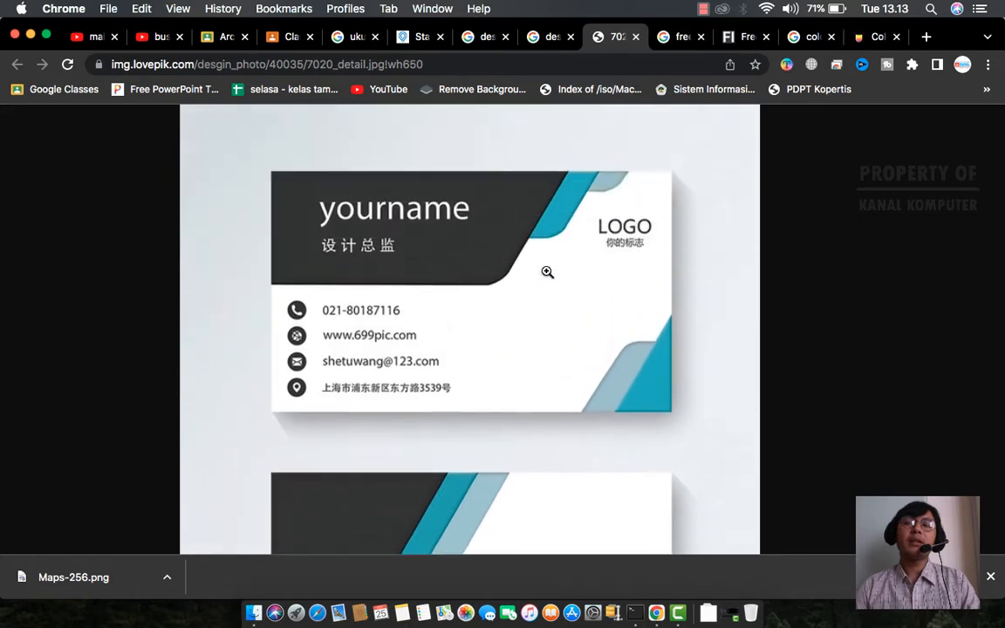
scroll(547, 272, "down", 3)
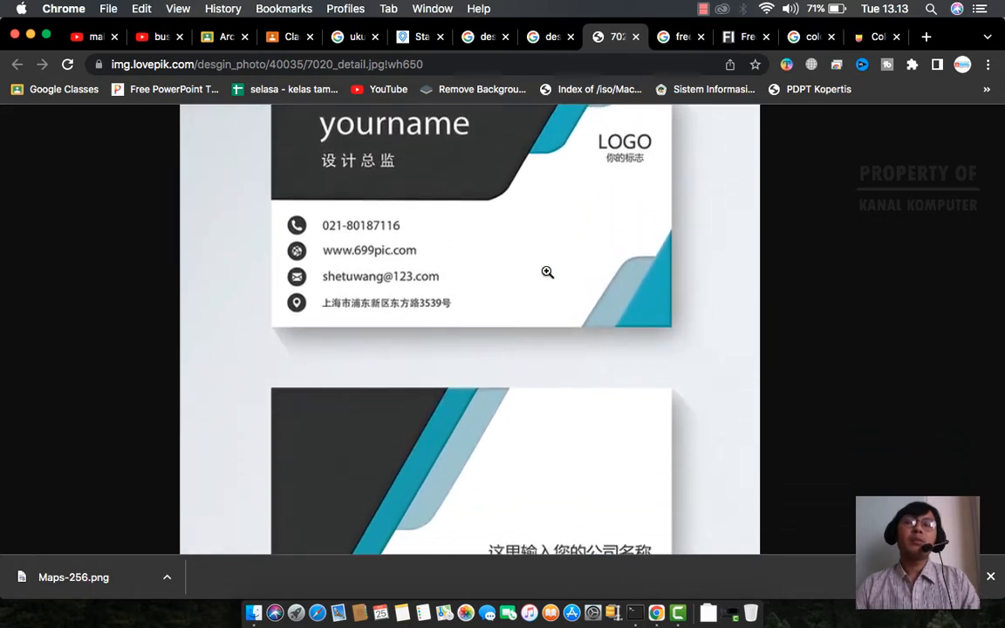
scroll(547, 272, "down", 3)
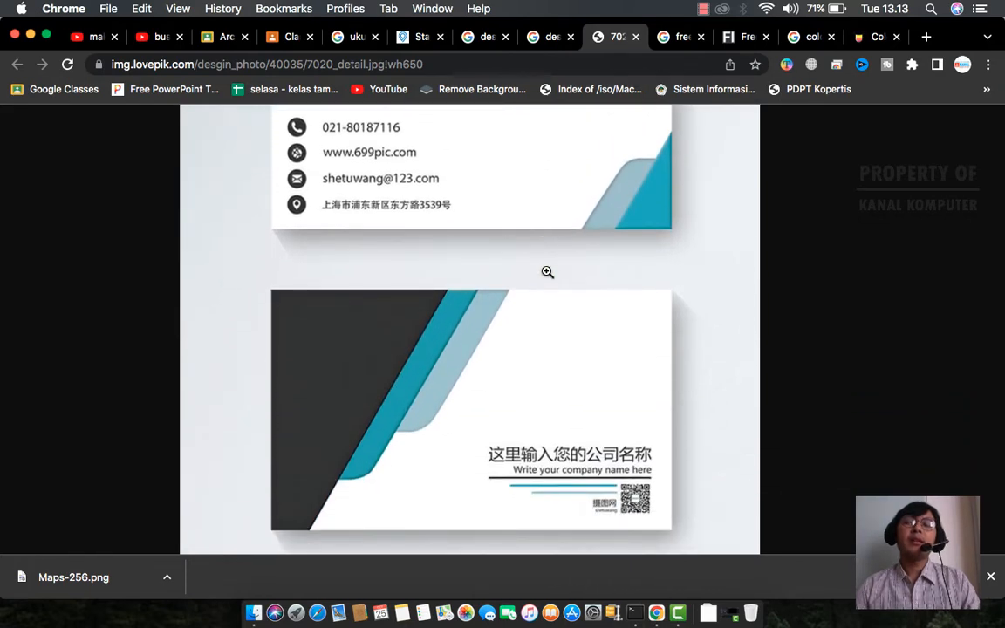
scroll(547, 272, "up", 6)
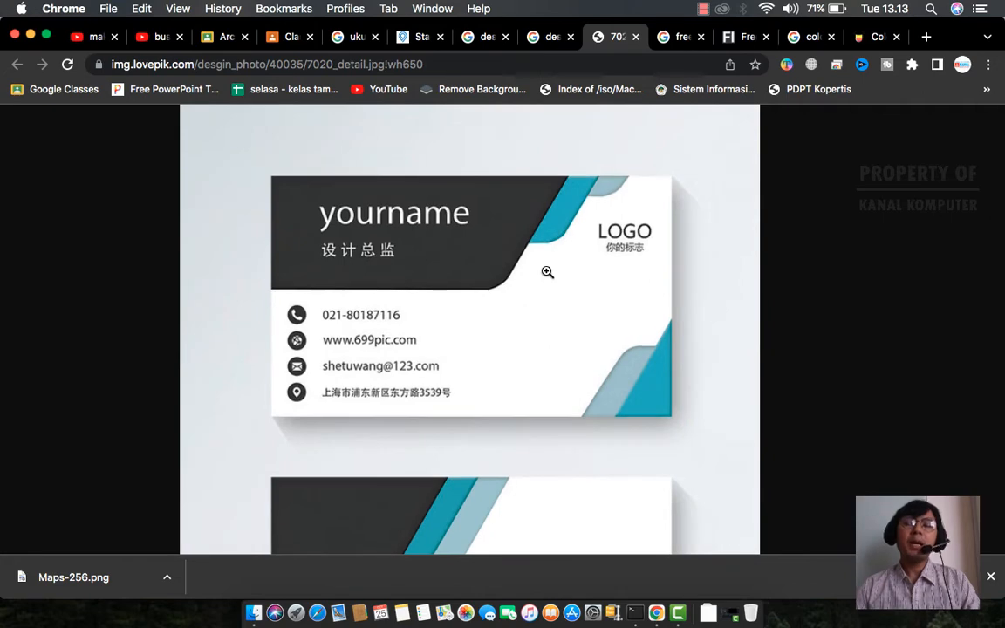
scroll(547, 272, "down", 2)
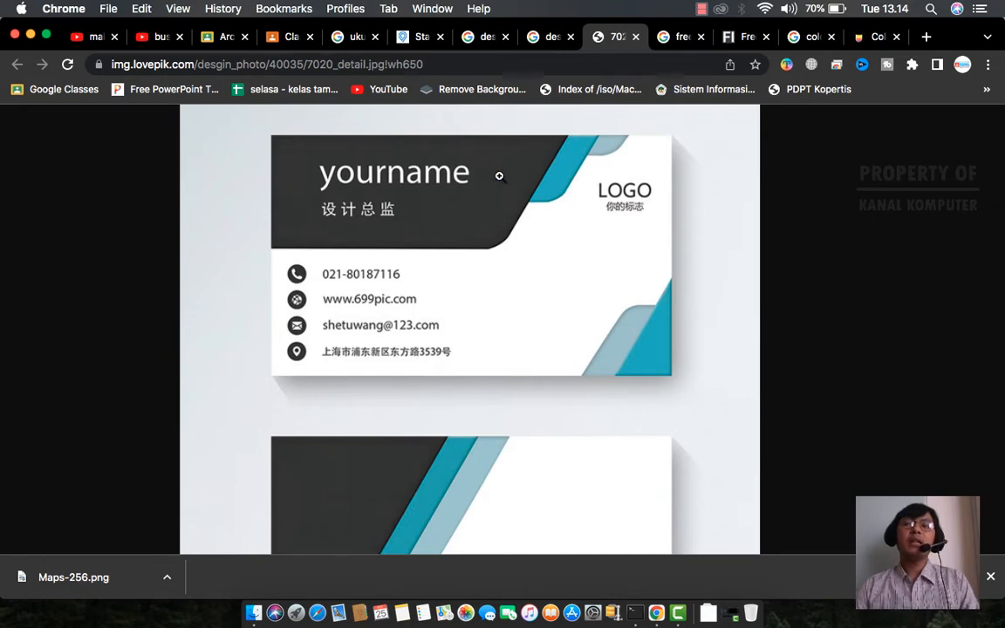
left_click(353, 35)
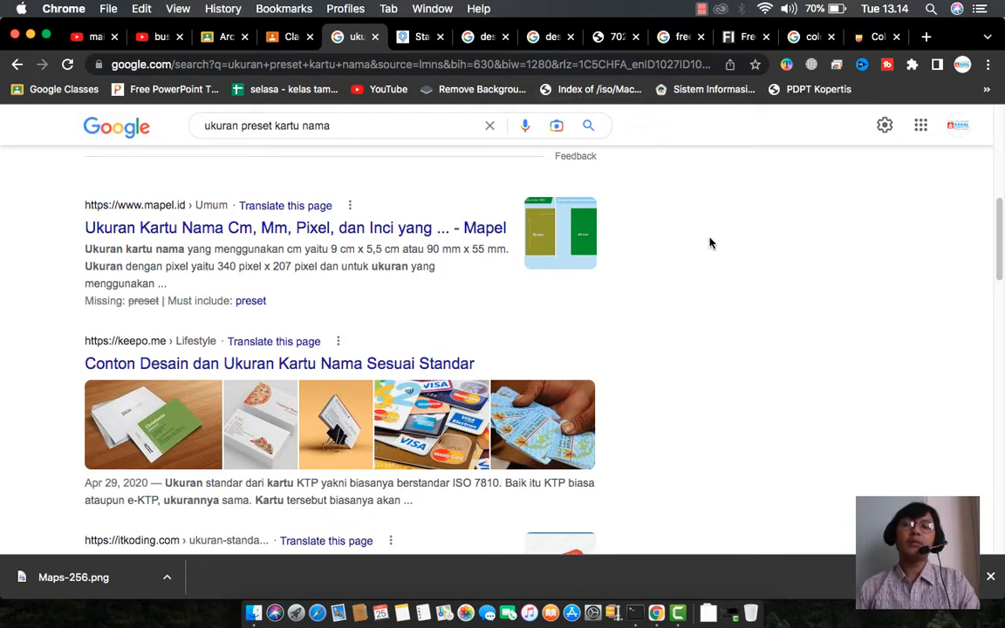
- Launch Krita from system search, then return to the browser while it loads
key("super+space")
type("krita")
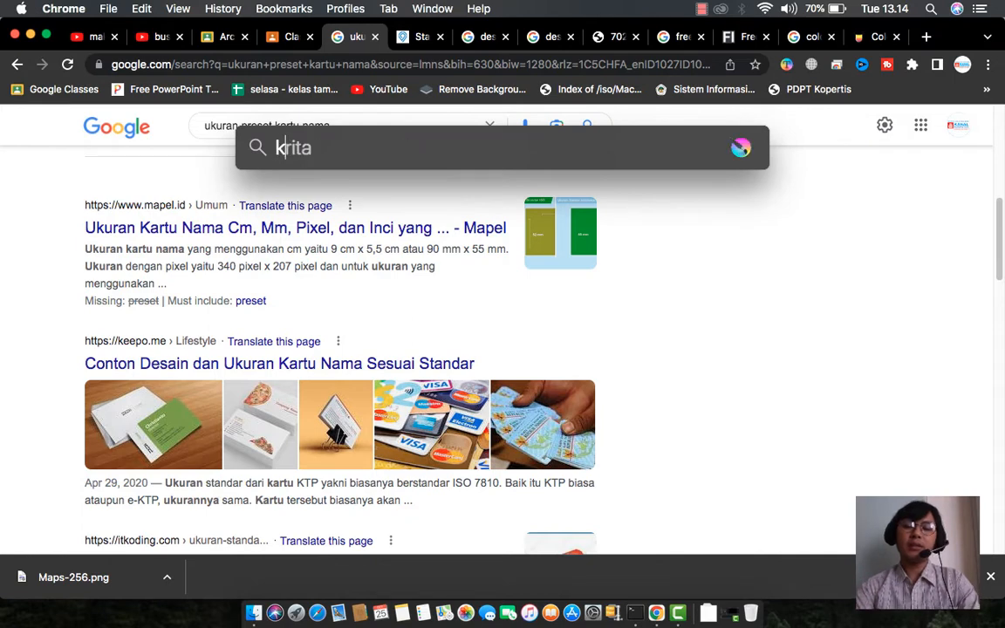
key("Return")
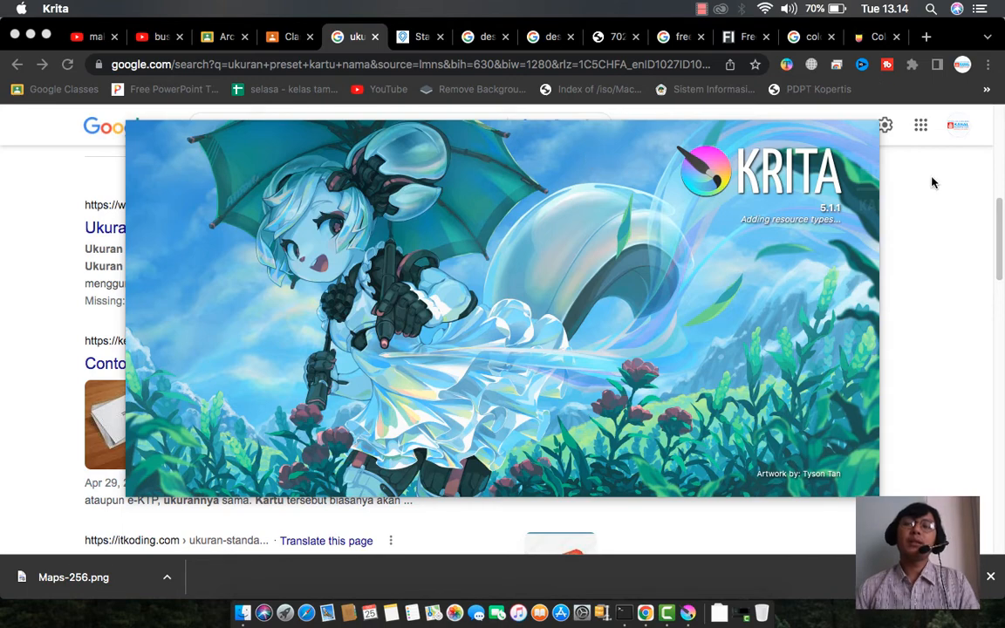
left_click(902, 181)
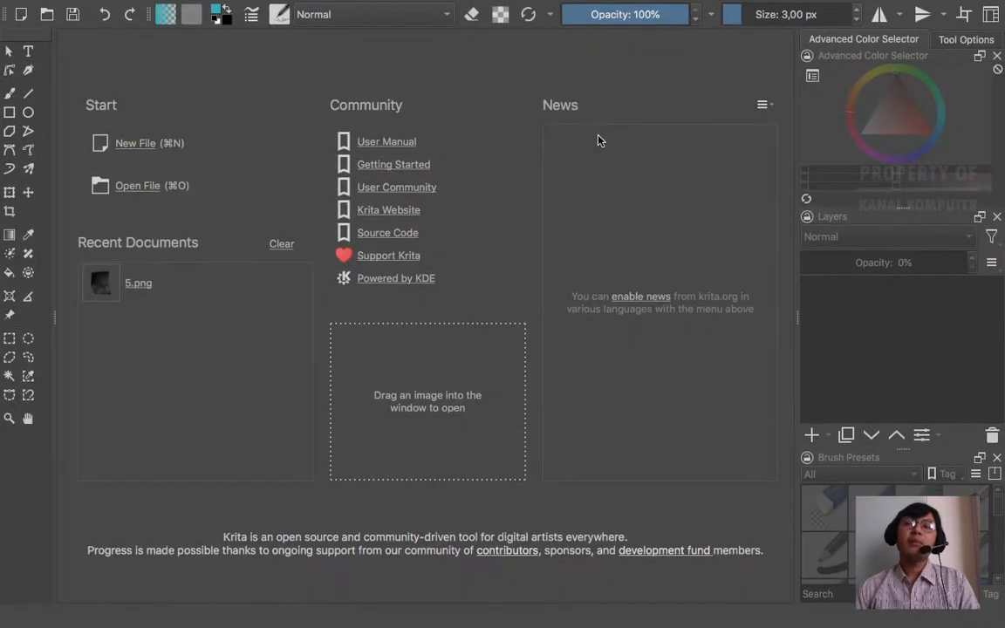
key("ctrl+Left")
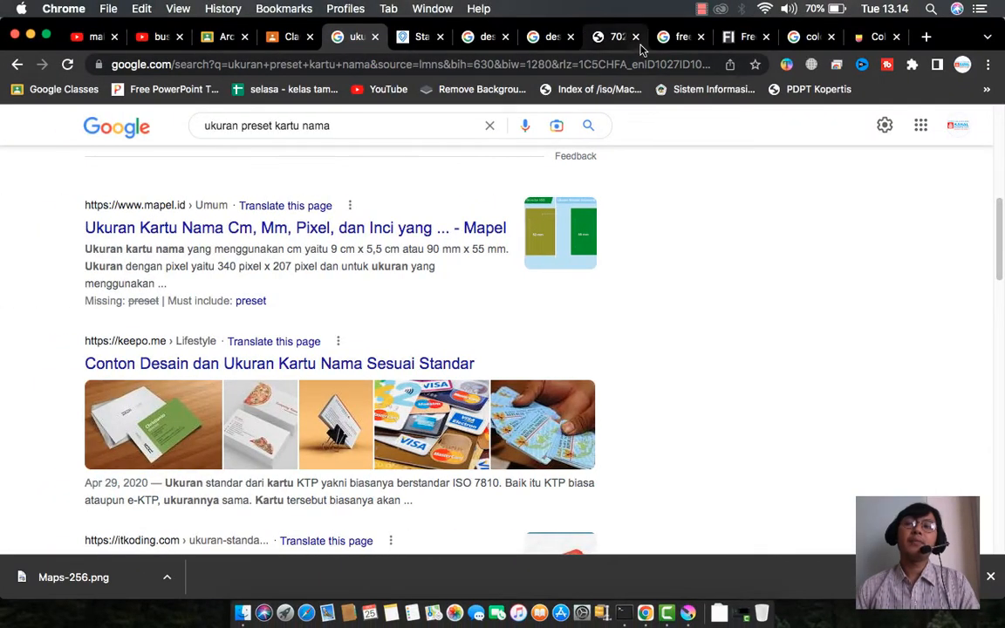
- Review the Lovepik business card reference image by scrolling through it
left_click(612, 38)
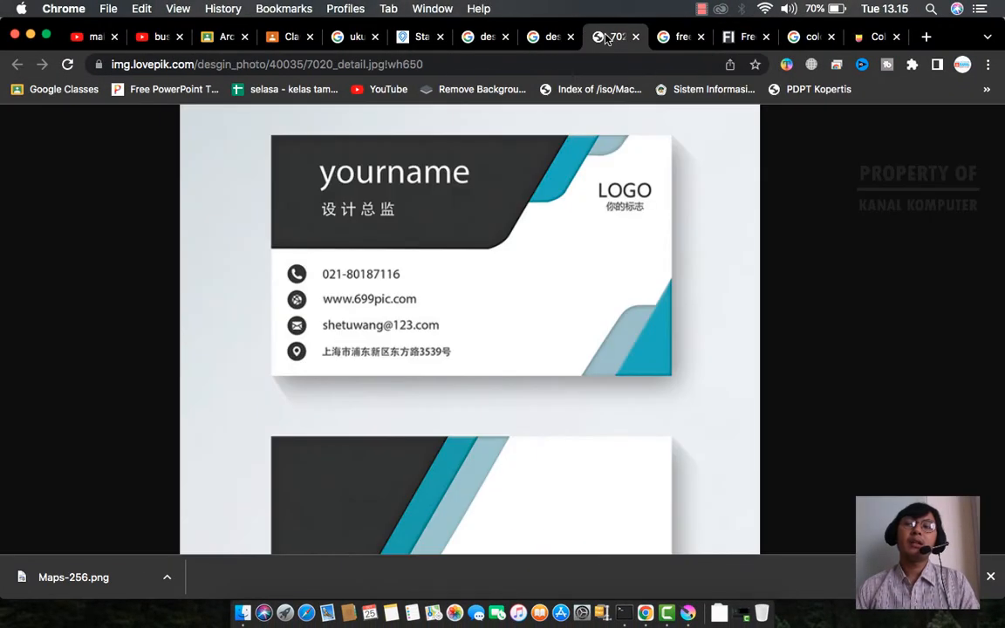
scroll(663, 248, "down", 5)
scroll(663, 249, "up", 4)
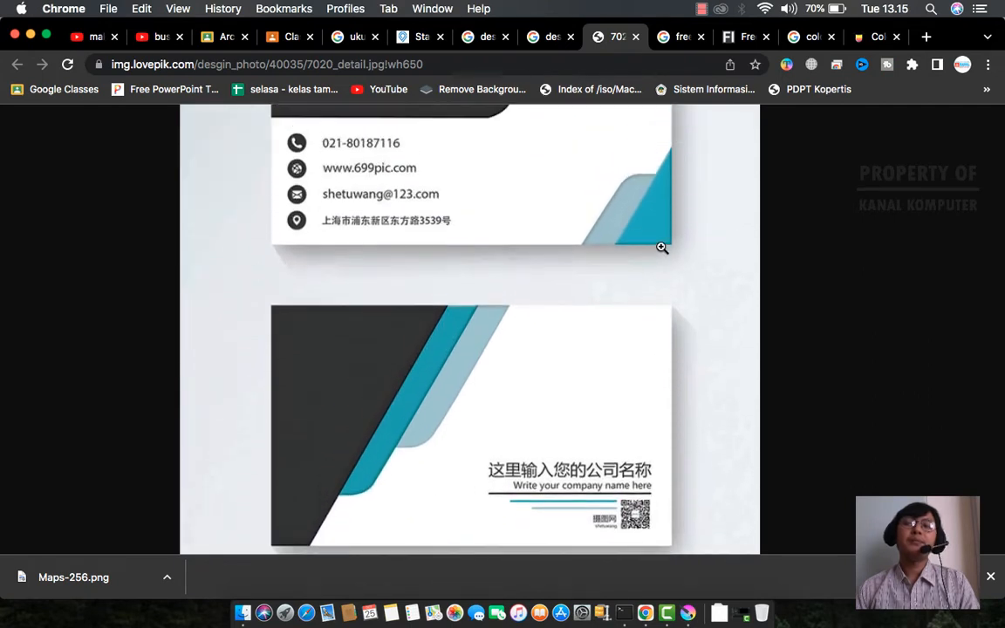
scroll(662, 248, "up", 1)
scroll(642, 169, "down", 2)
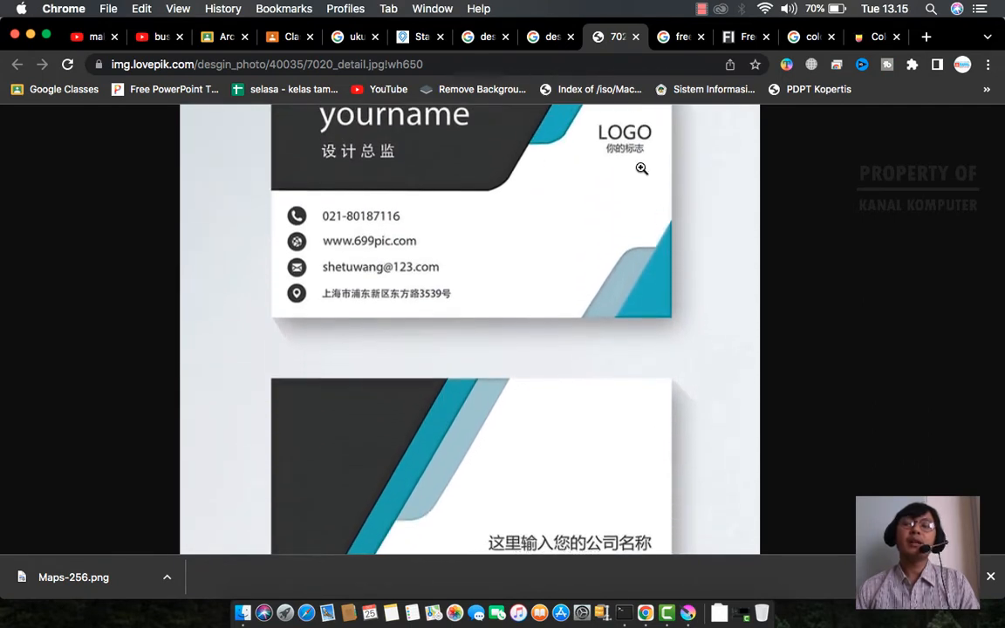
scroll(640, 169, "down", 1)
scroll(640, 170, "up", 2)
scroll(597, 186, "down", 1)
scroll(598, 185, "down", 1)
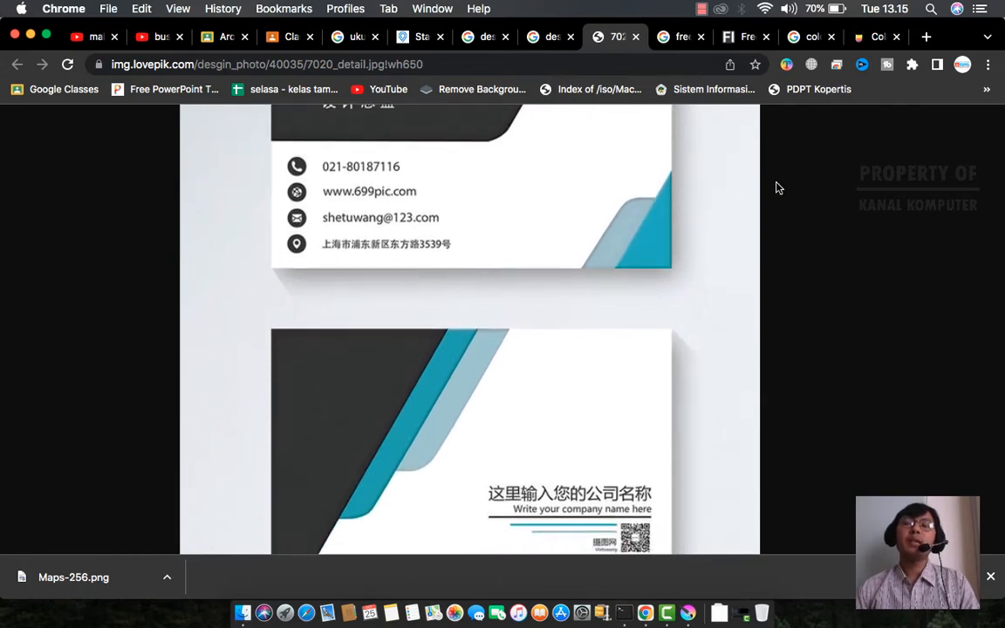
- Browse the Color Hunt palettes for card colours, then switch over to Krita
left_click(871, 37)
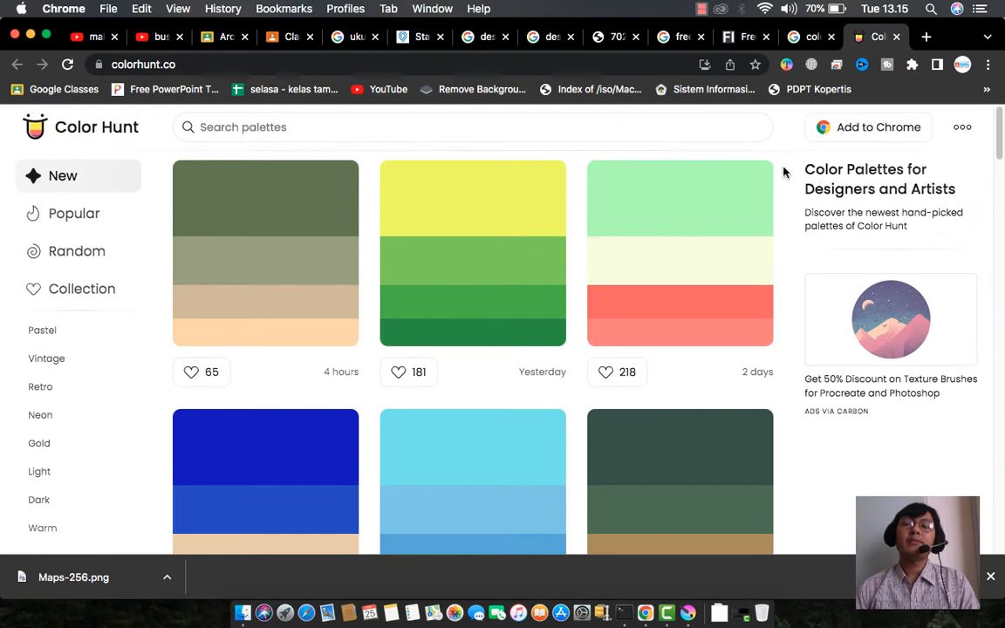
scroll(783, 172, "down", 4)
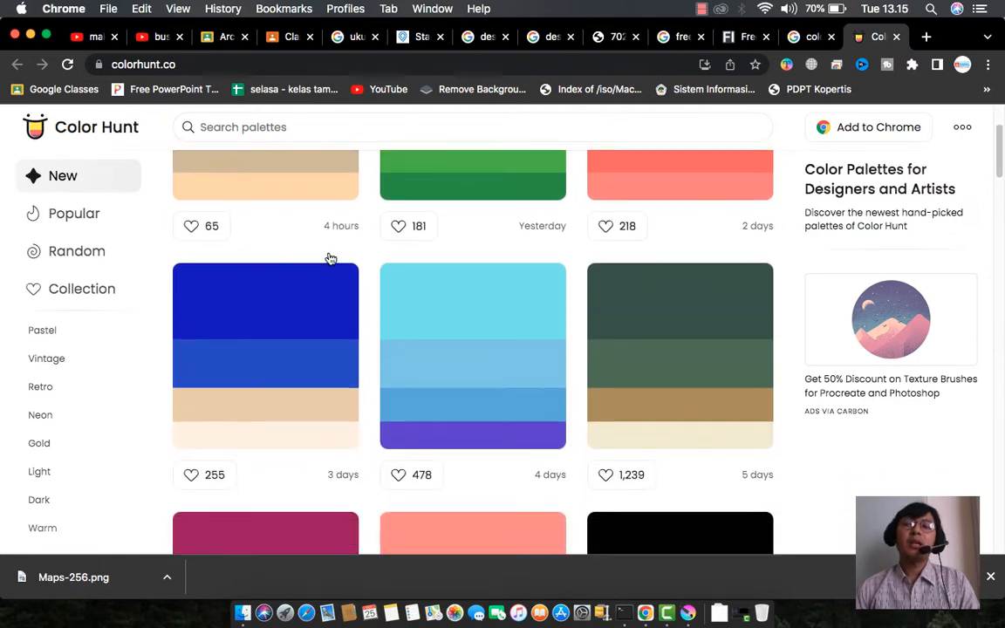
scroll(404, 284, "down", 3)
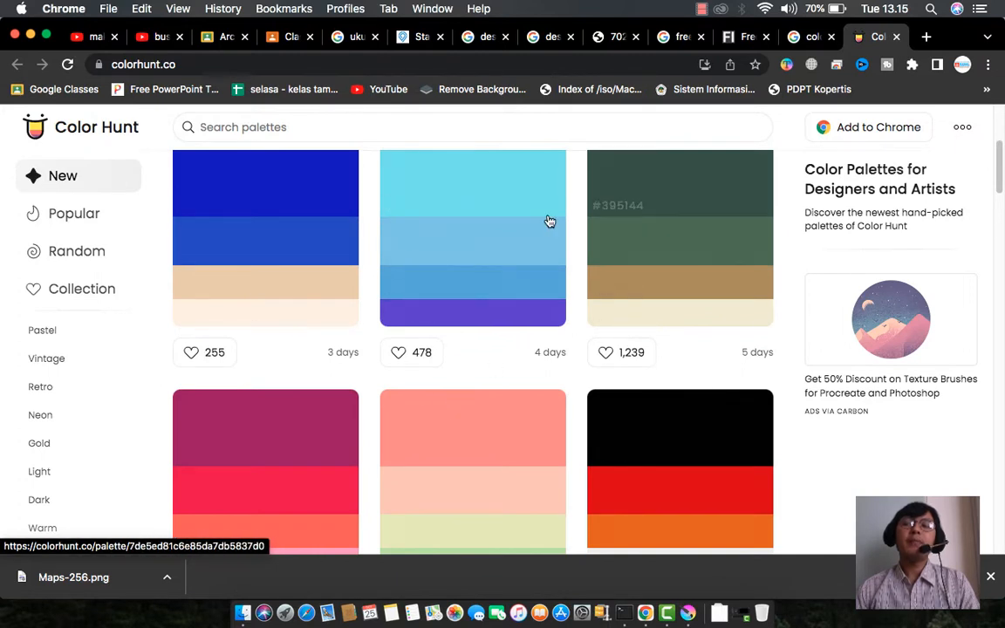
scroll(628, 335, "up", 7)
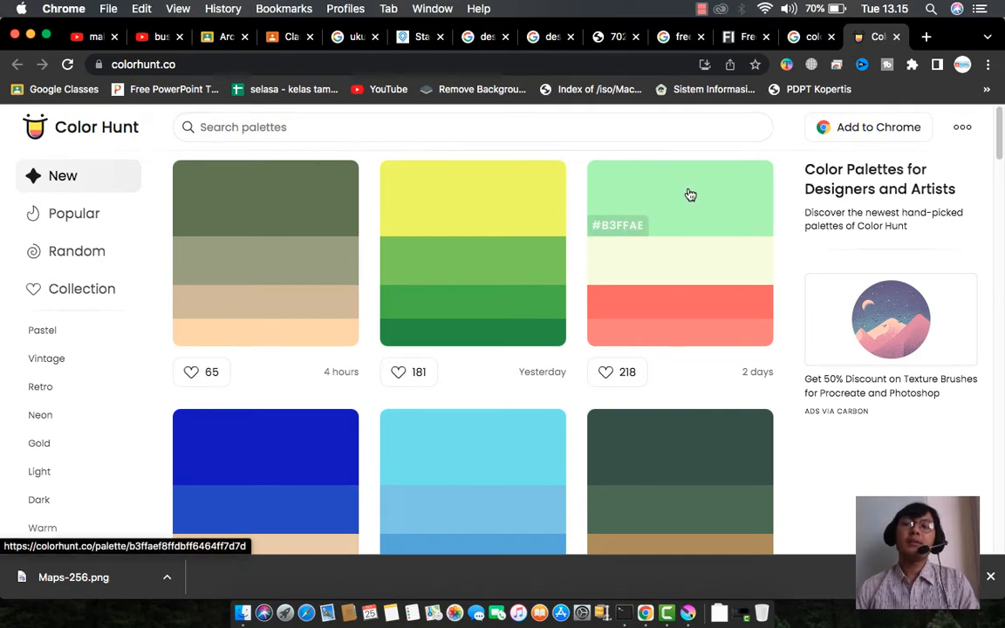
key("ctrl+Right")
- Start a new document with width and height in millimetres, checking the card size reference
left_click(142, 150)
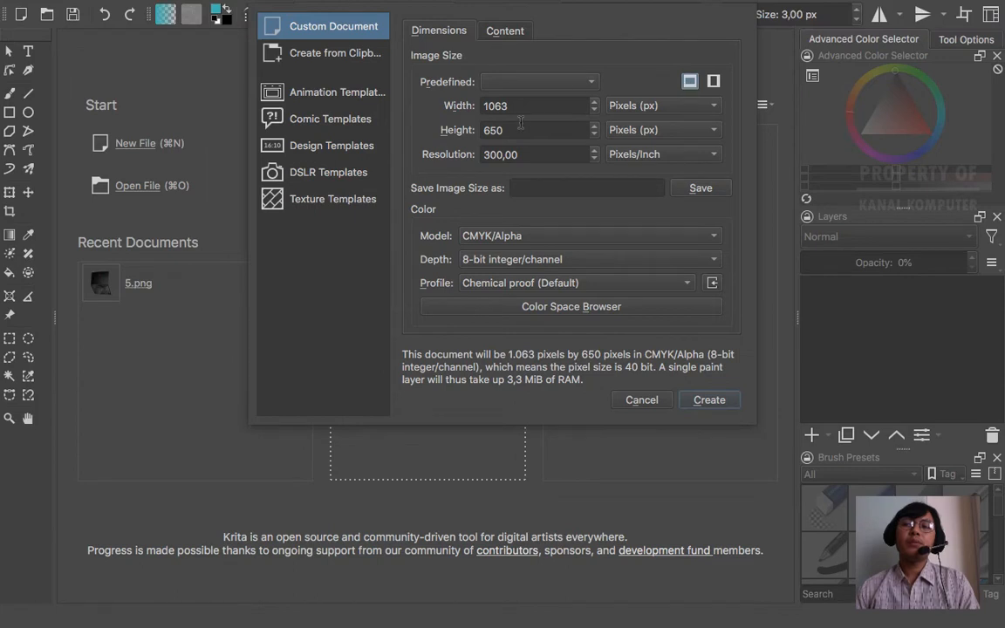
double_click(478, 103)
left_click(685, 105)
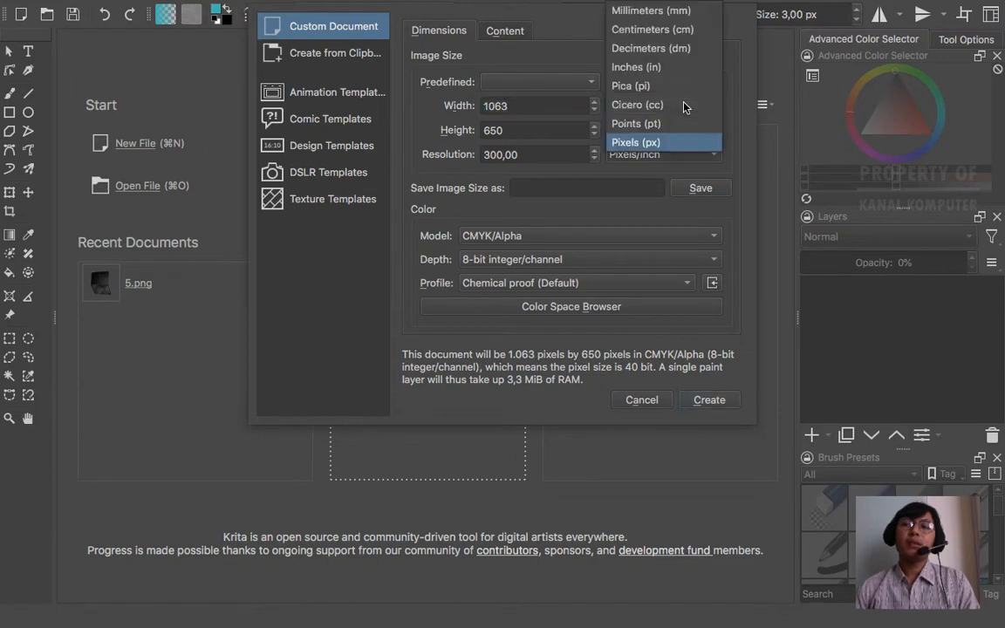
left_click(657, 13)
left_click(674, 123)
left_click(658, 10)
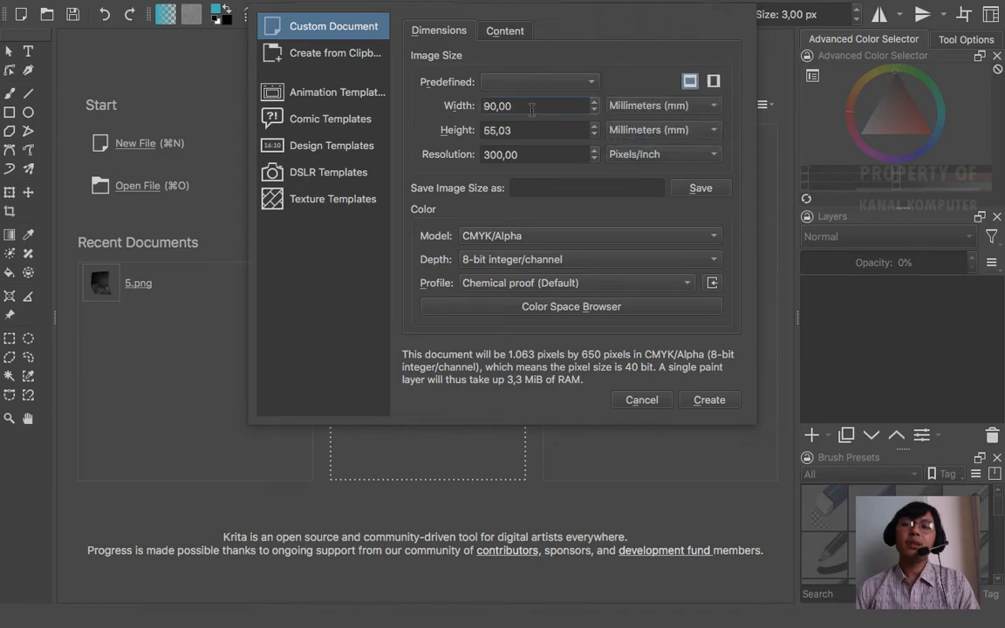
key("ctrl+Left")
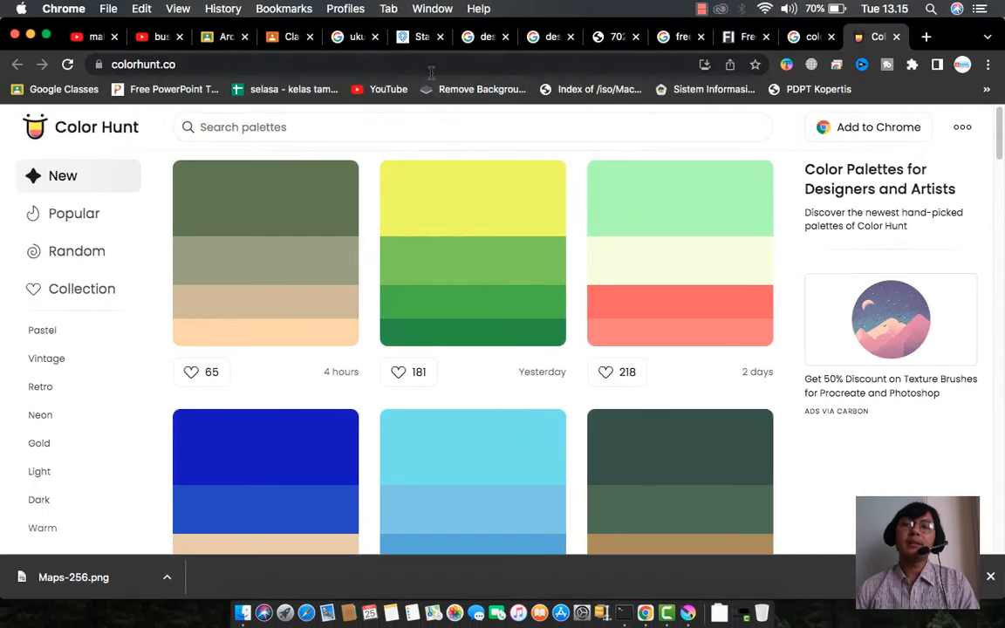
left_click(358, 37)
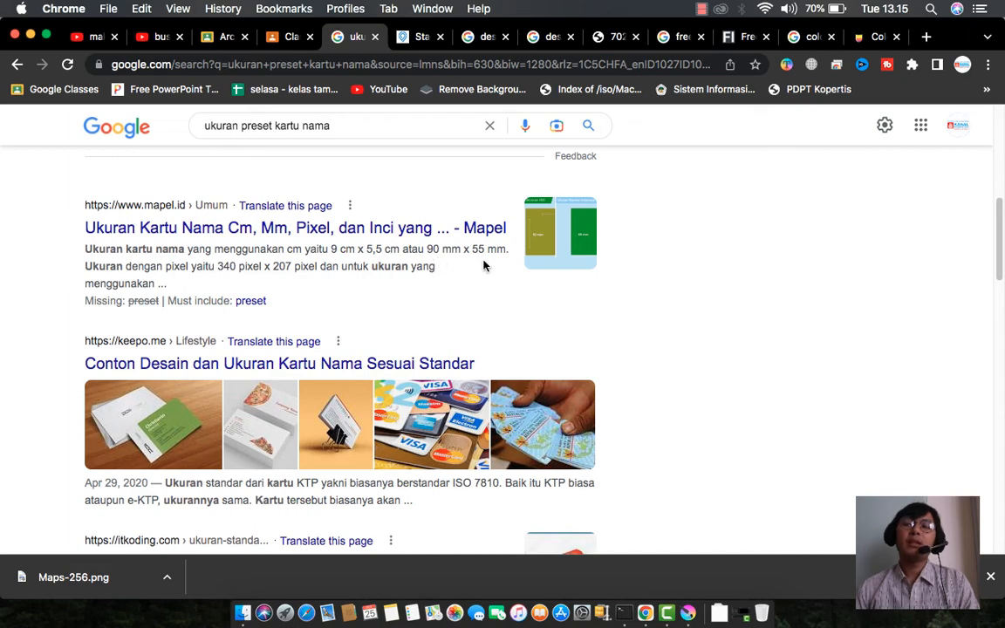
key("ctrl+Right")
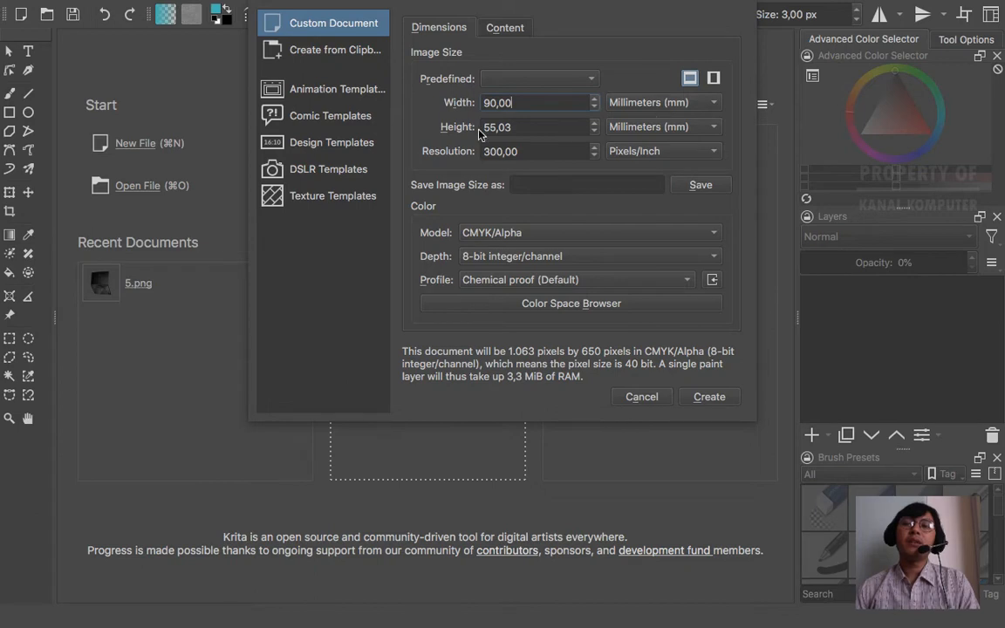
- Set the height to 55,00 mm alongside 90 mm width and 300 ppi resolution
left_click(517, 126)
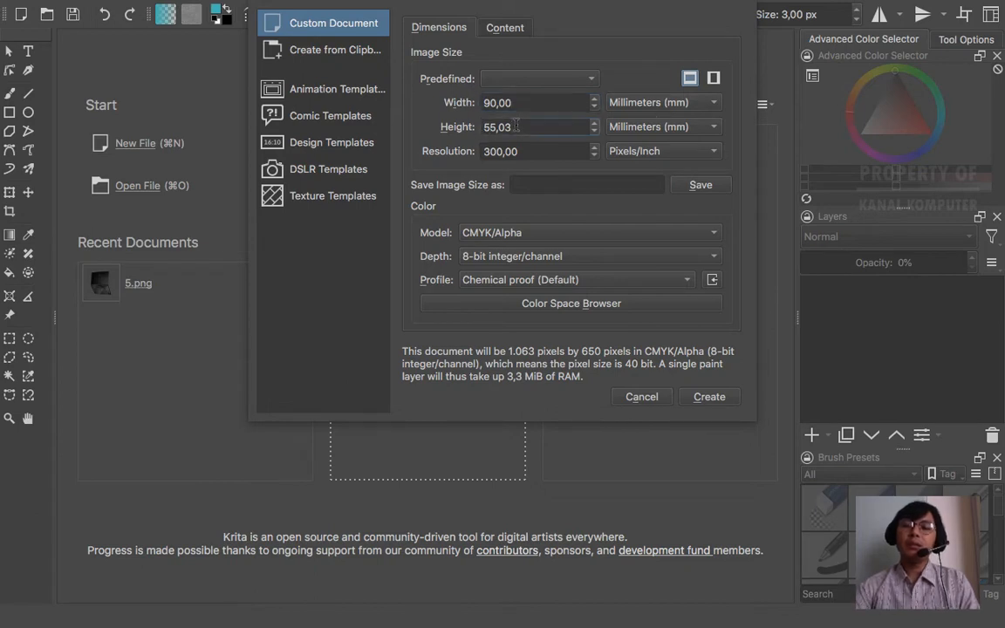
key("BackSpace")
type("0")
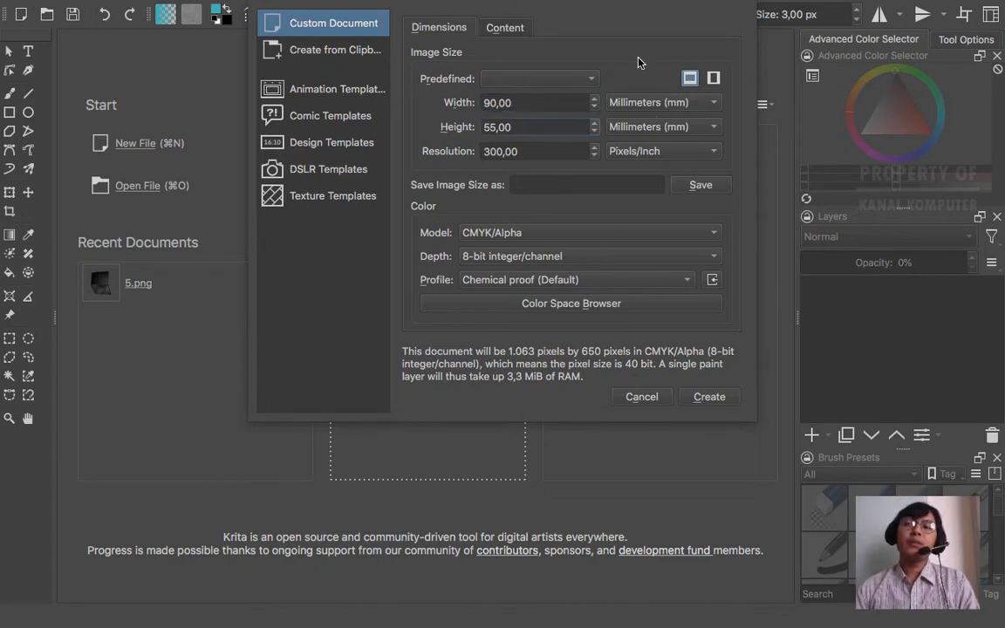
left_click(522, 152)
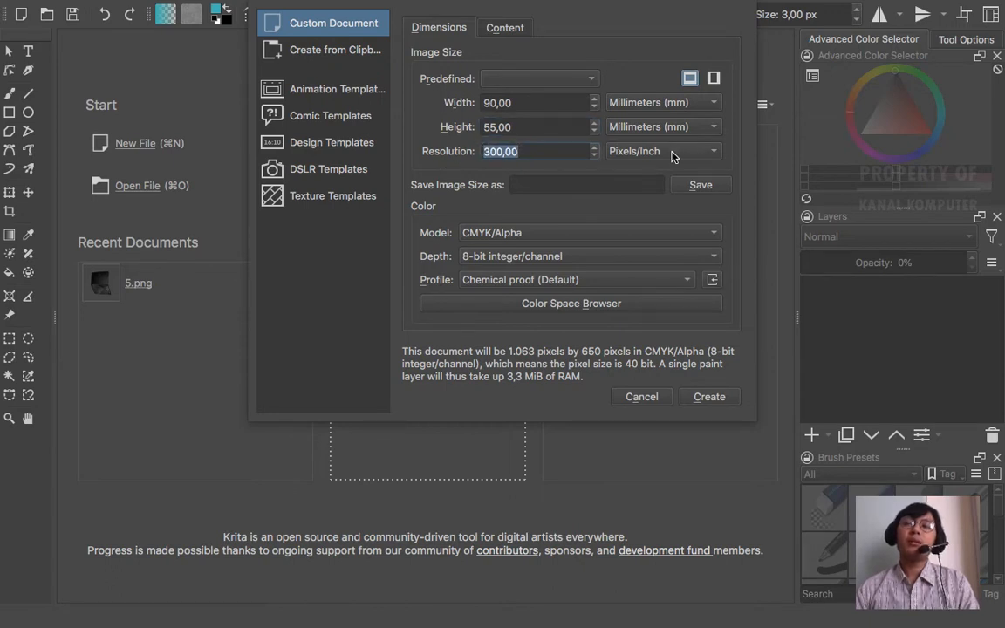
left_click(547, 153)
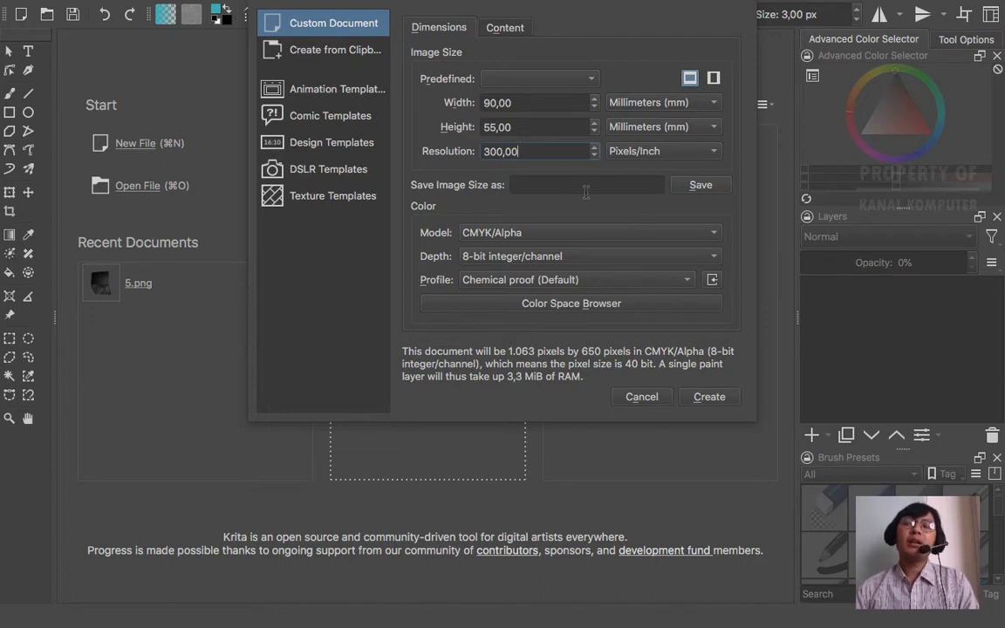
- Keep the colour model on CMYK/Alpha and create the 90 × 55 mm canvas
left_click(535, 236)
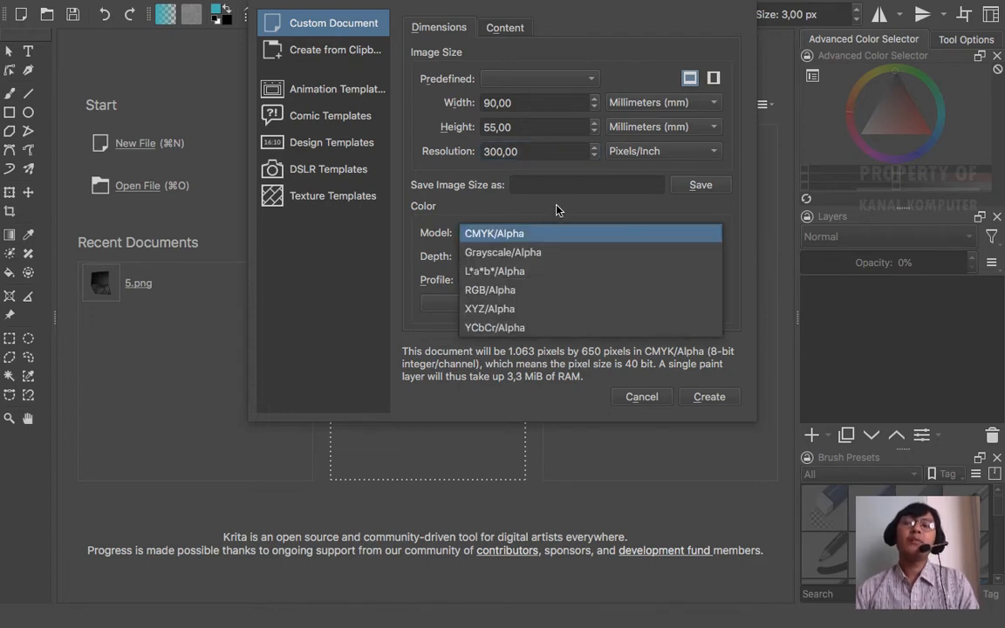
left_click(525, 234)
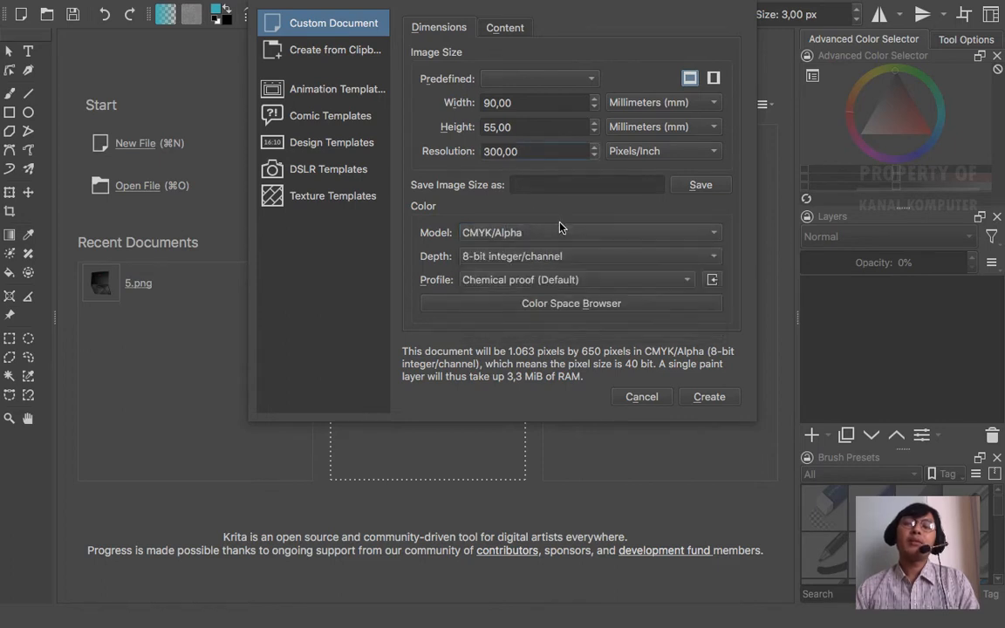
left_click(561, 233)
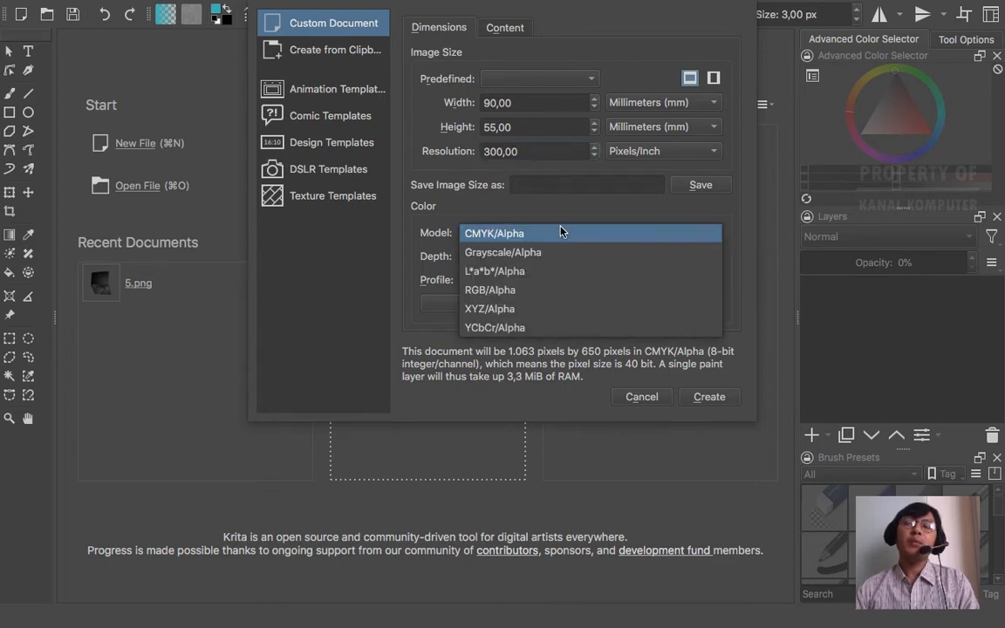
left_click(563, 207)
left_click(566, 230)
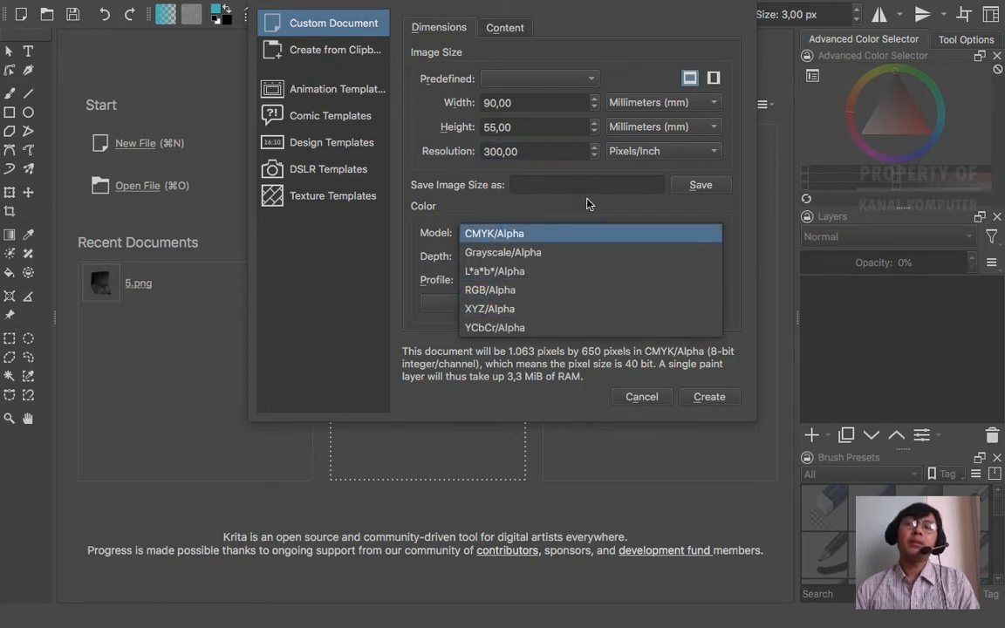
left_click(588, 203)
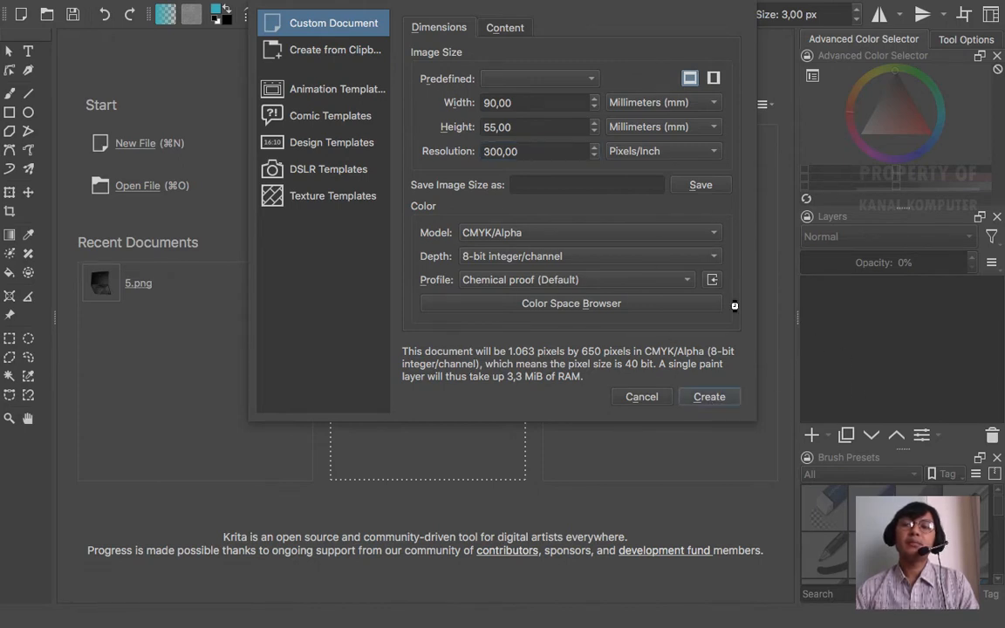
key("Return")
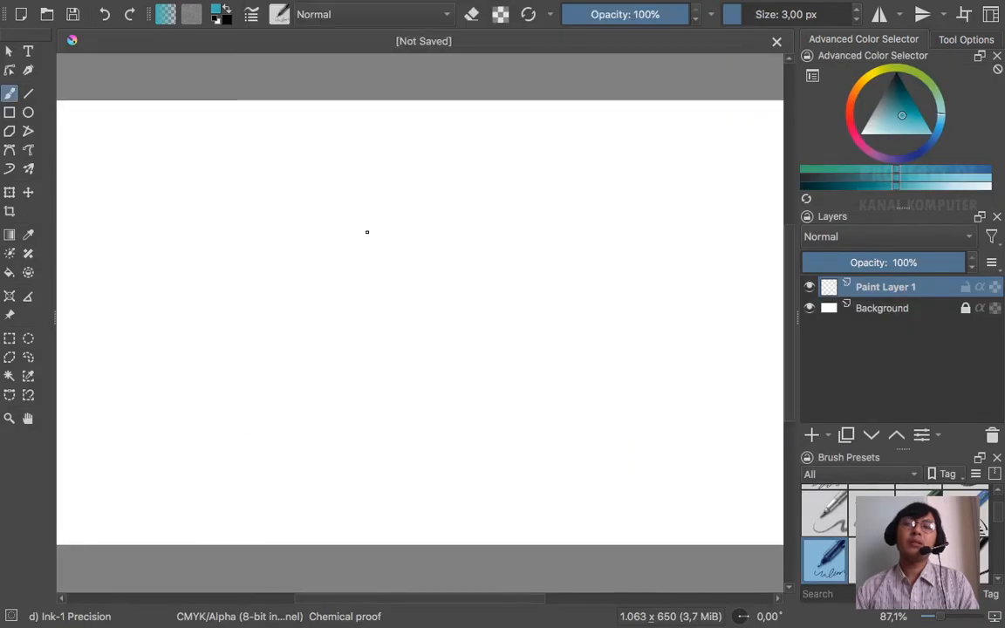
- Zoom the blank card out to about 65% and switch back to Chrome's card-size results
scroll(338, 241, "down", 3)
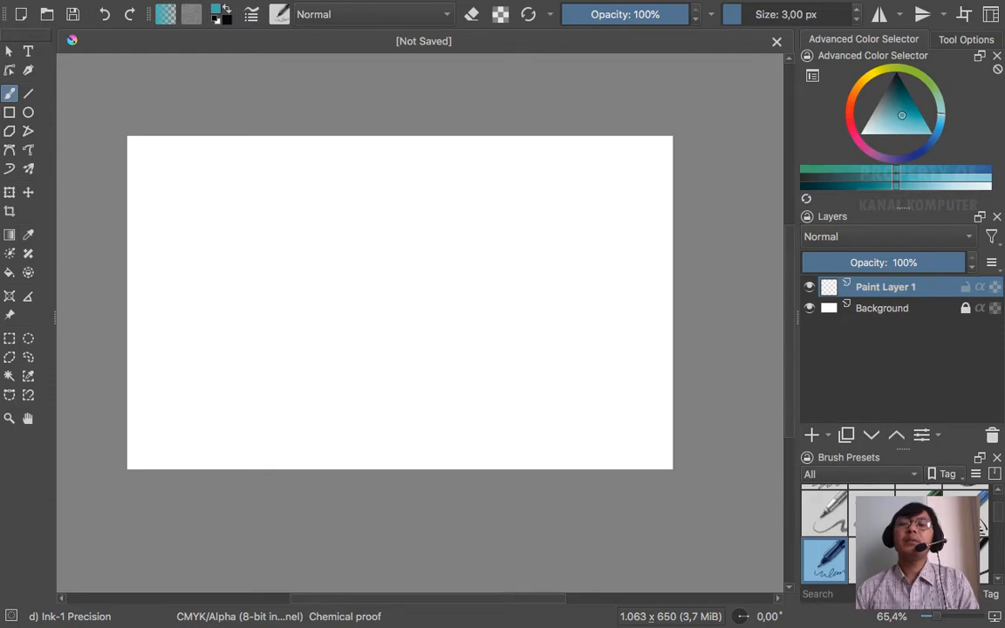
key("super+Tab")
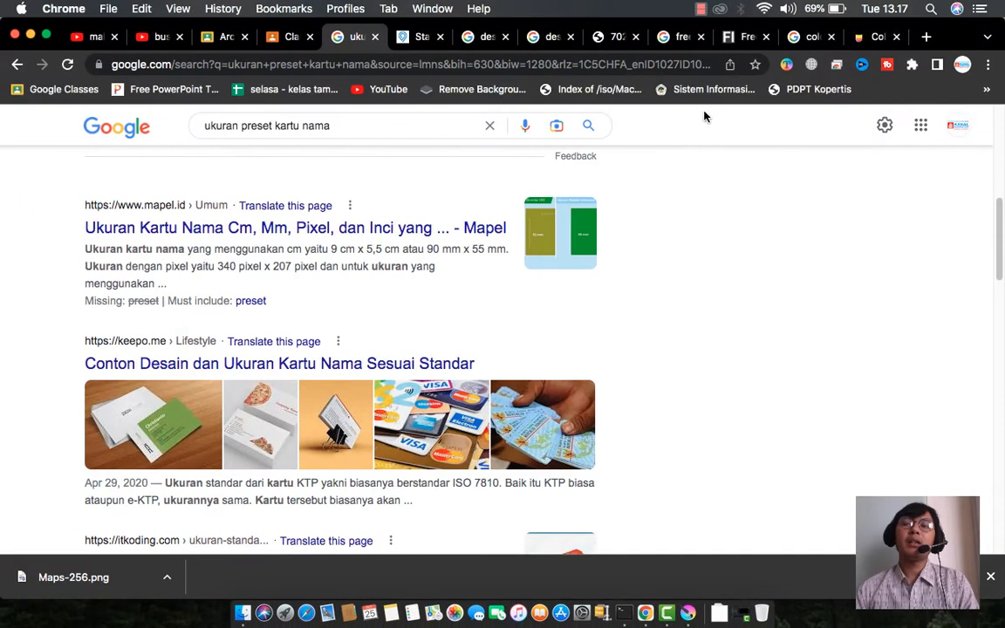
- Step through the 99.co and image tabs to the Lovepik dark-and-teal card and scroll through it
left_click(417, 37)
left_click(480, 37)
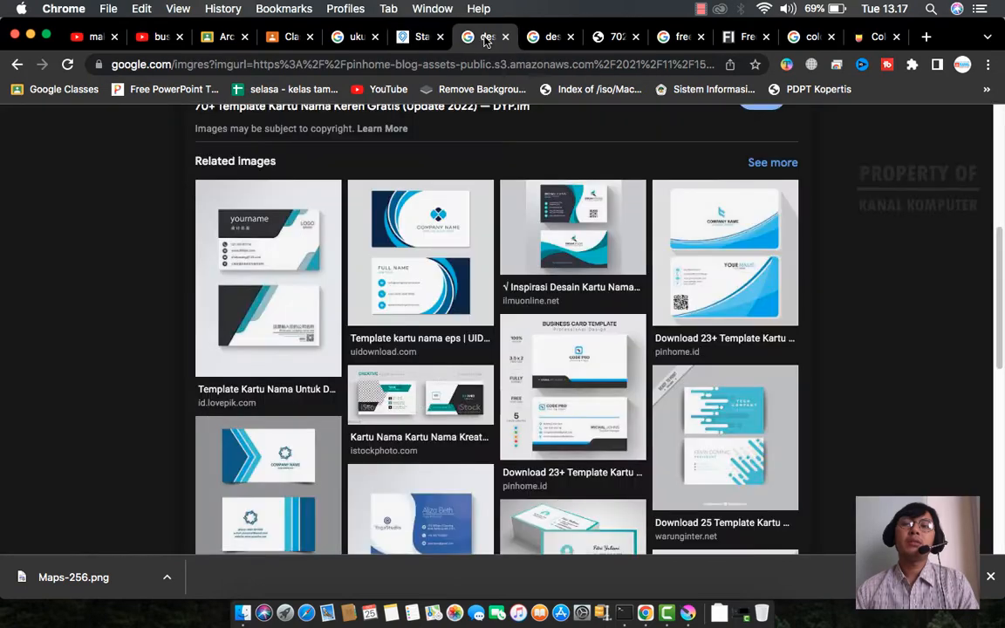
left_click(547, 38)
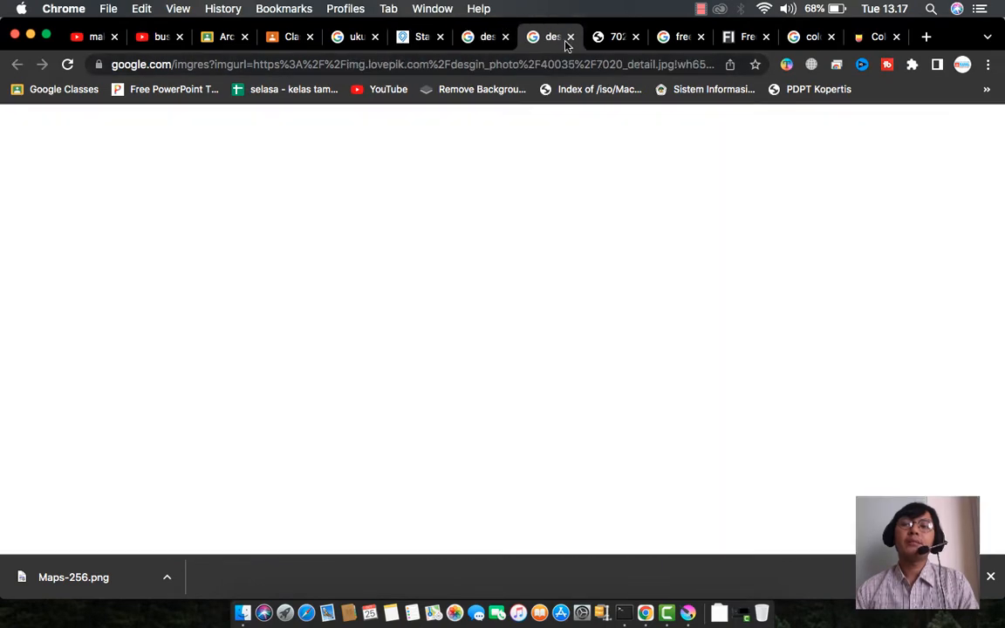
left_click(617, 37)
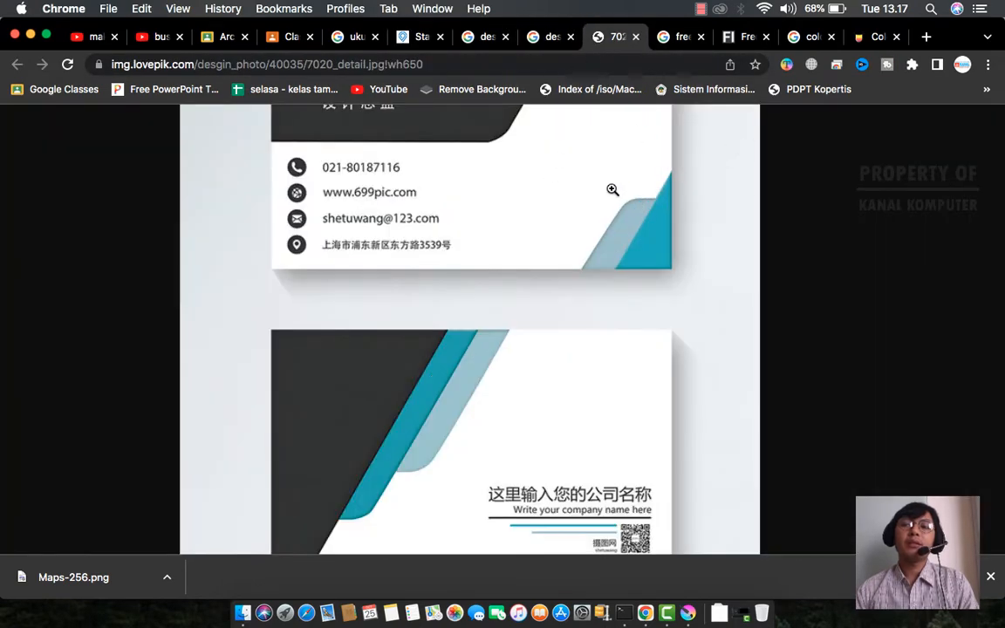
scroll(609, 190, "up", 5)
scroll(609, 187, "down", 5)
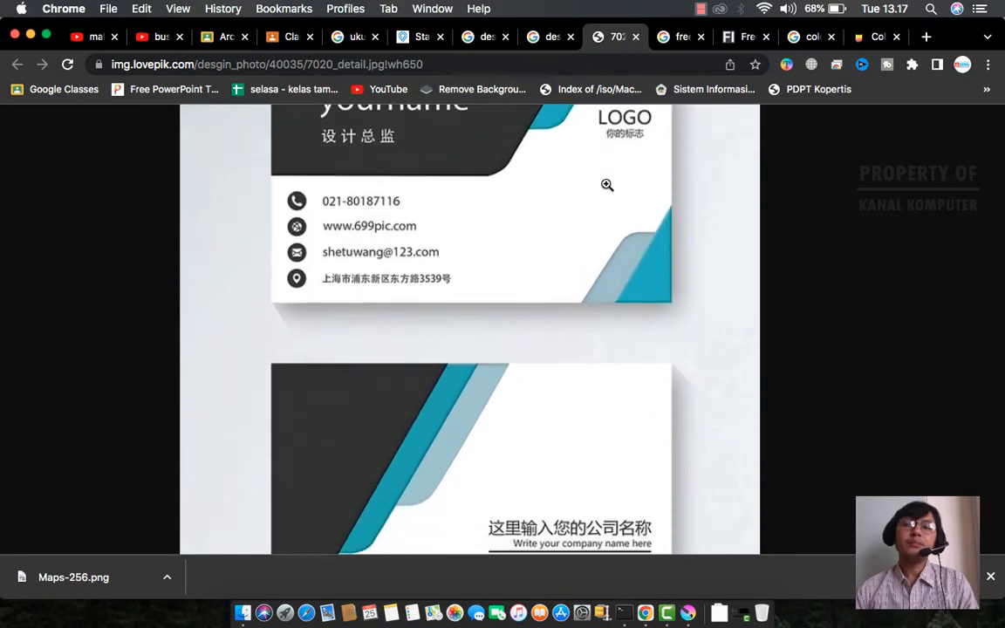
scroll(606, 183, "up", 3)
scroll(606, 183, "down", 5)
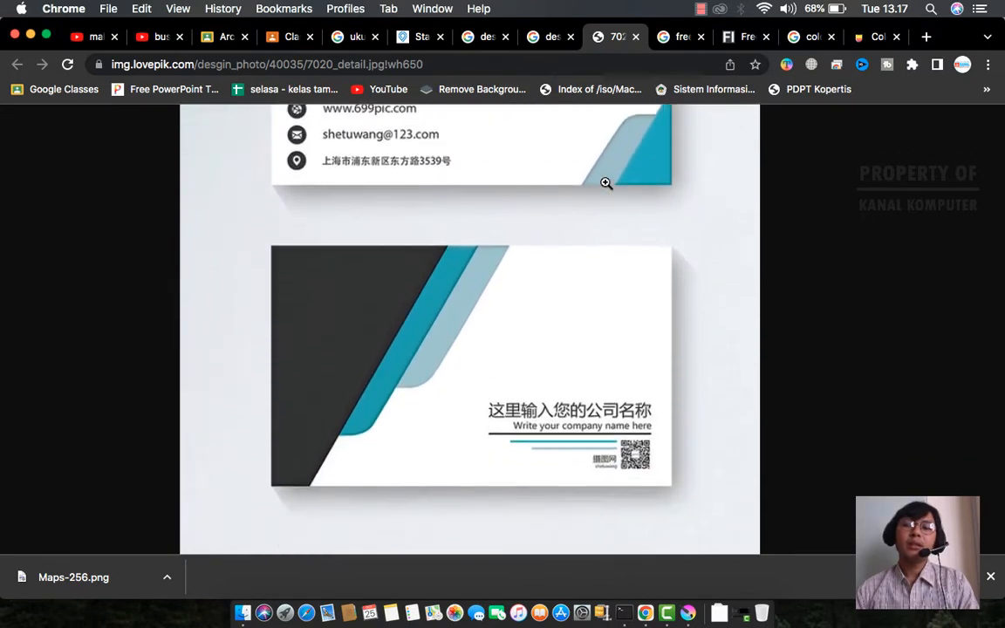
scroll(606, 183, "up", 2)
scroll(605, 183, "up", 1)
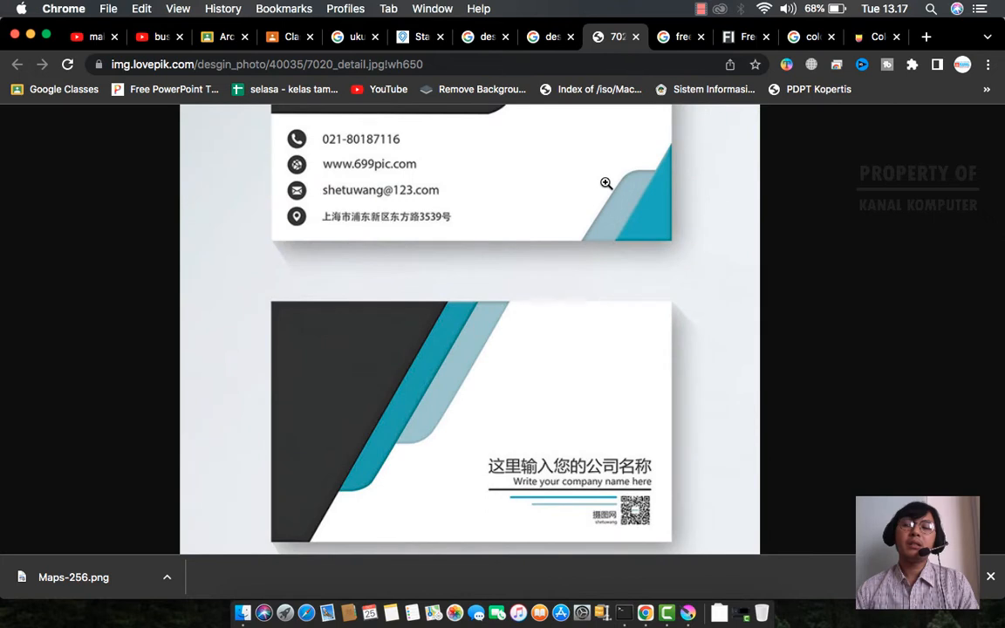
scroll(605, 183, "up", 4)
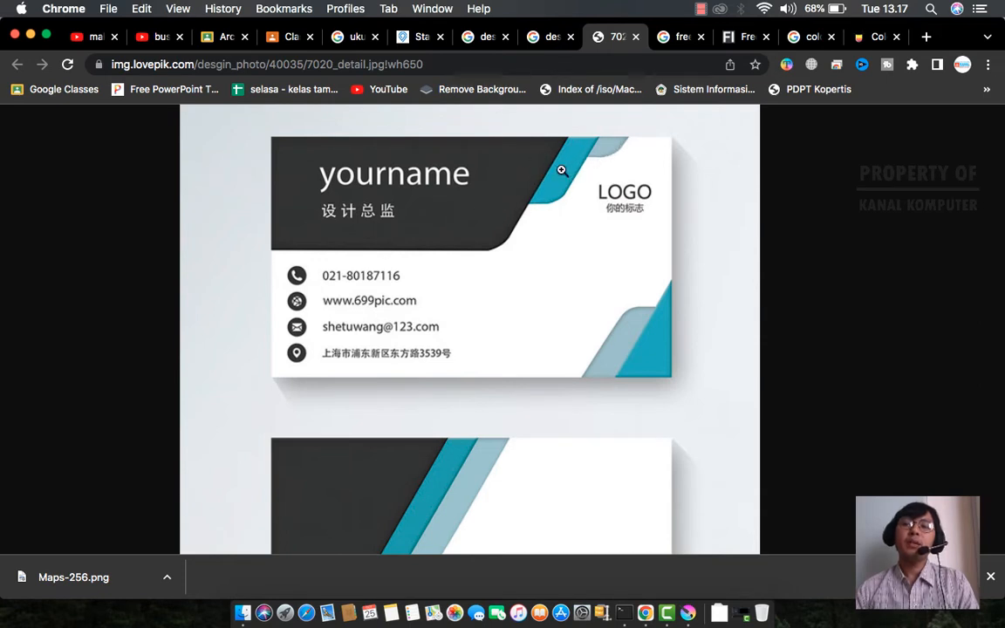
- Compare the Color Hunt palettes with the Lovepik card, then return to the blank Krita canvas
key("ctrl+Right")
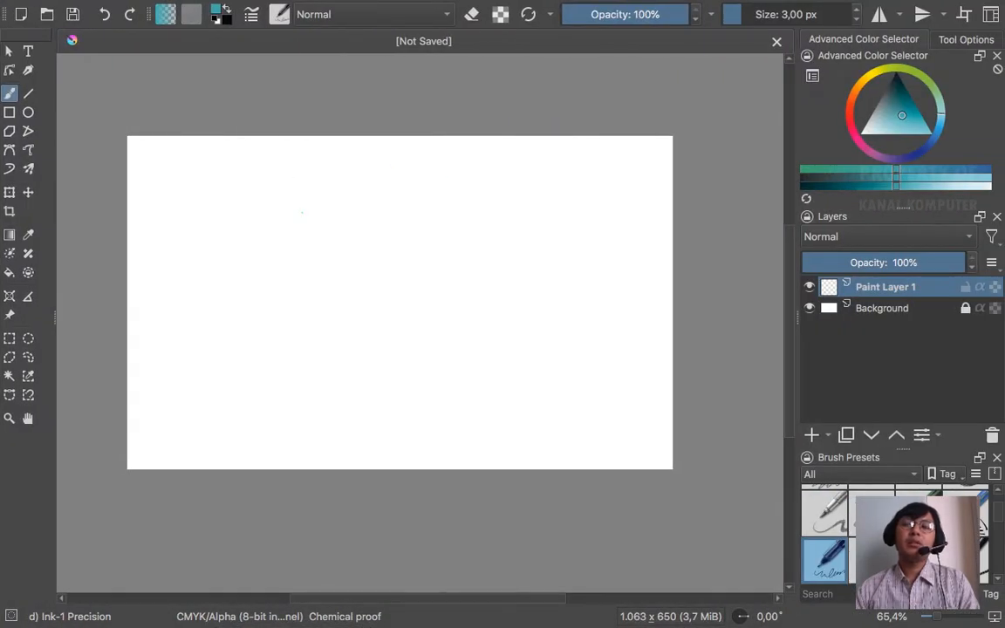
key("ctrl+Left")
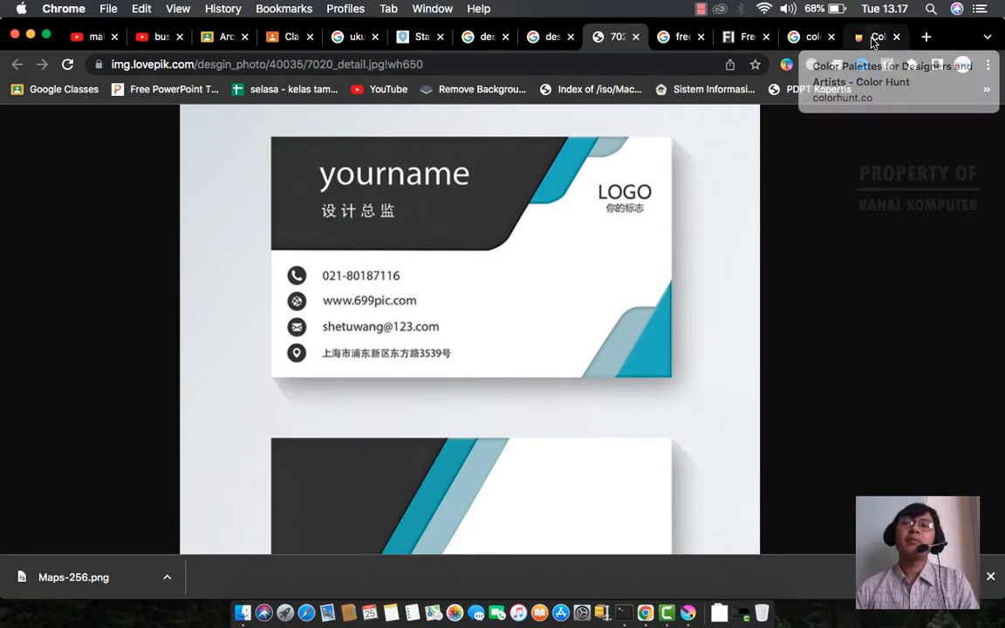
left_click(872, 37)
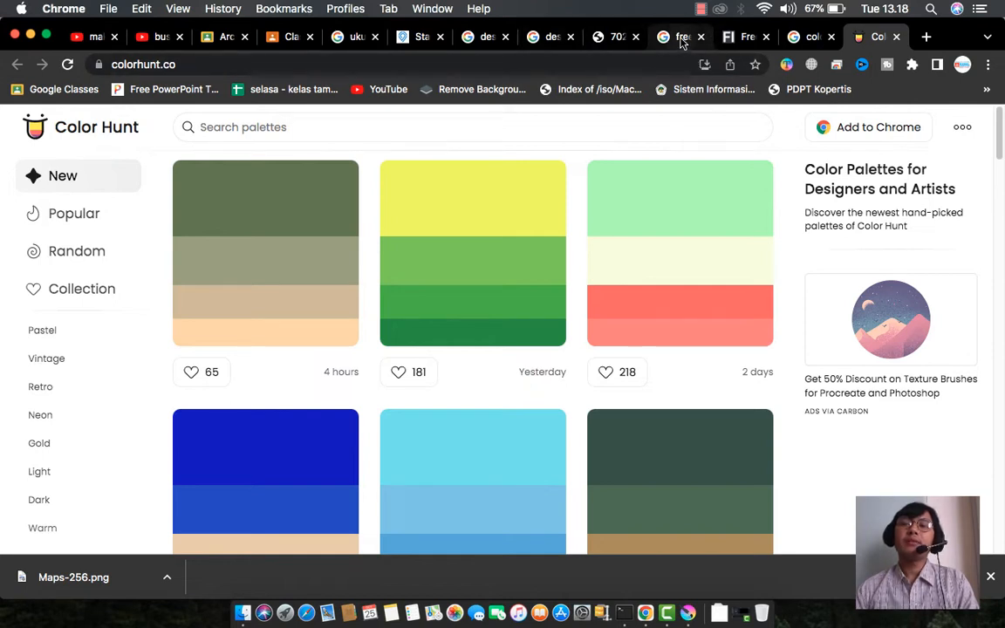
left_click(613, 36)
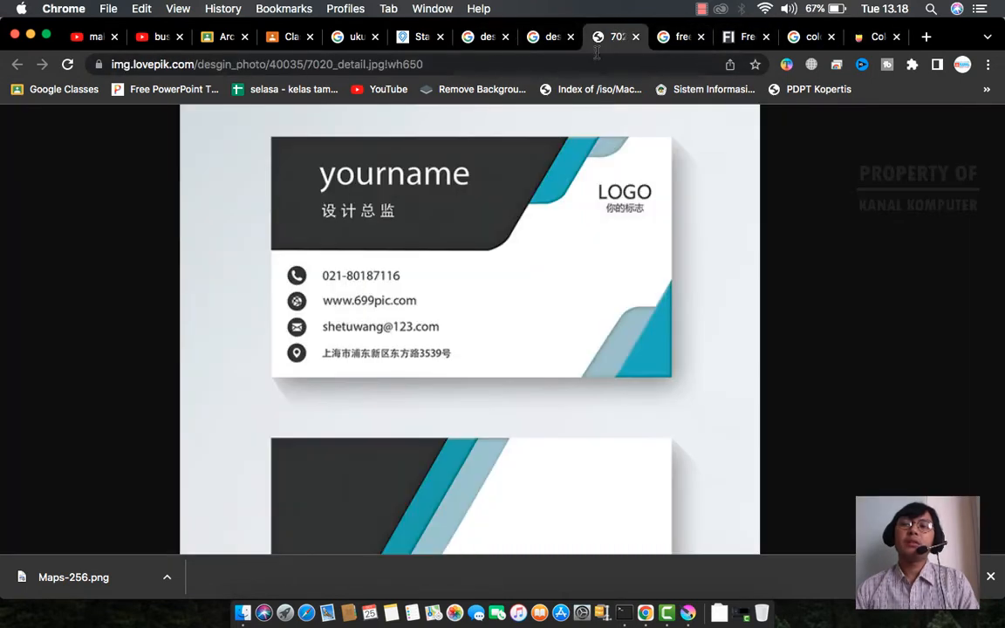
key("ctrl+Right")
key("ctrl+Left")
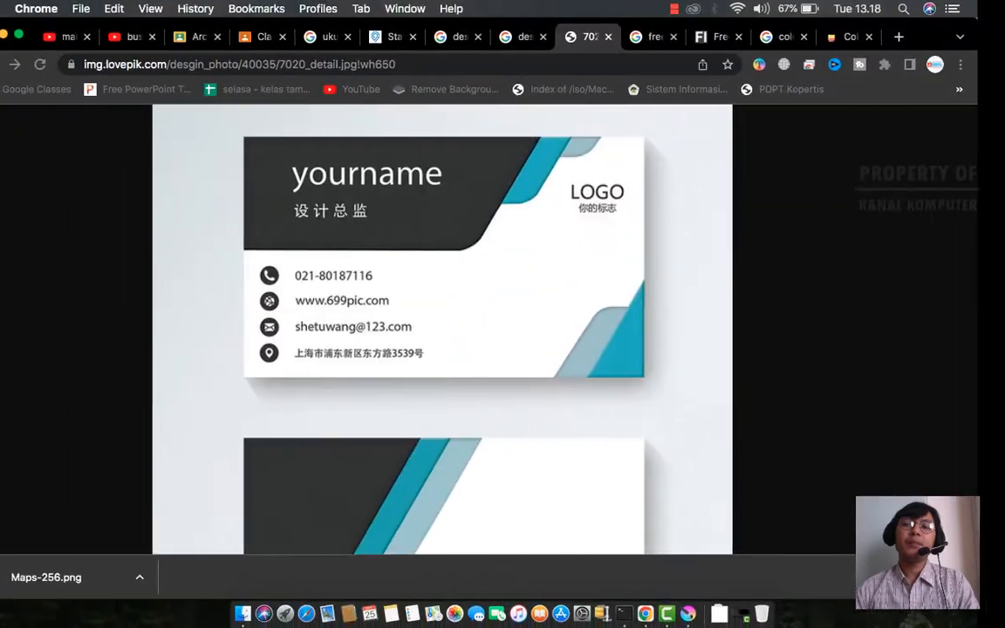
key("ctrl+Right")
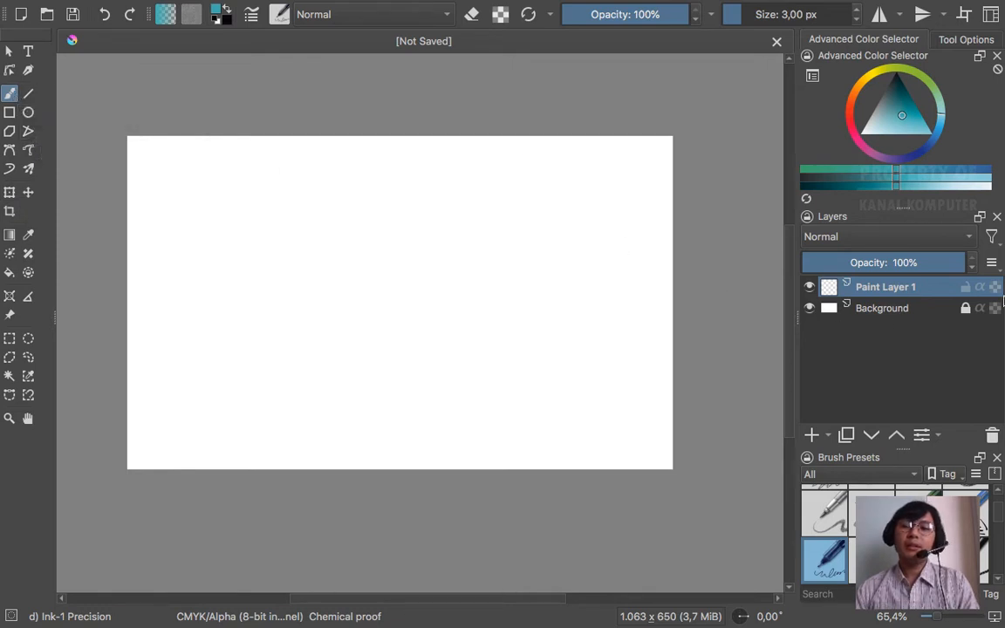
mouse_move(909, 288)
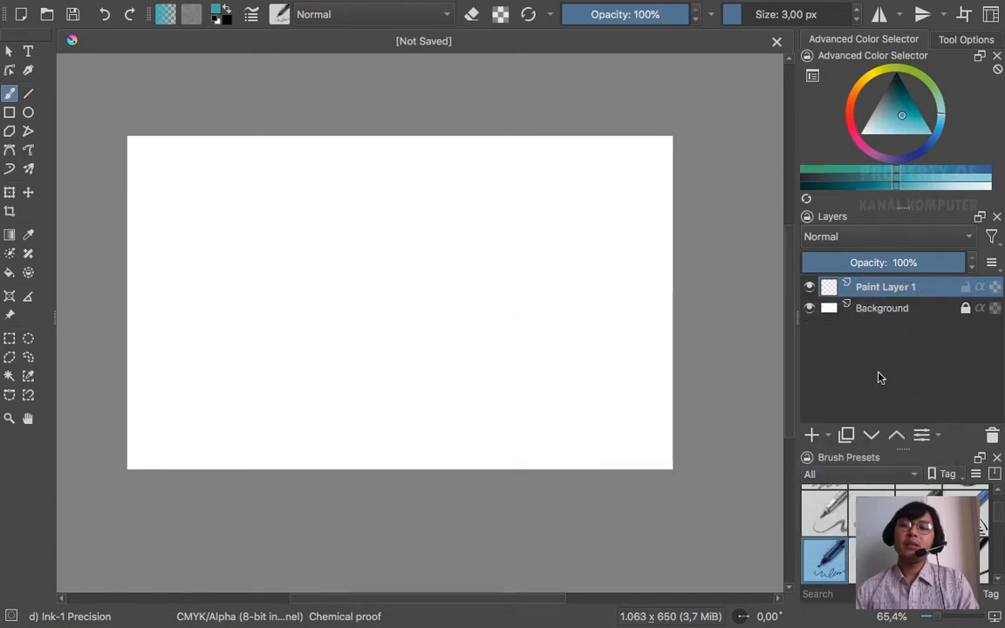
left_click(827, 434)
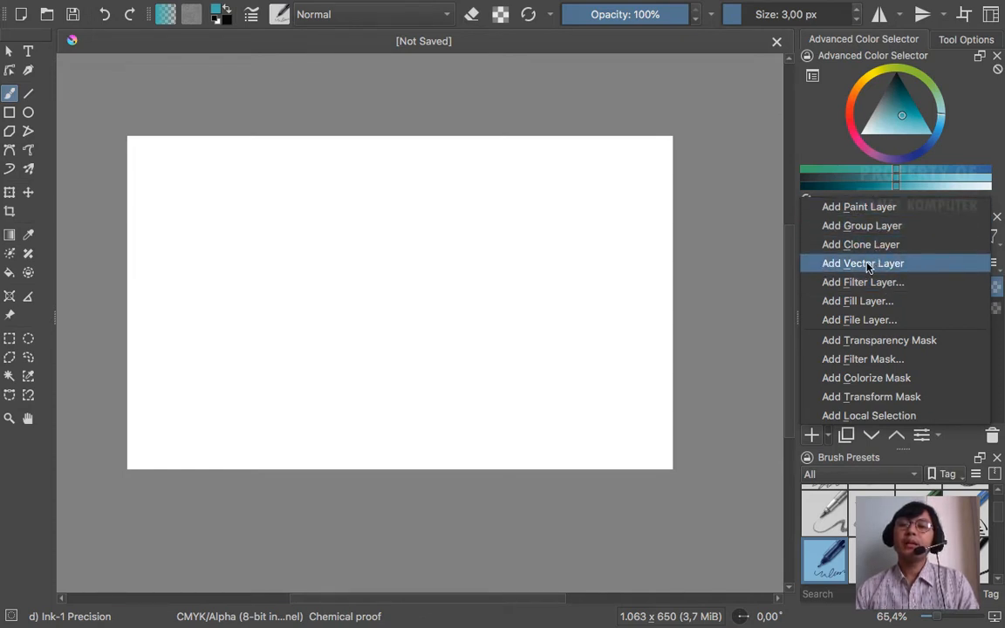
left_click(902, 264)
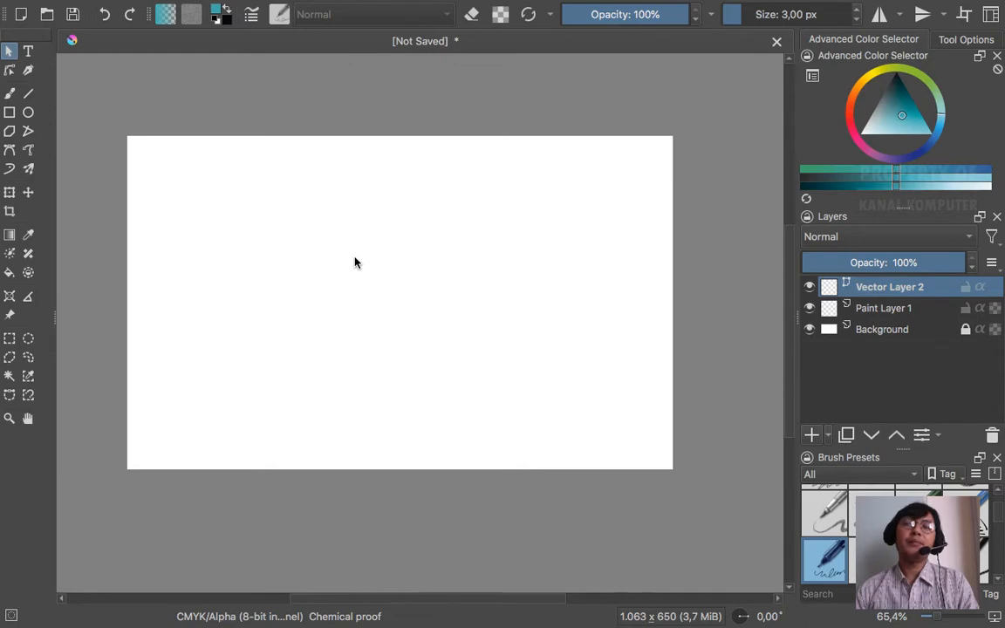
key("ctrl+Left")
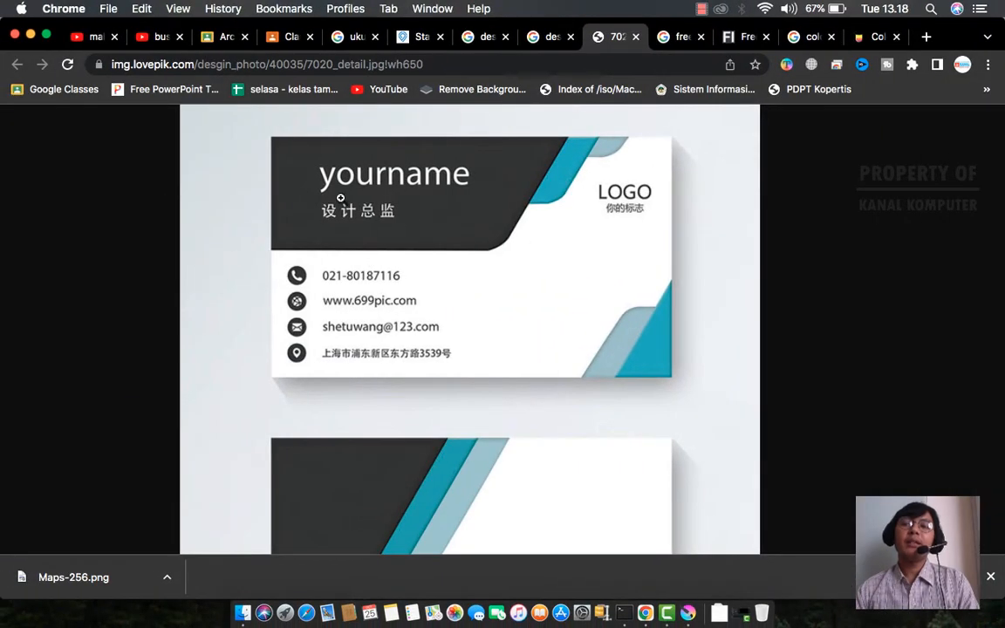
key("ctrl+Right")
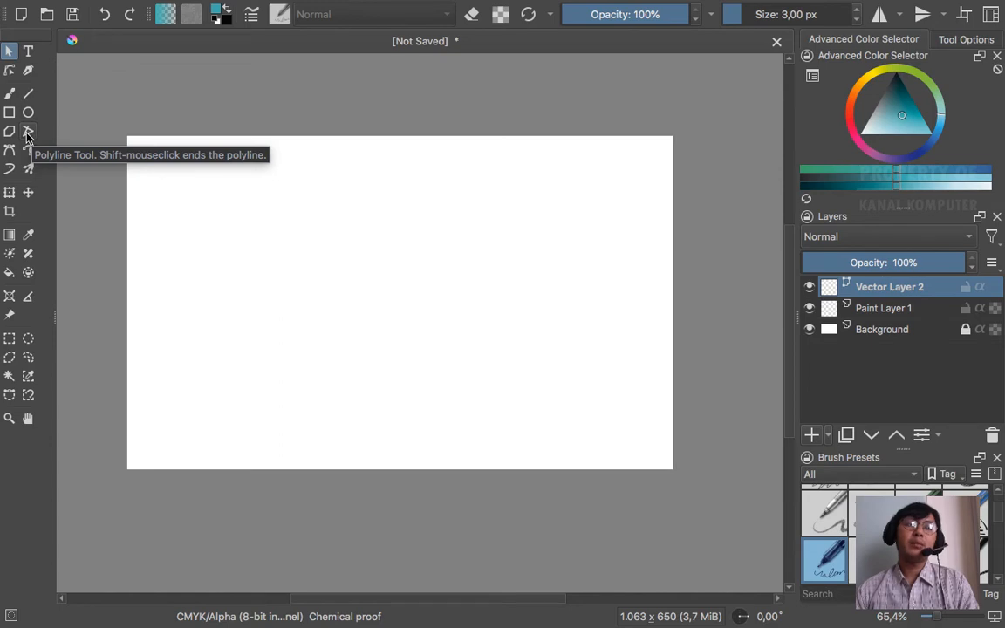
- Draw a closed slanted parallelogram across the card's top-left with the Polyline tool
left_click(28, 133)
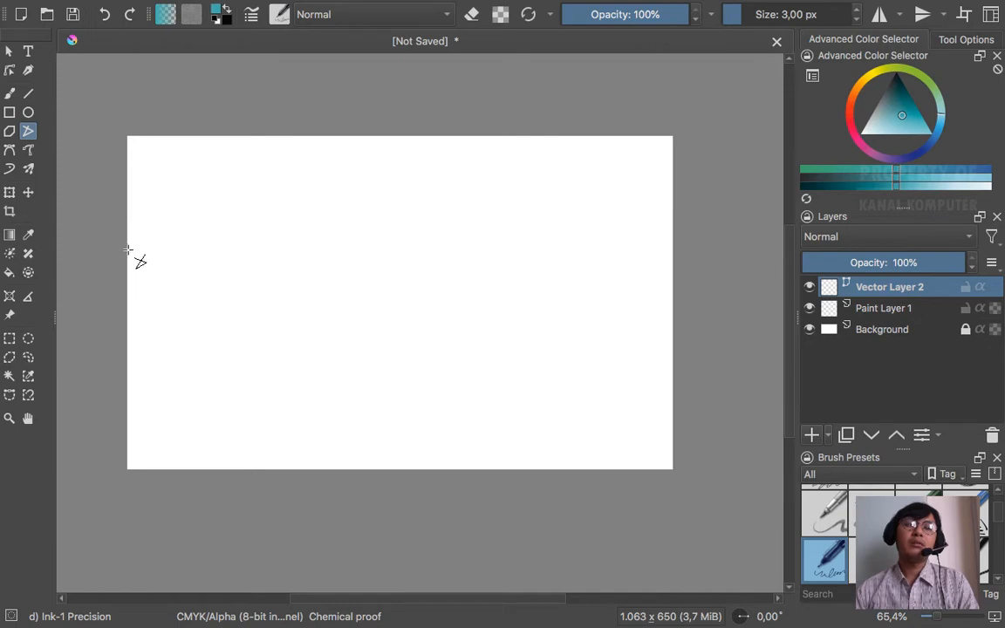
left_click(126, 253)
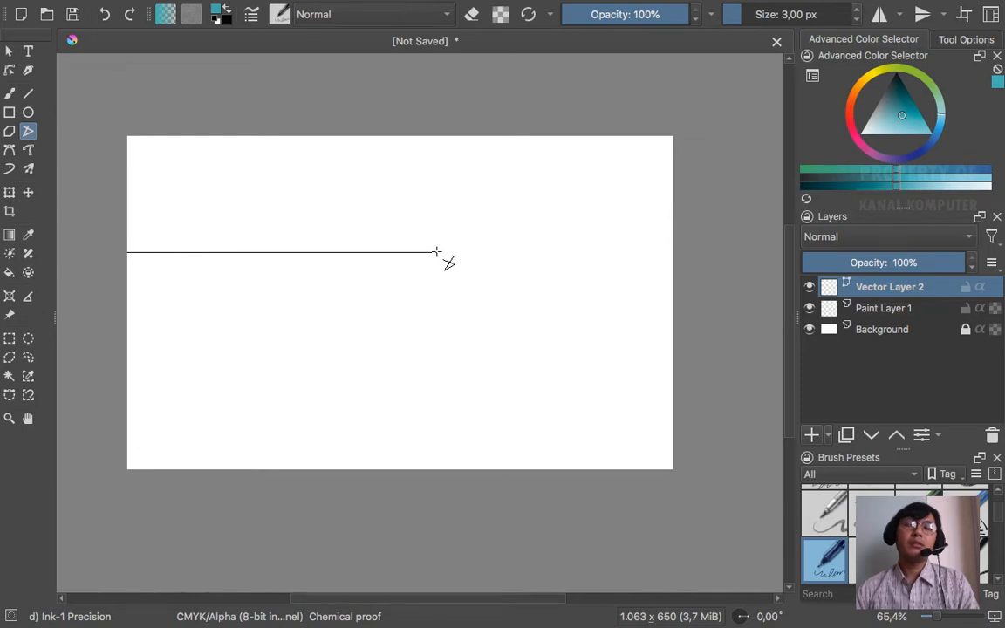
left_click(435, 252)
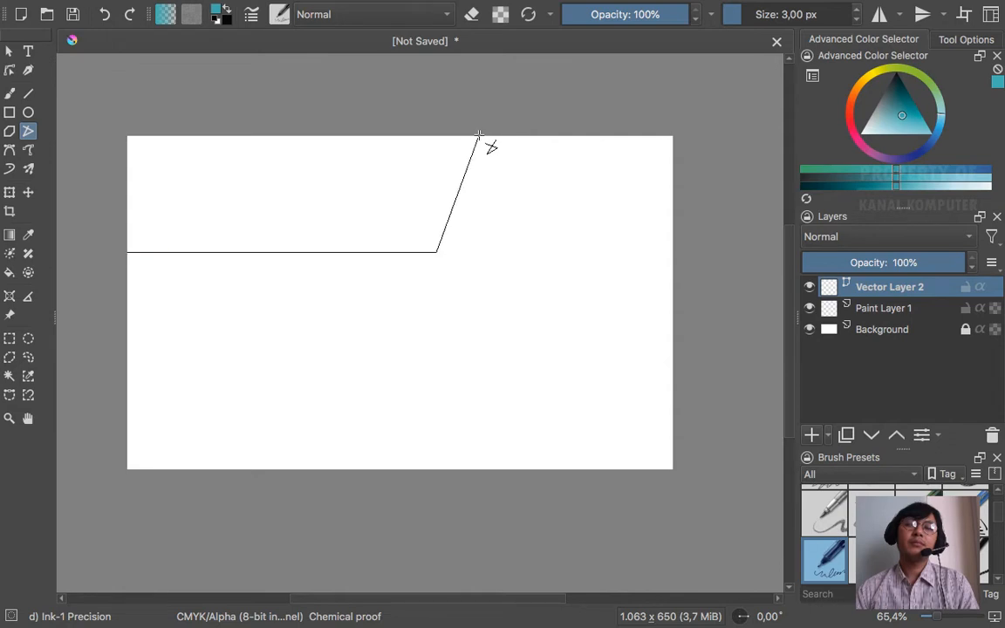
left_click(478, 135)
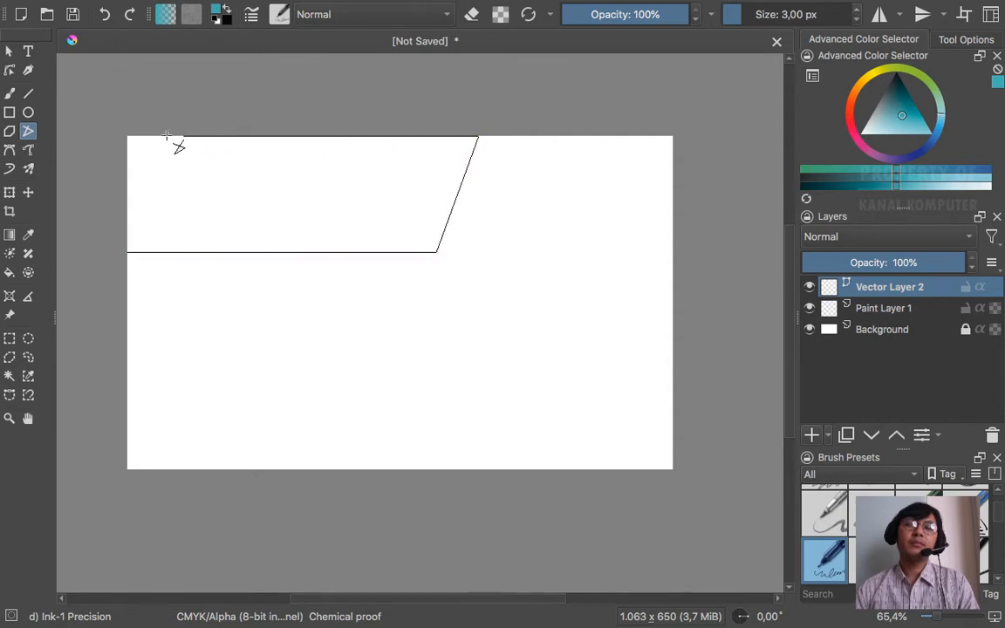
left_click(129, 136)
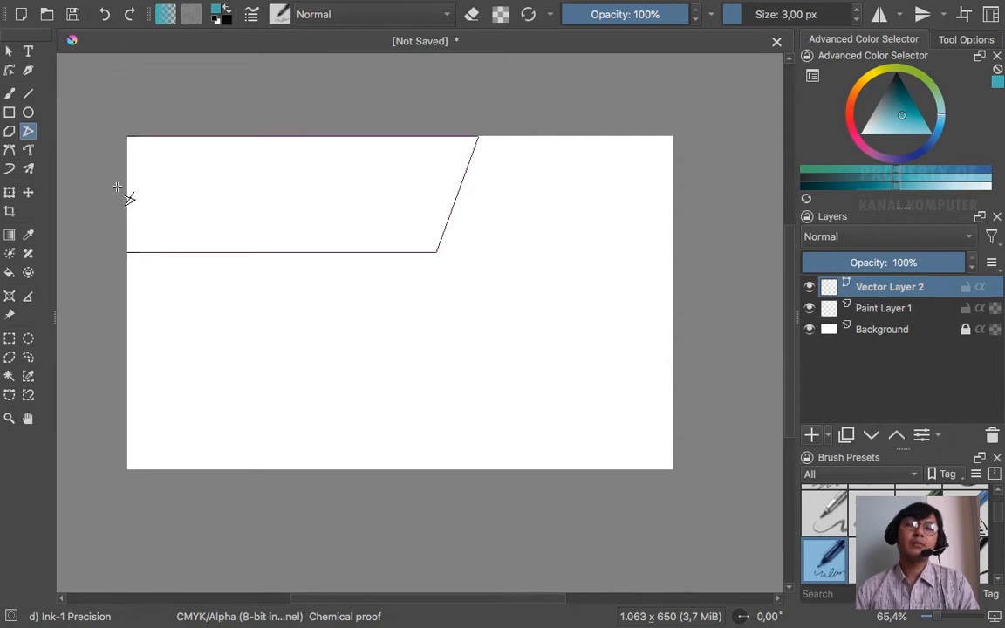
left_click(128, 252)
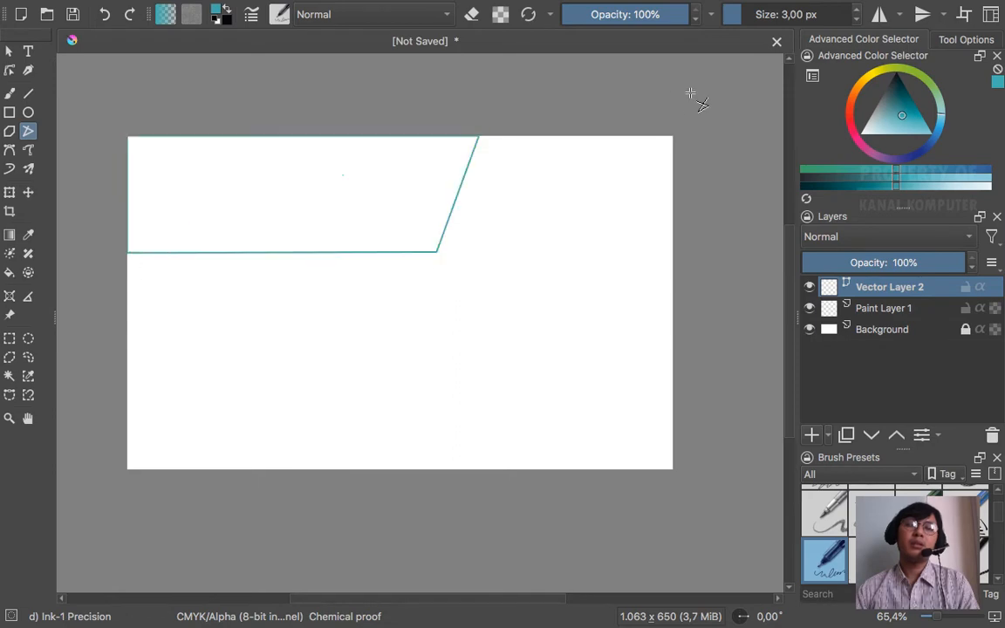
- Check the reference design and pick a dark header colour in the Advanced Color Selector
key("super+Tab")
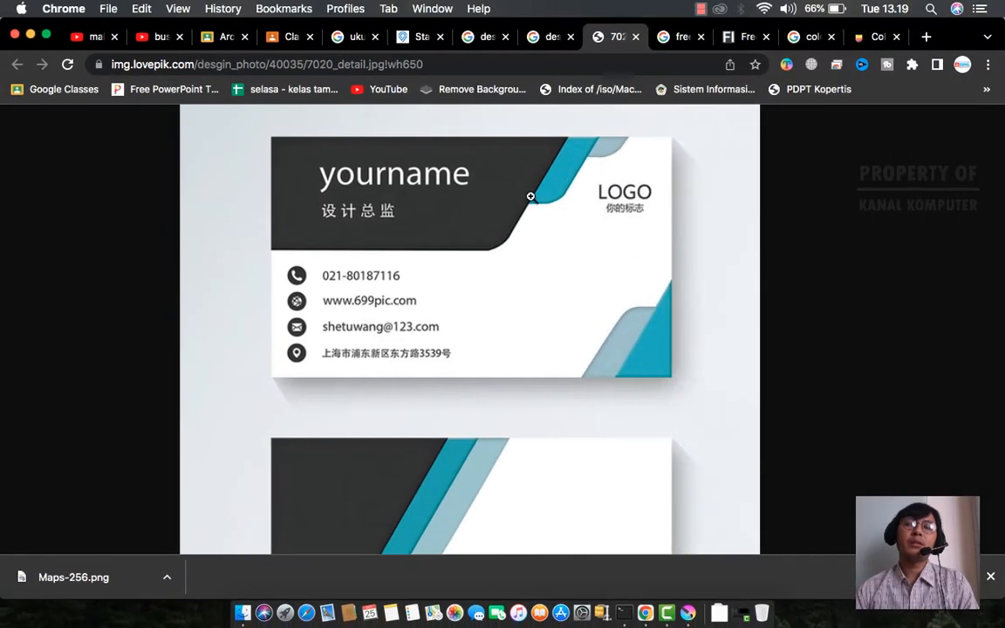
key("super+Tab")
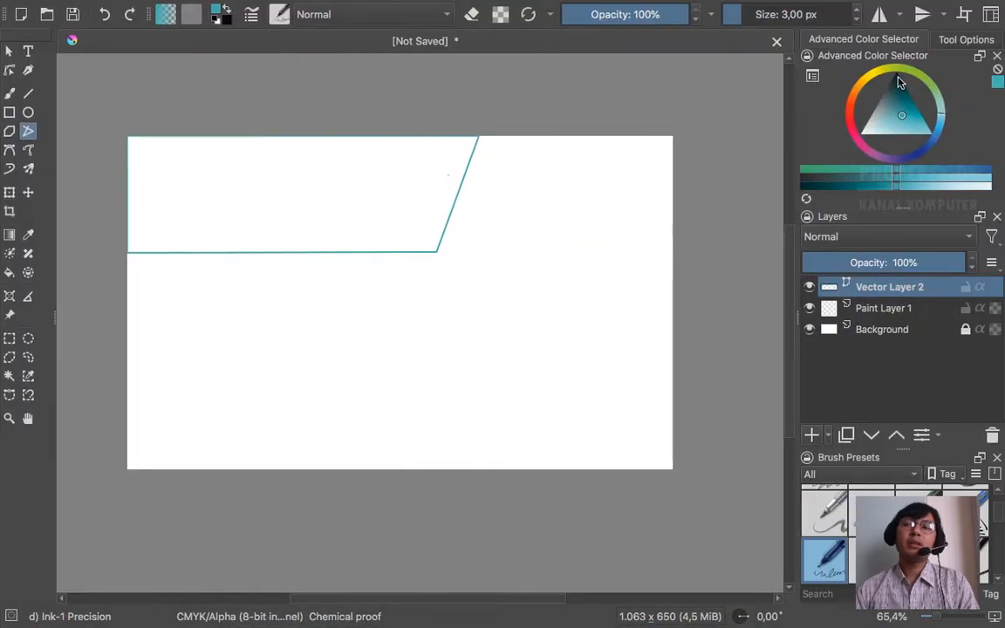
left_click(902, 83)
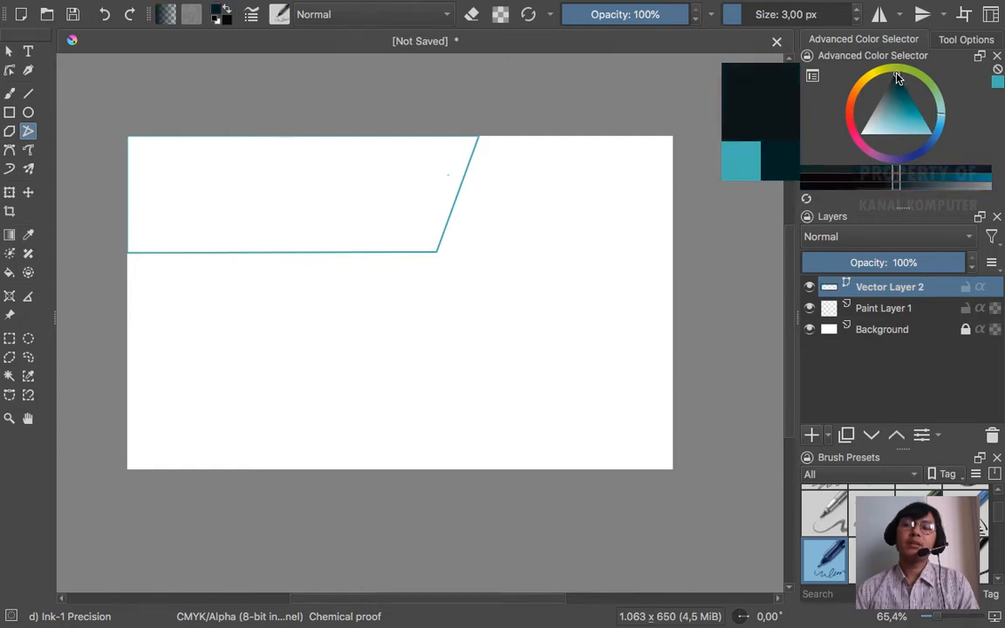
key("super+Tab")
key("super+Tab")
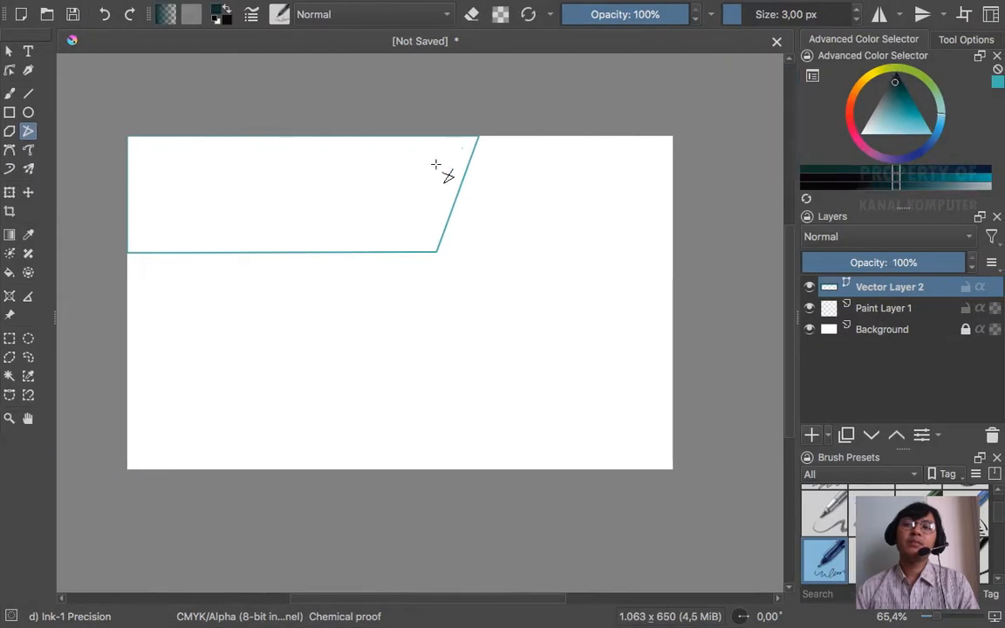
- Select the inside of the header shape with the Contiguous Selection Tool after a fill attempt
left_click(9, 274)
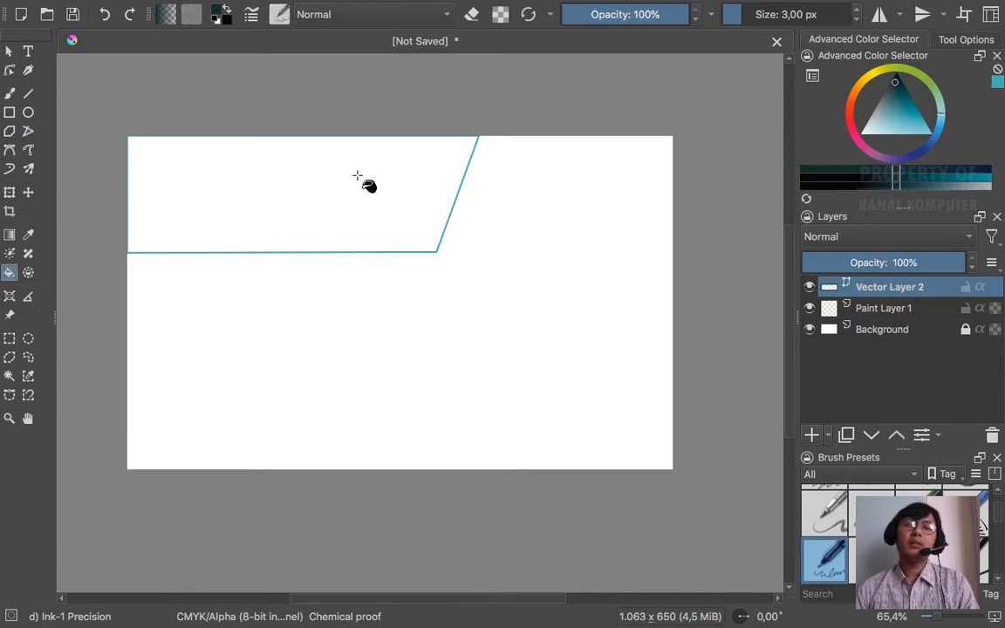
left_click(384, 168)
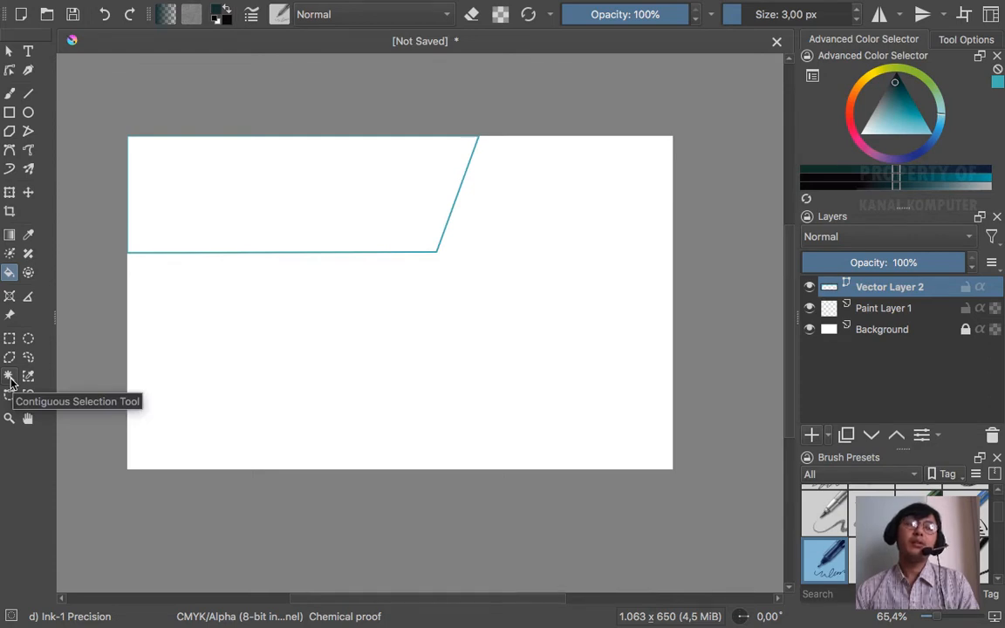
left_click(9, 377)
left_click(319, 177)
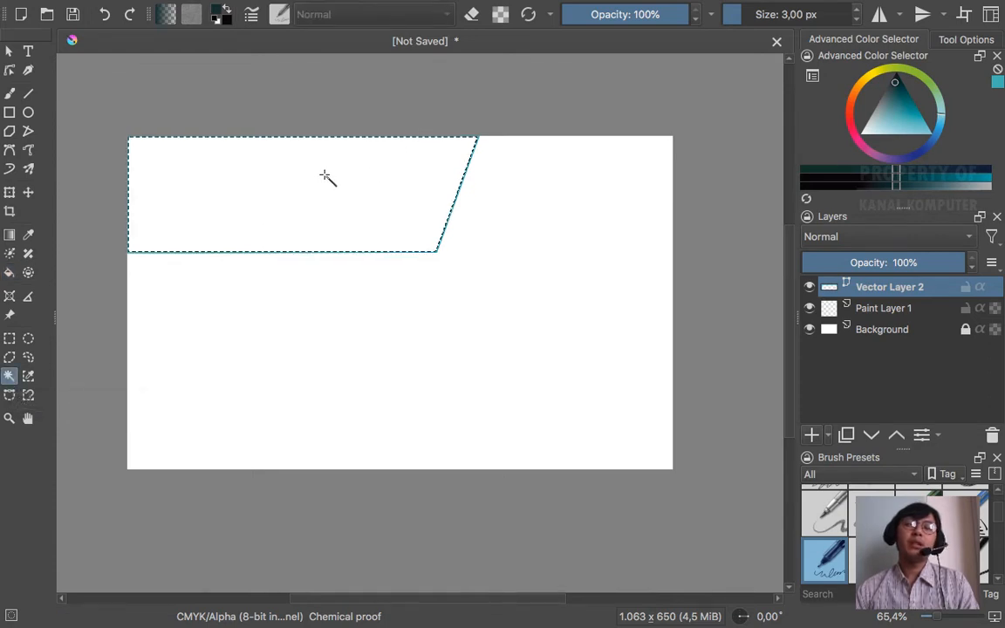
right_click(407, 183)
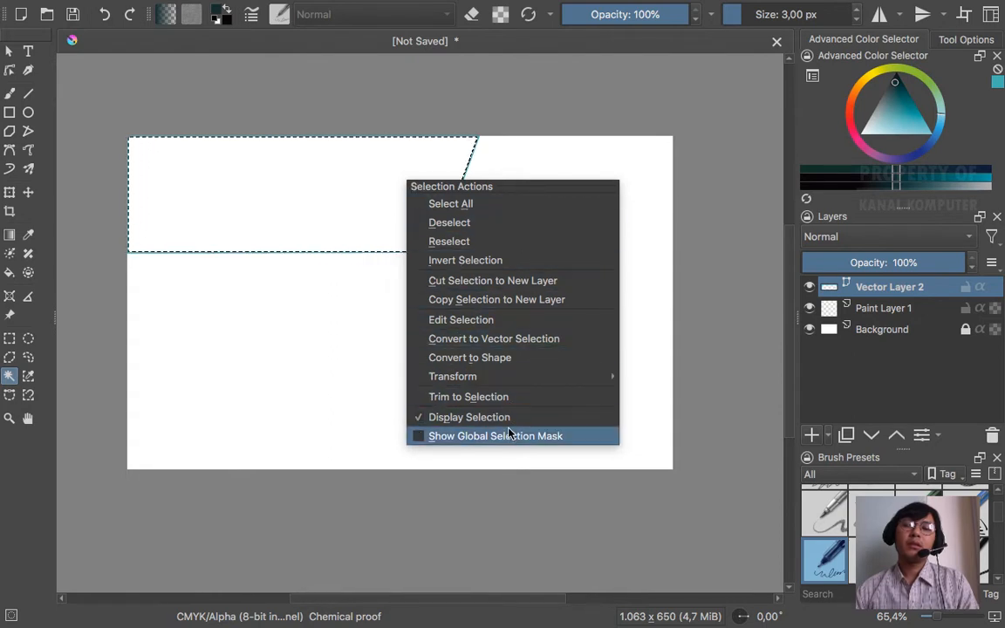
mouse_move(504, 381)
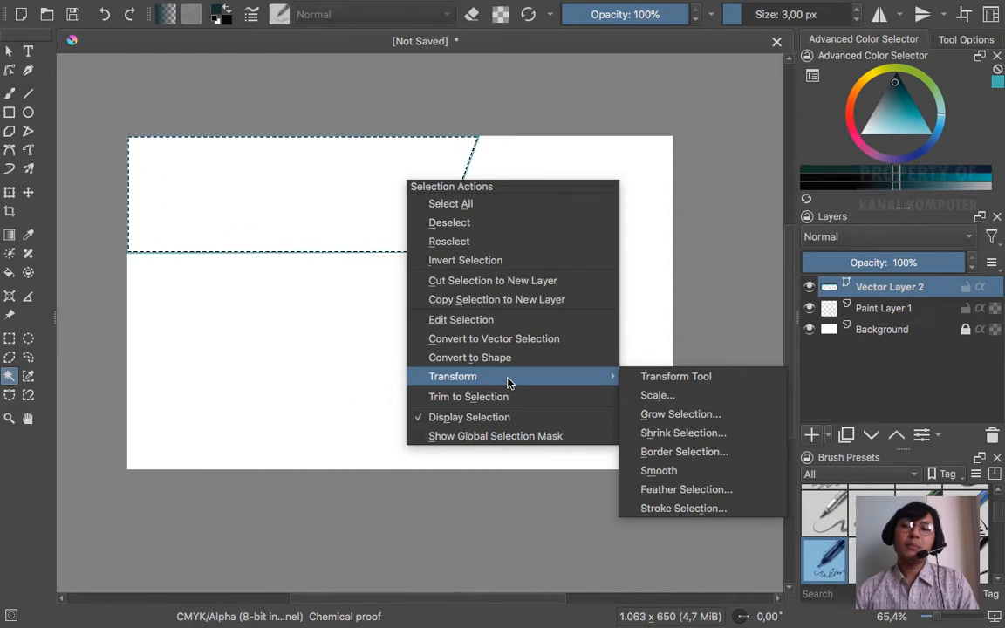
left_click(708, 301)
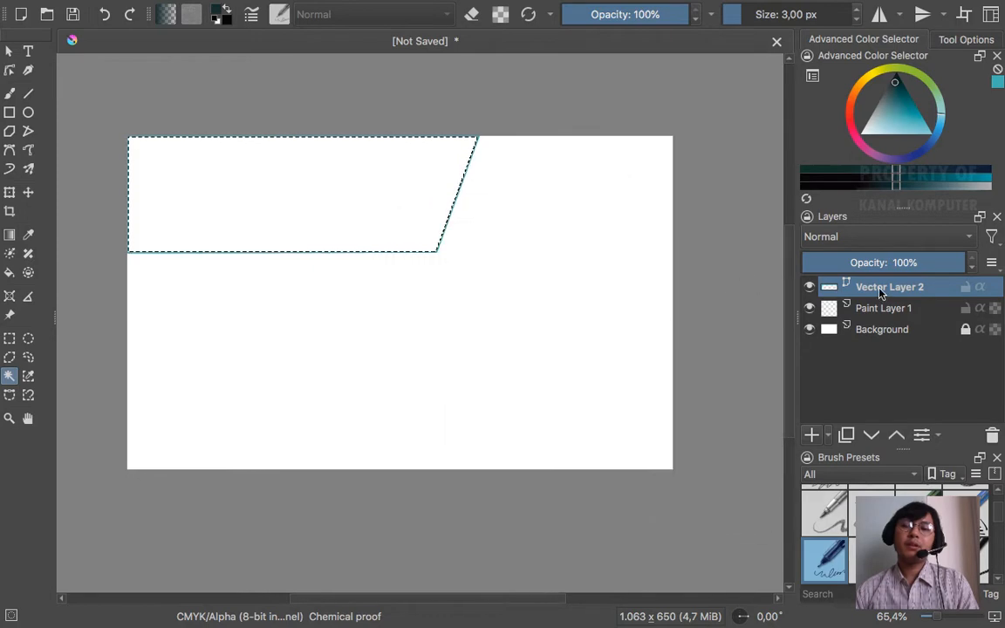
- Convert Vector Layer 2 to a paint layer via Convert > Convert to Paint Layer
right_click(879, 294)
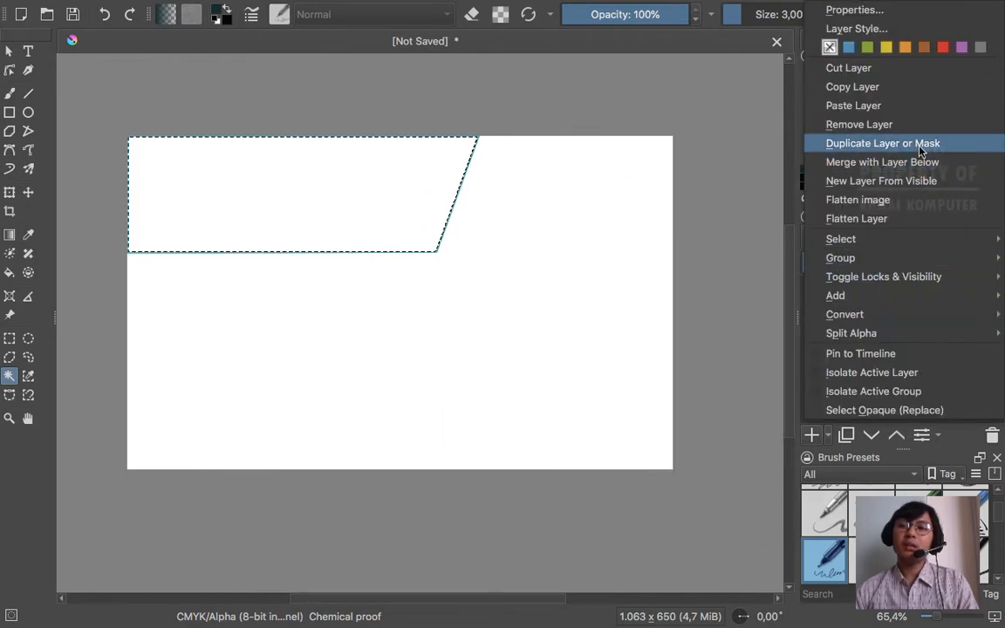
left_click(731, 214)
right_click(898, 287)
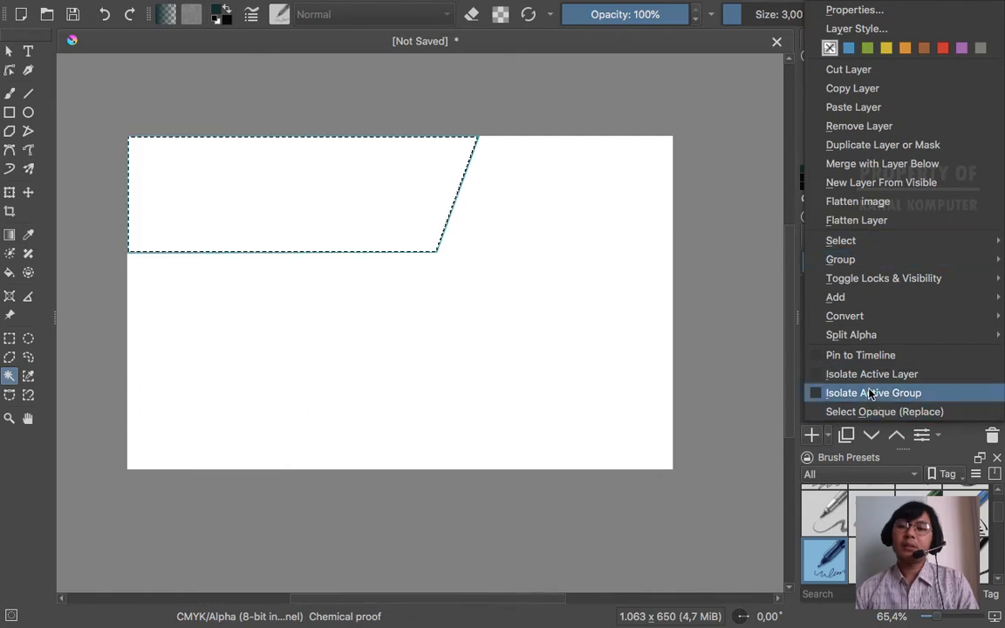
mouse_move(863, 344)
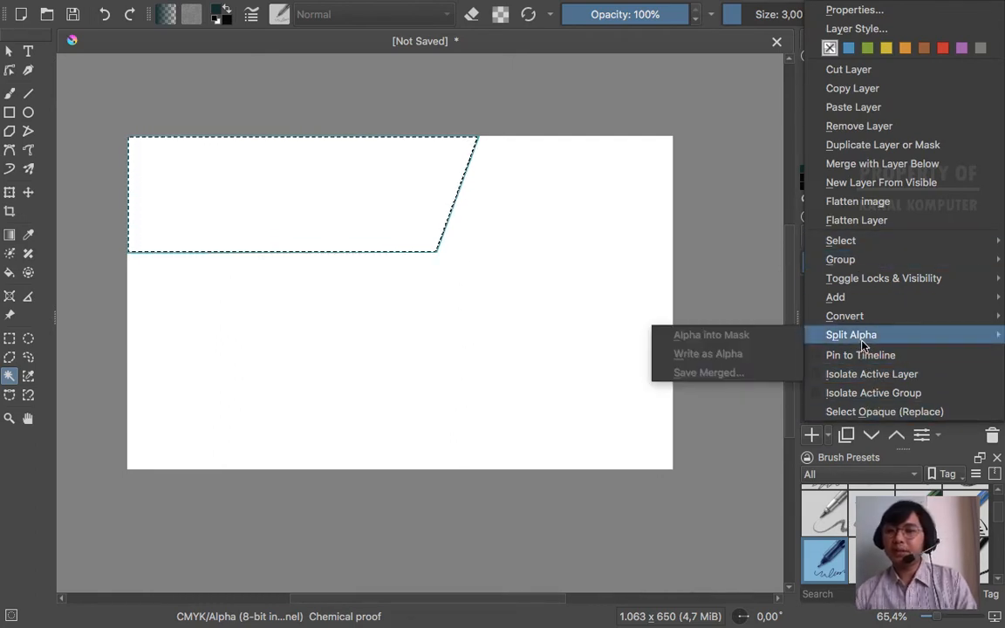
mouse_move(863, 323)
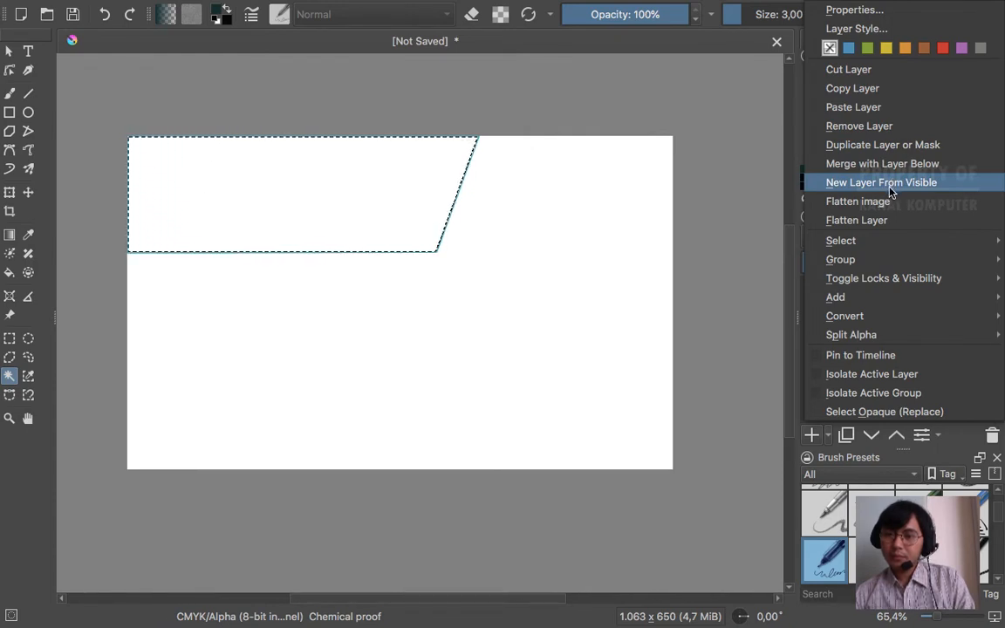
mouse_move(890, 300)
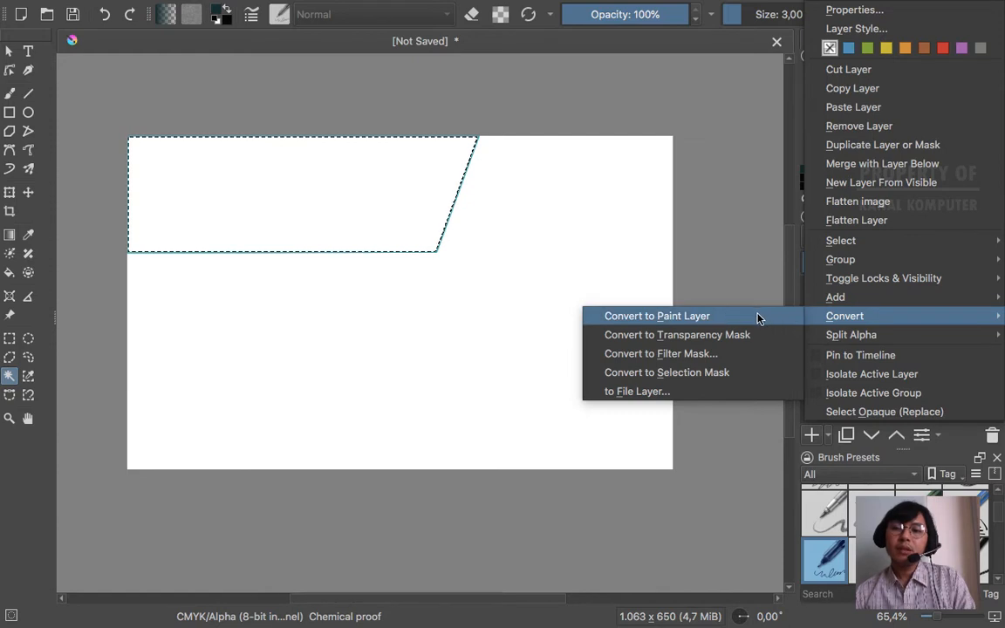
left_click(709, 322)
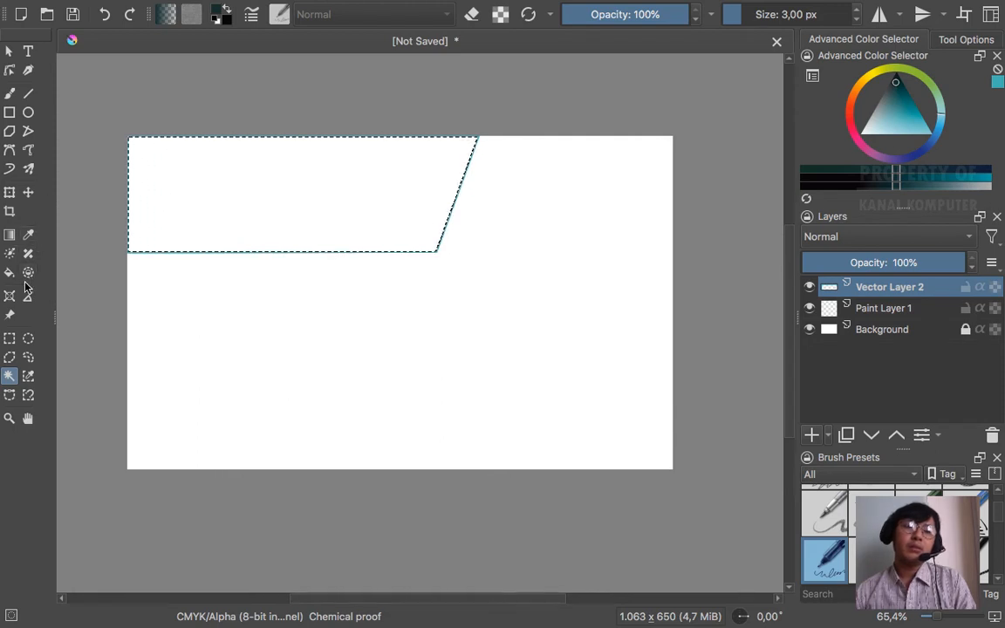
- Fill the slanted header solid dark teal, clear the selection, and view the Chrome reference
left_click(9, 274)
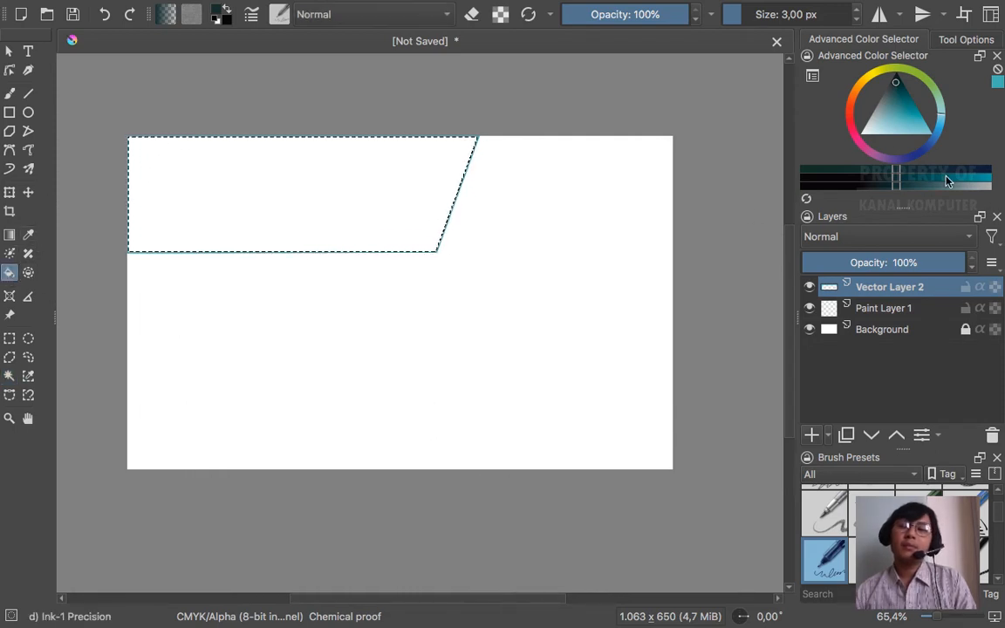
left_click(896, 85)
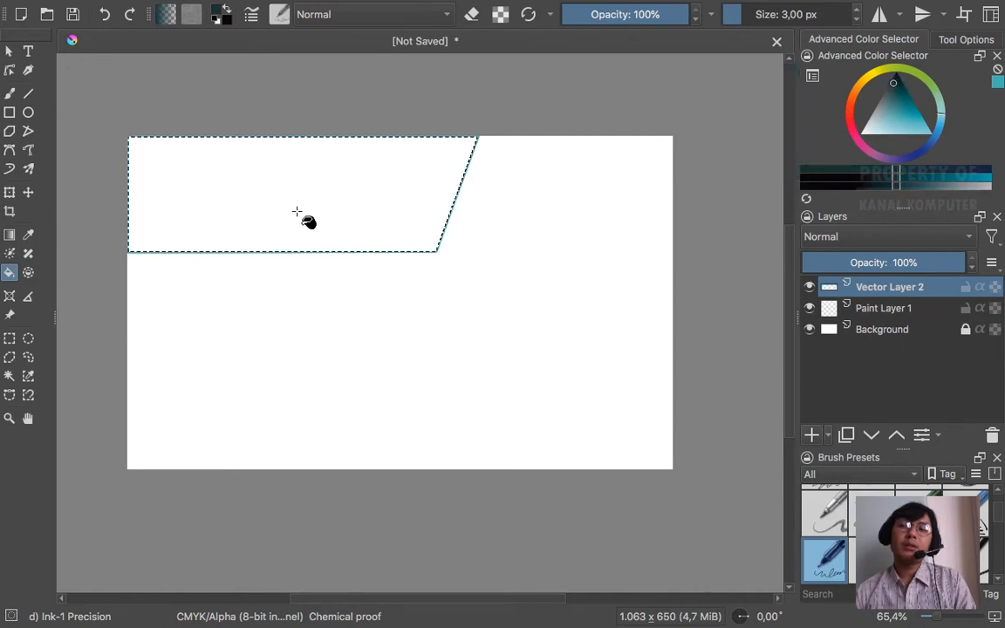
left_click(360, 172)
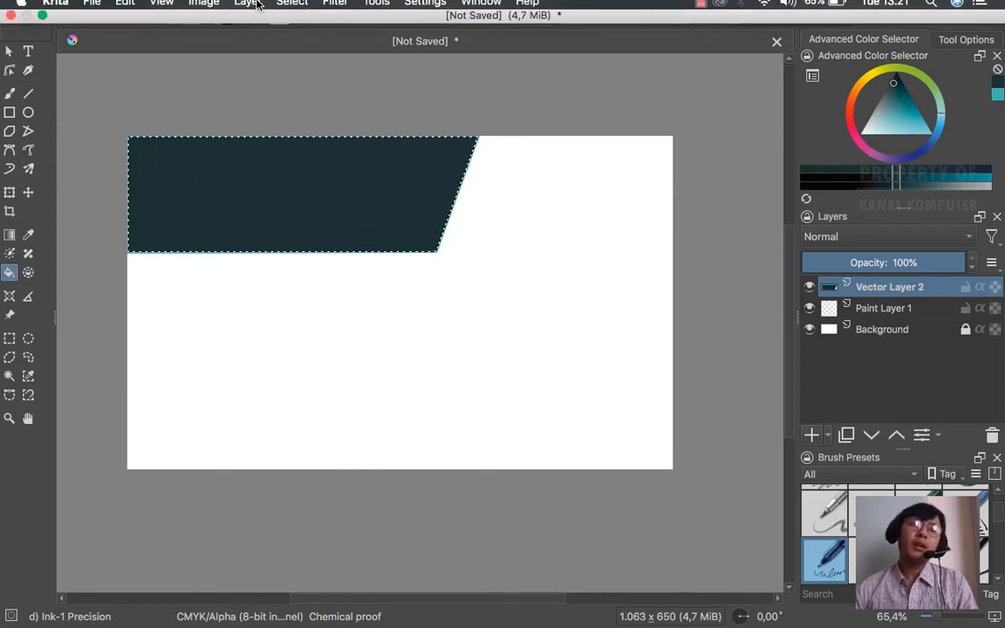
left_click(292, 9)
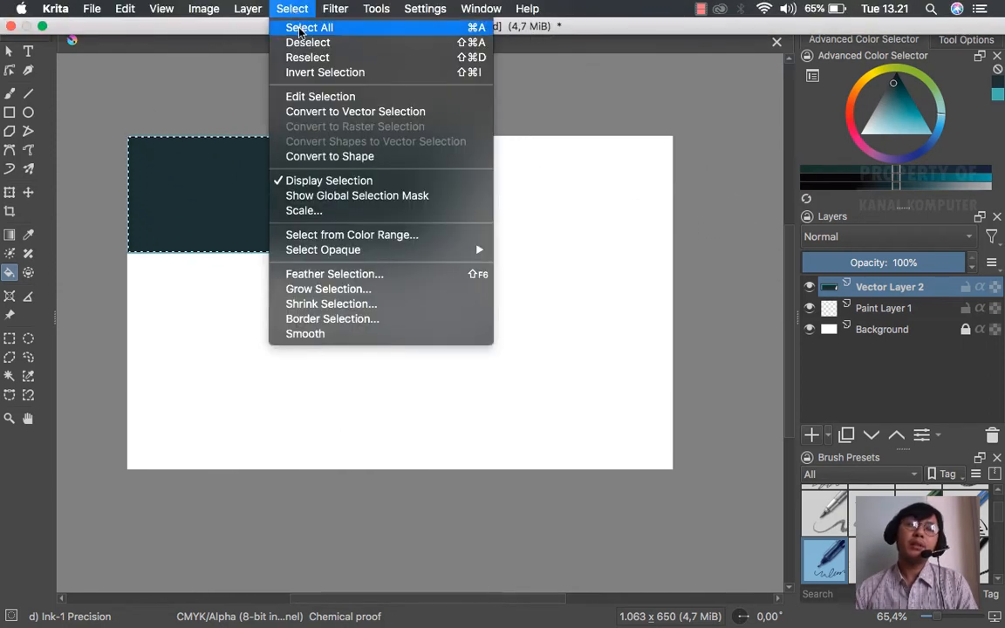
left_click(305, 42)
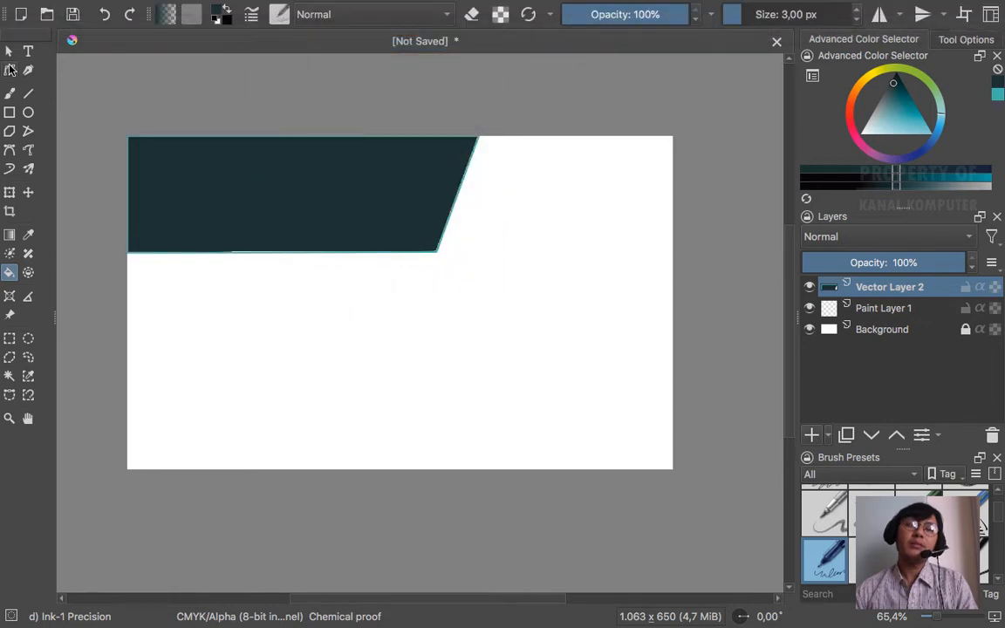
left_click(8, 51)
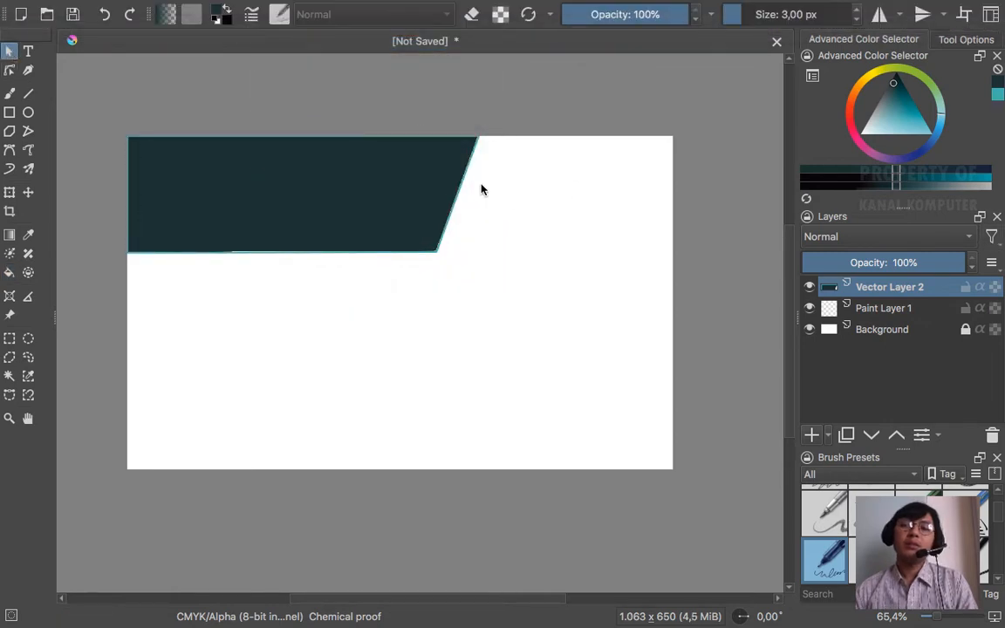
key("super+Tab")
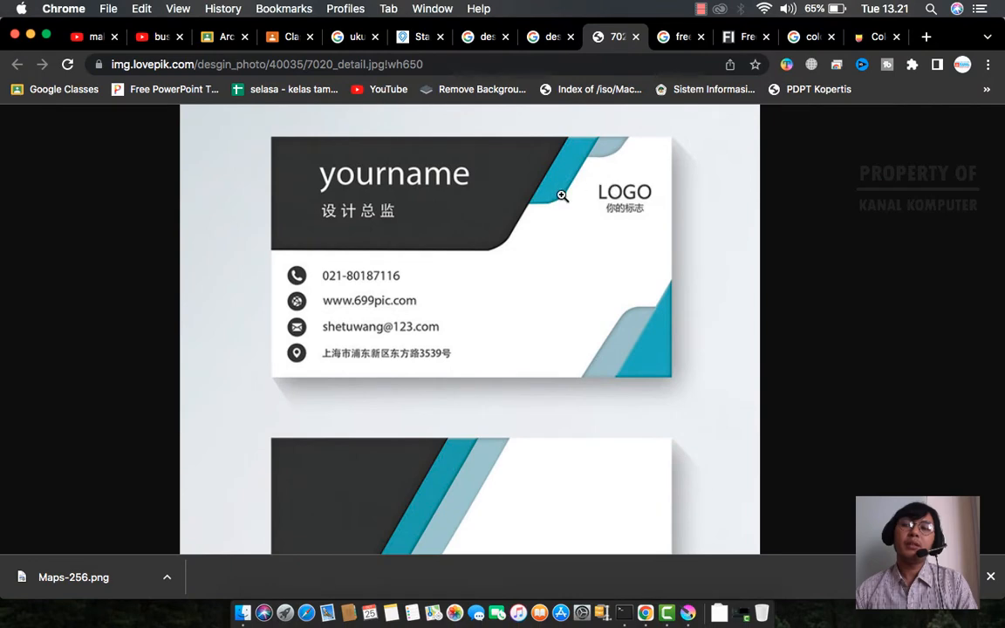
- Review the reference business card in Chrome, then return to Krita
scroll(524, 205, "right", 5)
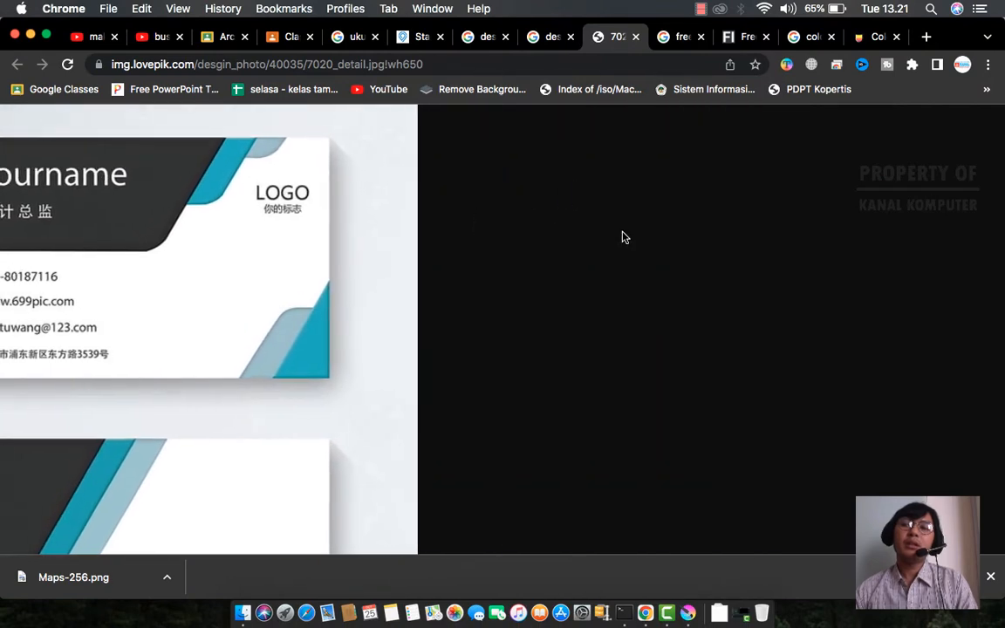
scroll(623, 237, "left", 5)
key("super+Tab")
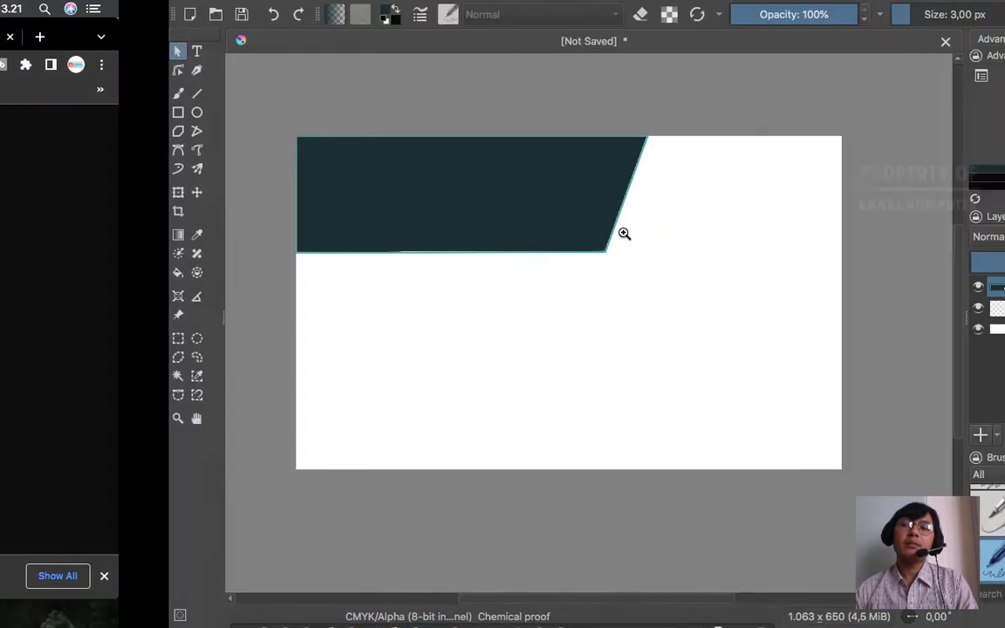
key("super+Tab")
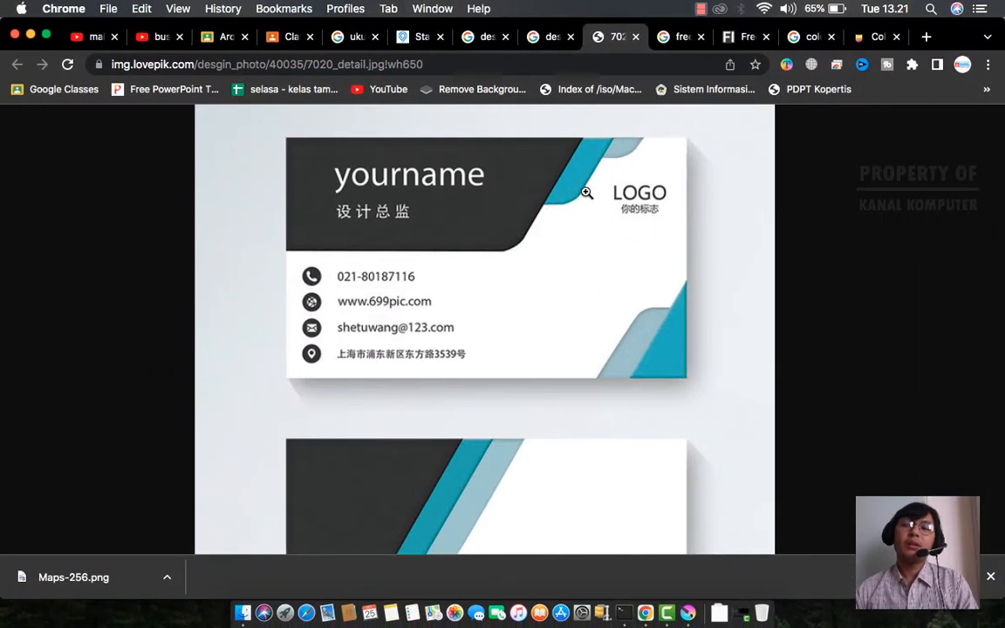
key("super+Tab")
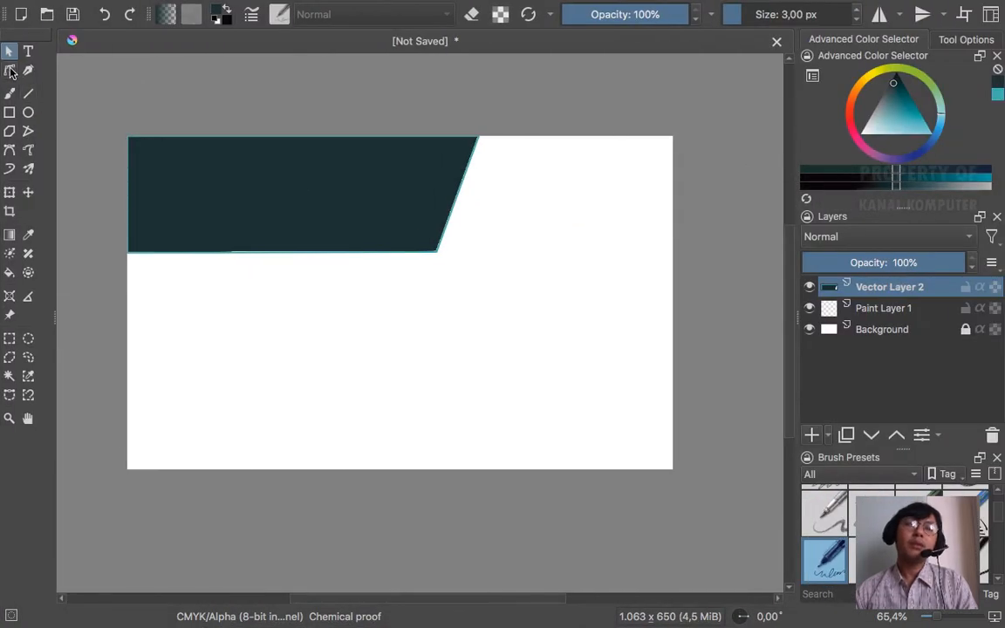
- Duplicate the dark header's Vector Layer 2, creating 'Copy of Vector Layer 2' above it
left_click(10, 71)
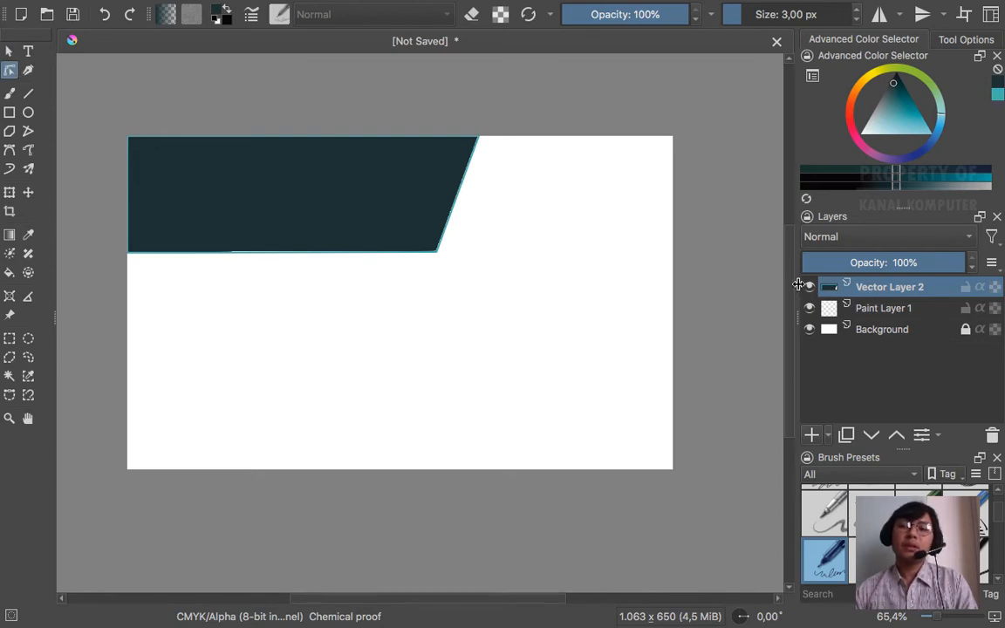
left_click(9, 52)
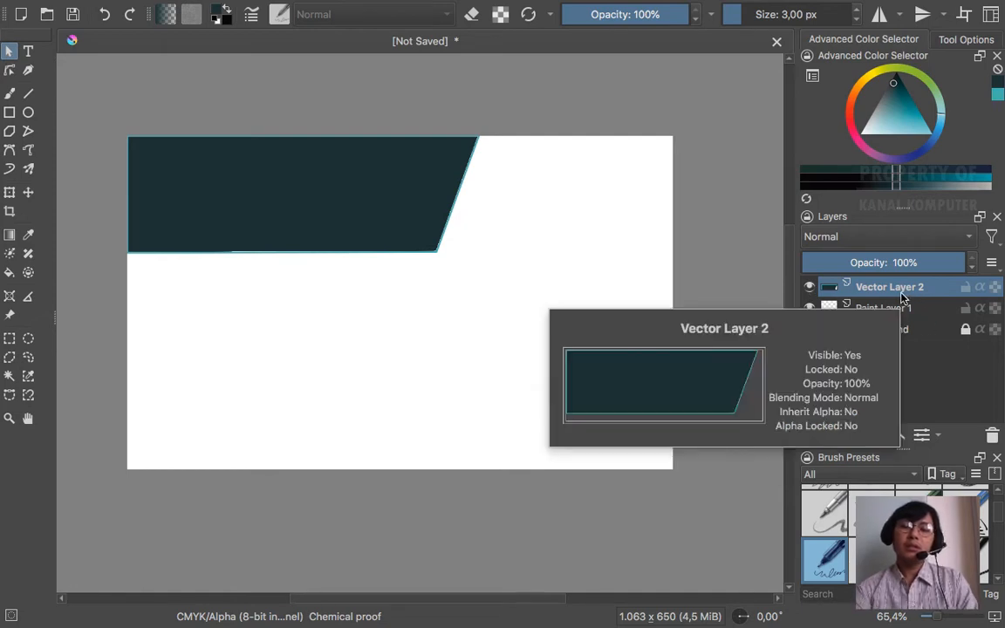
key("ctrl+j")
key("b")
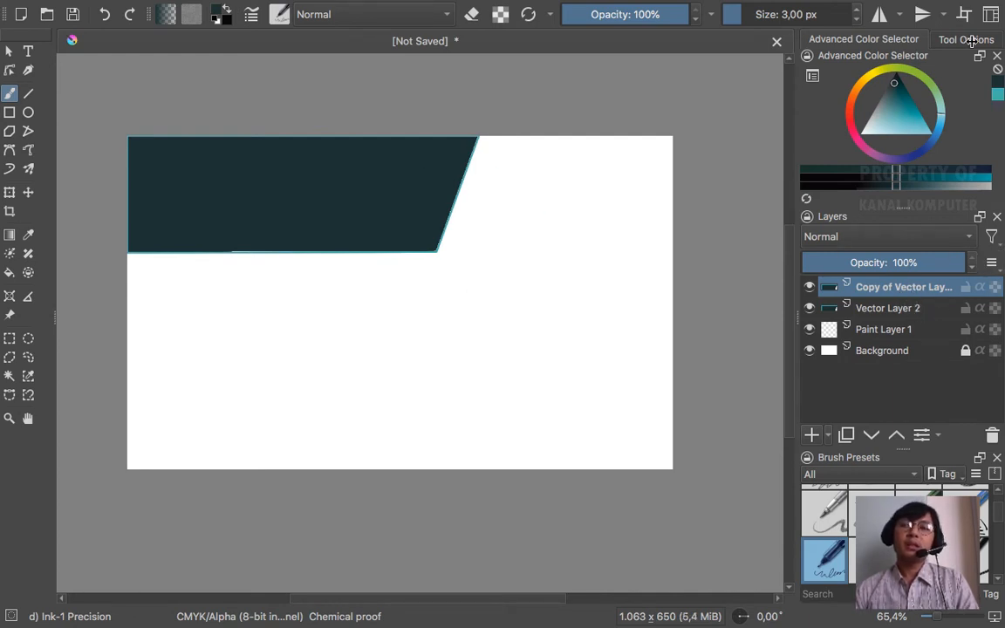
- Shift Vector Layer 2's header shape up and right so a slanted dark strip protrudes beside the copy
left_click(30, 196)
mouse_move(325, 166)
left_mouse_down()
mouse_move(343, 184)
mouse_move(397, 197)
mouse_move(346, 191)
mouse_move(343, 207)
mouse_move(326, 165)
left_mouse_up()
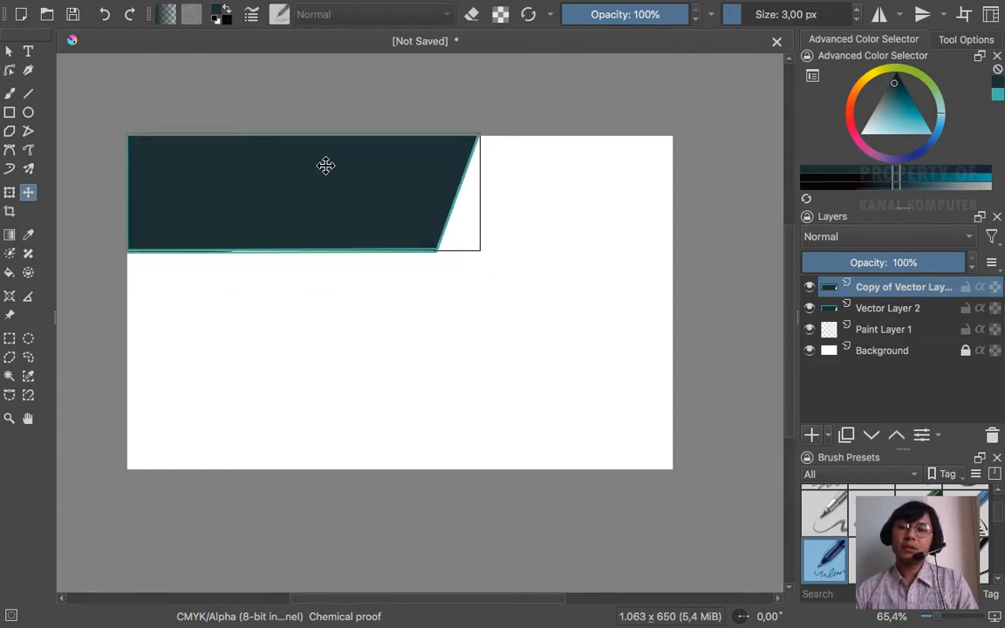
left_click(899, 308)
left_click_drag(397, 200, 441, 174)
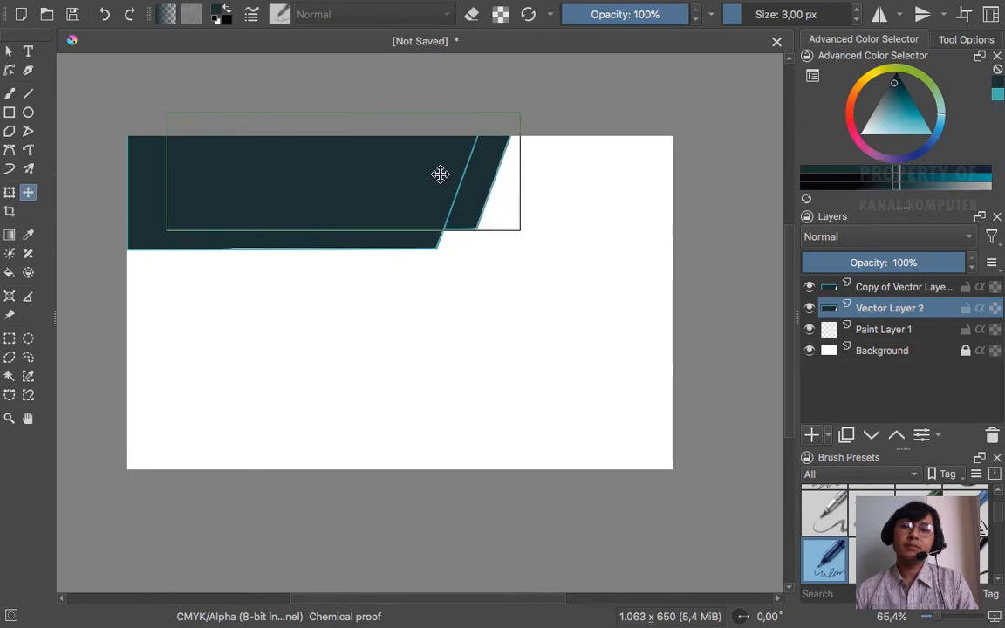
key("ctrl+Left")
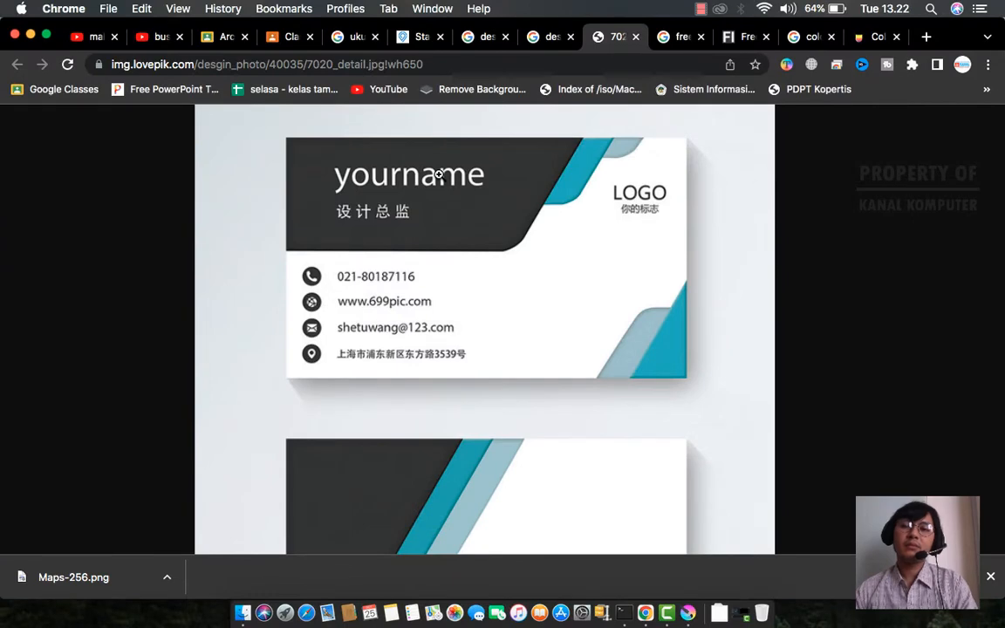
key("ctrl+Right")
left_click_drag(483, 171, 487, 163)
left_click(568, 107)
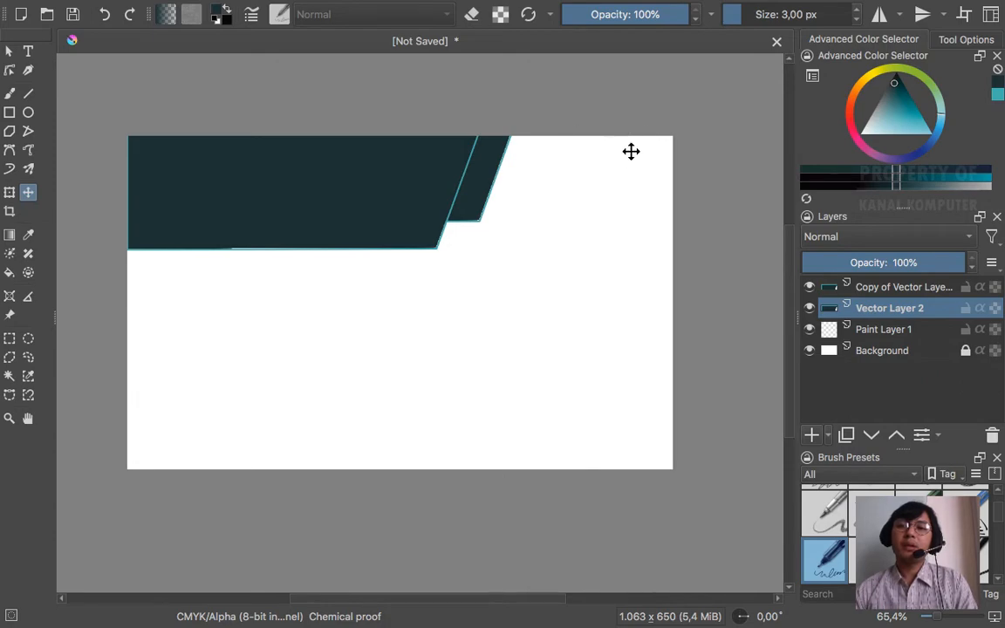
key("ctrl+Left")
- Pick a teal colour and fill the protruding slanted strip with it
key("ctrl+Right")
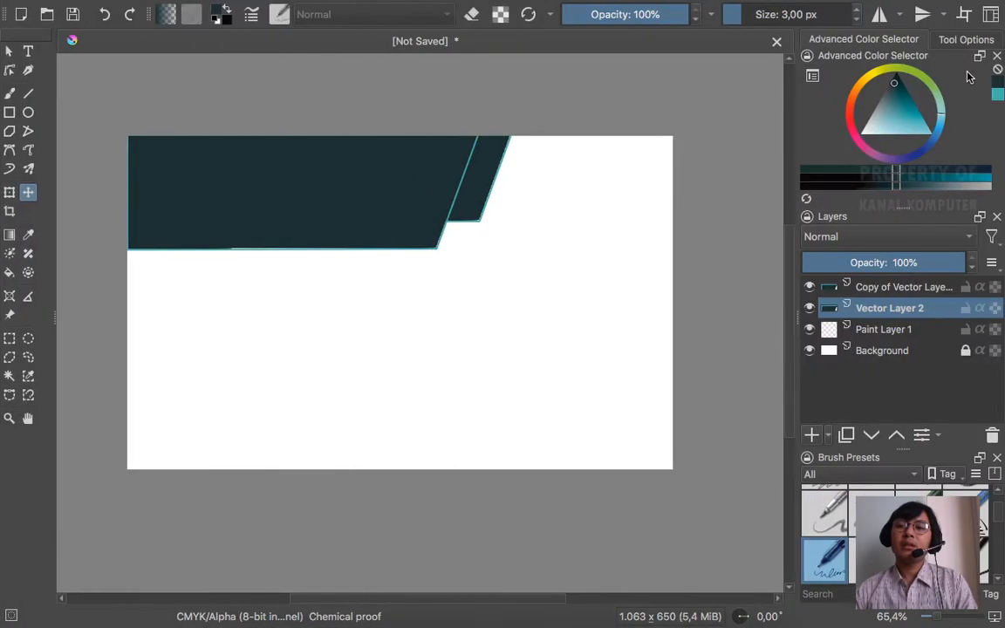
left_click(907, 108)
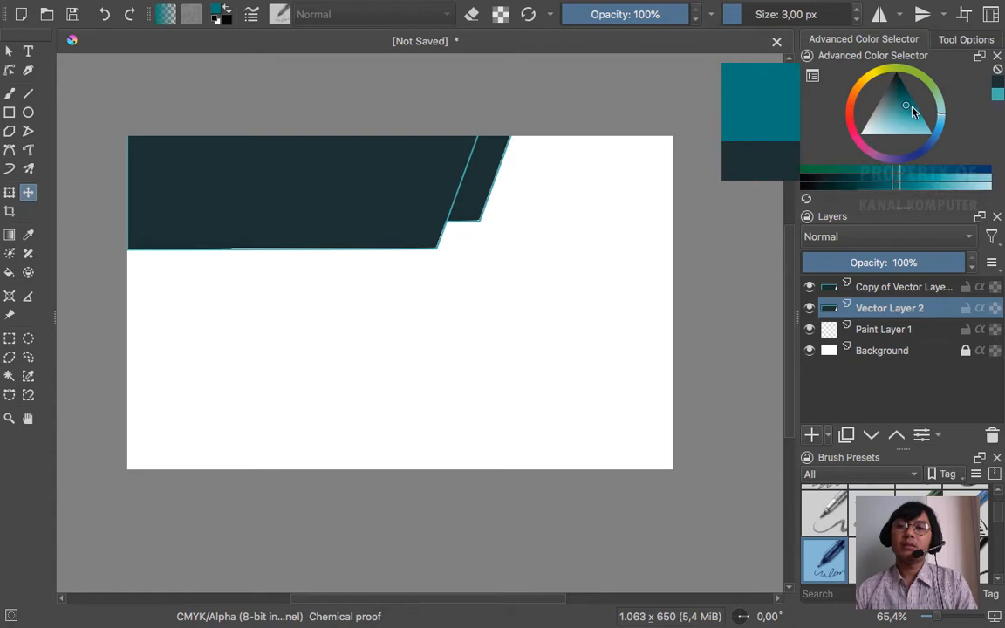
left_click(909, 106)
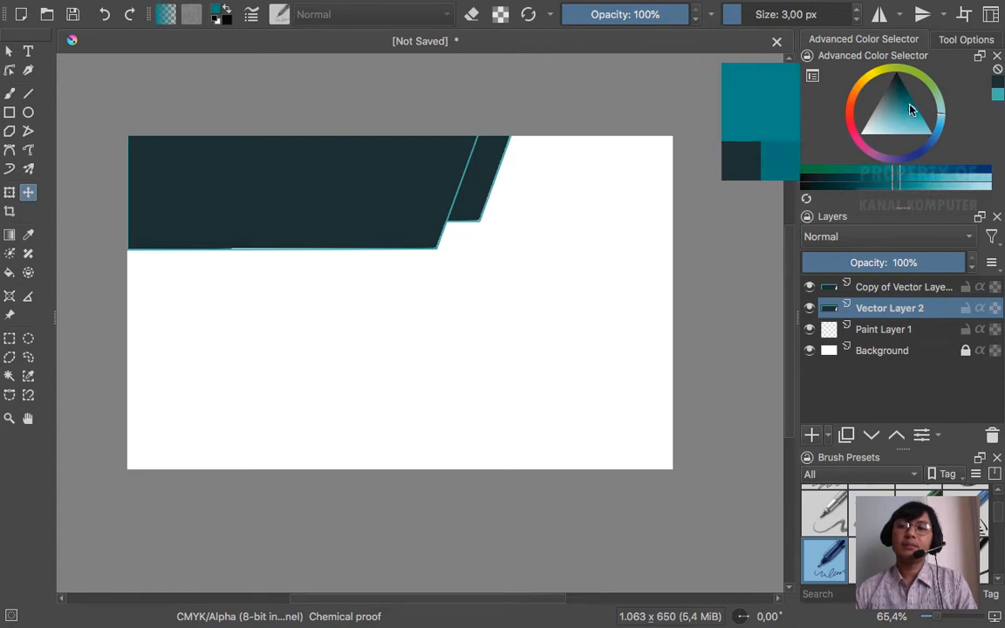
left_click(909, 106)
left_click(912, 109)
left_click(10, 273)
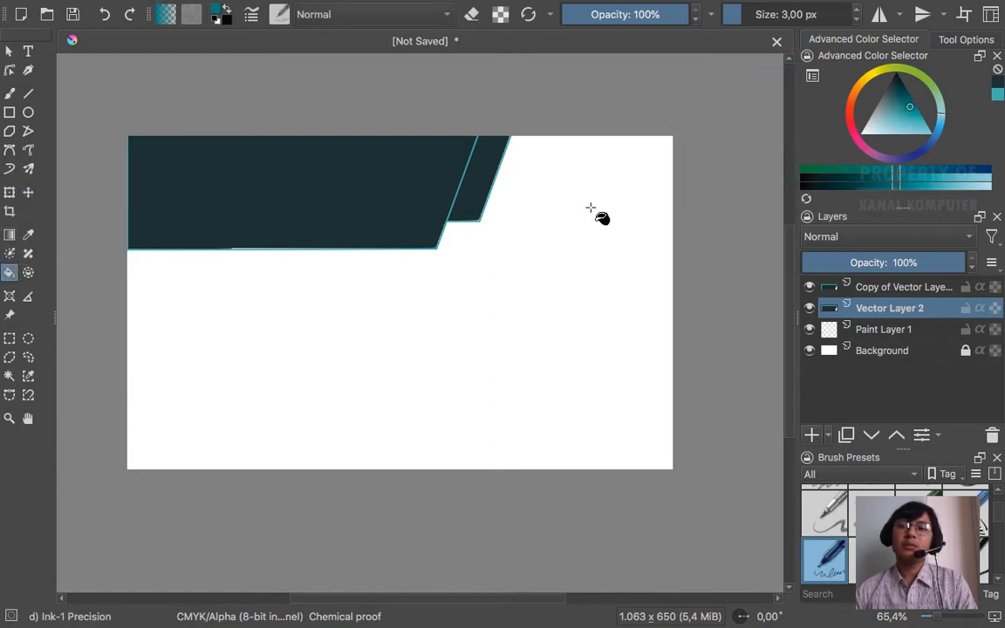
left_click(486, 168)
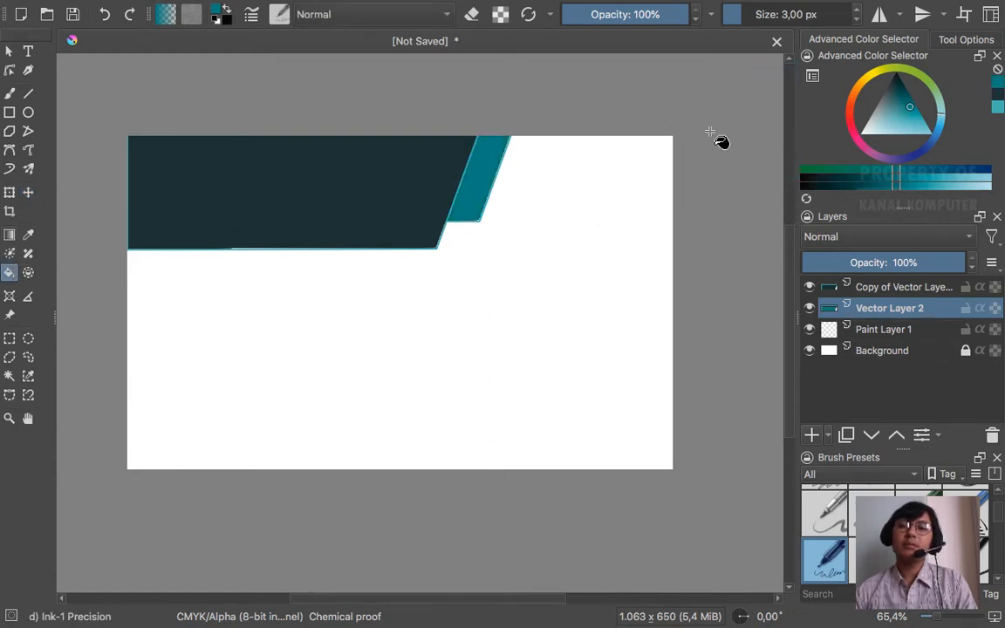
- Compare with the reference card and duplicate the teal-striped layer
key("super+Tab")
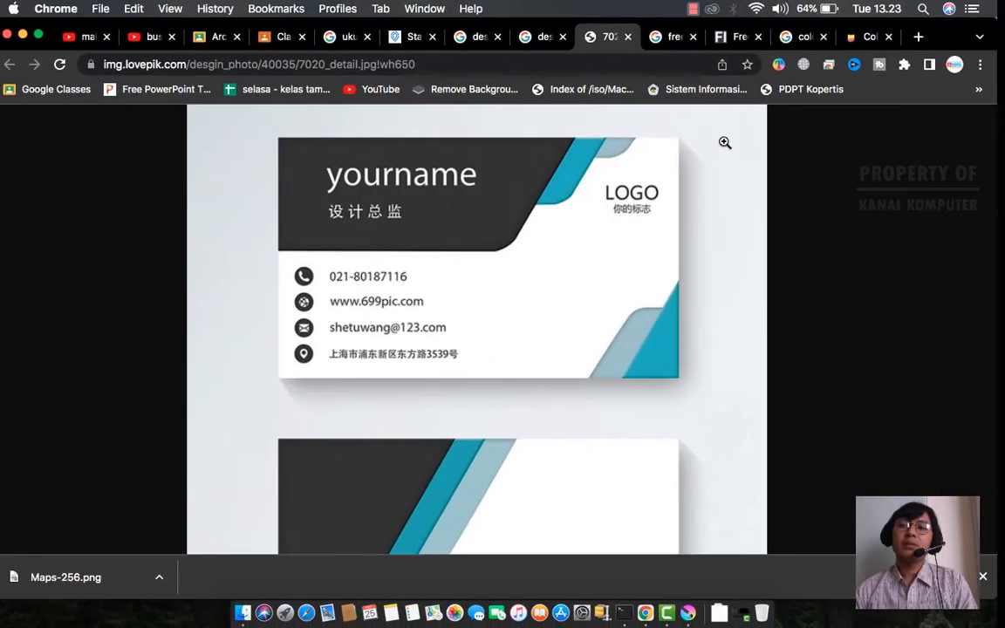
key("super+Tab")
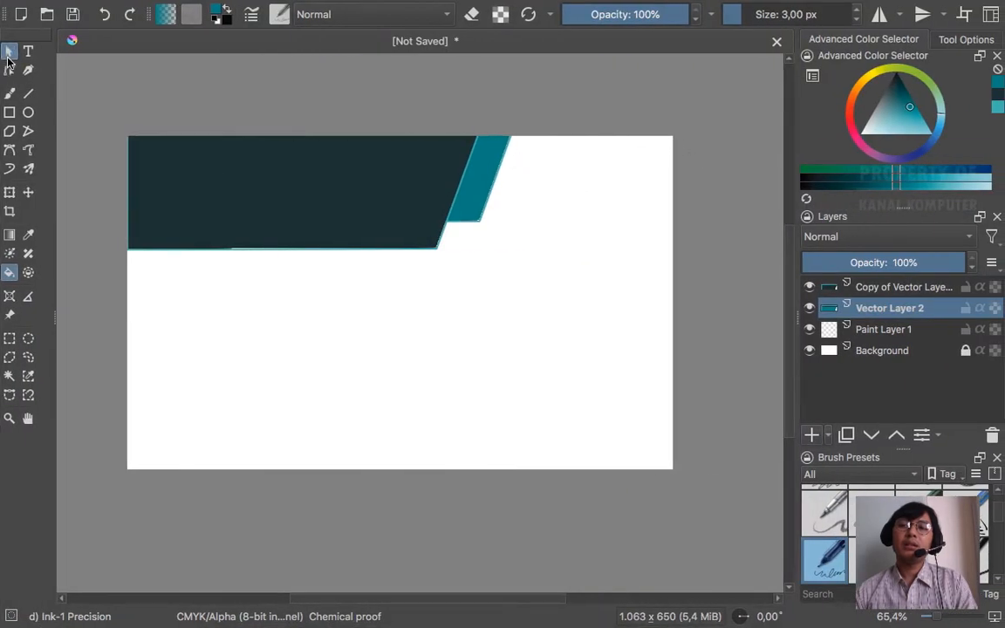
left_click(9, 50)
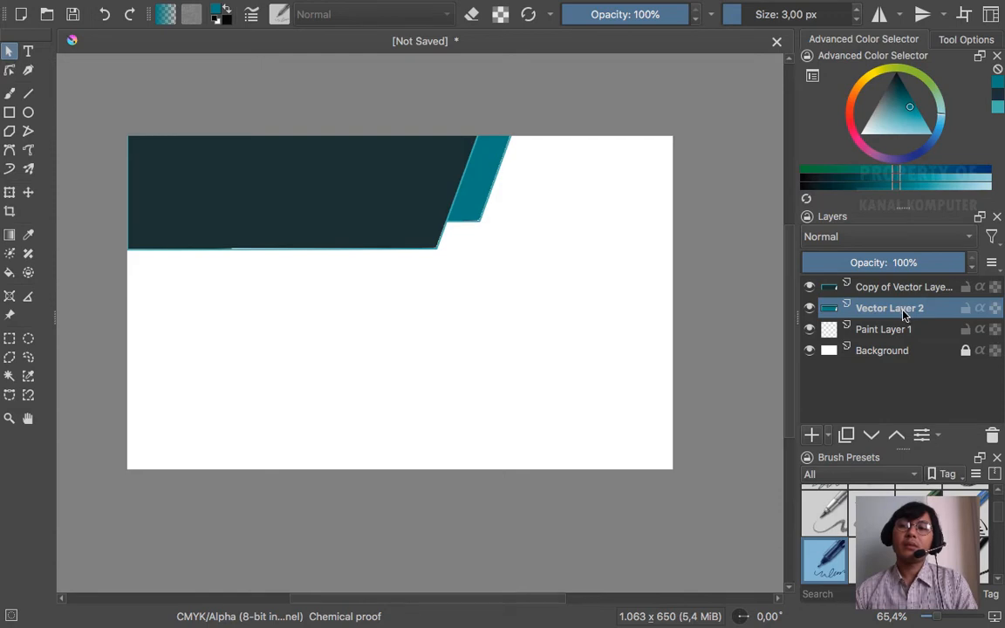
mouse_move(901, 314)
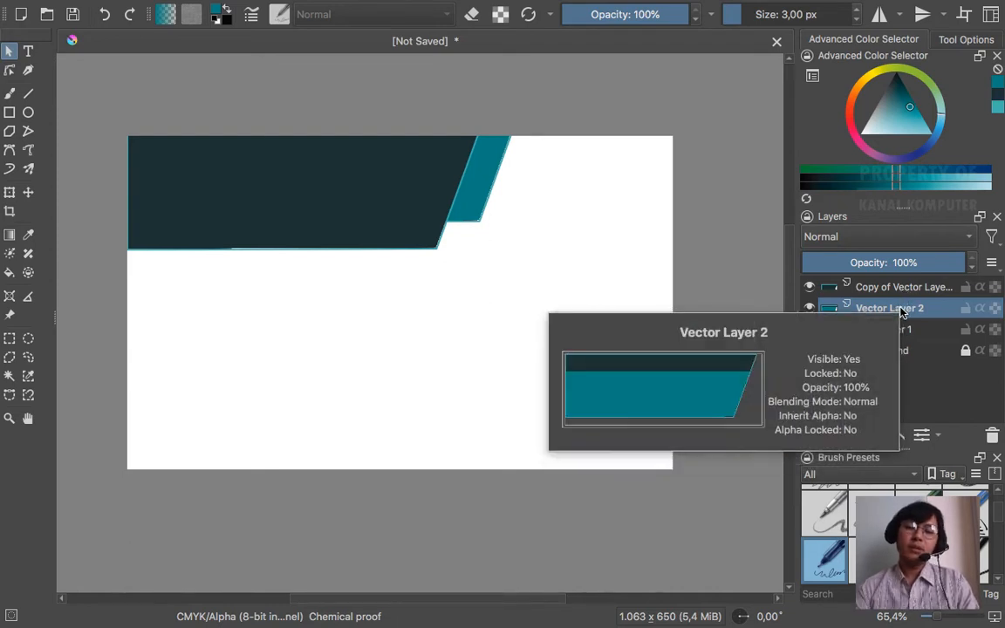
key("ctrl+j")
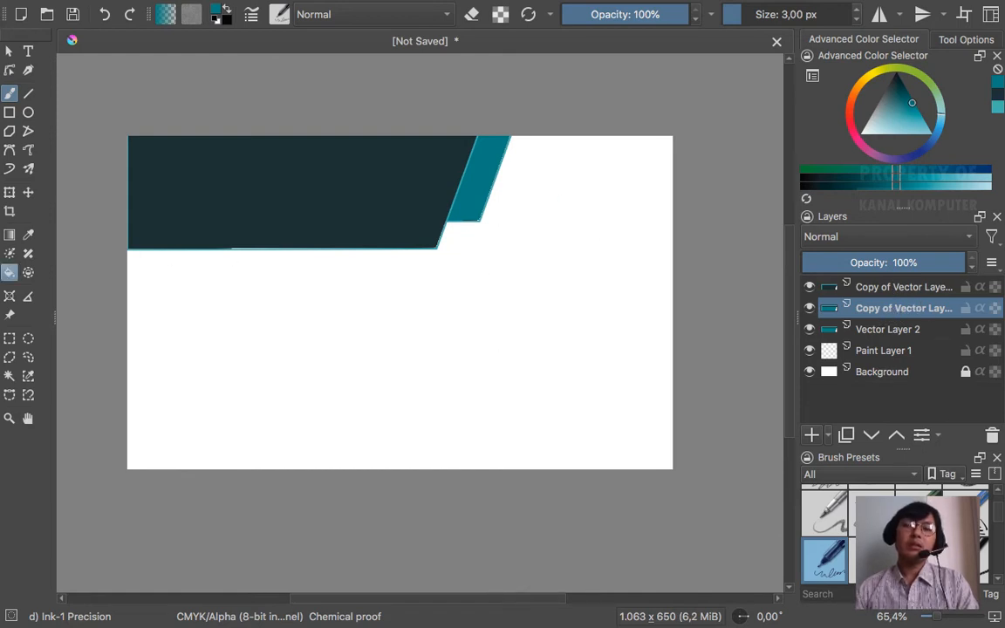
- Move the teal layer's copy below Vector Layer 2, shift it right as a second stripe, and pick lighter teal
left_click(27, 195)
mouse_move(489, 167)
left_mouse_down()
mouse_move(503, 166)
mouse_move(488, 165)
left_mouse_up()
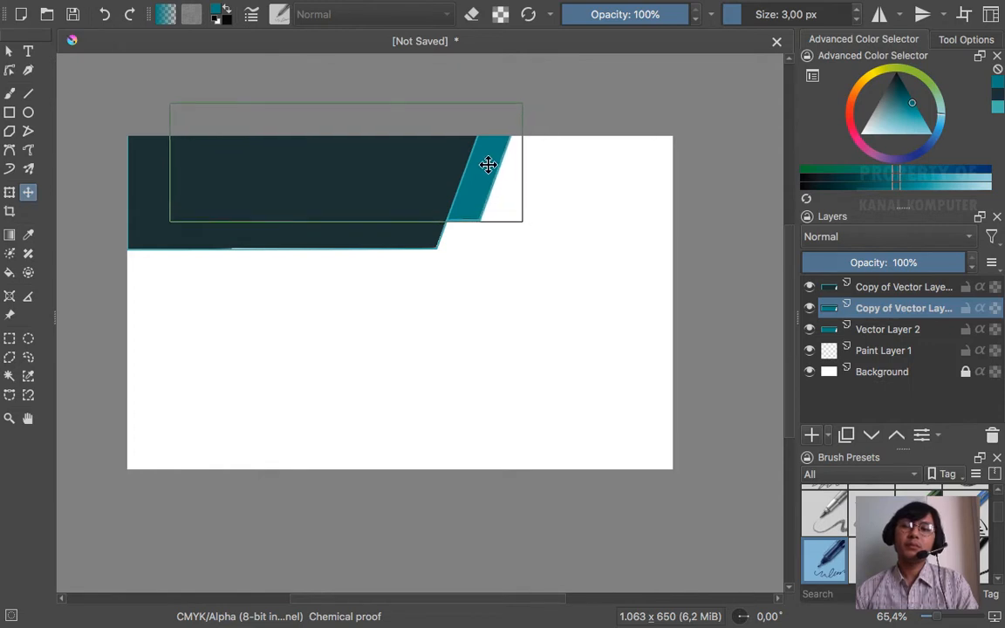
left_click(910, 329)
left_click(901, 311)
left_click_drag(890, 312, 889, 344)
left_click_drag(480, 179, 509, 158)
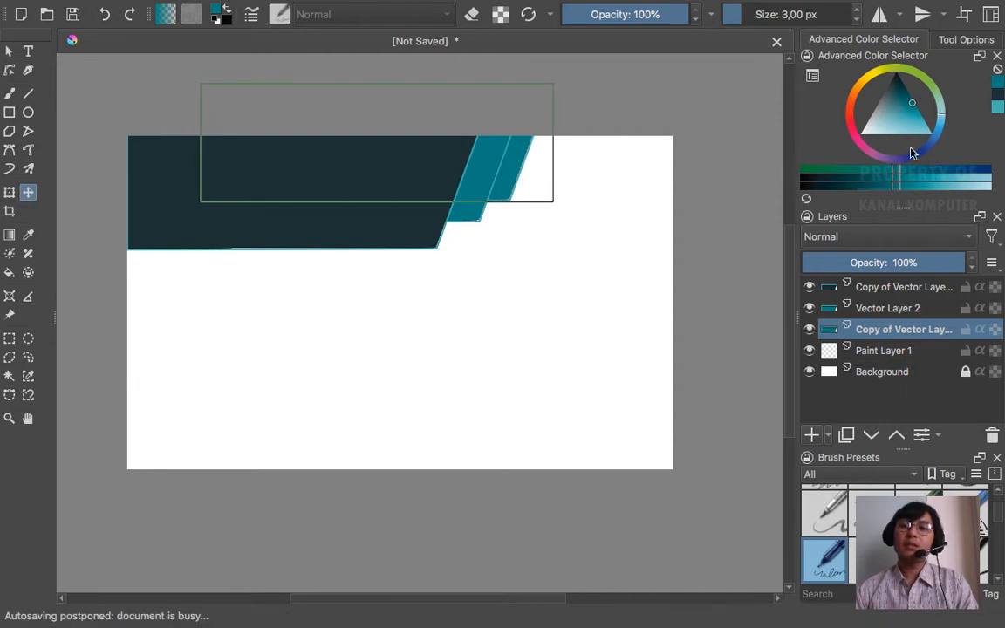
left_click_drag(883, 114, 887, 124)
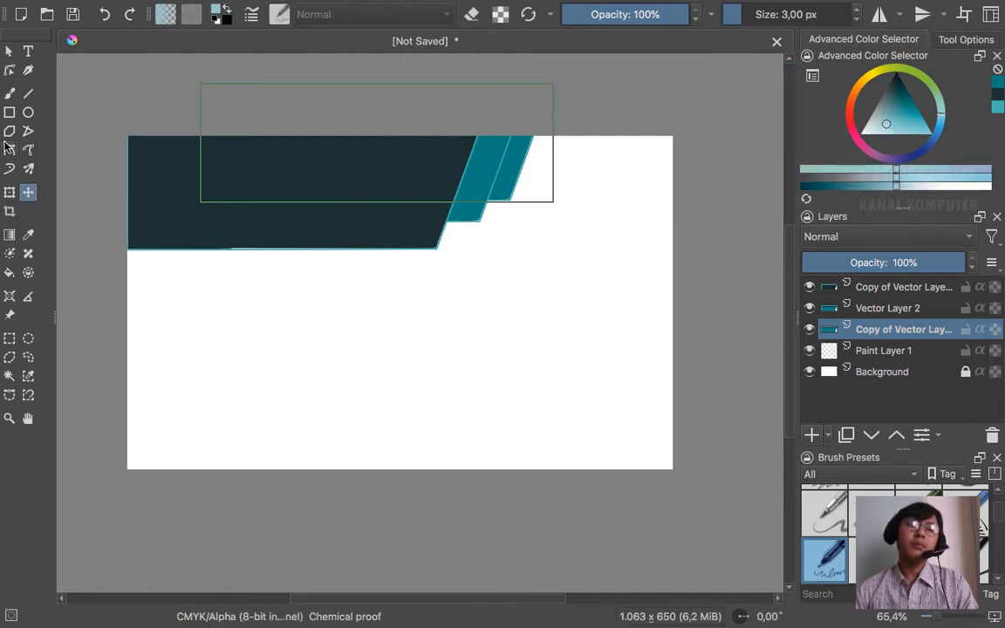
left_click(8, 272)
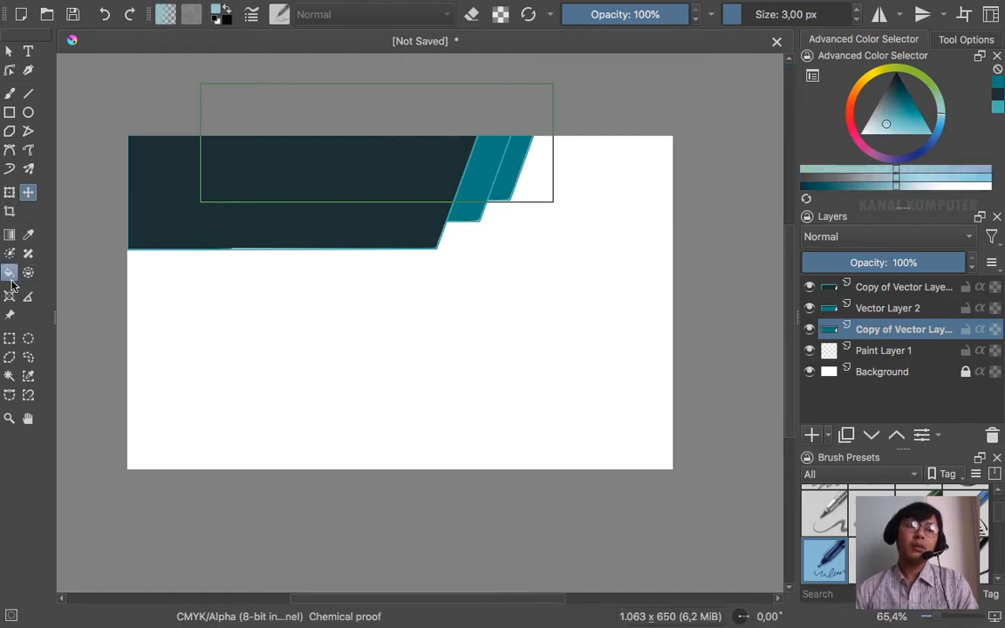
left_click(517, 165)
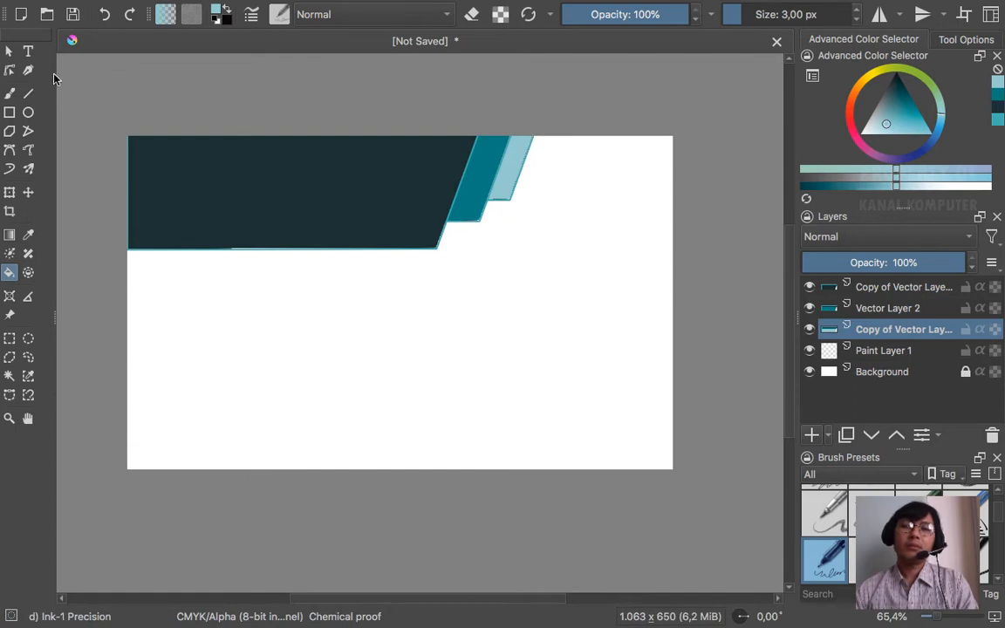
left_click(11, 52)
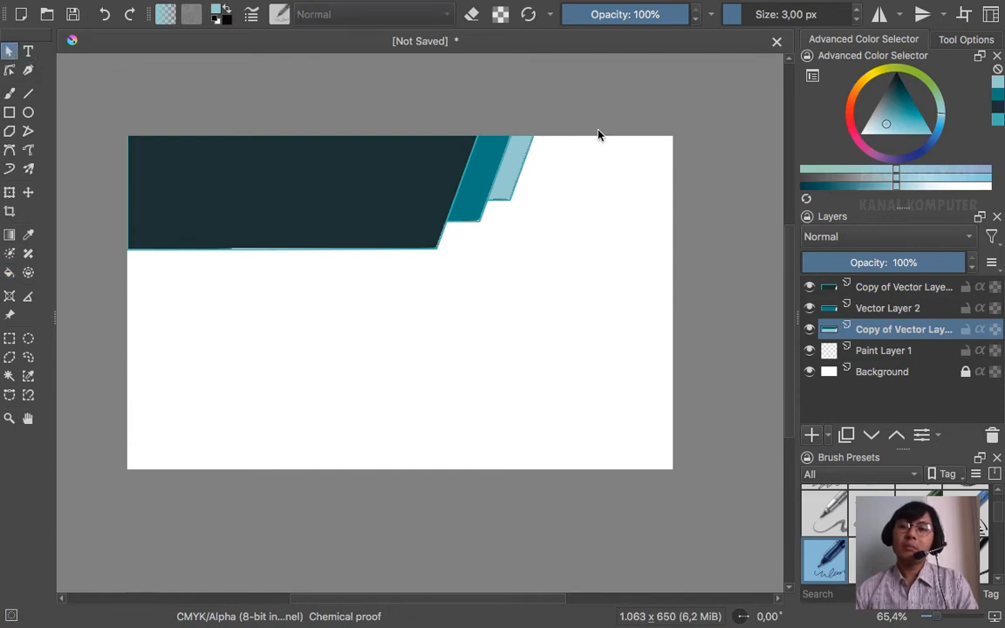
left_click(526, 159)
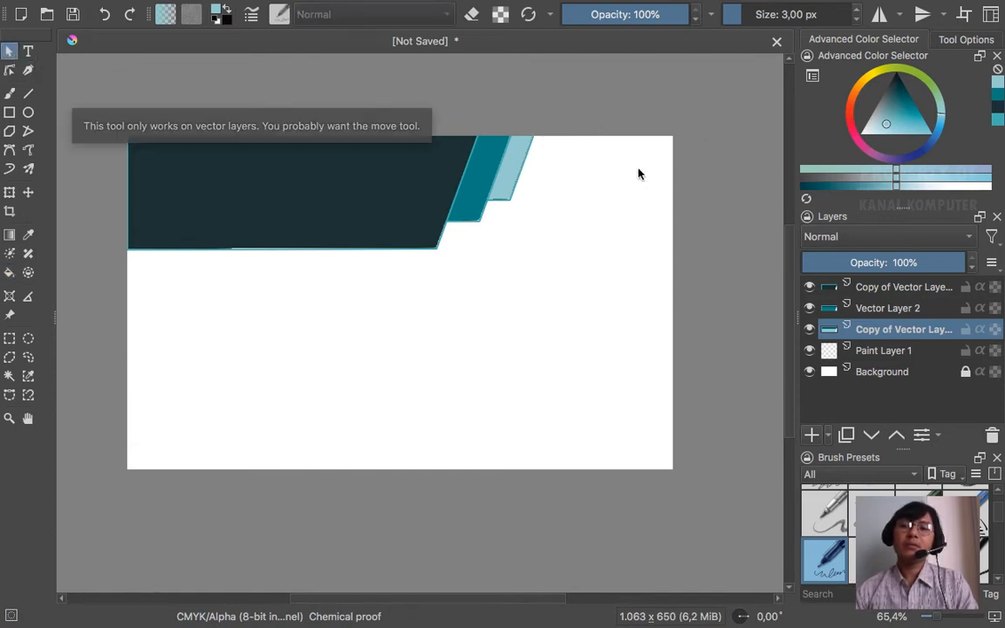
key("ctrl+Left")
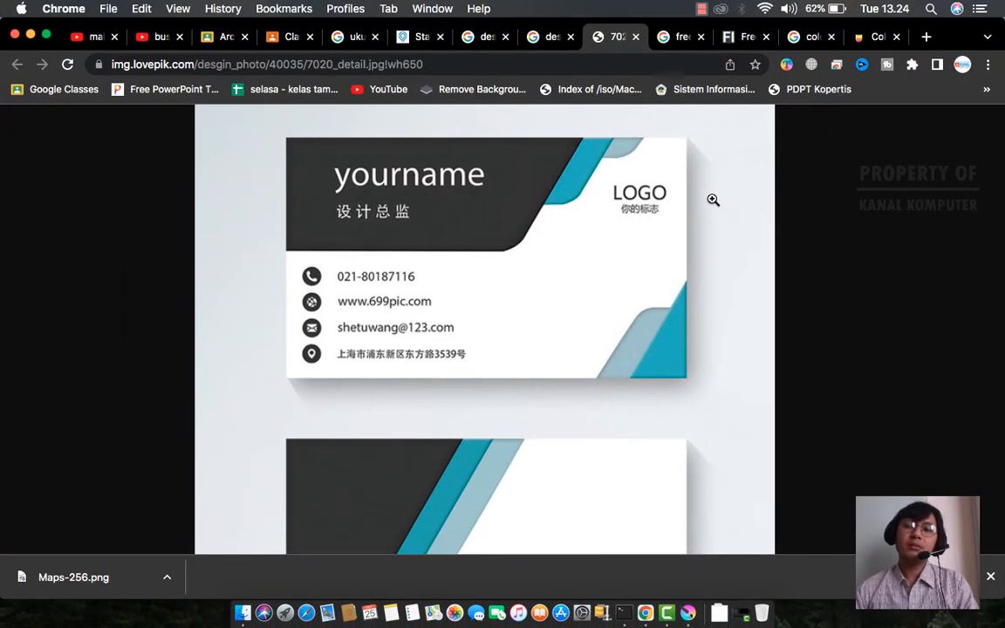
key("ctrl+Right")
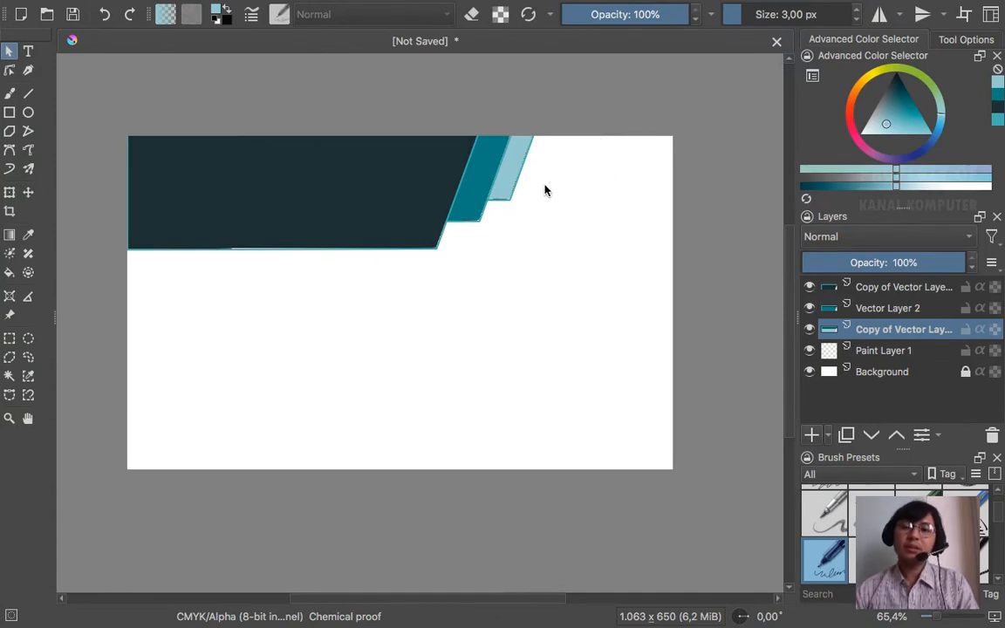
key("ctrl+Left")
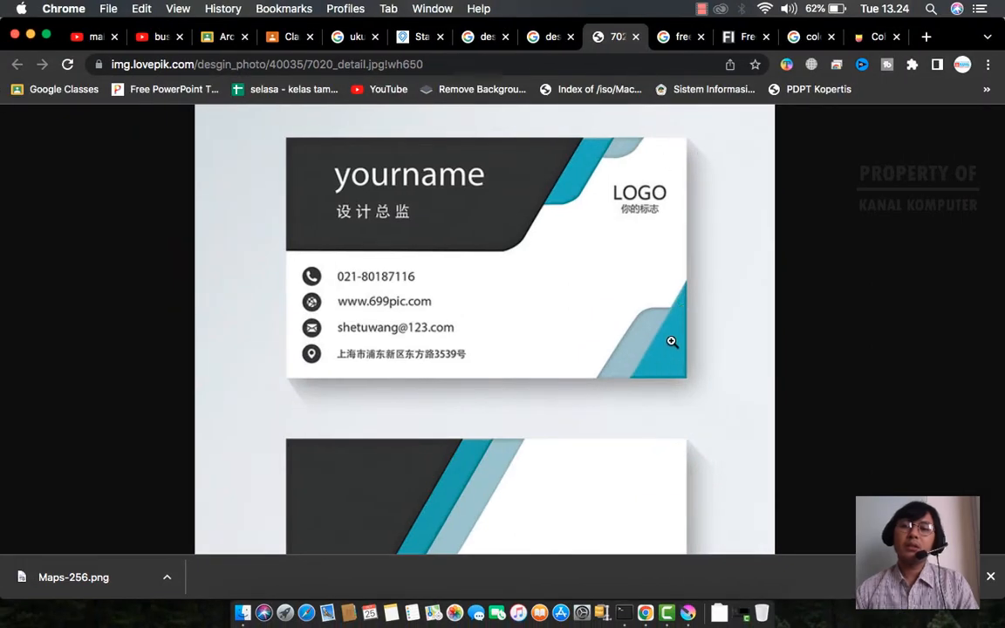
scroll(671, 342, "right", 3)
key("ctrl+Right")
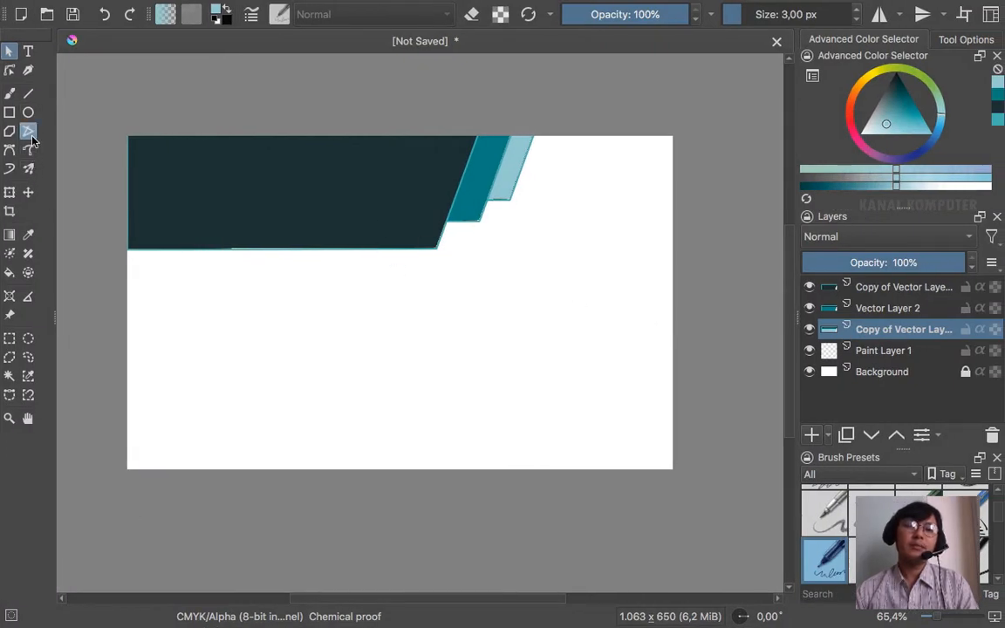
- Draw a trial triangle outline in the card's bottom-right corner
left_click(28, 131)
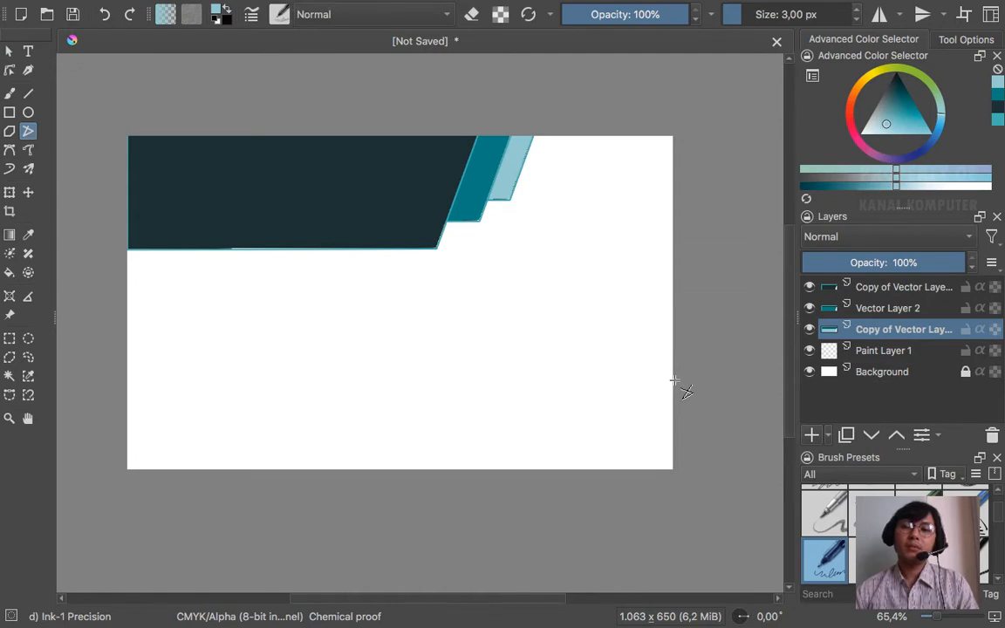
left_click(672, 339)
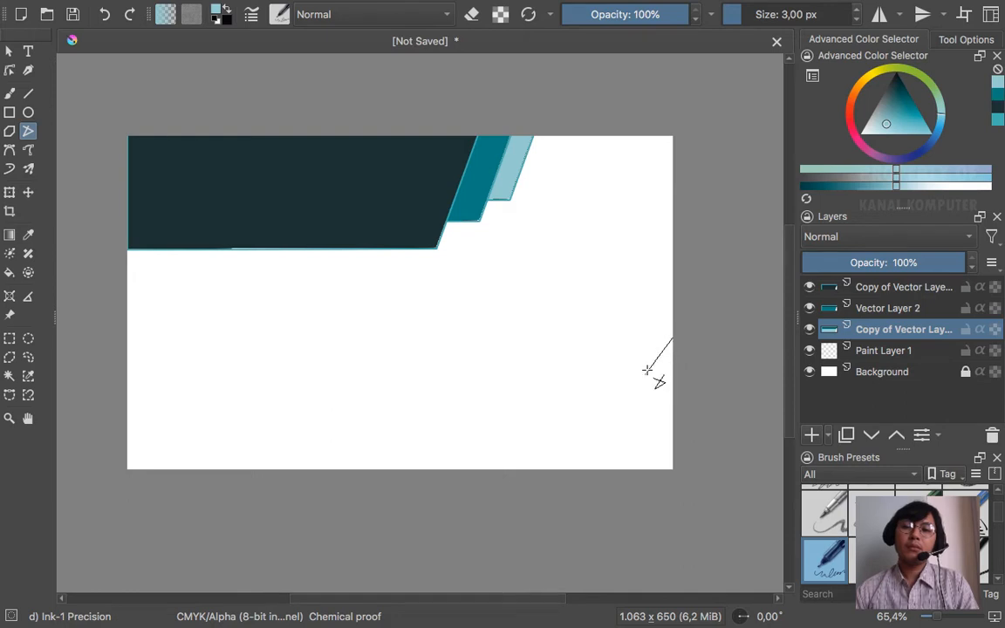
left_click(566, 468)
left_click(673, 468)
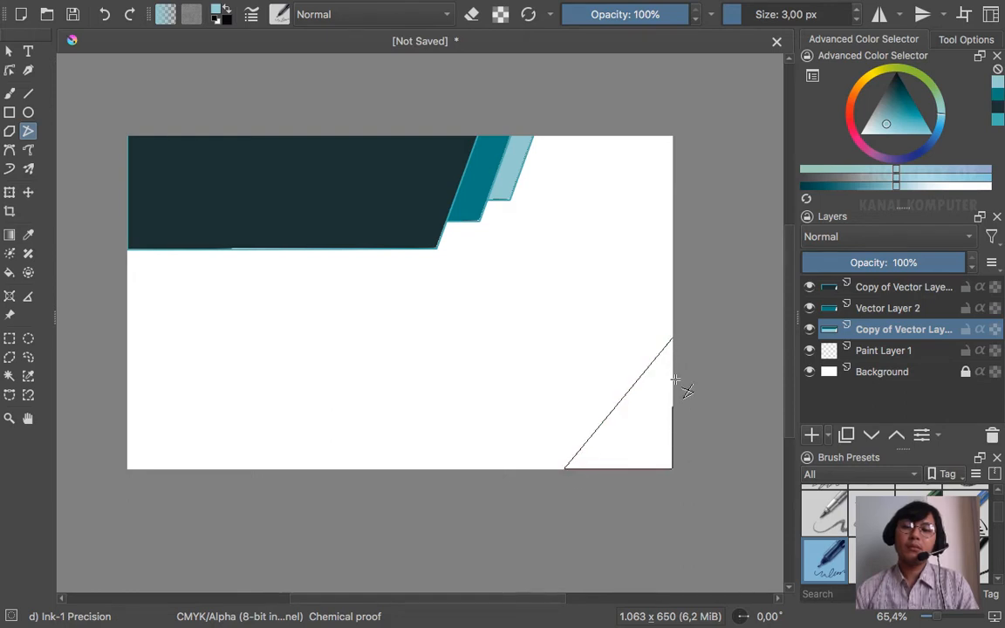
double_click(673, 340)
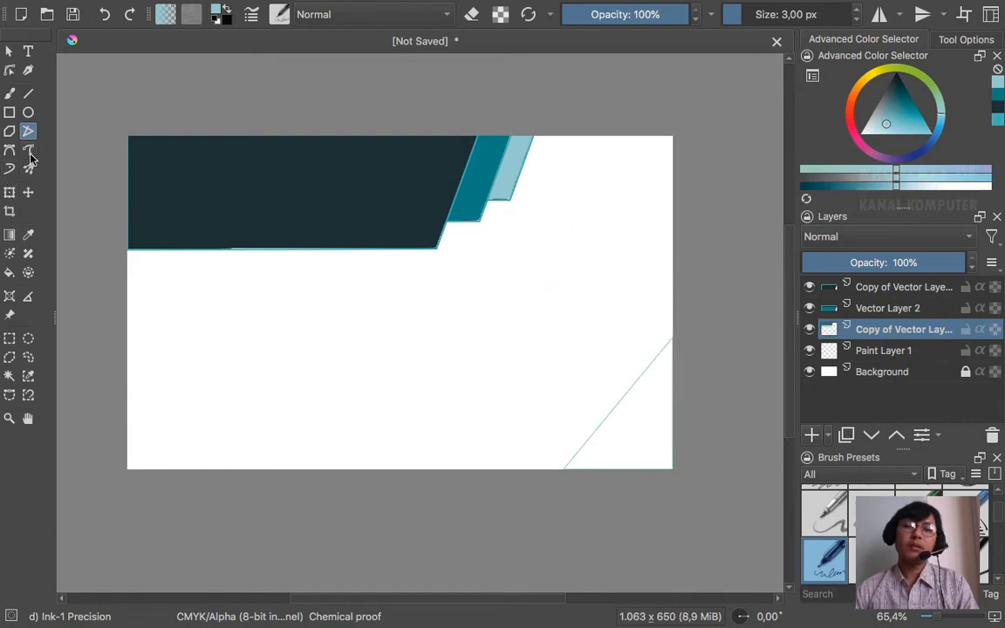
- Attempt a fill, then select the topmost layer and bring up the new-layer type list
left_click(10, 273)
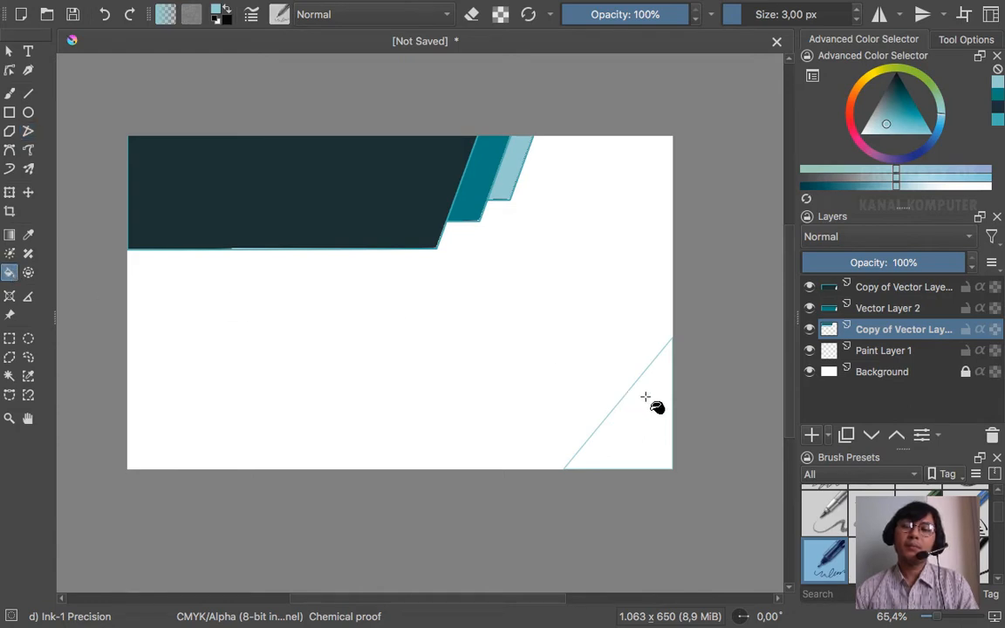
left_click(596, 271)
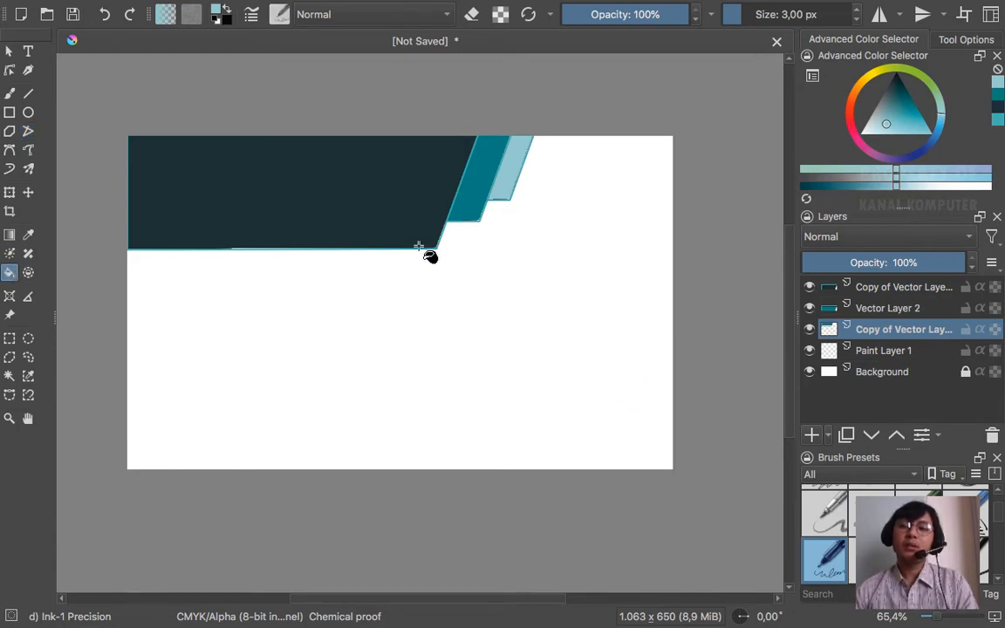
left_click(903, 289)
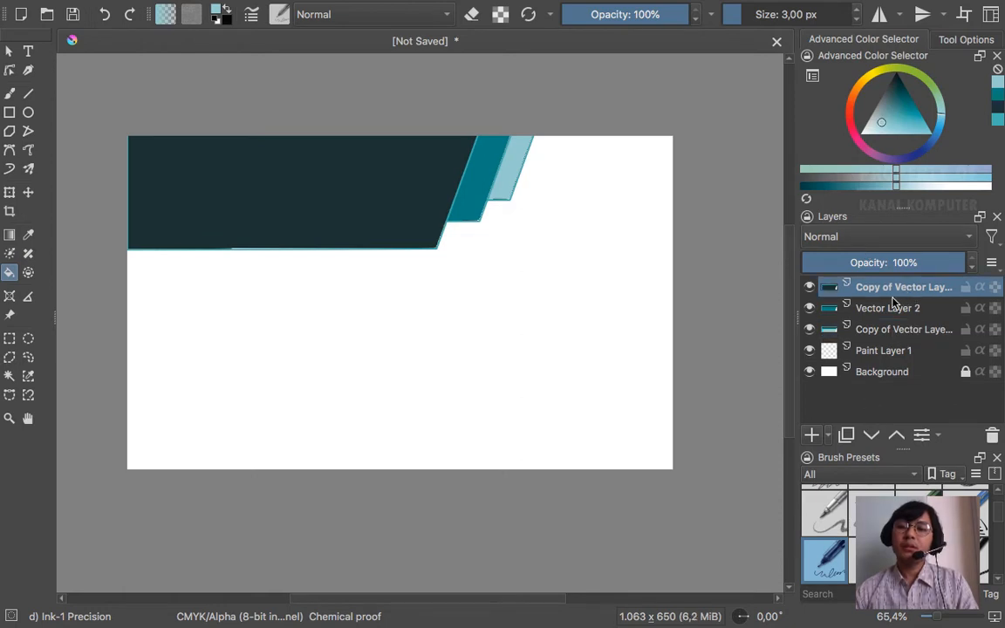
left_click(829, 436)
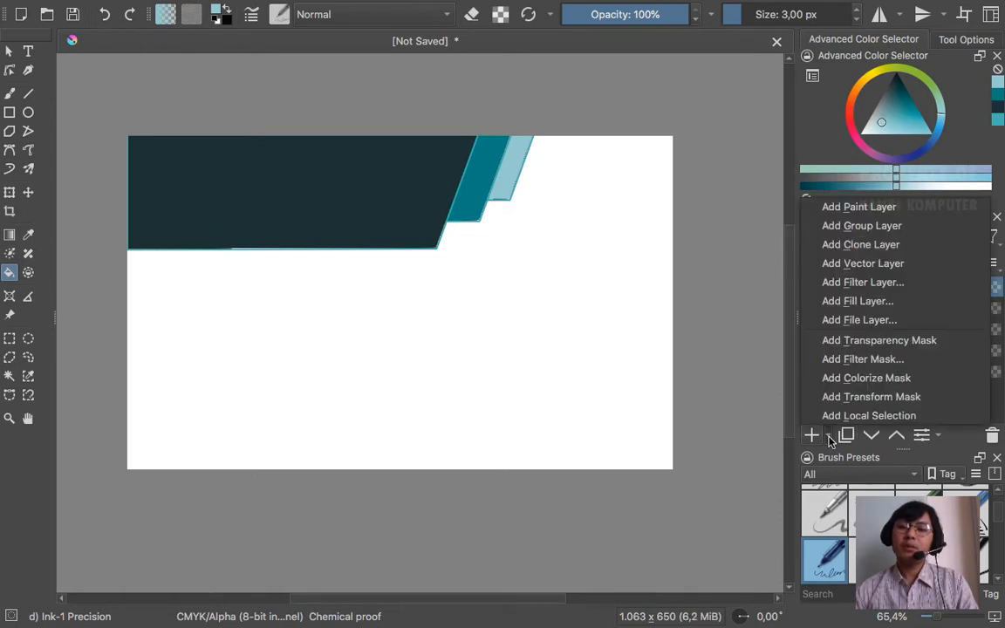
- Add a new vector layer, select the bottom-right triangle area, and convert the layer to a paint layer
left_click(872, 262)
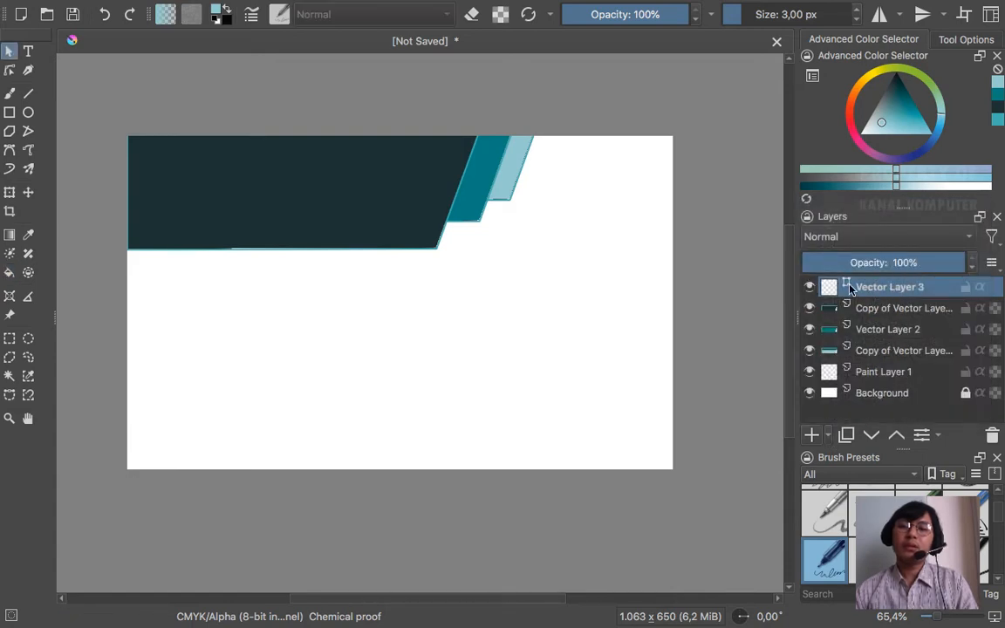
left_click(9, 376)
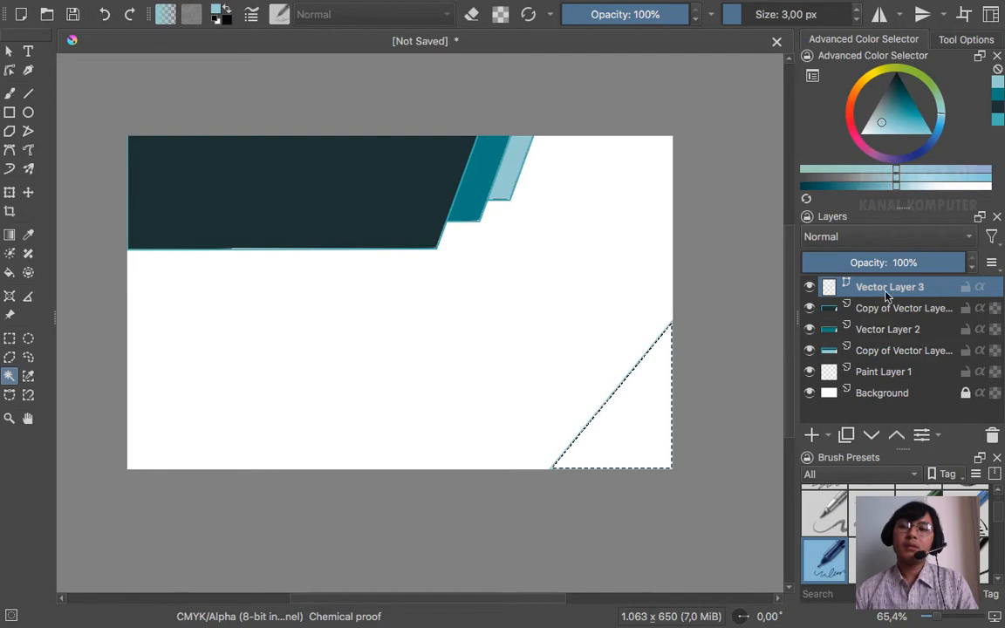
right_click(911, 287)
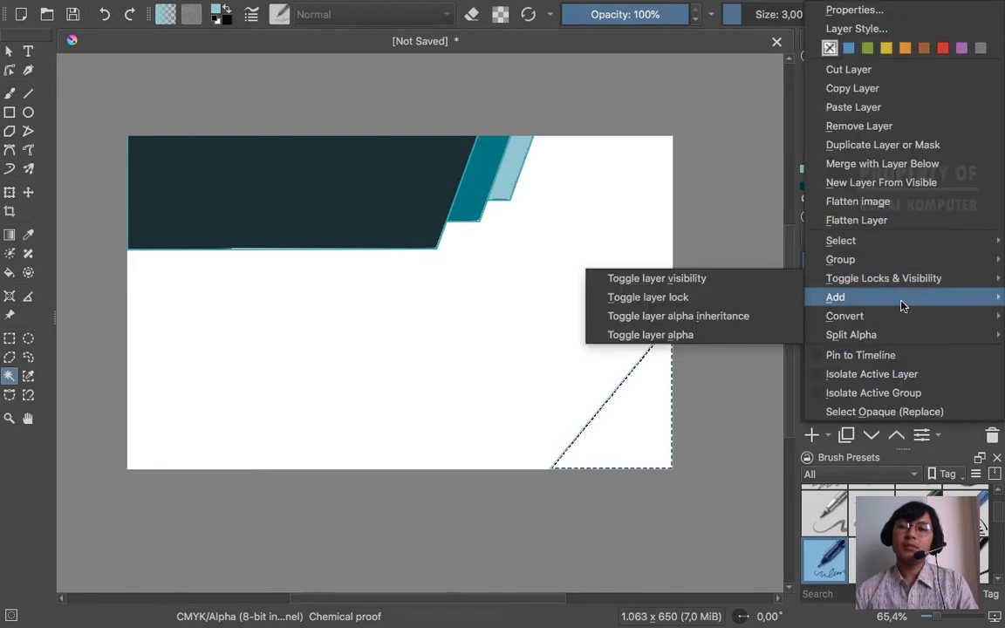
mouse_move(898, 316)
left_click(741, 316)
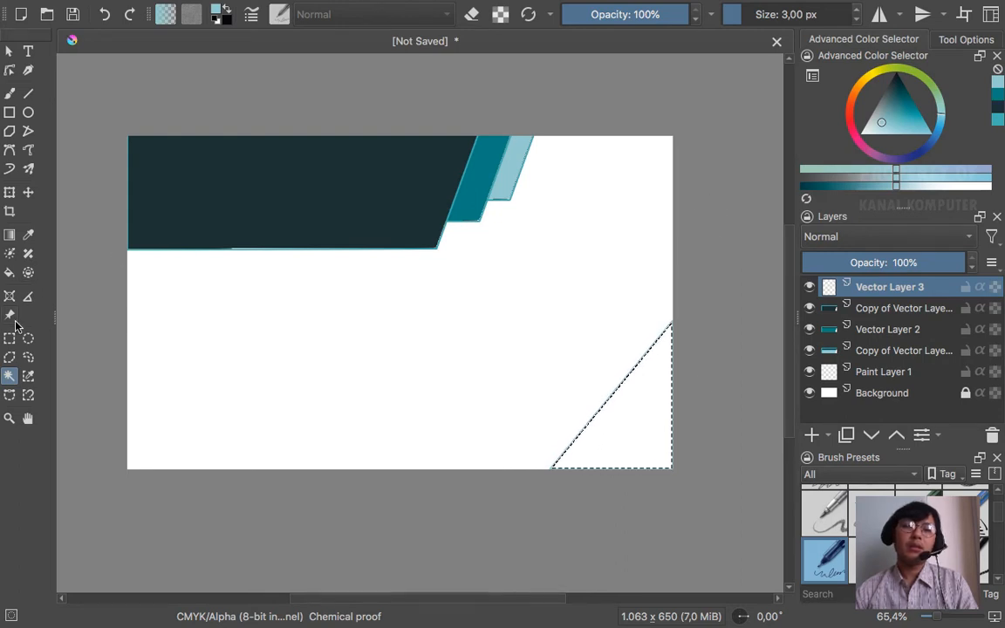
- Sample the header strip's teal as the current colour
left_click(10, 274)
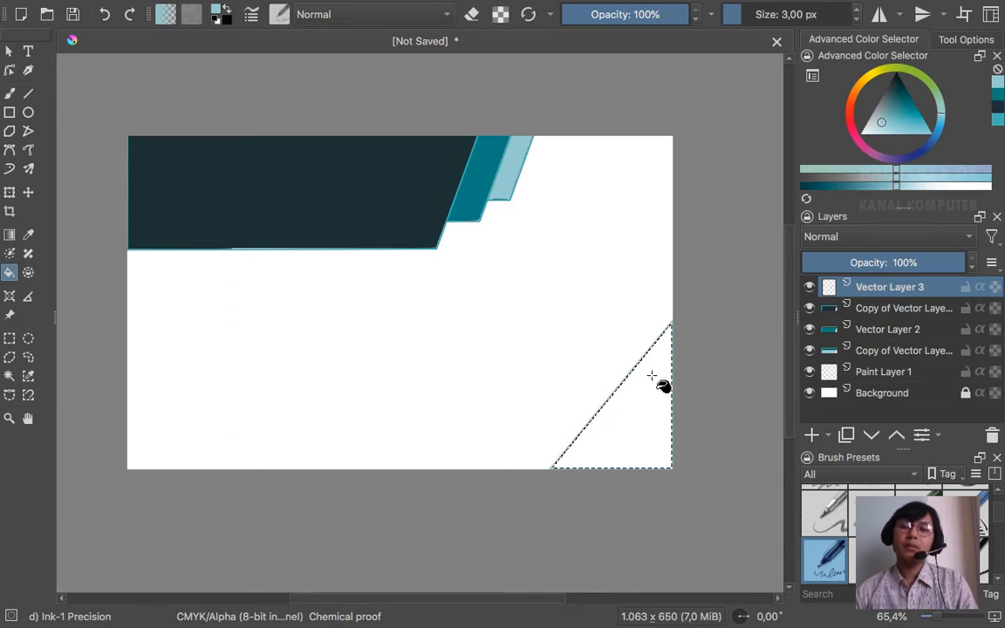
key("ctrl+Left")
key("ctrl+Right")
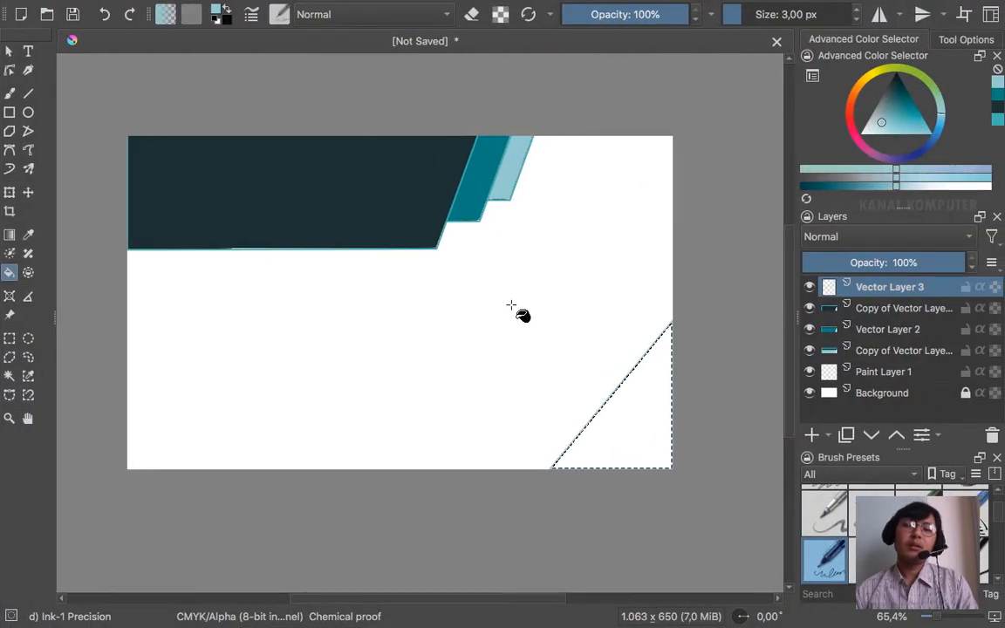
left_click(27, 236)
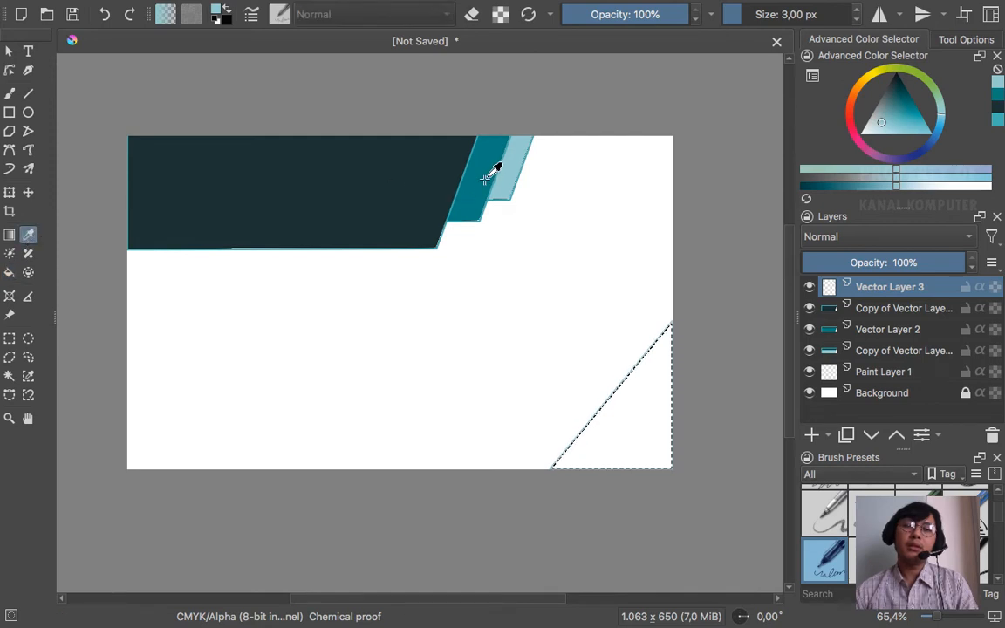
left_click(491, 167)
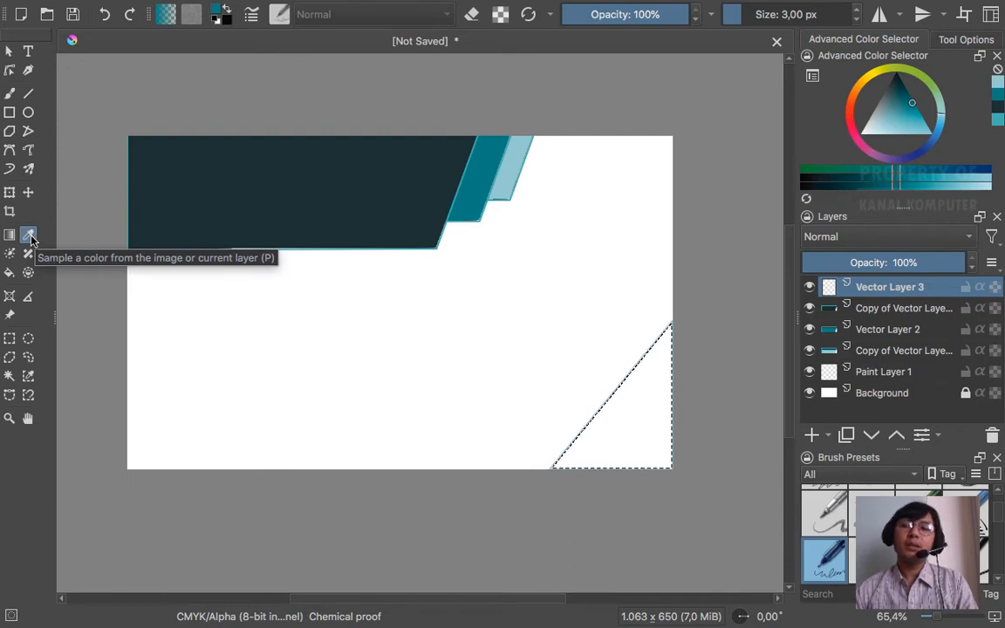
- Fill the selected triangle with teal and deselect it
left_click(8, 272)
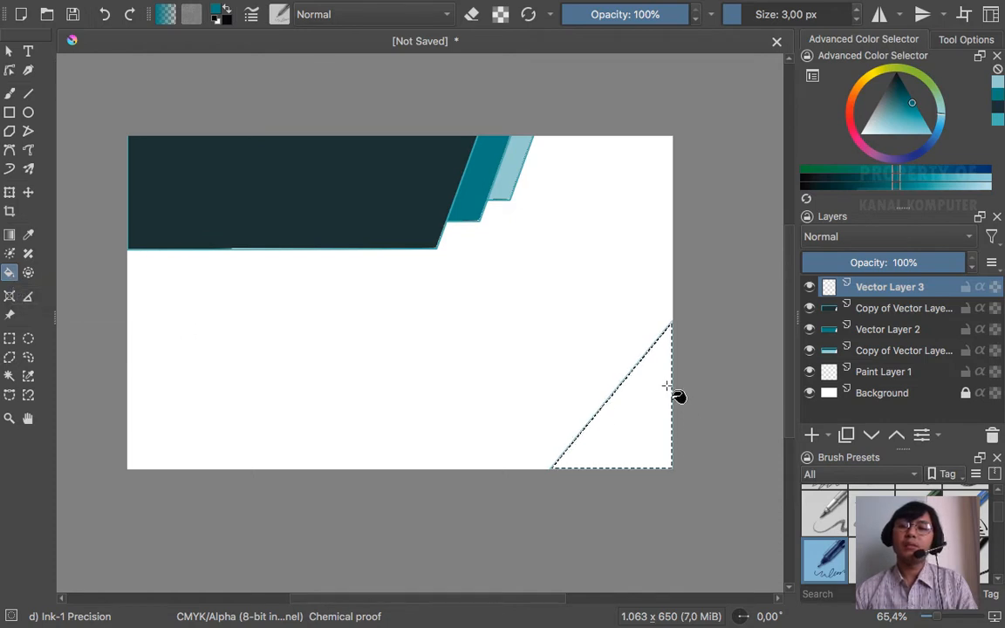
left_click(639, 397)
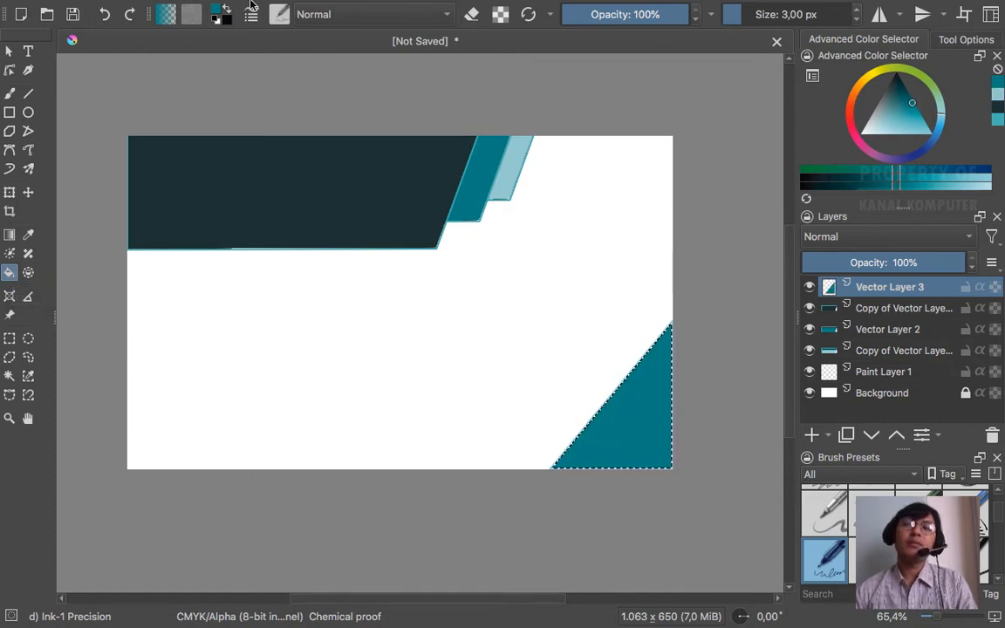
mouse_move(249, 7)
left_click(294, 11)
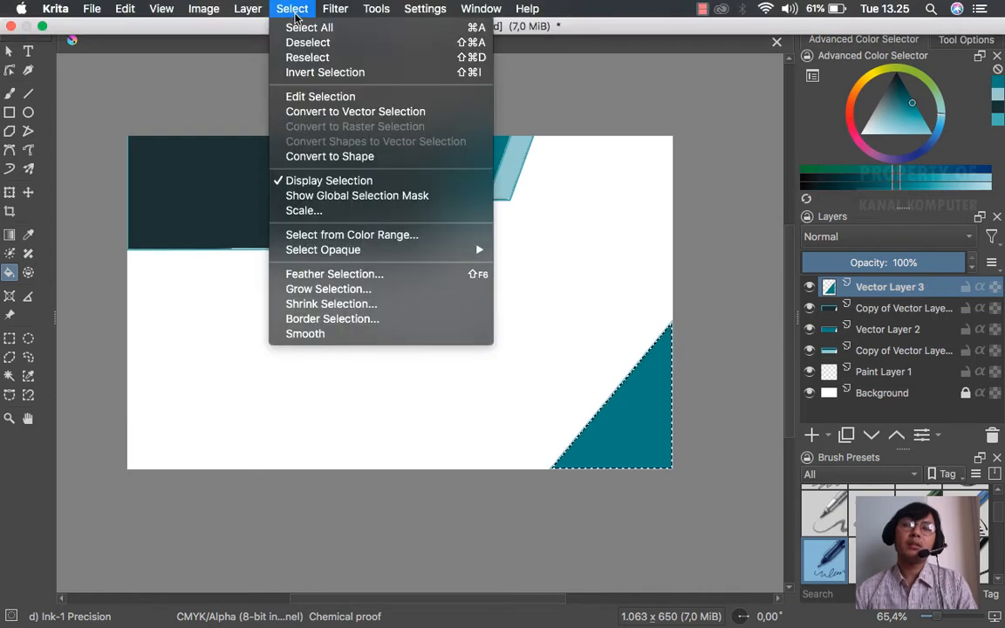
left_click(283, 42)
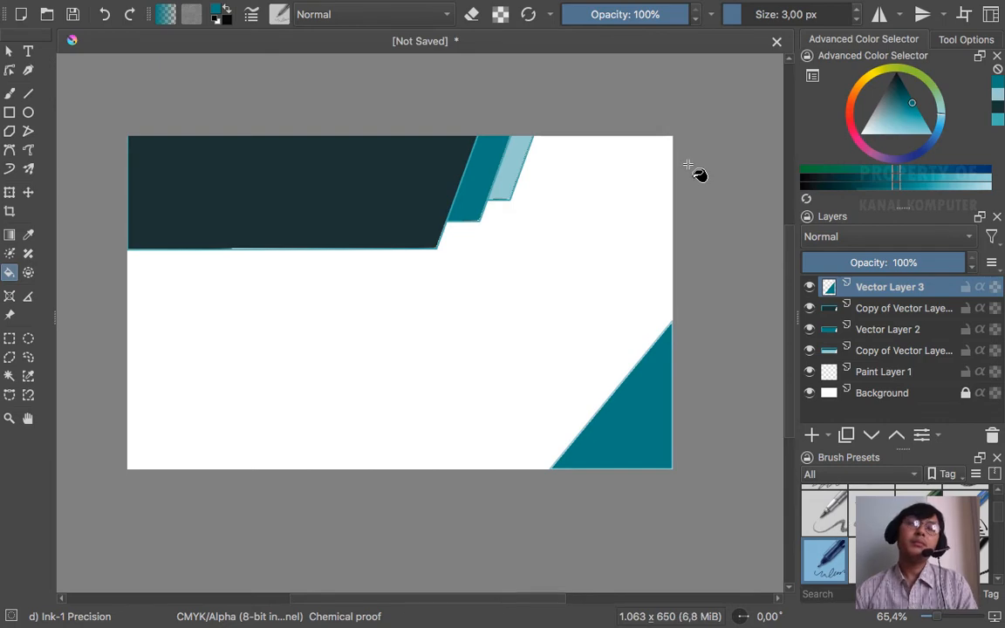
- Add a new Vector Layer 4 and drag it just below Vector Layer 3
key("super+Tab")
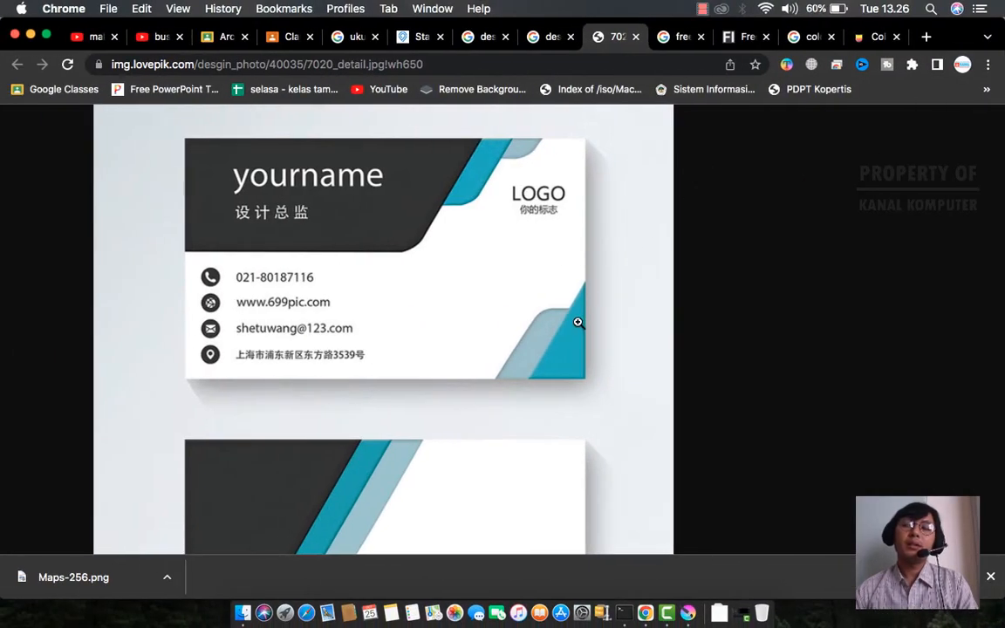
key("super+Tab")
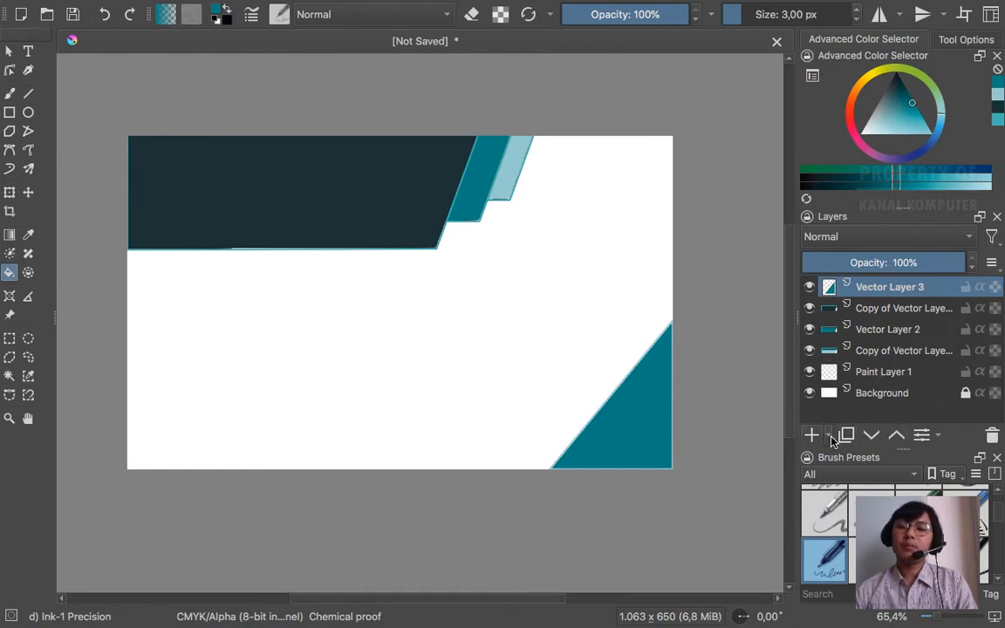
left_click(832, 440)
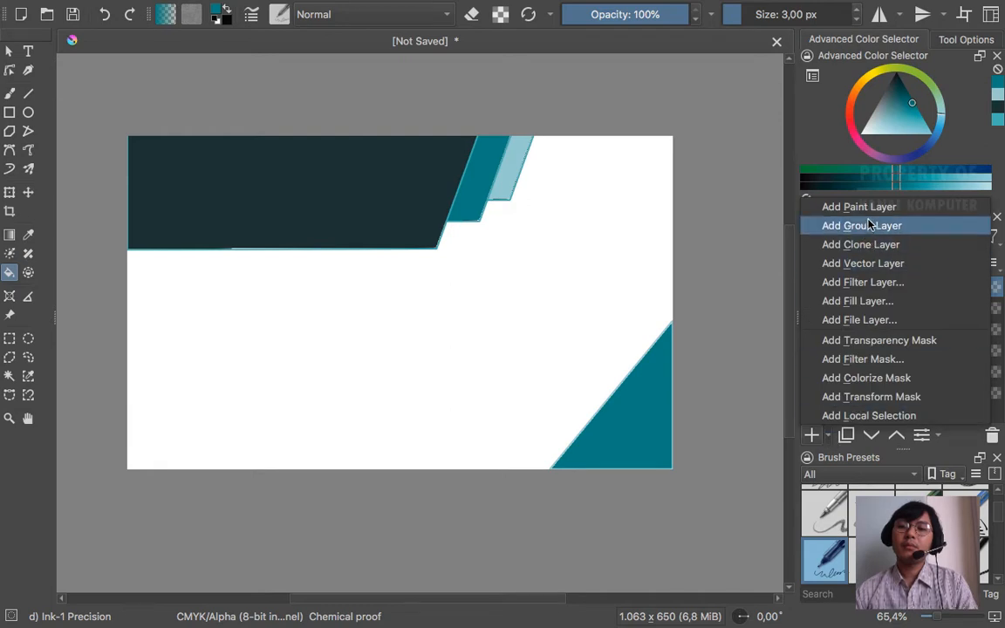
left_click(873, 263)
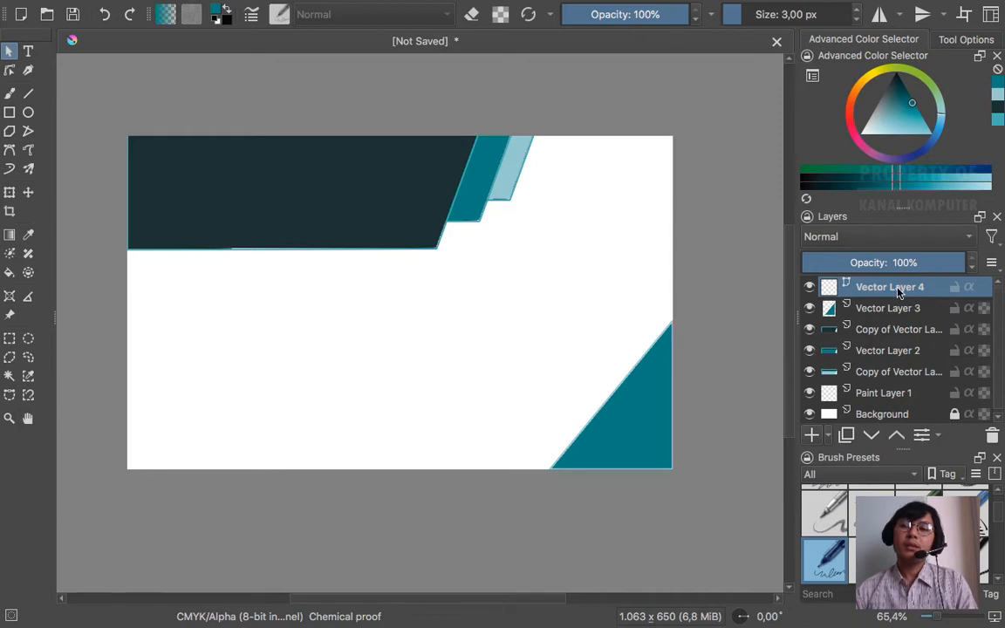
key("ctrl+Left")
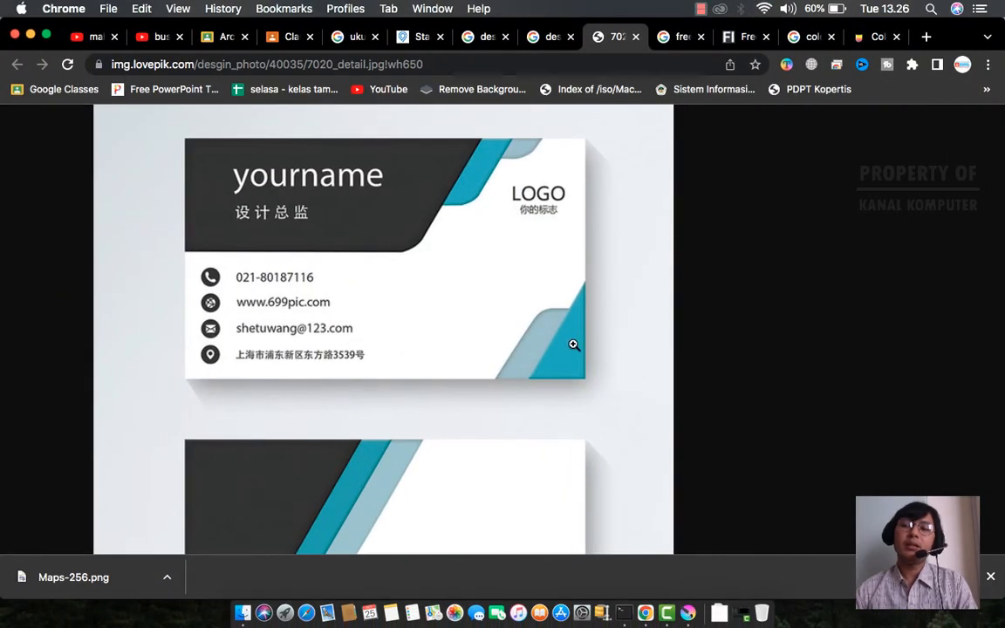
key("ctrl+Right")
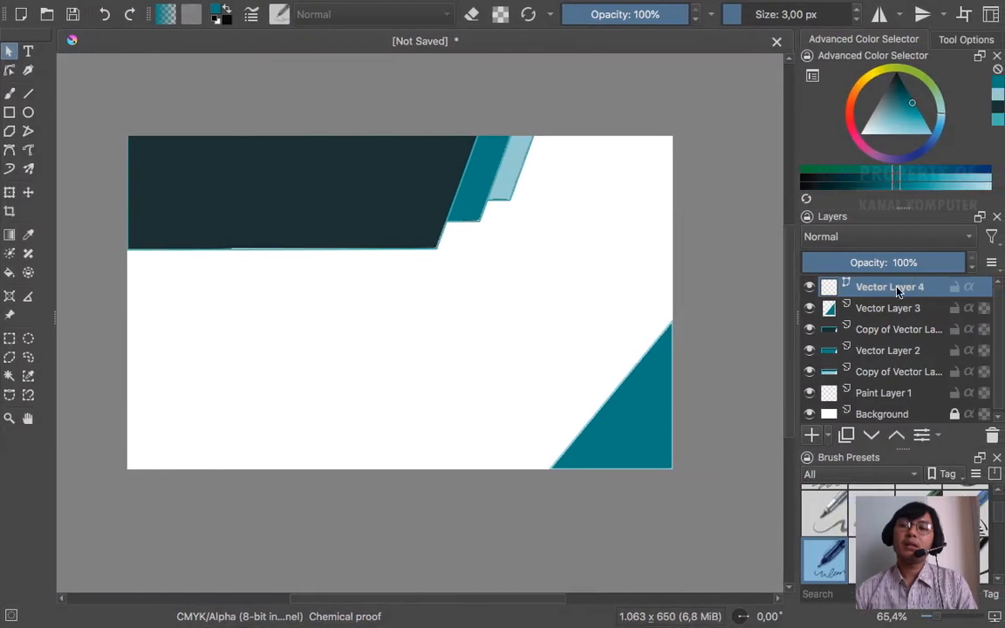
left_click_drag(888, 291, 898, 312)
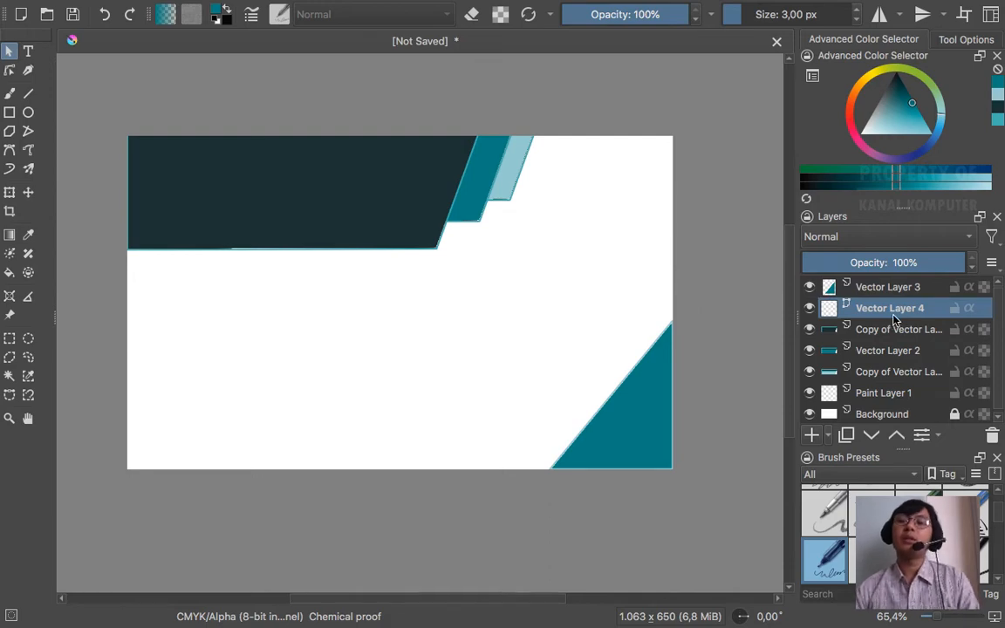
key("ctrl+Left")
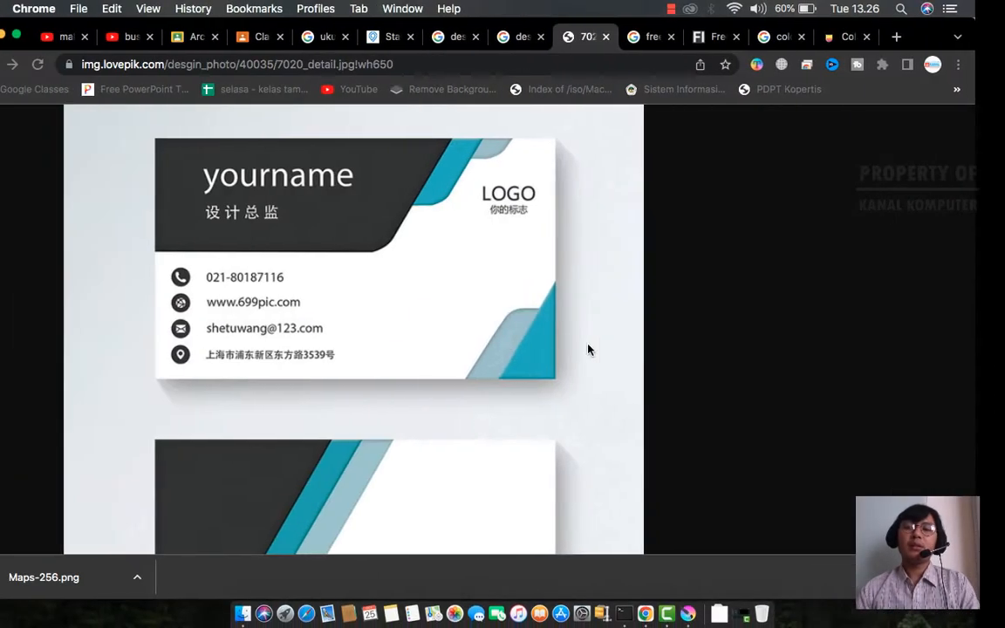
key("ctrl+Right")
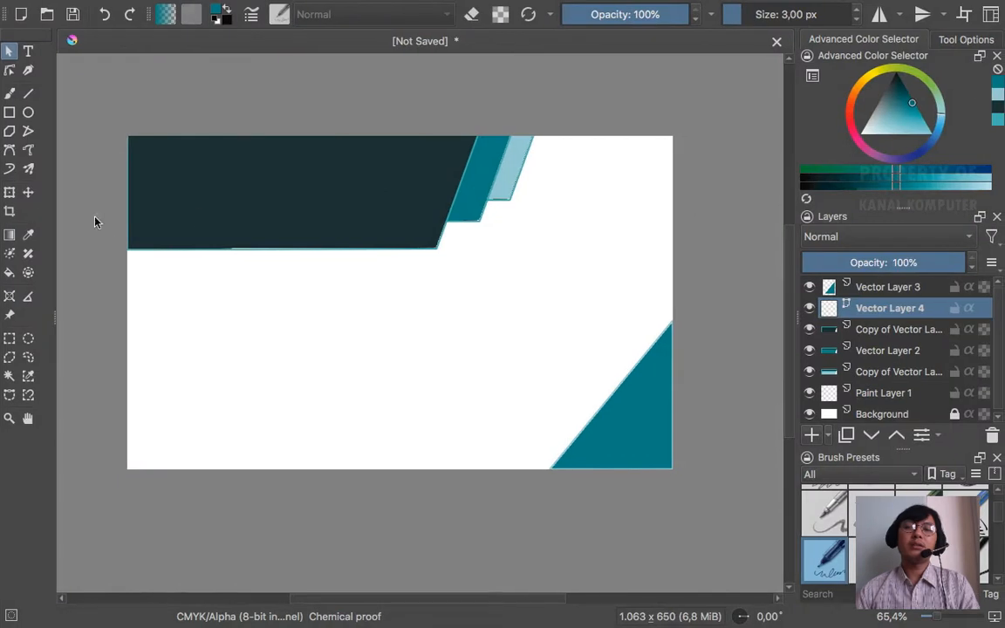
- Toggle Vector Layer 3's visibility while checking the reference, leaving the teal triangle hidden
left_click(29, 132)
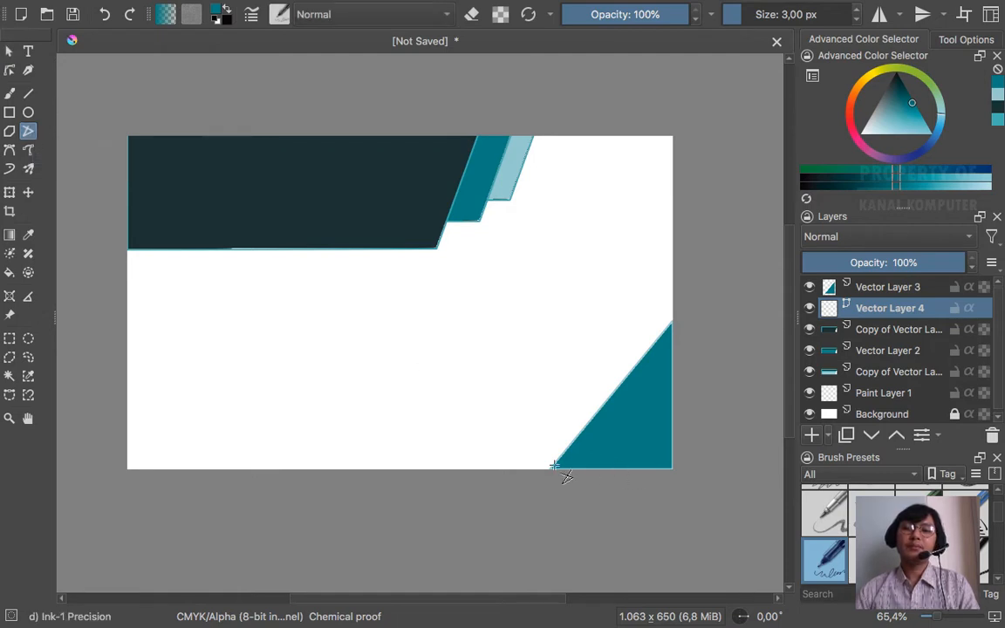
left_click(809, 289)
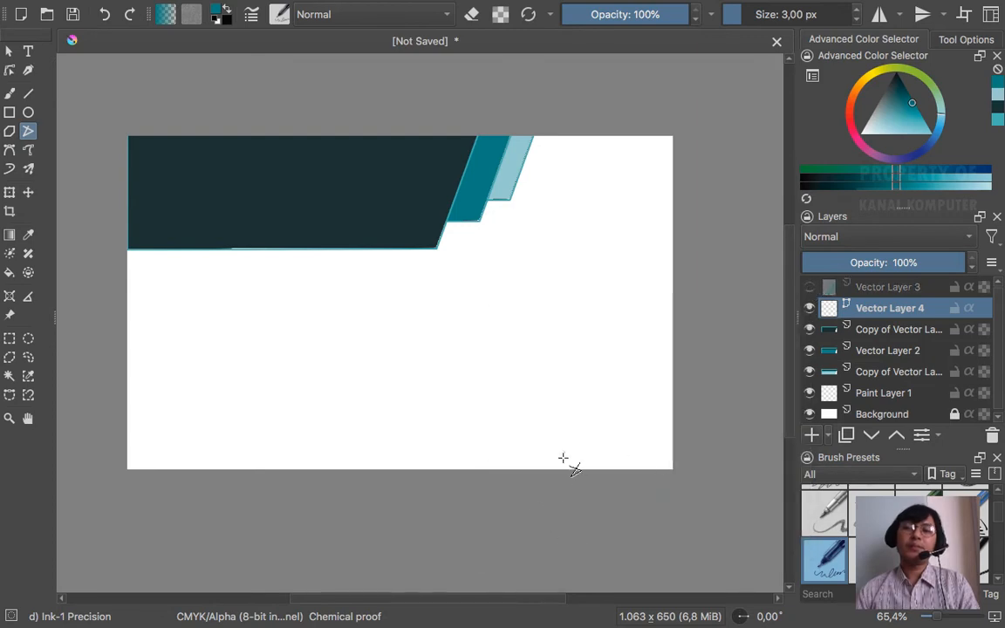
left_click(809, 288)
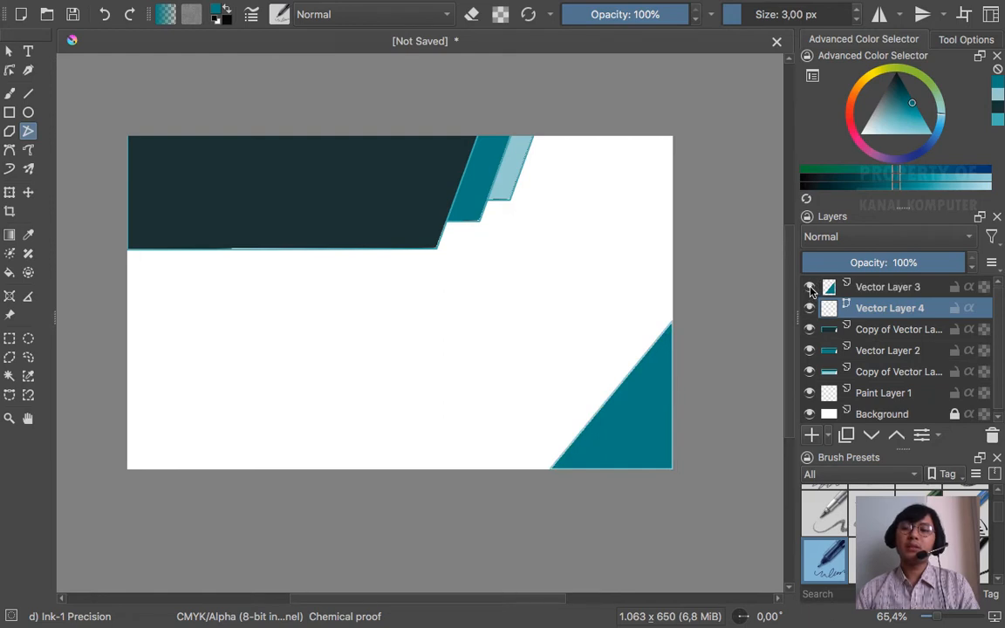
left_click(810, 289)
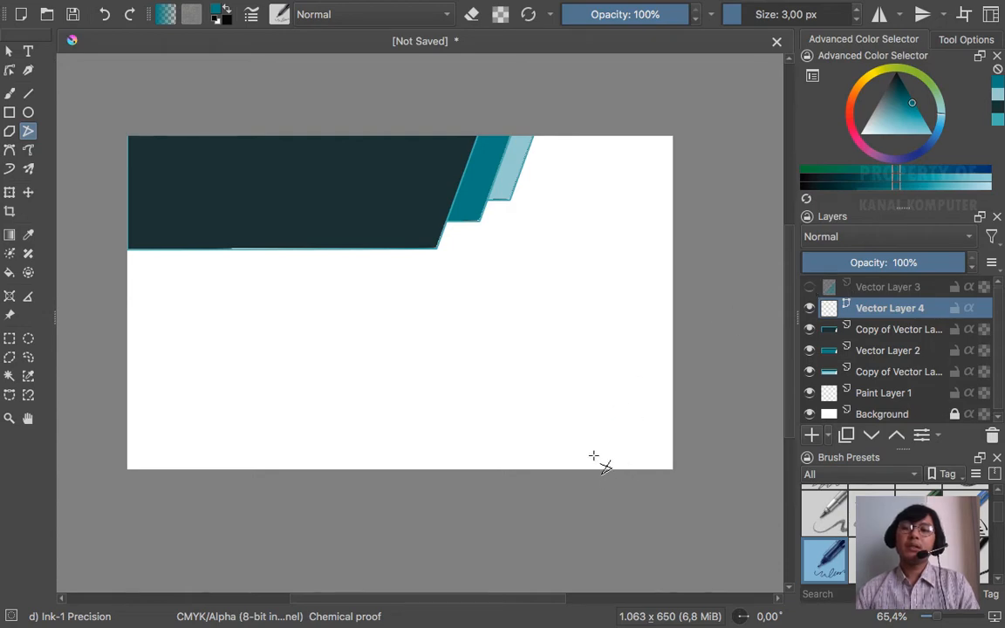
key("ctrl+Left")
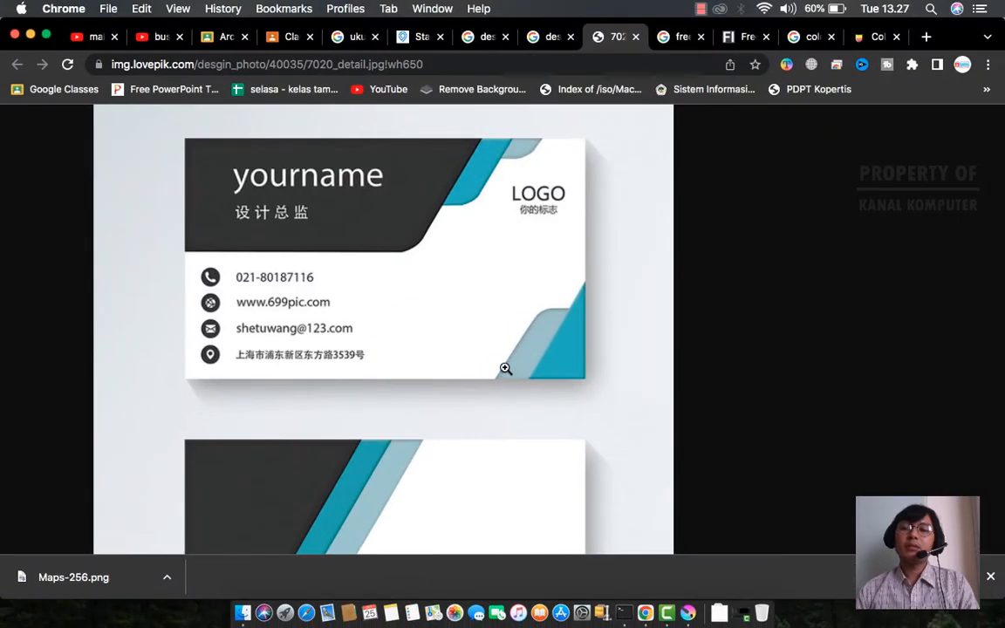
key("ctrl+Right")
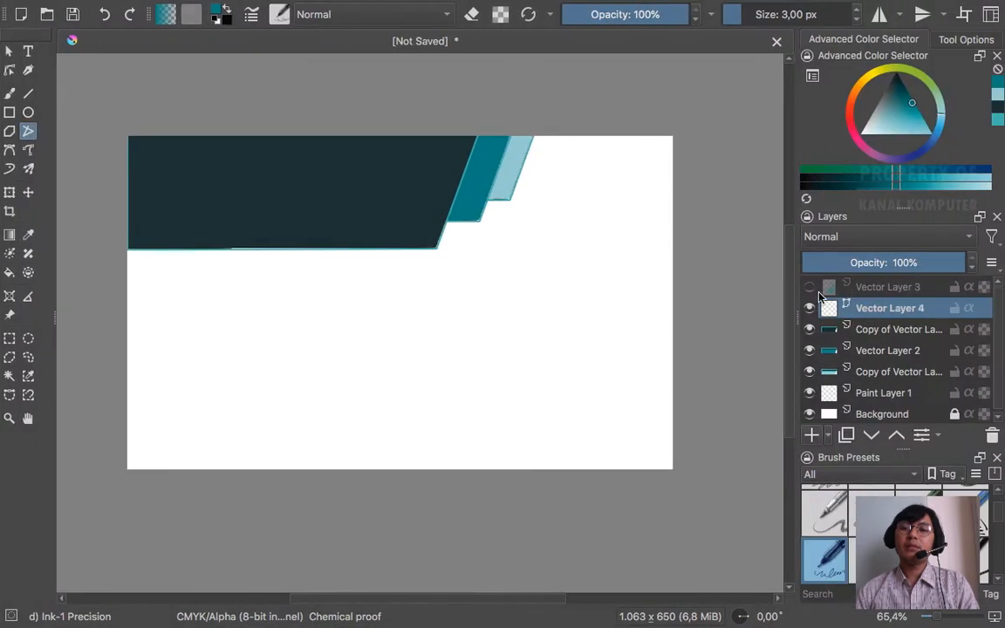
left_click(810, 287)
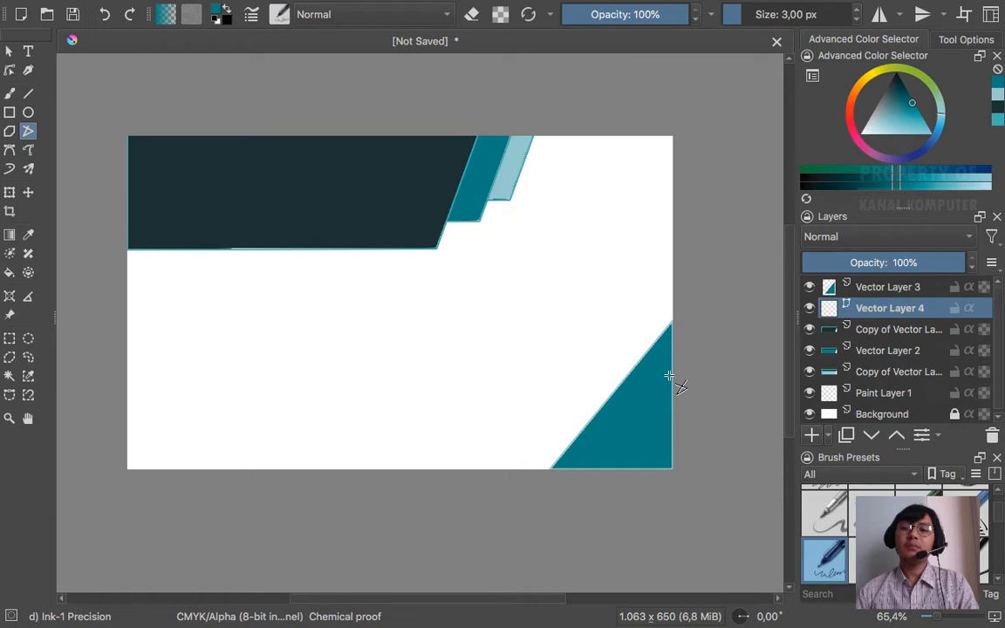
left_click(810, 288)
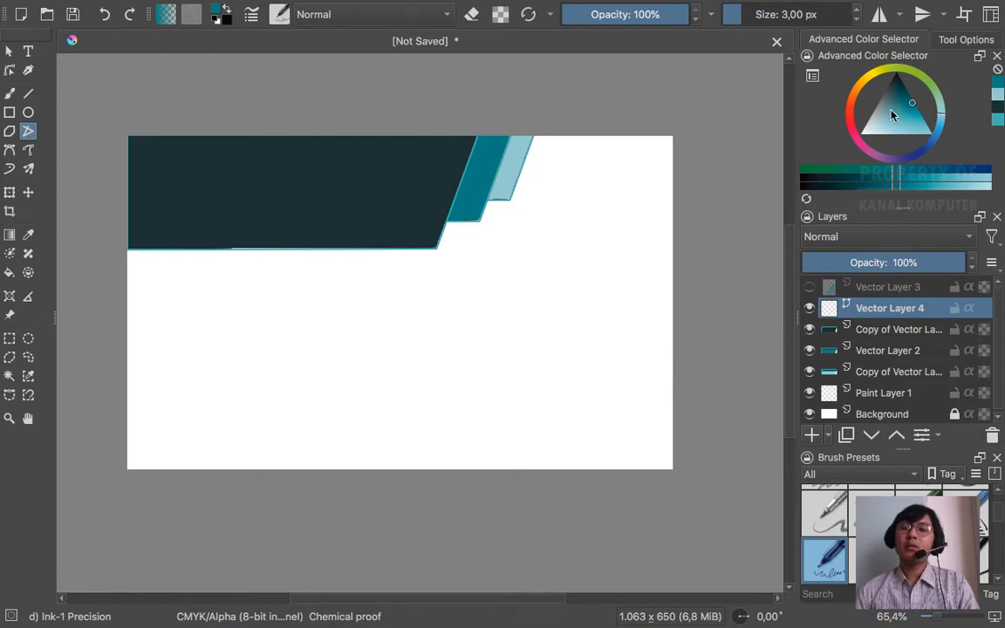
- Sample the header's pale light-blue strip as the current drawing colour
left_click_drag(890, 119, 881, 117)
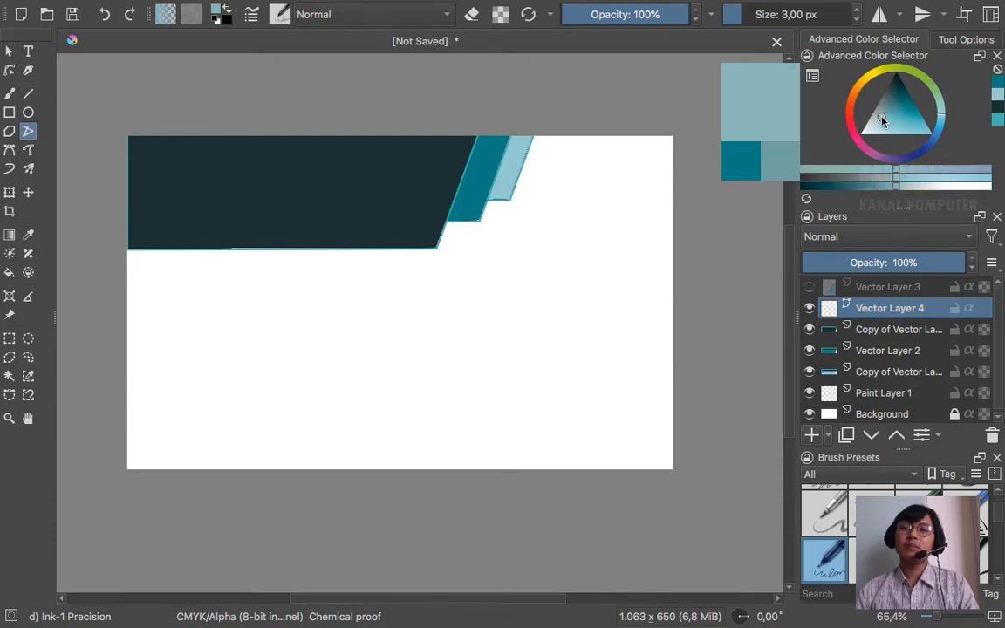
key("ctrl+Left")
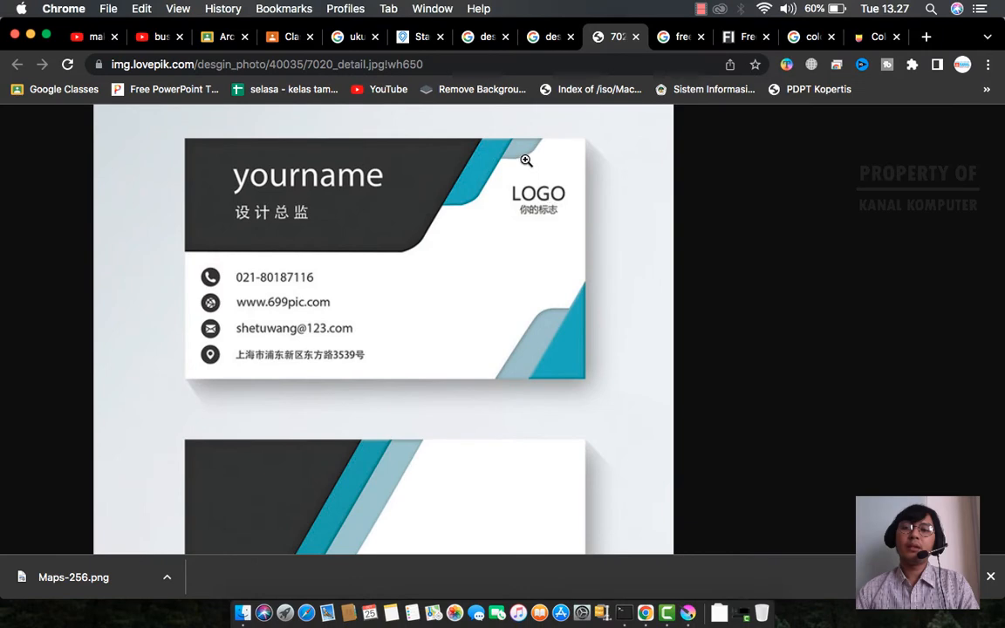
key("ctrl+Right")
key("p")
left_click(517, 150)
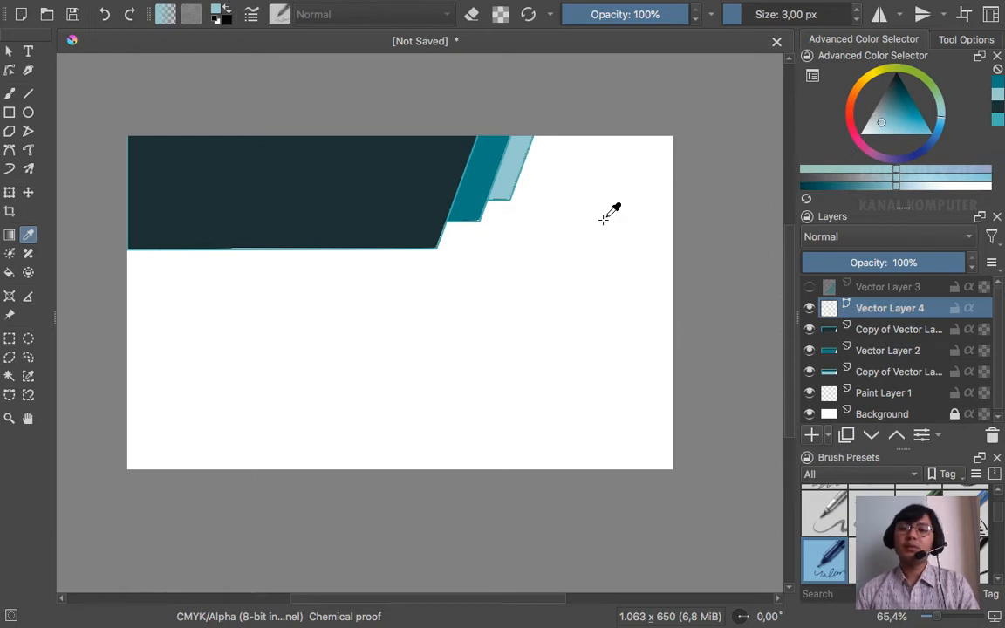
- Show Vector Layer 3 again and outline a closed slanted strip along the triangle's diagonal edge
left_click(27, 135)
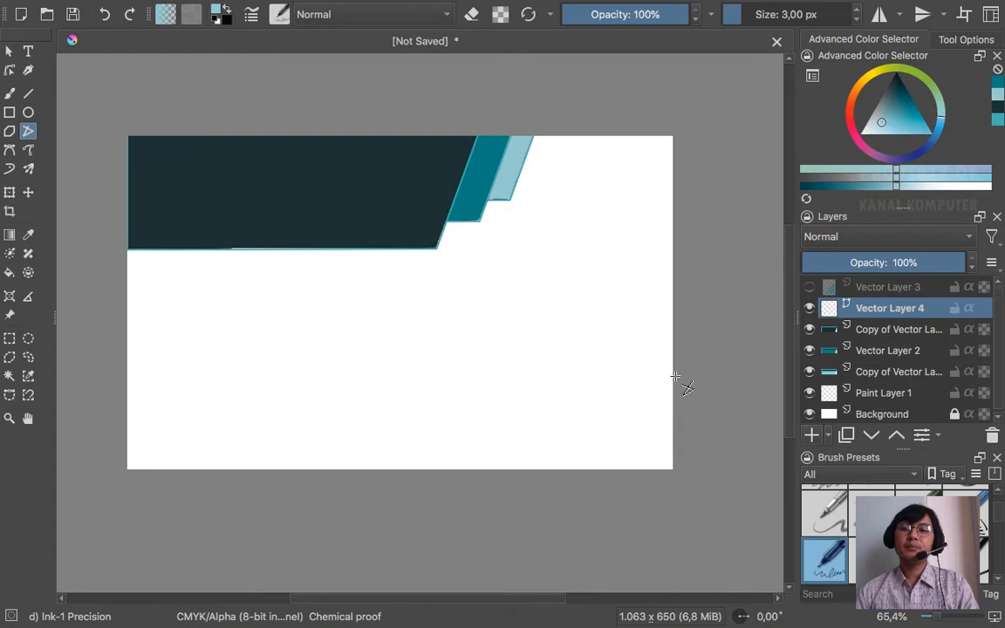
left_click(811, 288)
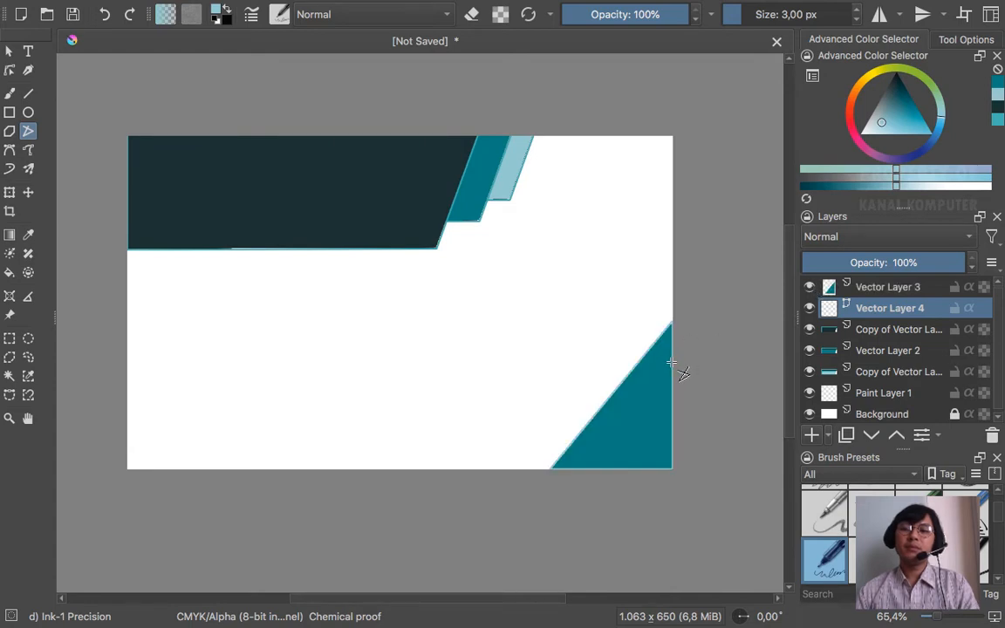
left_click(607, 360)
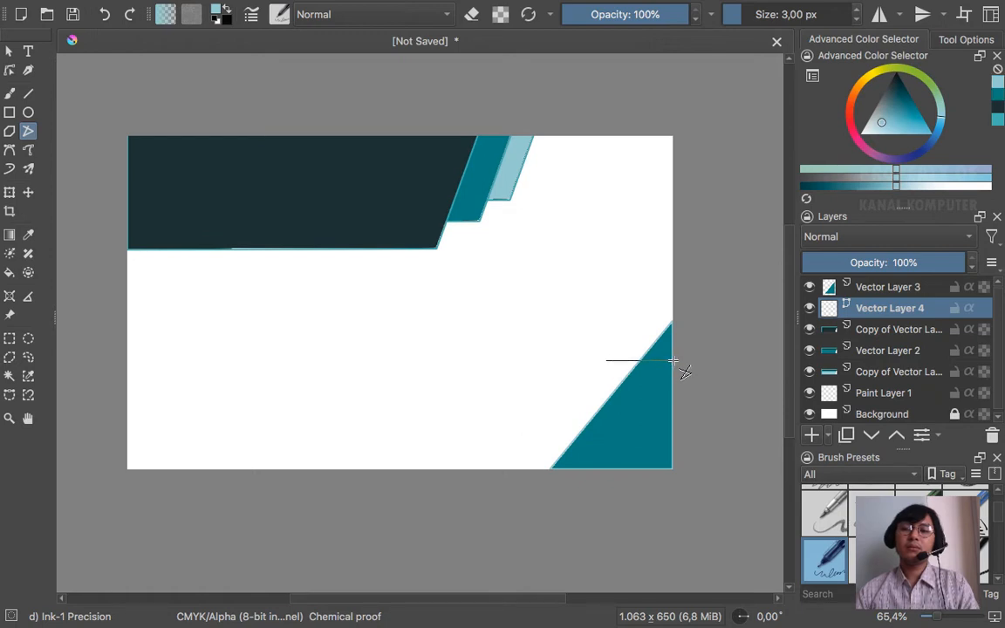
left_click(672, 360)
left_click(673, 469)
left_click(616, 472)
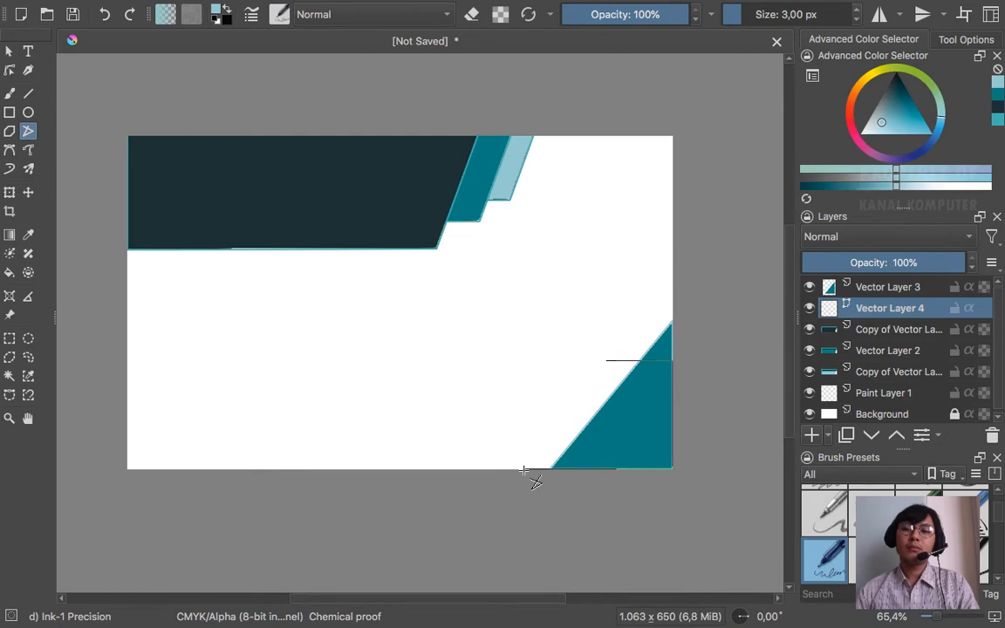
left_click(528, 468)
left_click(606, 360)
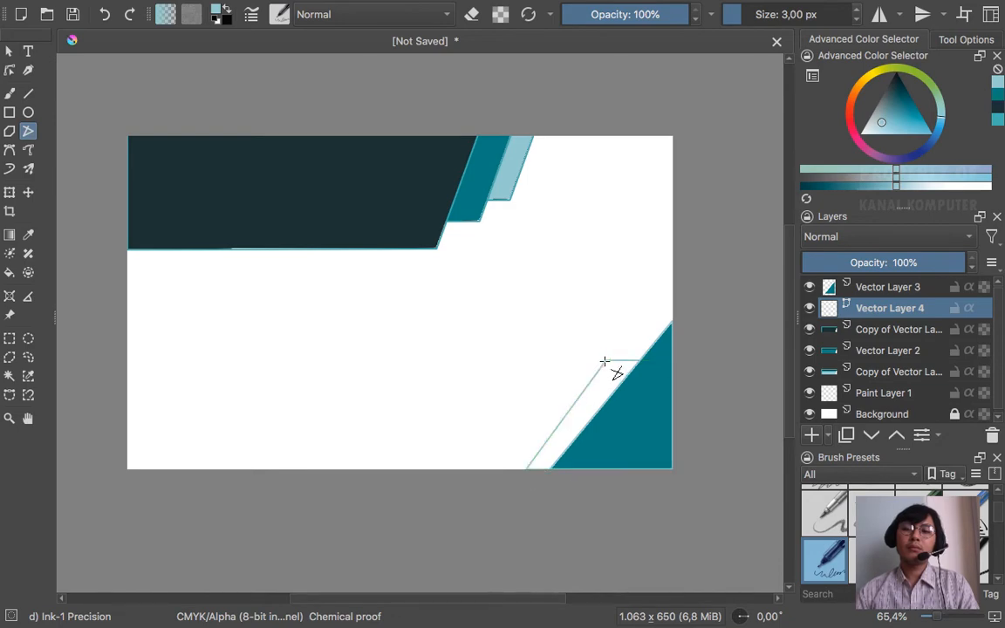
key("ctrl+Left")
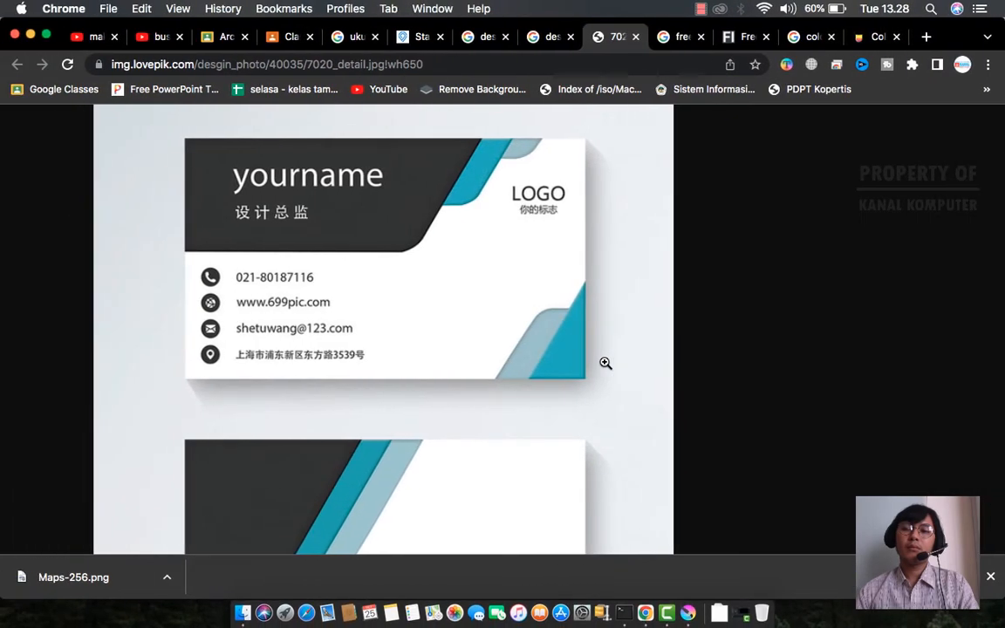
key("ctrl+Right")
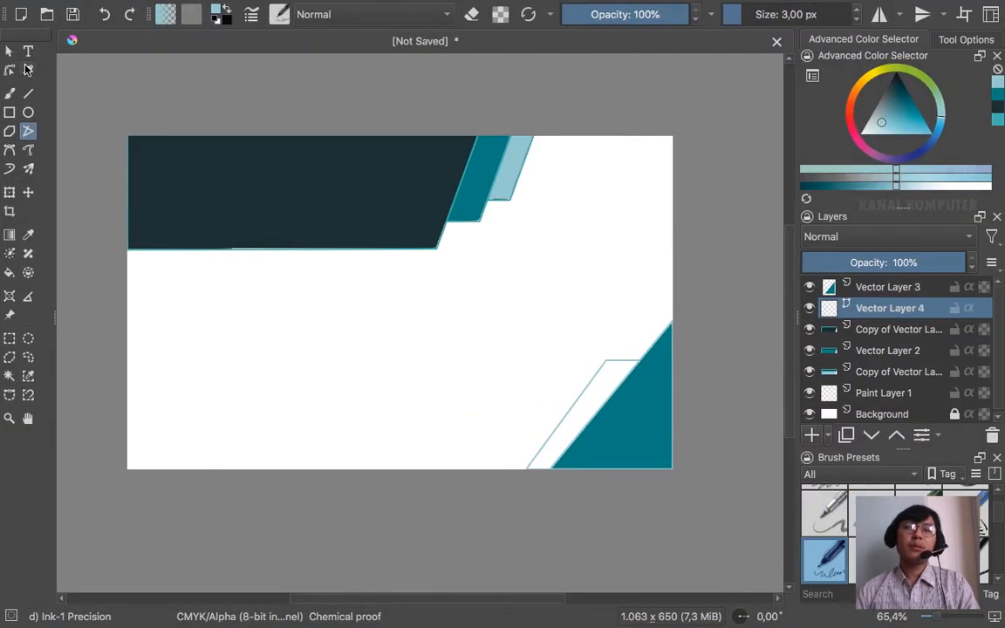
- Drag the strip's two top corners down and left to even its slanted edge, then deselect
left_click(11, 70)
left_click(608, 365)
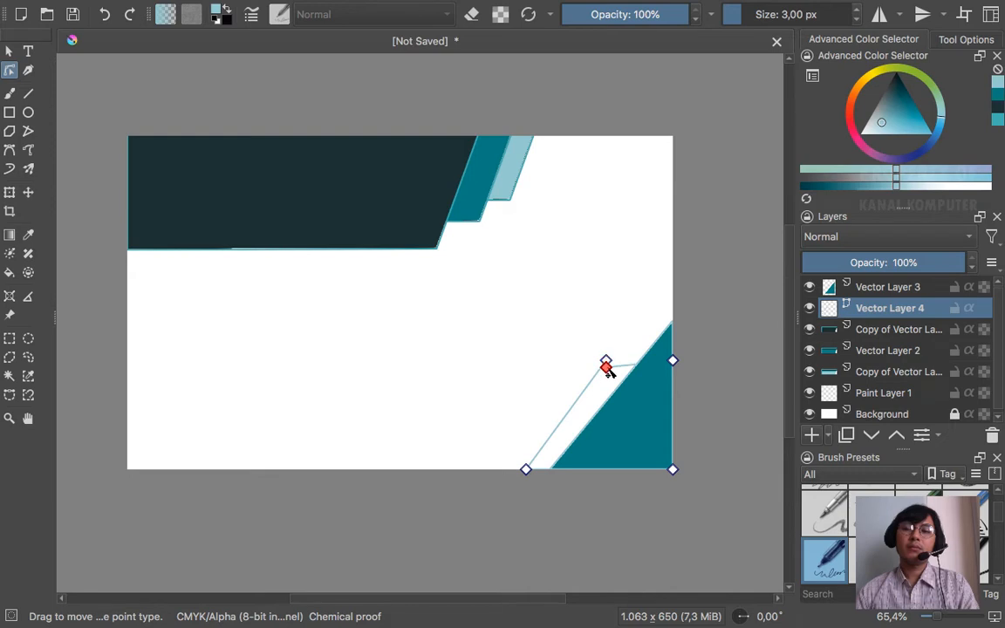
left_click_drag(606, 361, 593, 373)
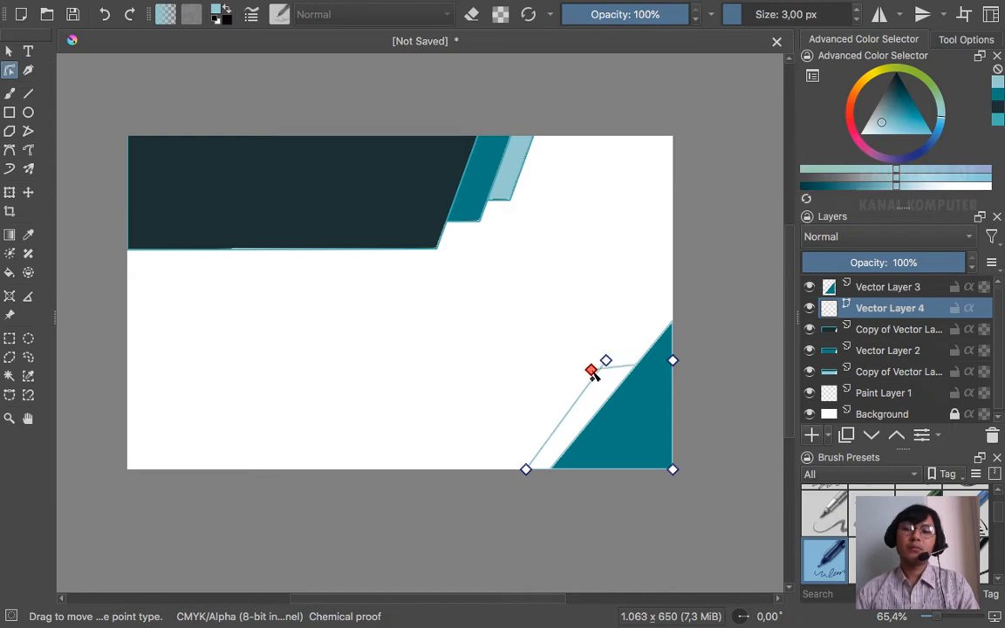
left_click(606, 361)
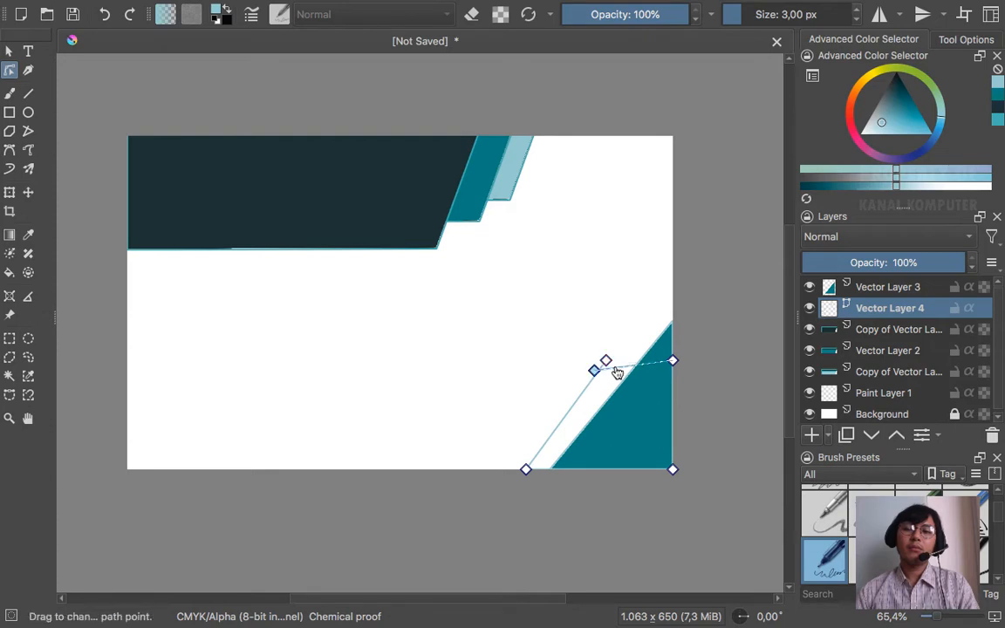
left_click_drag(607, 367, 595, 374)
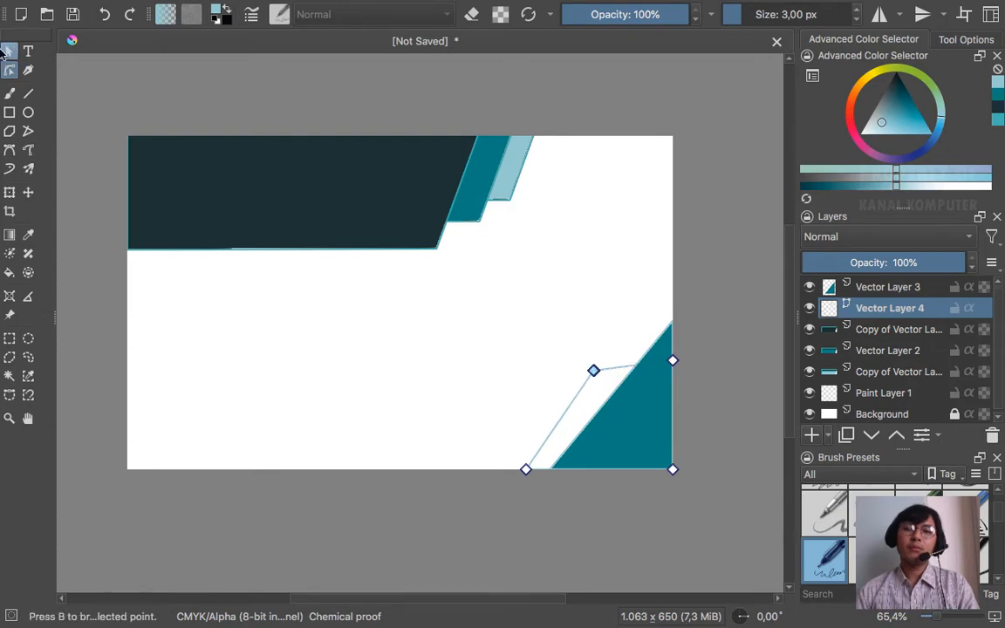
left_click(15, 50)
left_click(622, 274)
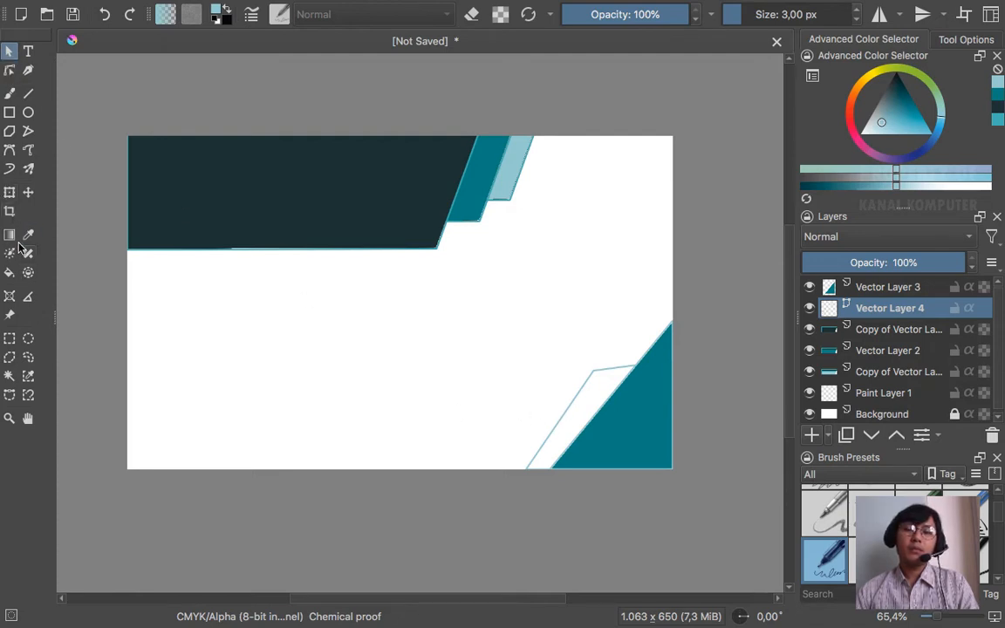
- Apply a first fill to the white strip beside the teal triangle, then select the strip by colour
left_click(8, 272)
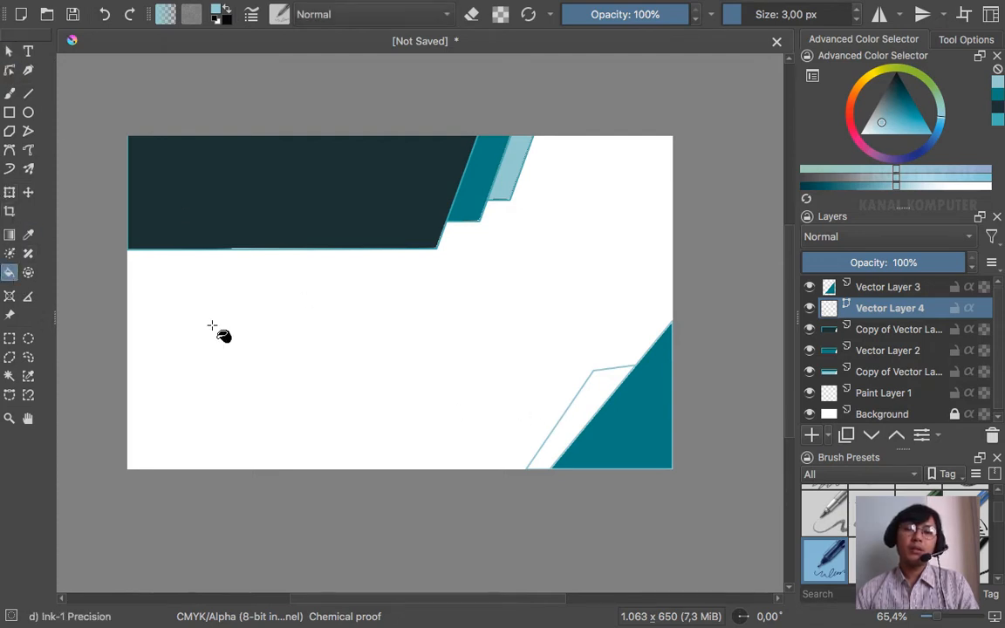
left_click(608, 381)
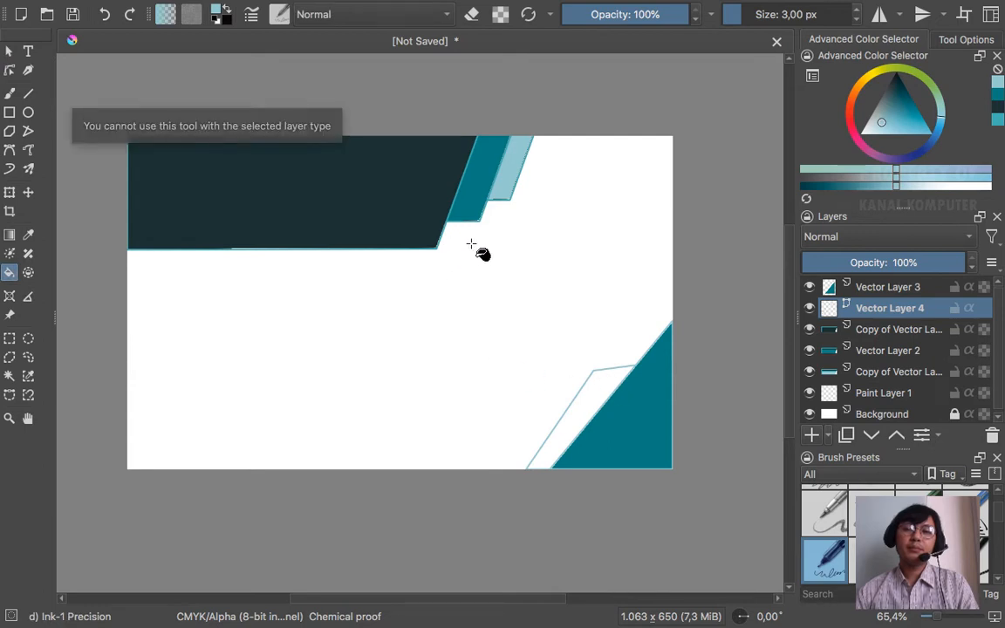
left_click(9, 48)
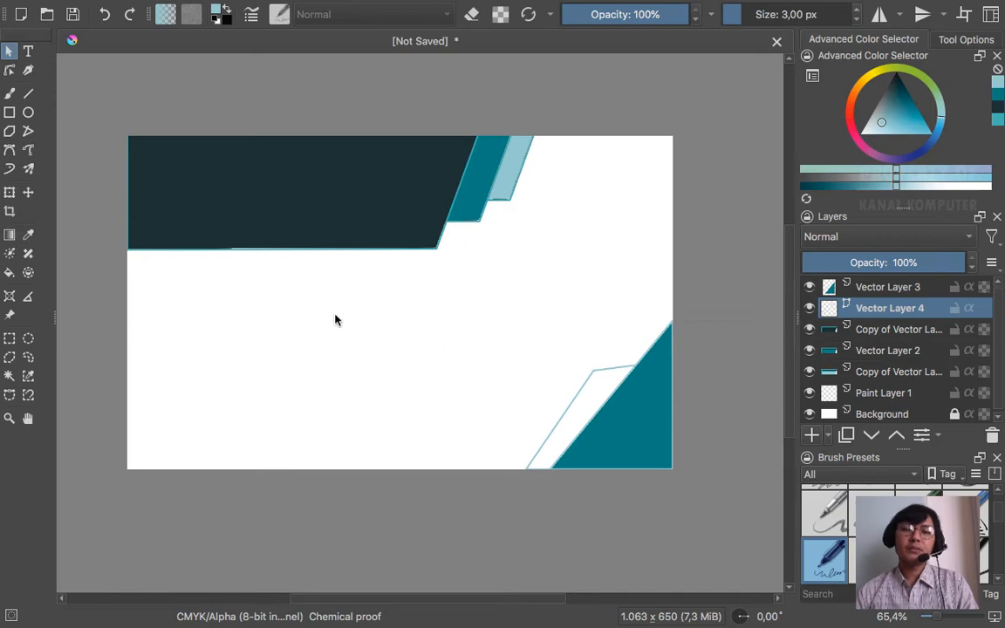
left_click(9, 375)
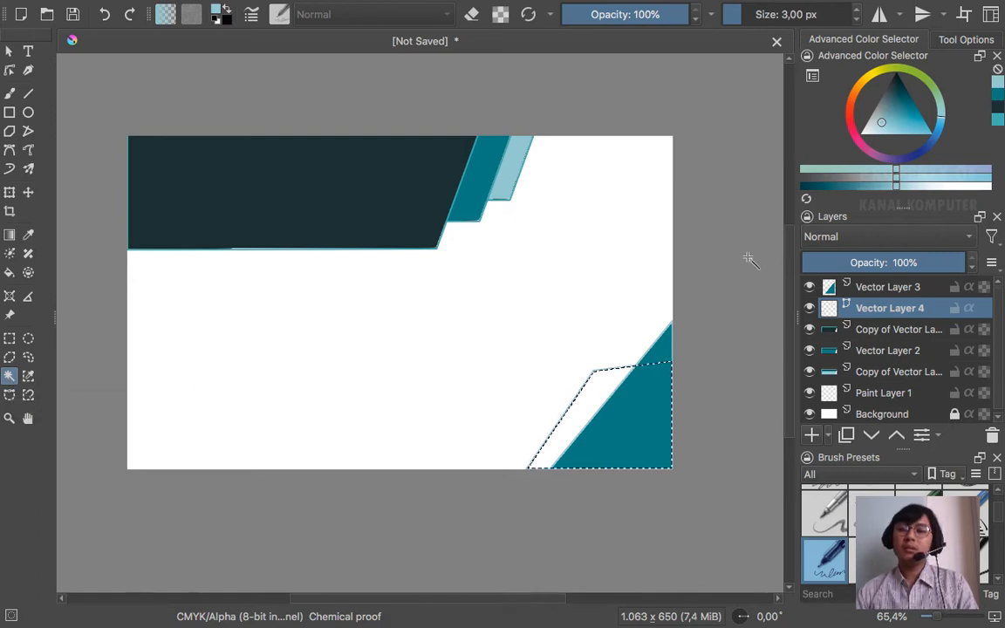
right_click(903, 317)
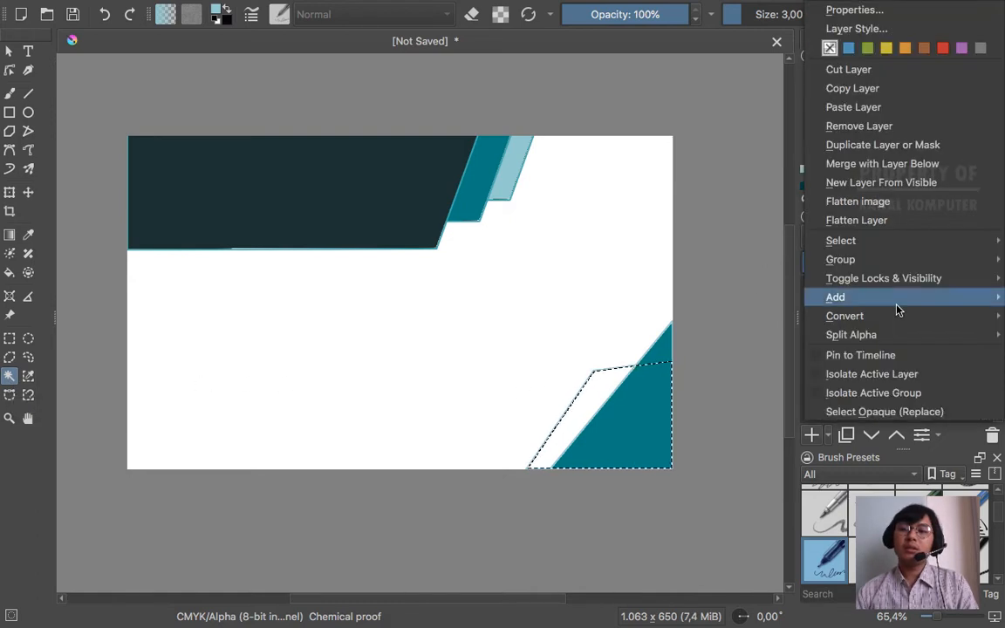
mouse_move(907, 299)
mouse_move(899, 319)
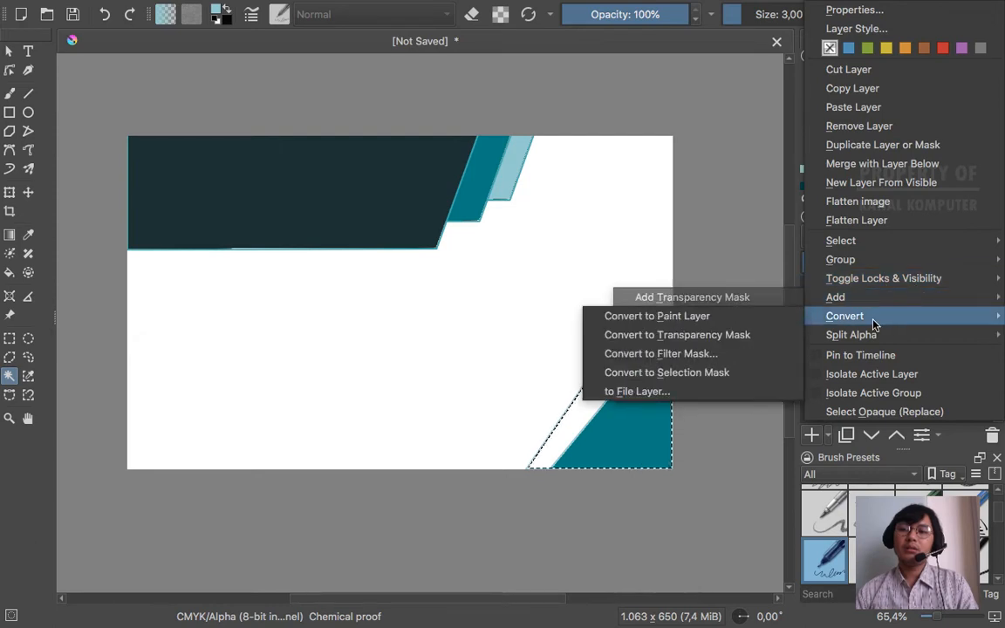
left_click(684, 292)
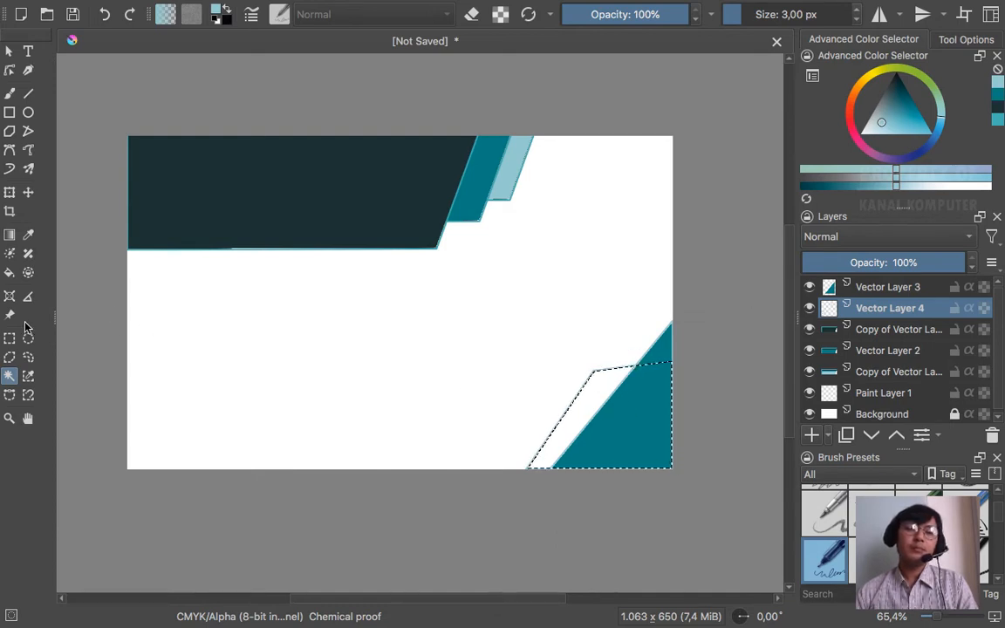
- Fill the selected strip light blue, deselect, and switch to the reference card in Chrome
left_click(9, 272)
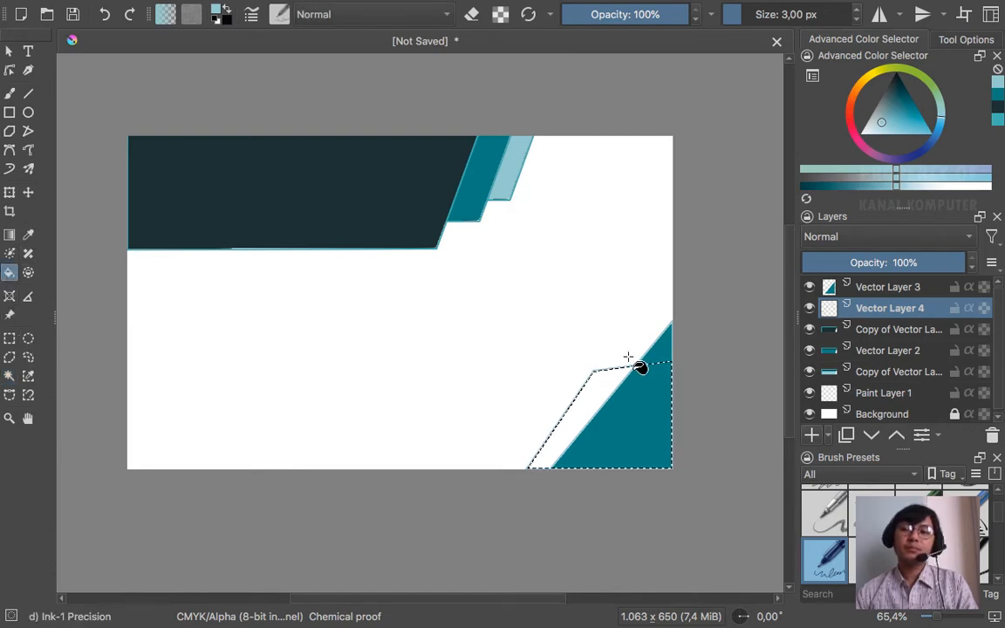
left_click(607, 382)
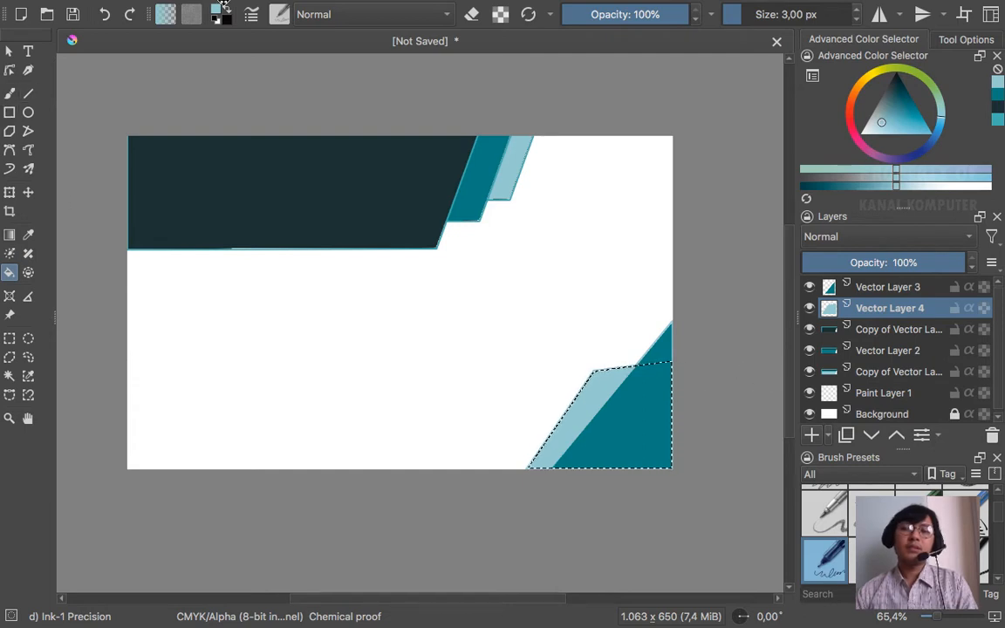
mouse_move(247, 5)
left_click(292, 9)
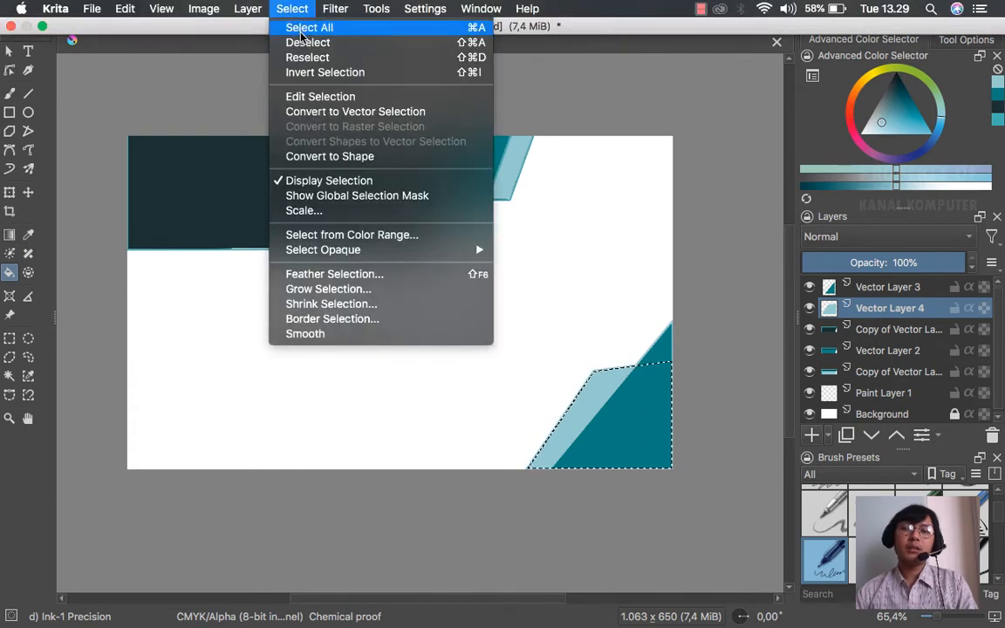
left_click(306, 40)
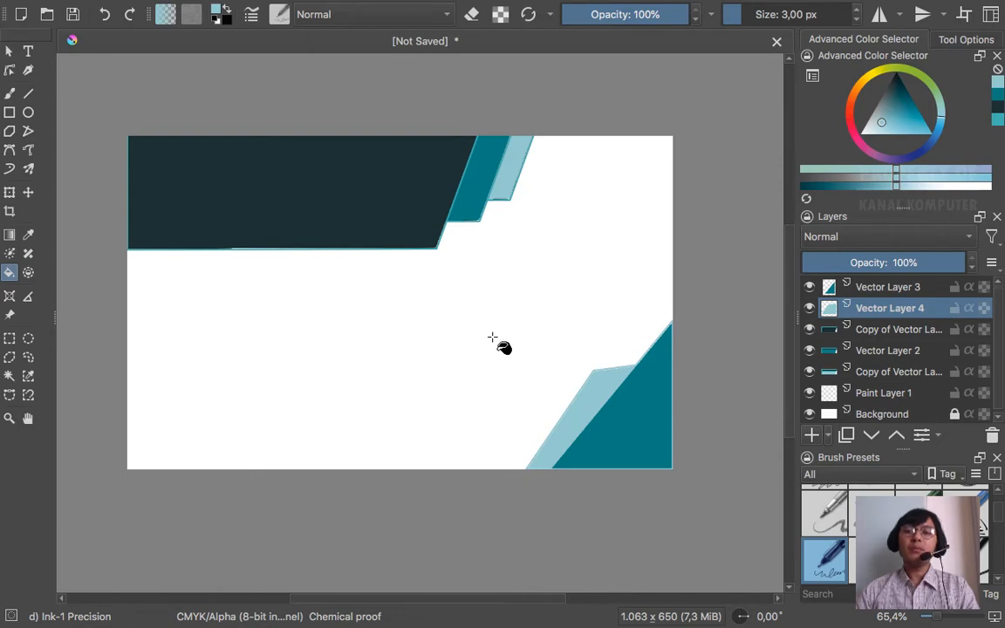
key("ctrl+Left")
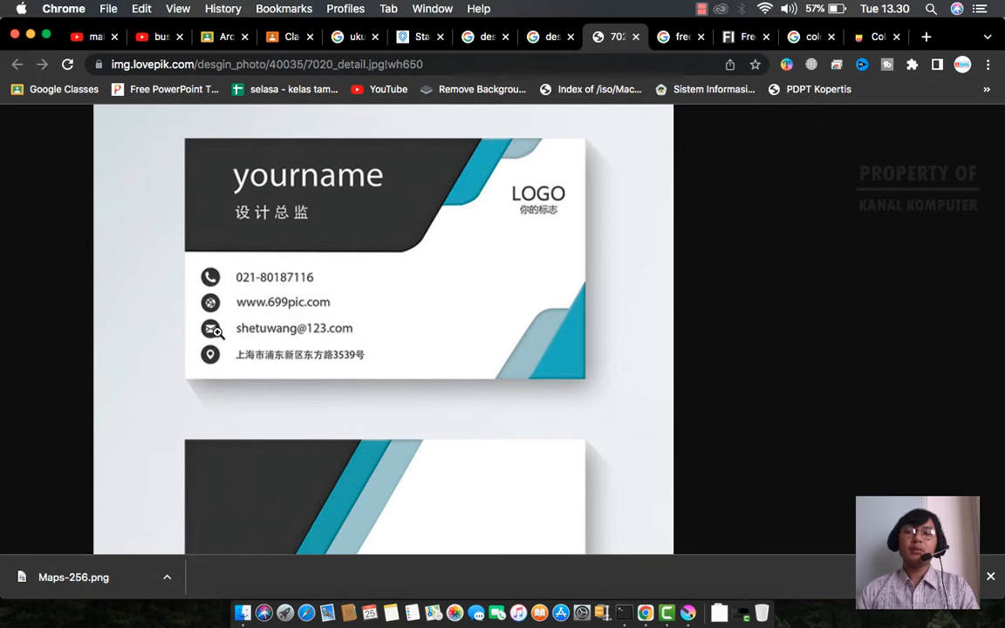
- Compare the Krita card with the reference card and look through the Flaticon search tabs
key("ctrl+Right")
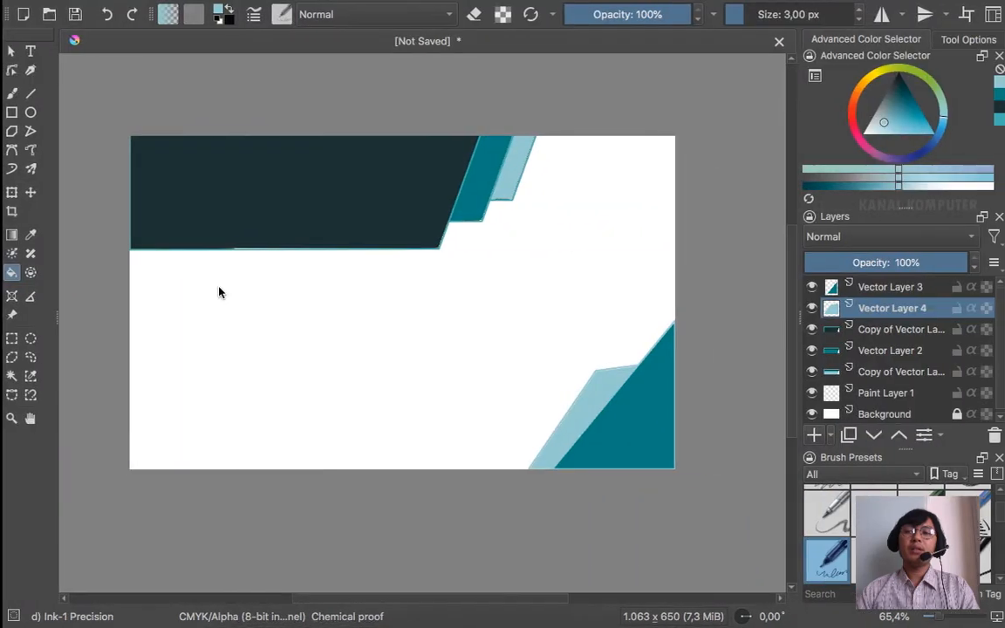
key("ctrl+Left")
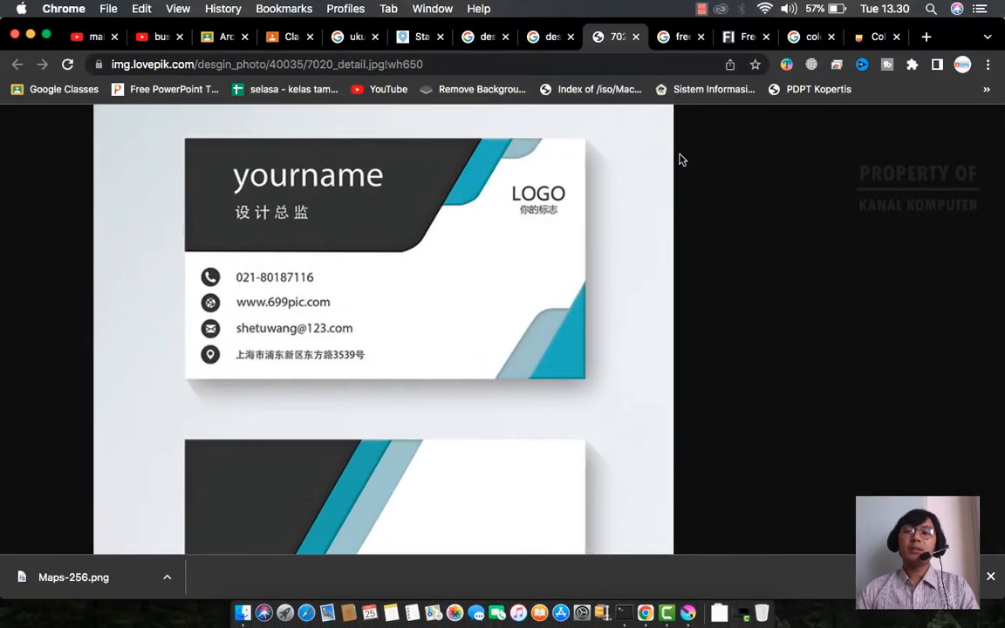
left_click(682, 41)
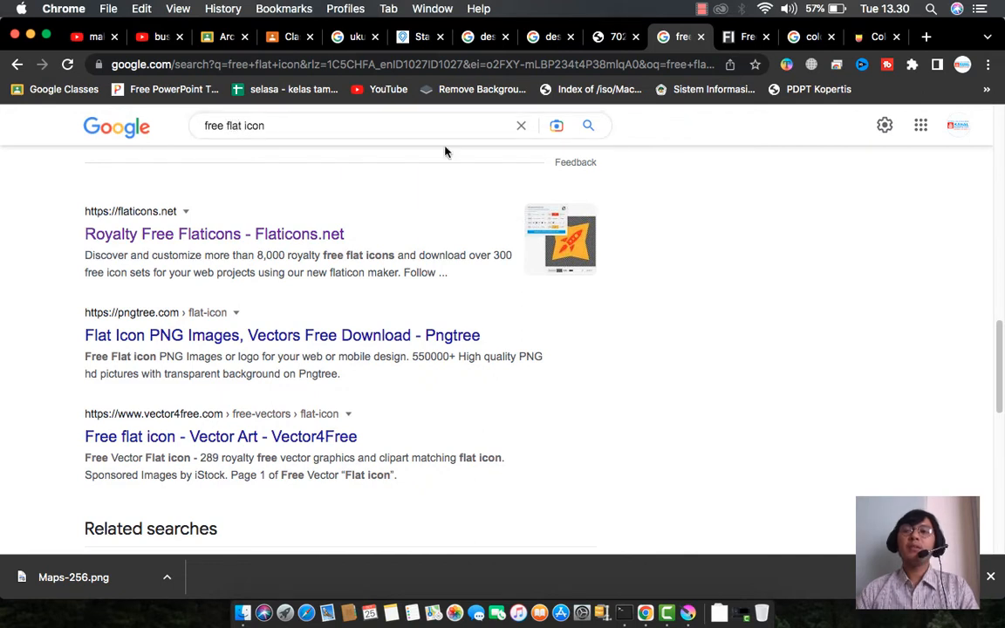
left_click(742, 37)
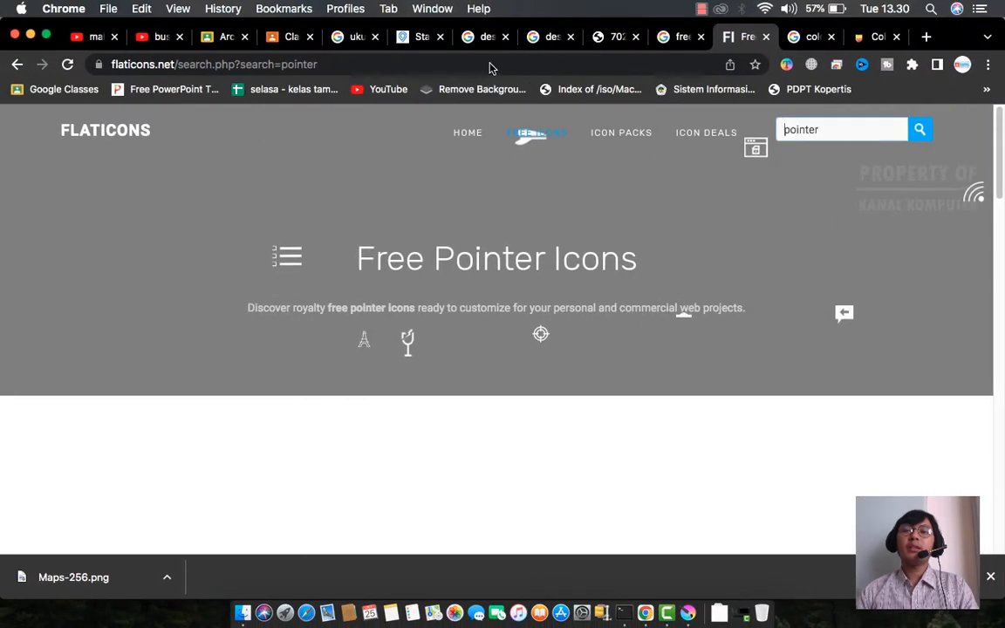
left_click(617, 38)
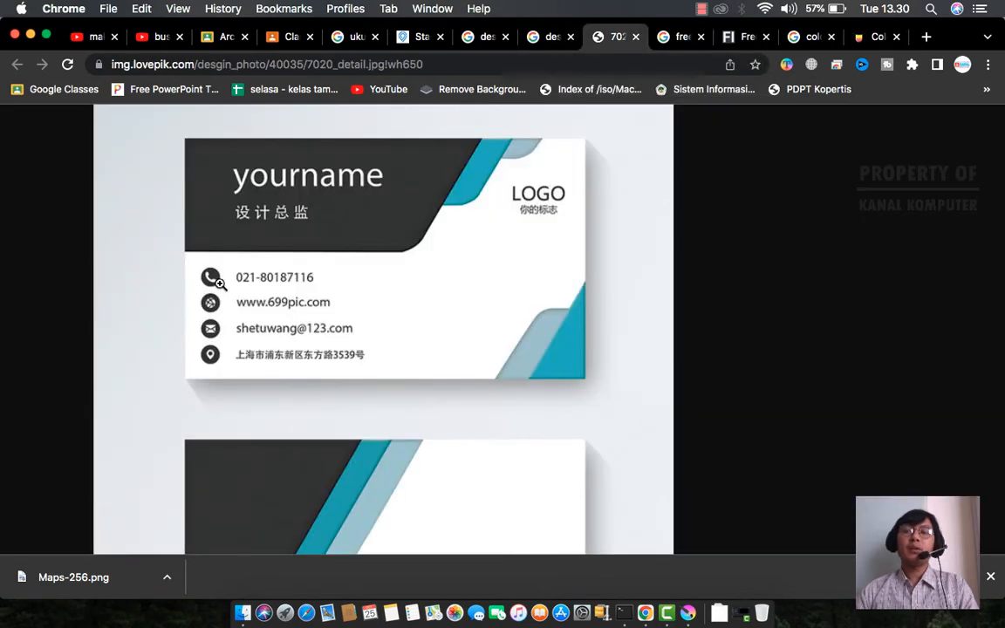
- Move the Flaticons tab beside the reference image tab and select the 'pointer' search term
left_click(742, 38)
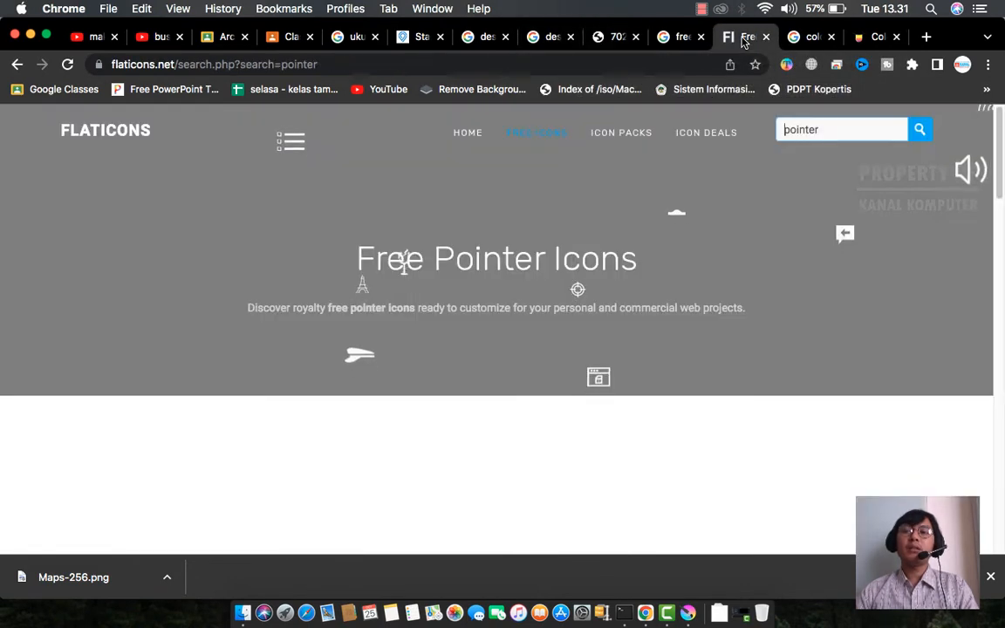
left_click_drag(741, 38, 668, 38)
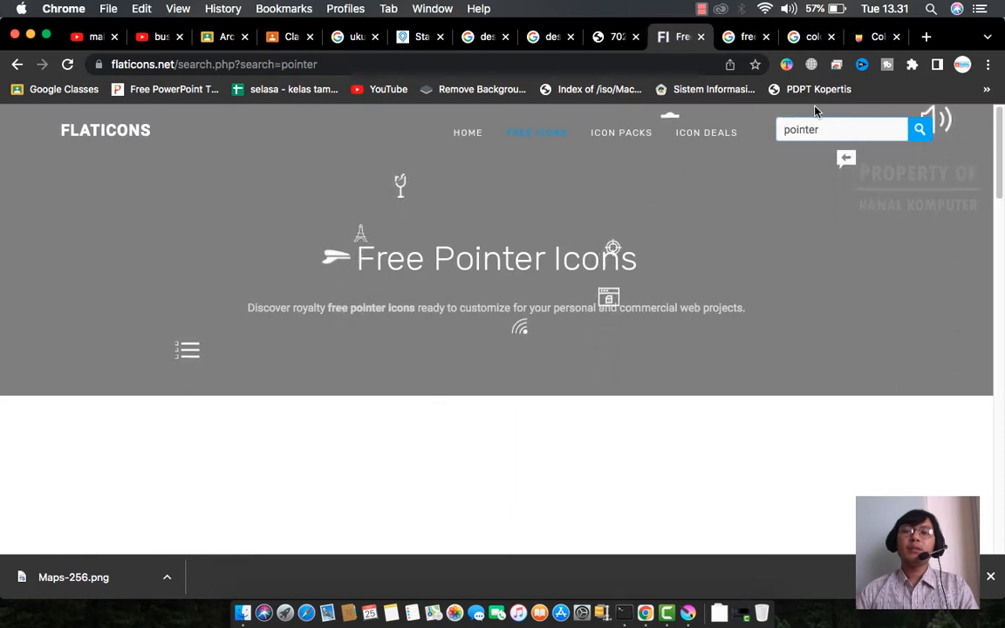
double_click(834, 128)
- Search Flaticons for 'call' and open the plain phone handset icon
type("call")
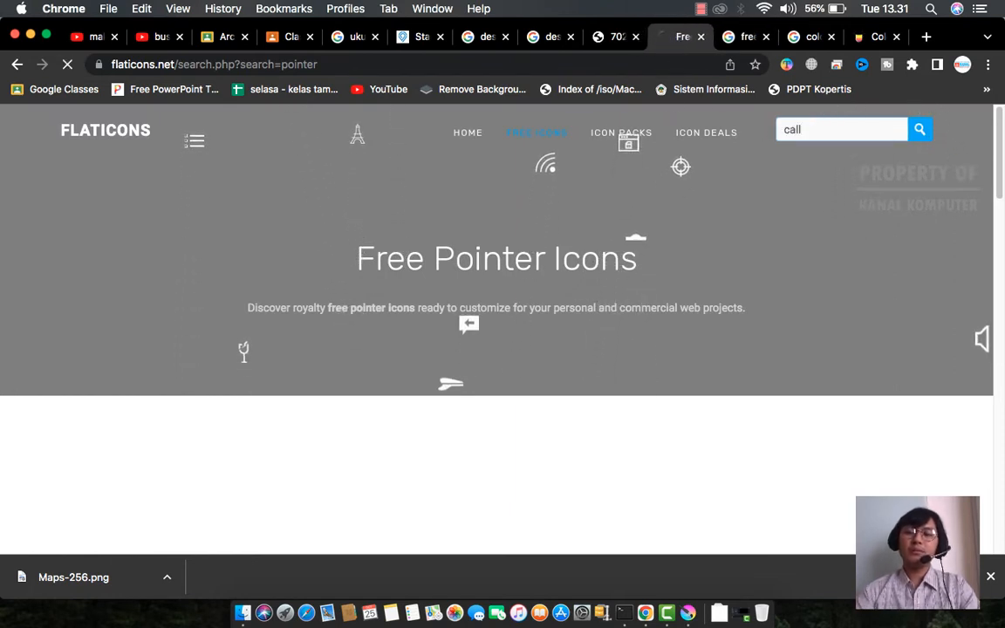
key("Return")
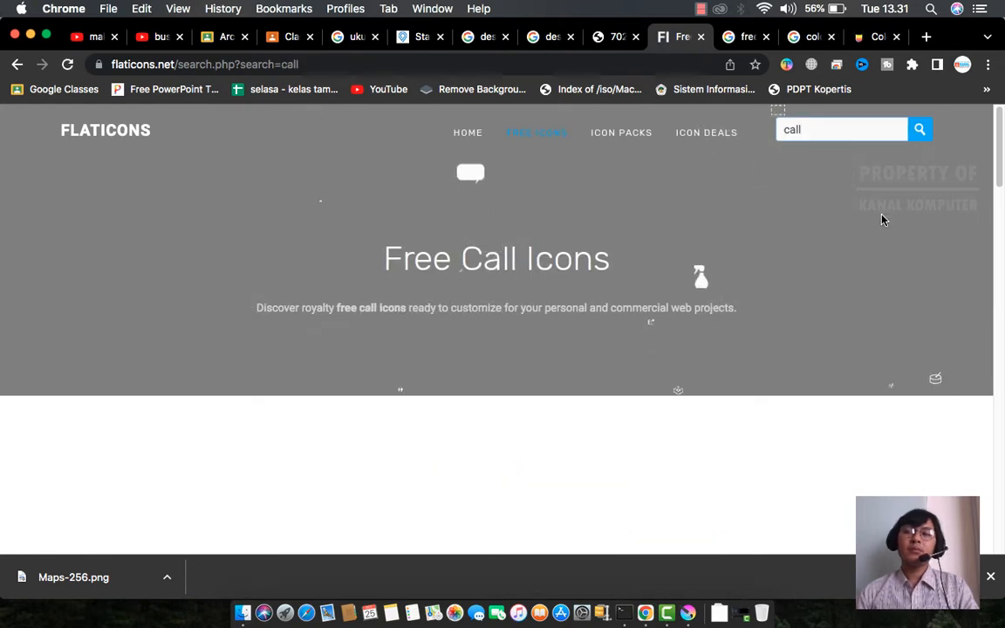
scroll(882, 220, "down", 4)
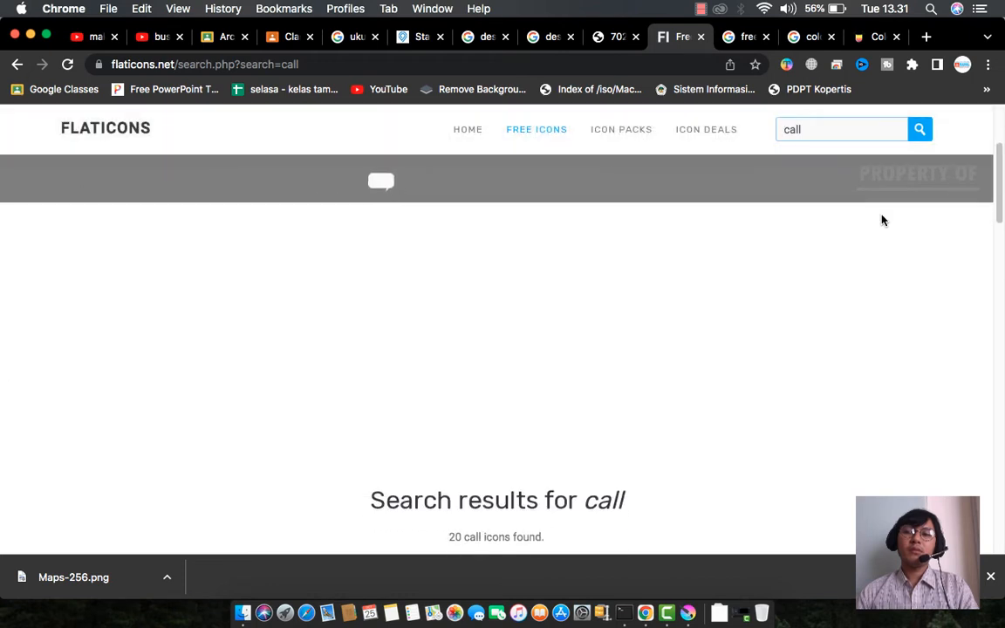
scroll(882, 220, "down", 5)
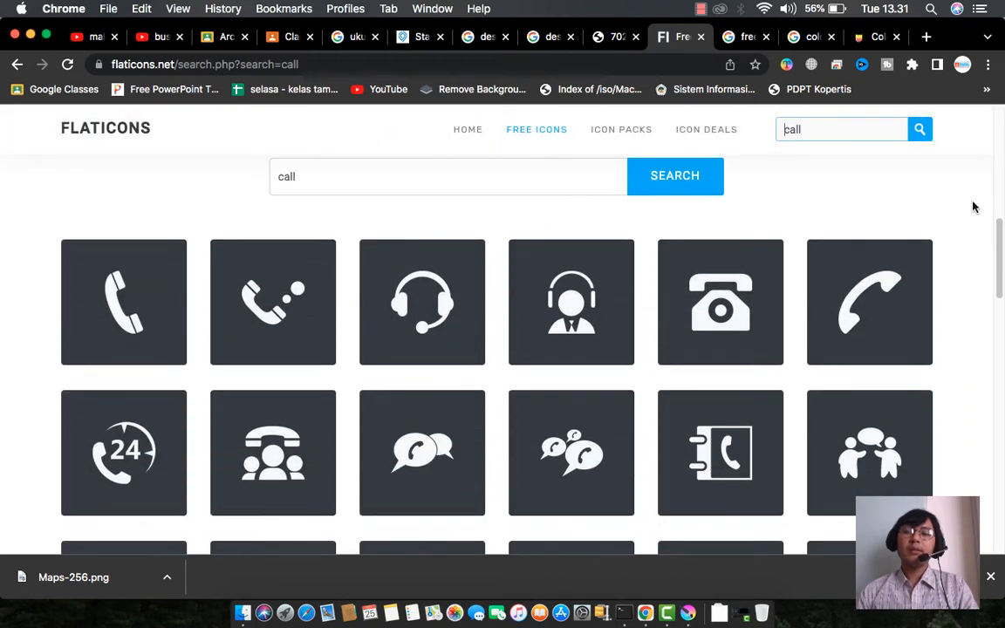
scroll(962, 213, "down", 7)
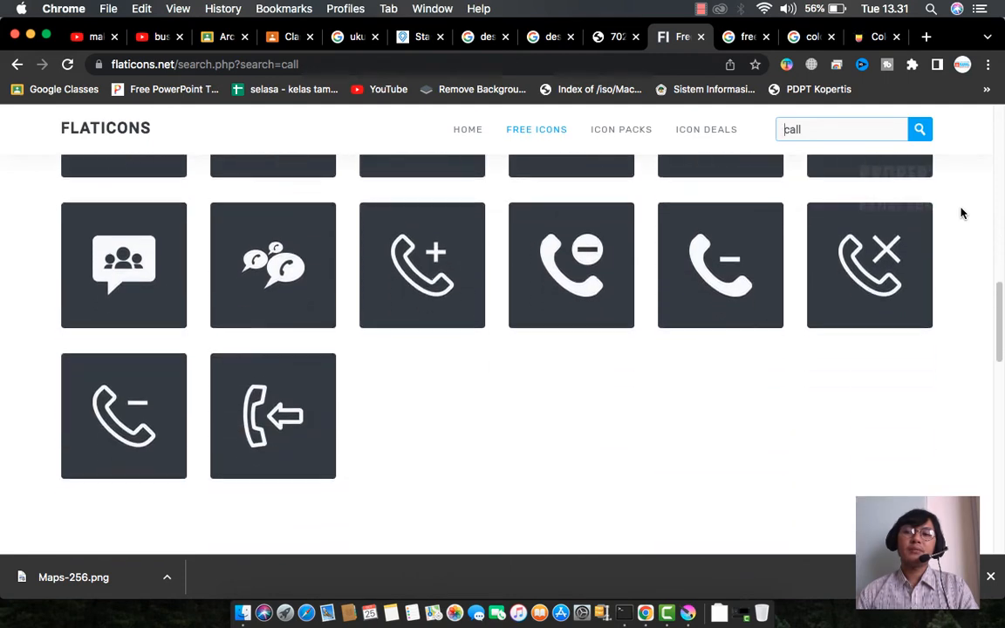
scroll(962, 213, "up", 8)
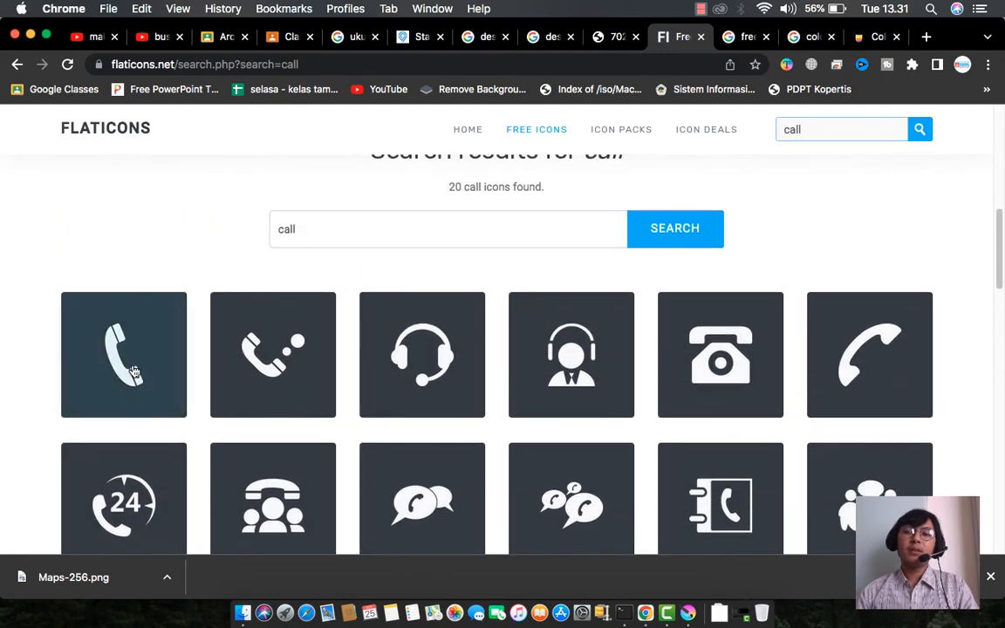
left_click(135, 353)
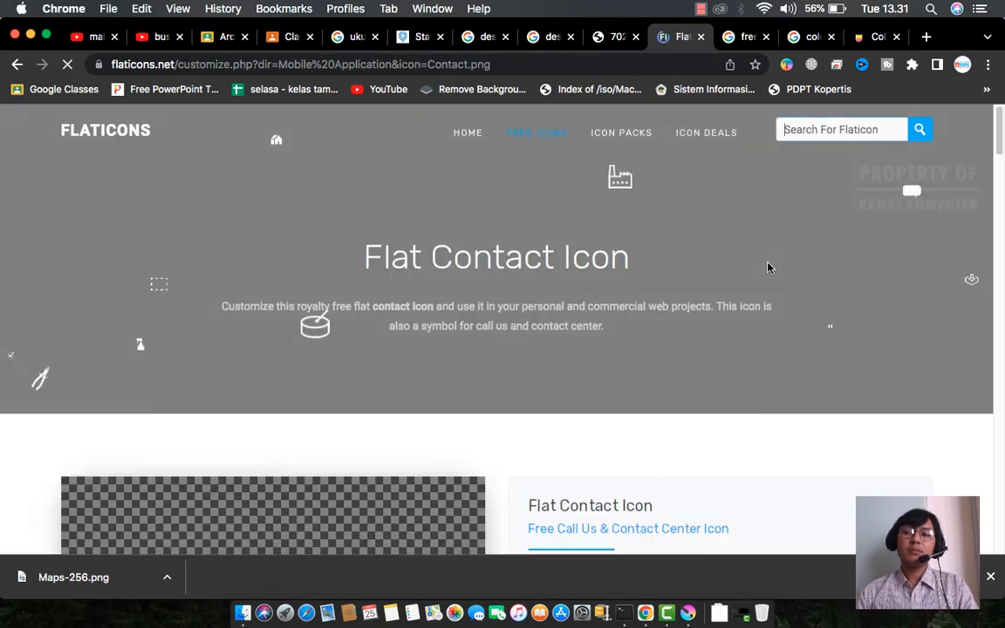
- Scroll the white phone icon's customize page down to the Download / Share button
scroll(628, 232, "down", 5)
scroll(437, 384, "down", 3)
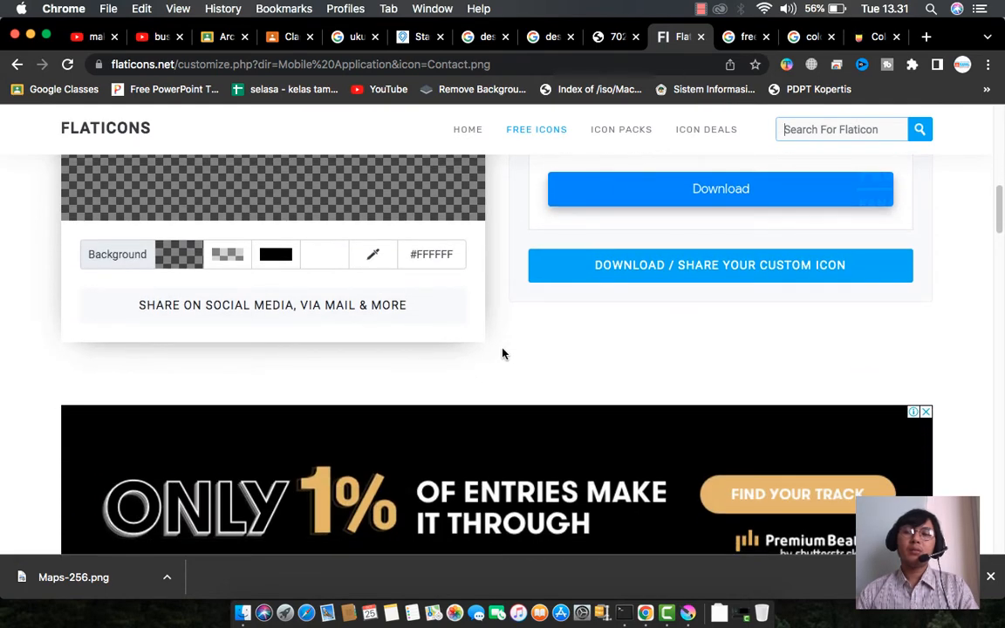
scroll(669, 325, "up", 8)
scroll(751, 218, "down", 8)
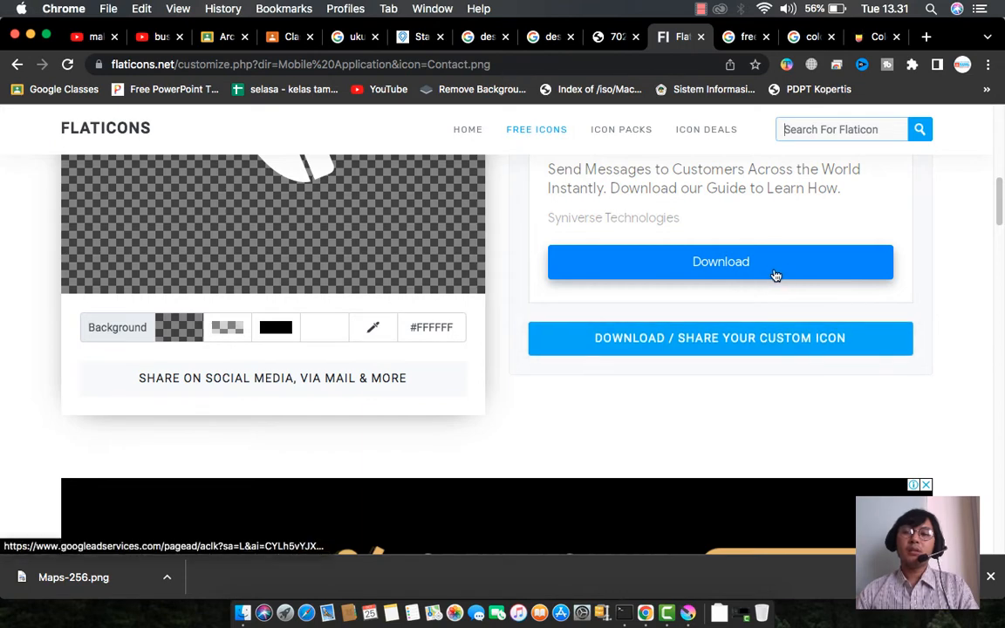
scroll(880, 288, "up", 4)
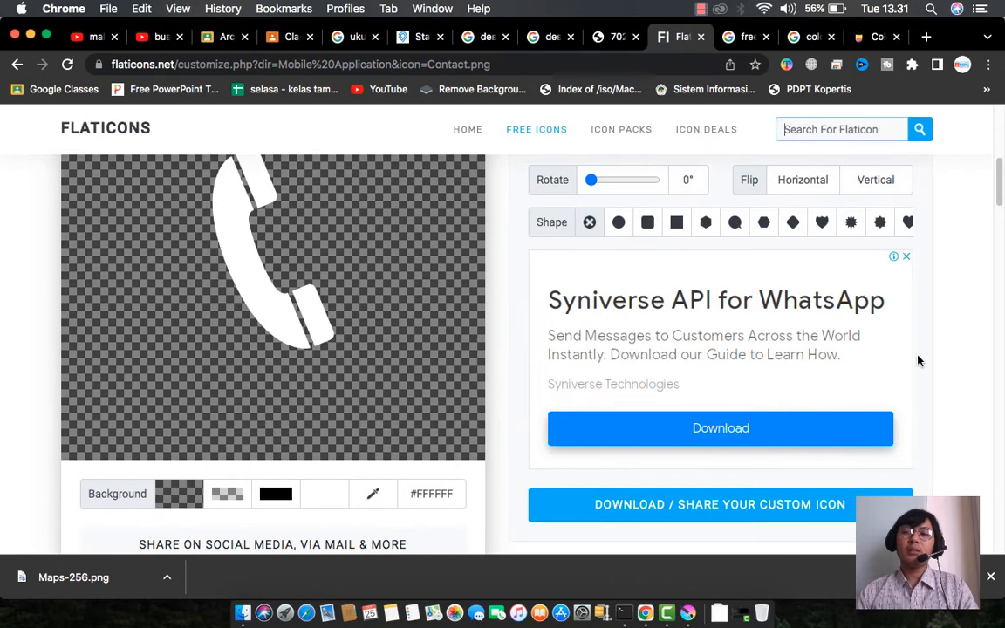
scroll(918, 354, "down", 4)
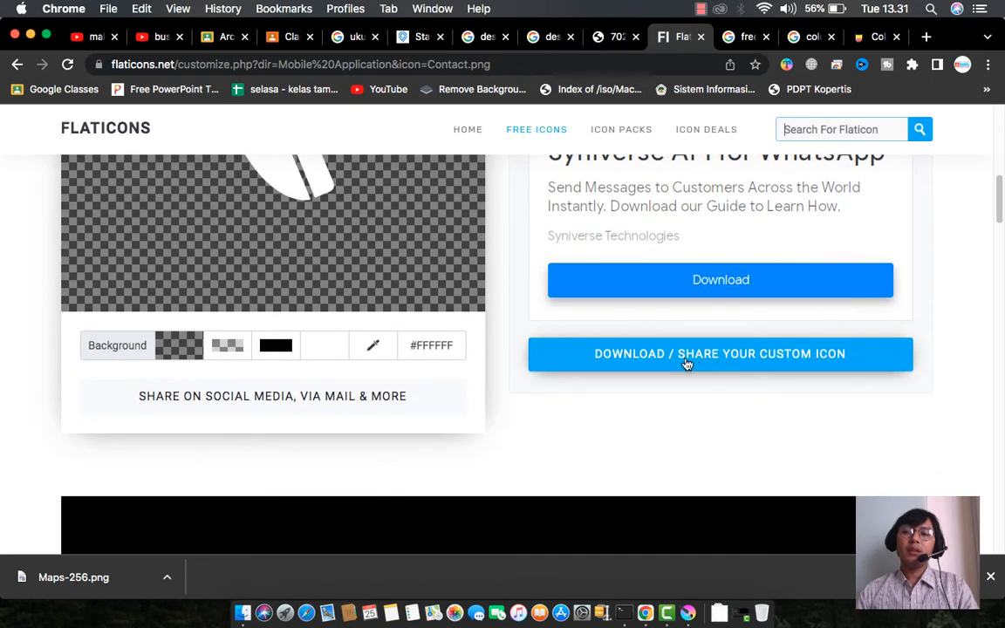
- Download the customised white phone icon as a 256px PNG
left_click(698, 361)
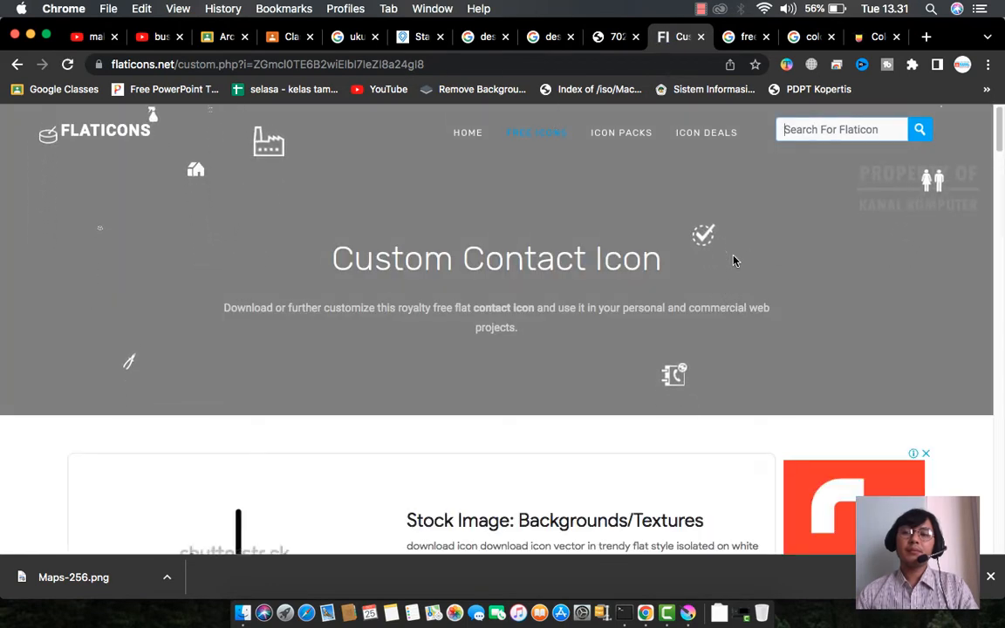
scroll(732, 261, "down", 3)
scroll(733, 261, "down", 5)
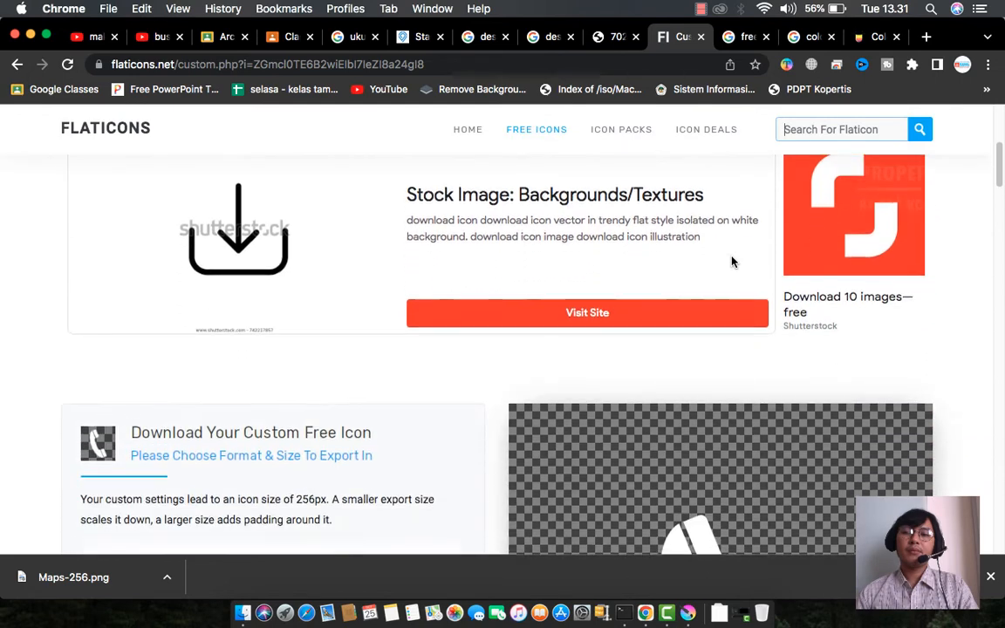
scroll(733, 261, "down", 3)
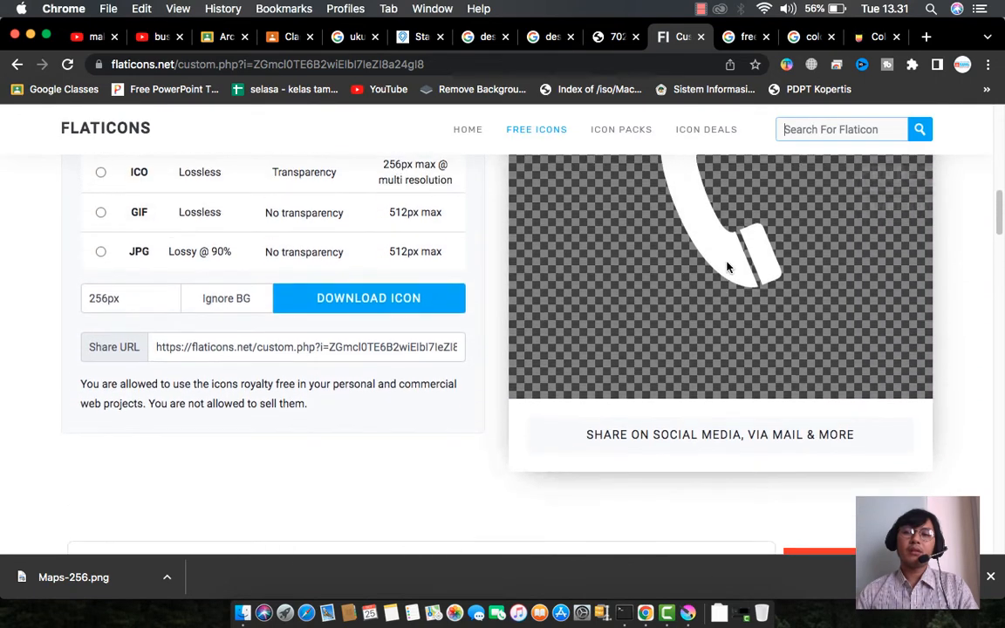
scroll(728, 267, "up", 5)
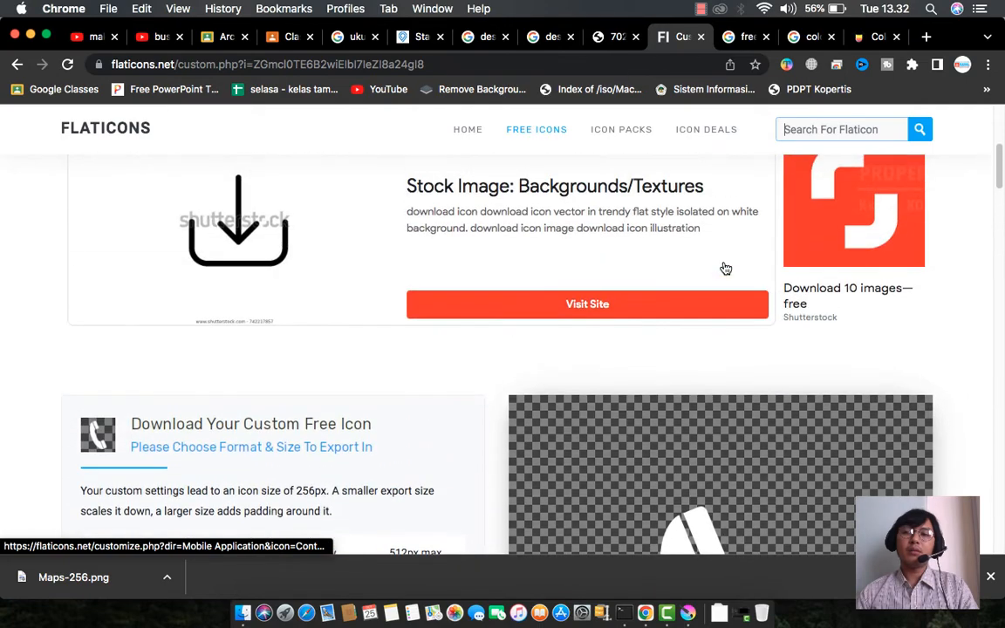
scroll(725, 268, "down", 3)
scroll(725, 267, "down", 4)
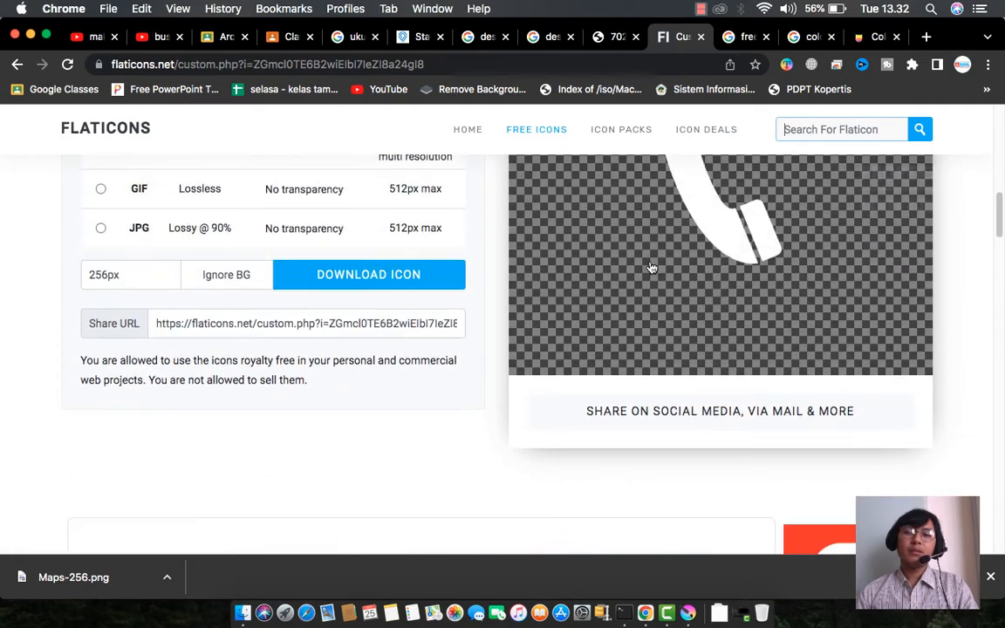
scroll(650, 269, "up", 4)
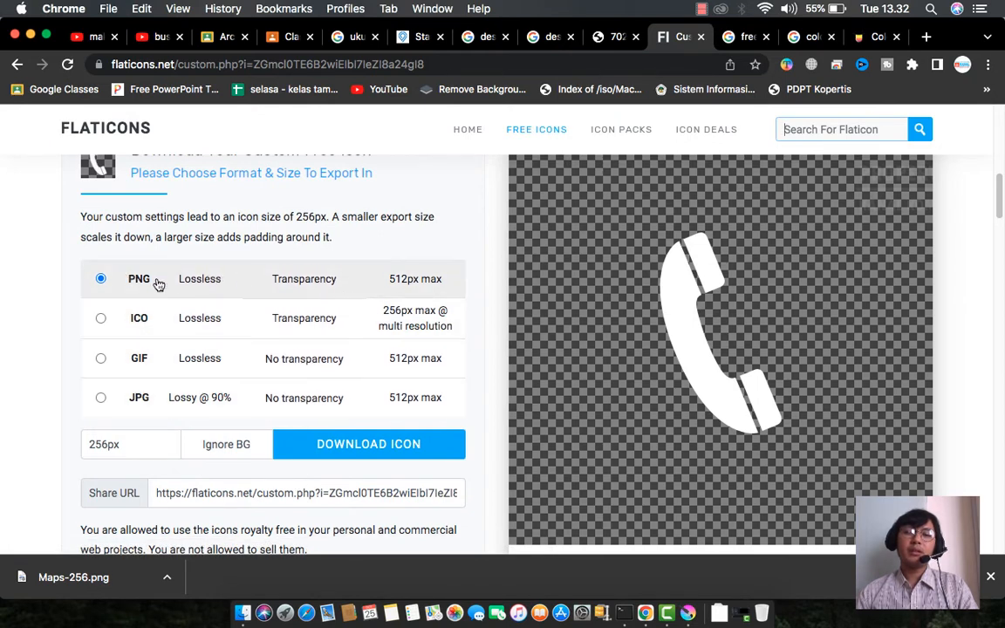
left_click(380, 447)
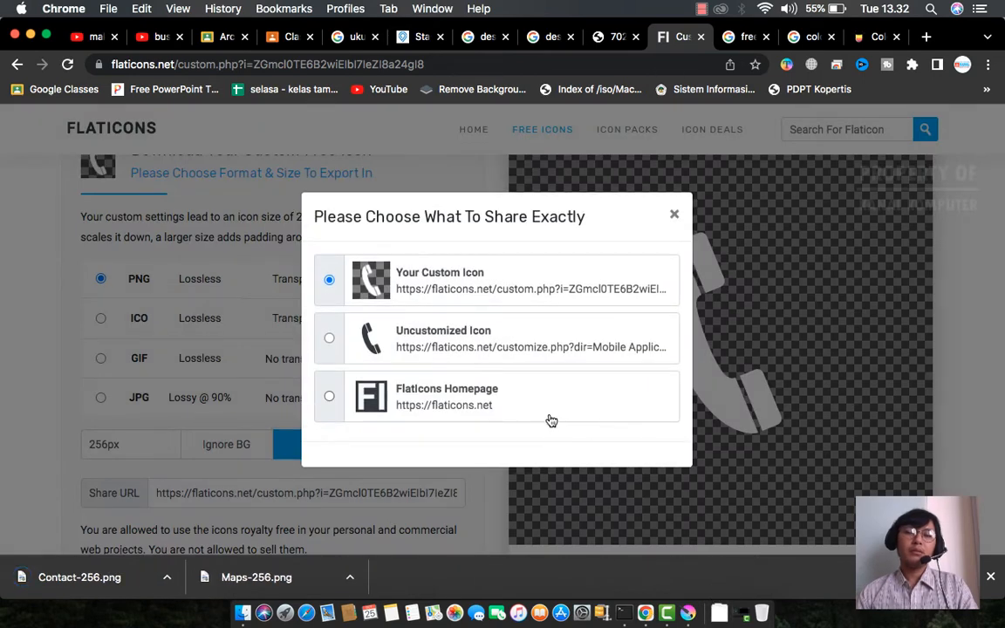
- Dismiss the share popup and reveal Contact-256.png in the Downloads folder
left_click(676, 217)
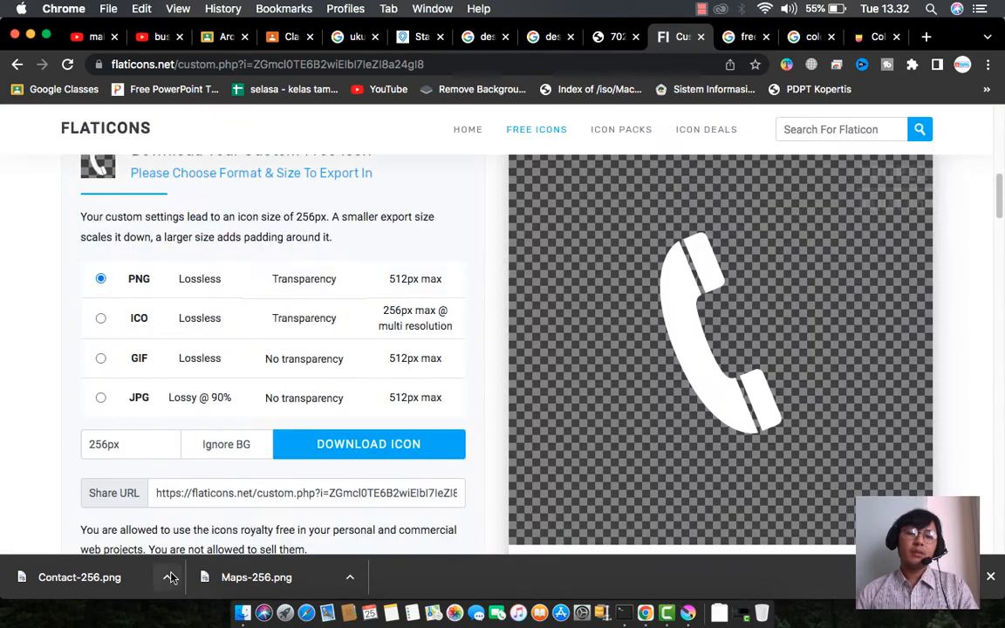
left_click(169, 579)
left_click(198, 557)
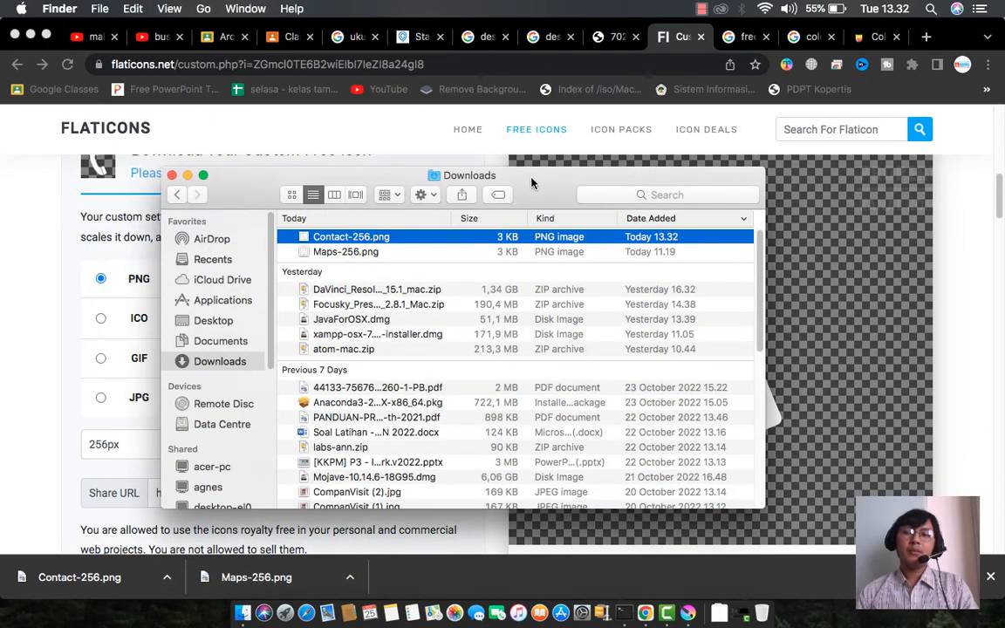
- Drag Contact-256.png from Finder onto the Krita business card canvas
left_click_drag(318, 243, 178, 312)
key("super+Tab")
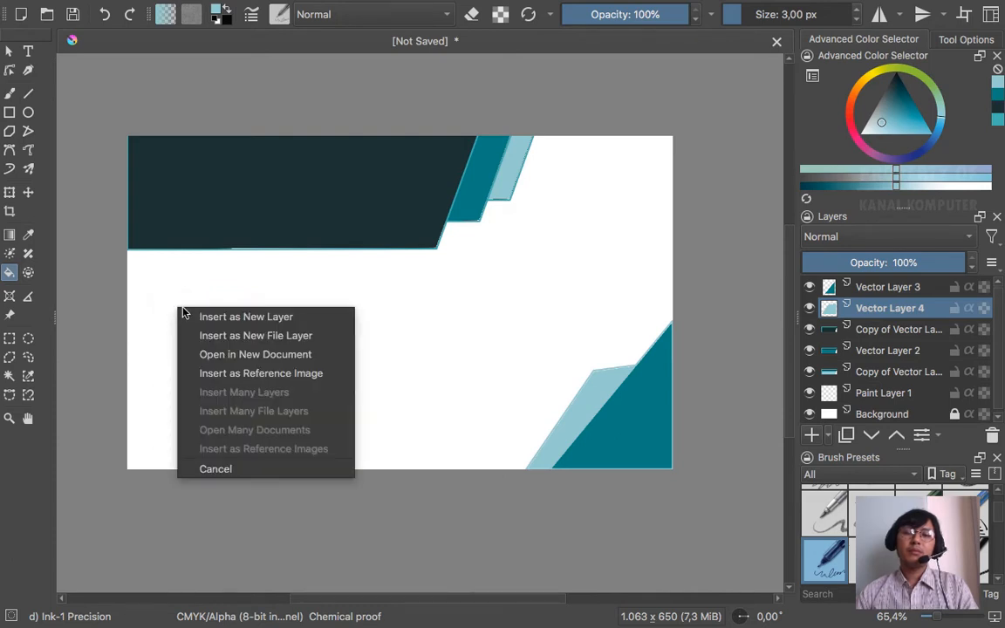
- Insert Contact-256.png as a new layer and position the phone at the header's left end
left_click(212, 320)
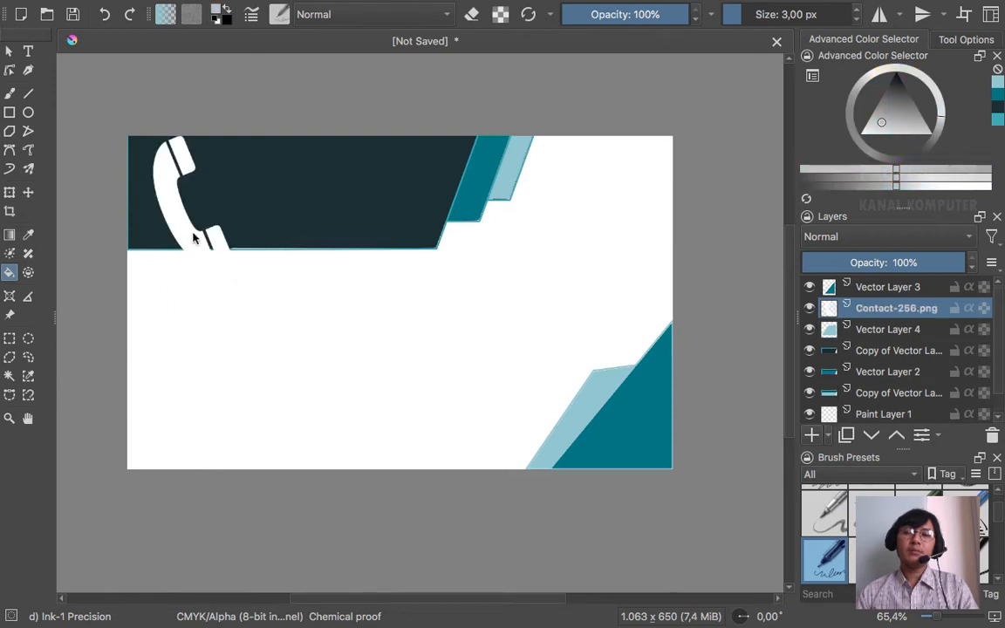
left_click(168, 199)
left_click(233, 273)
key("ctrl+z")
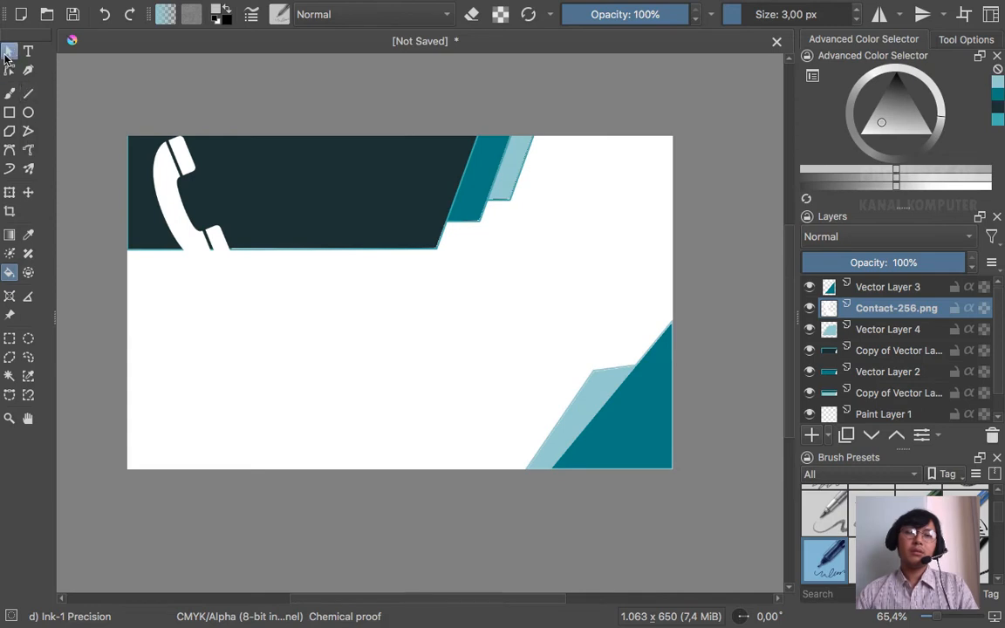
left_click(29, 193)
mouse_move(175, 162)
left_mouse_down()
mouse_move(226, 185)
mouse_move(242, 335)
mouse_move(240, 323)
mouse_move(185, 299)
mouse_move(240, 136)
mouse_move(183, 332)
mouse_move(227, 202)
mouse_move(207, 165)
mouse_move(177, 160)
mouse_move(180, 168)
left_mouse_up()
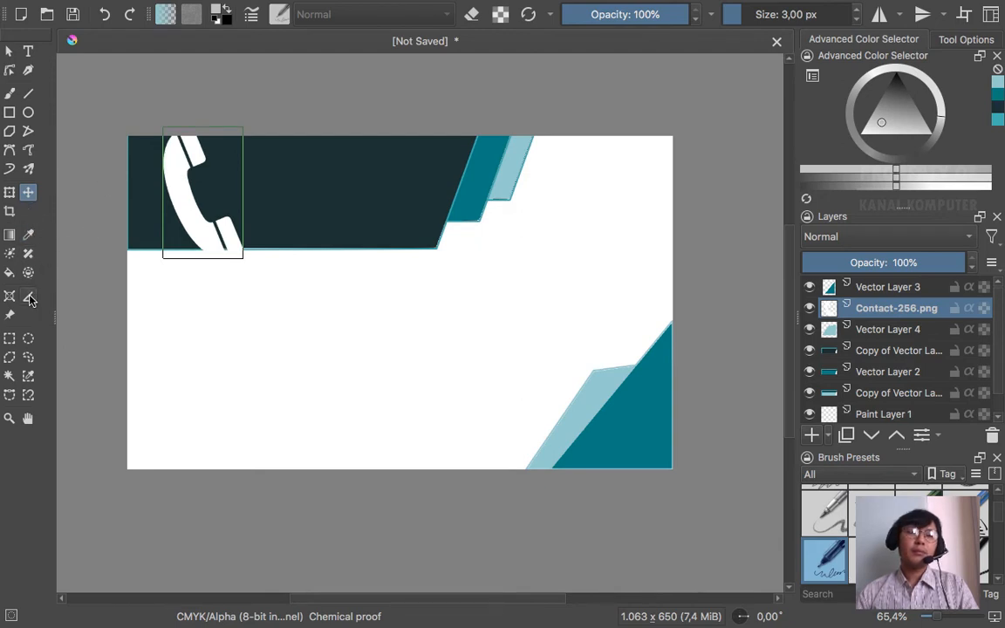
- Scale the white phone icon down to a small size within the dark header
left_click(10, 194)
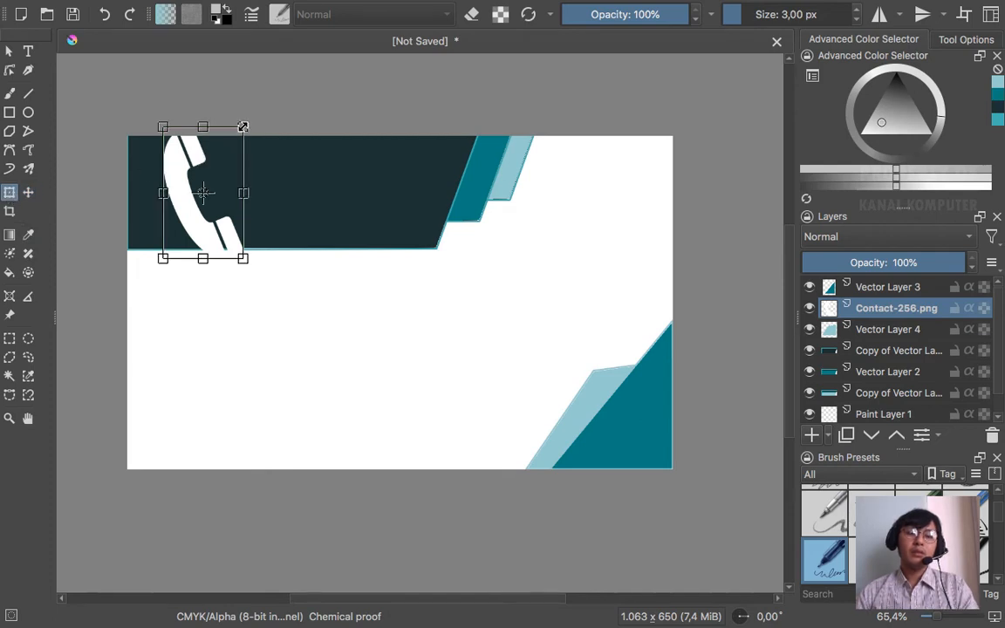
left_click_drag(242, 126, 205, 178)
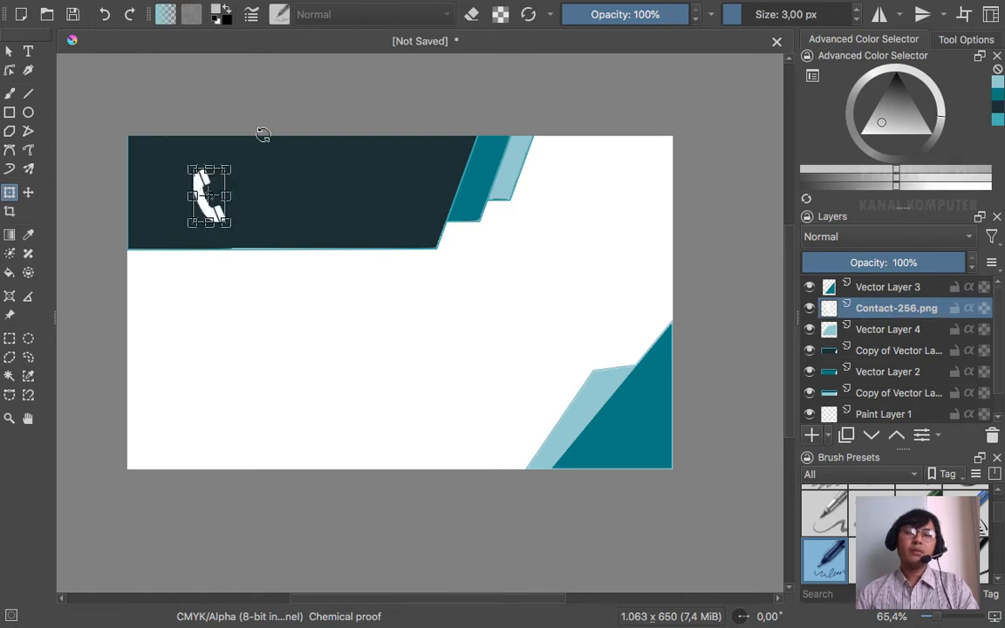
left_click(9, 53)
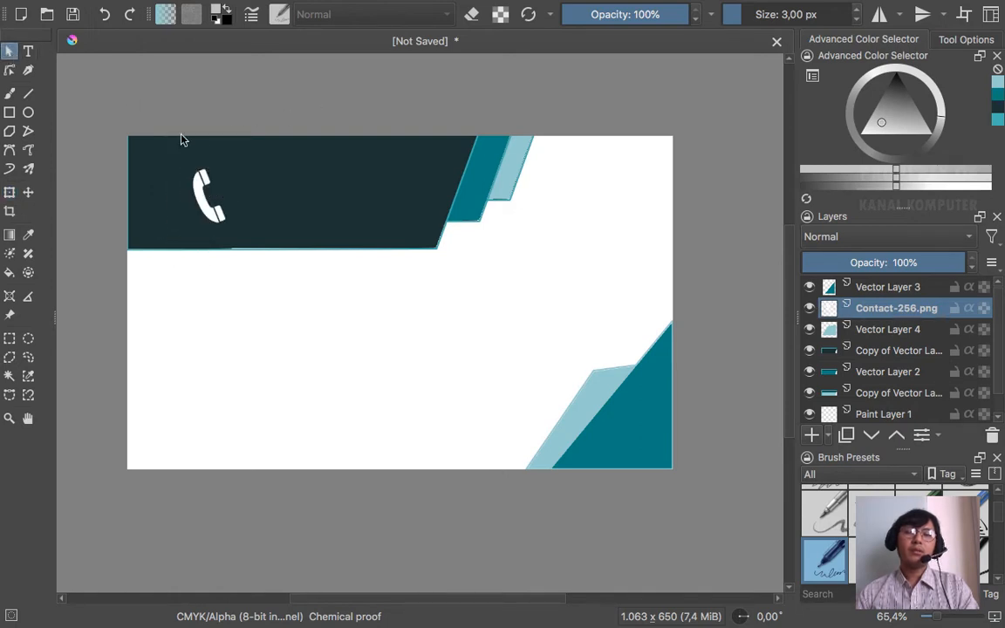
left_click(205, 199)
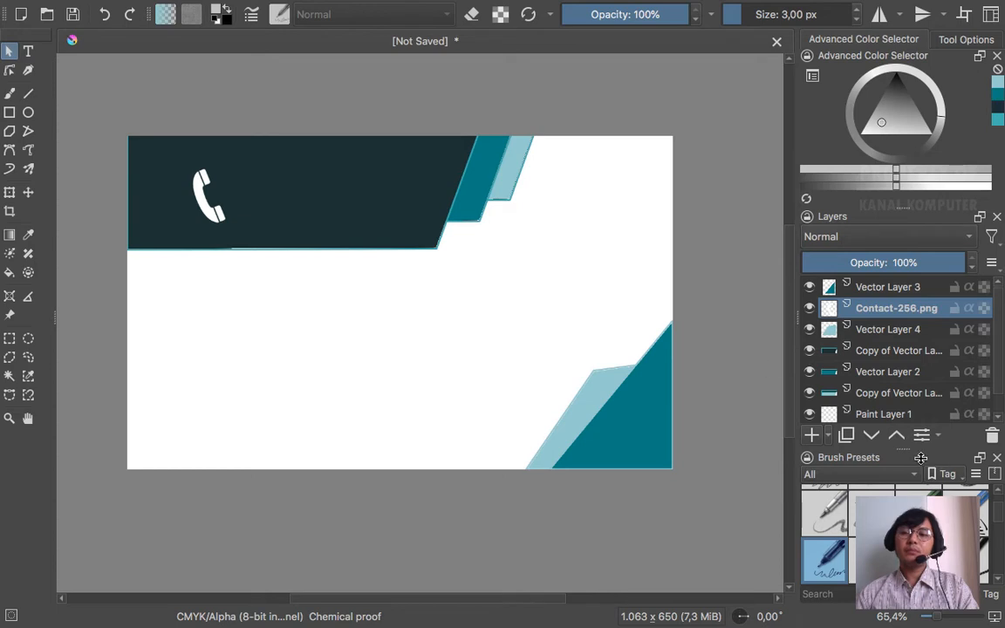
- Add Vector Layer 5 and place it just below the Contact-256.png layer
left_click(829, 436)
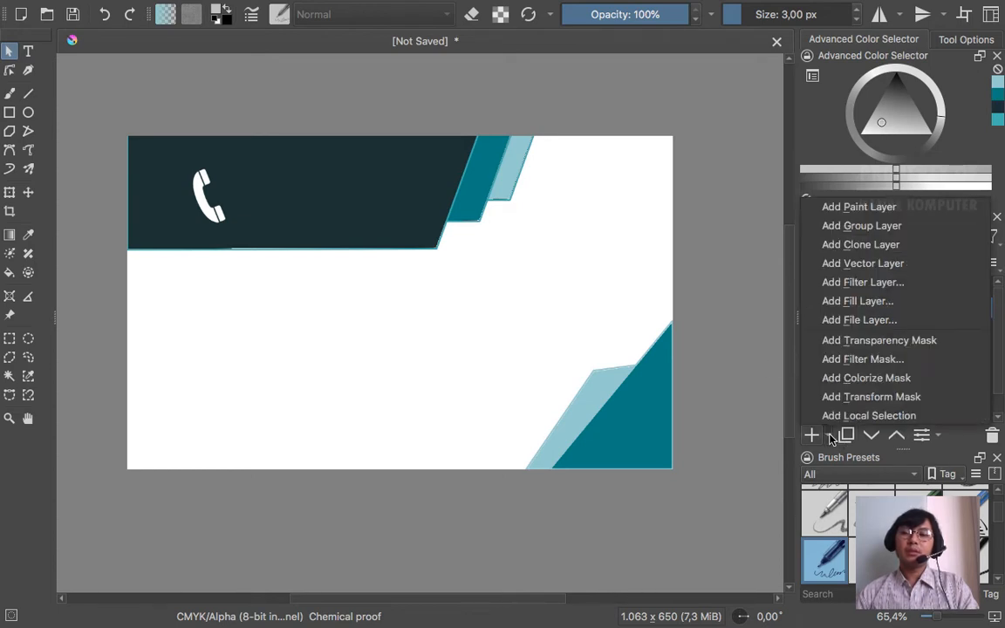
left_click(891, 265)
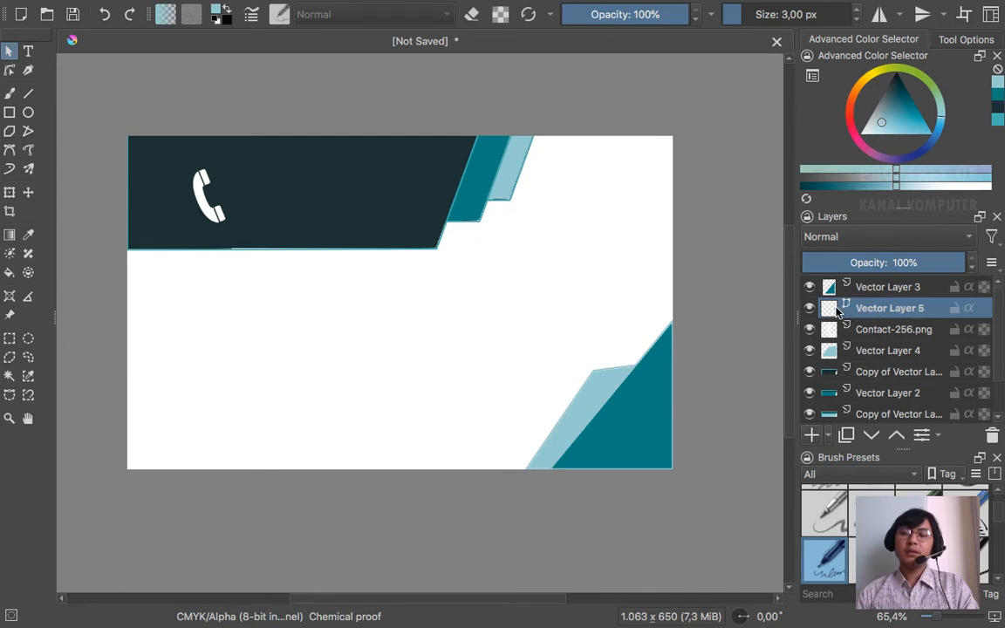
left_click_drag(835, 314, 851, 345)
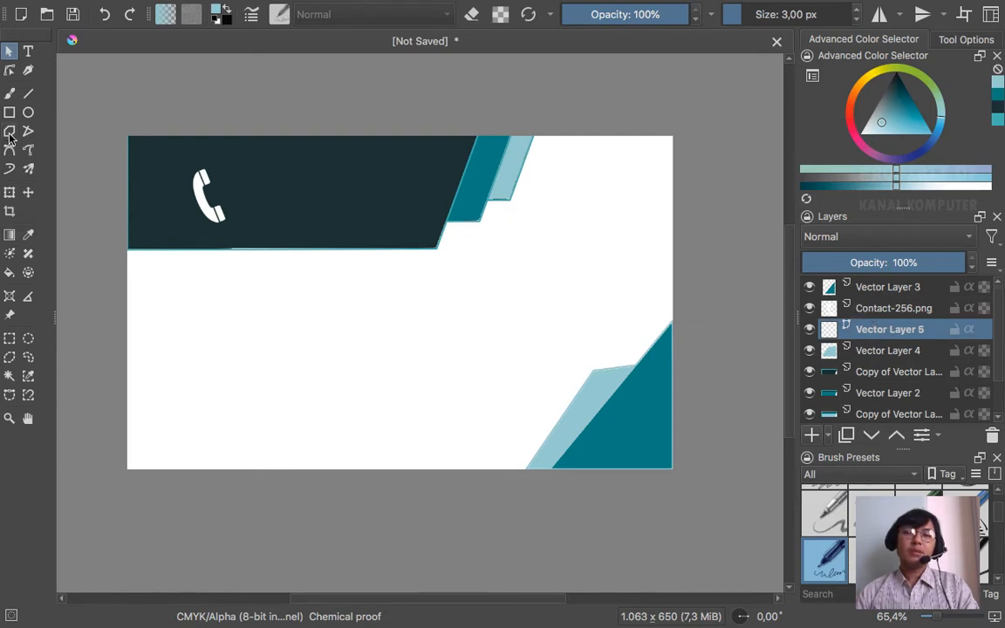
left_click(28, 111)
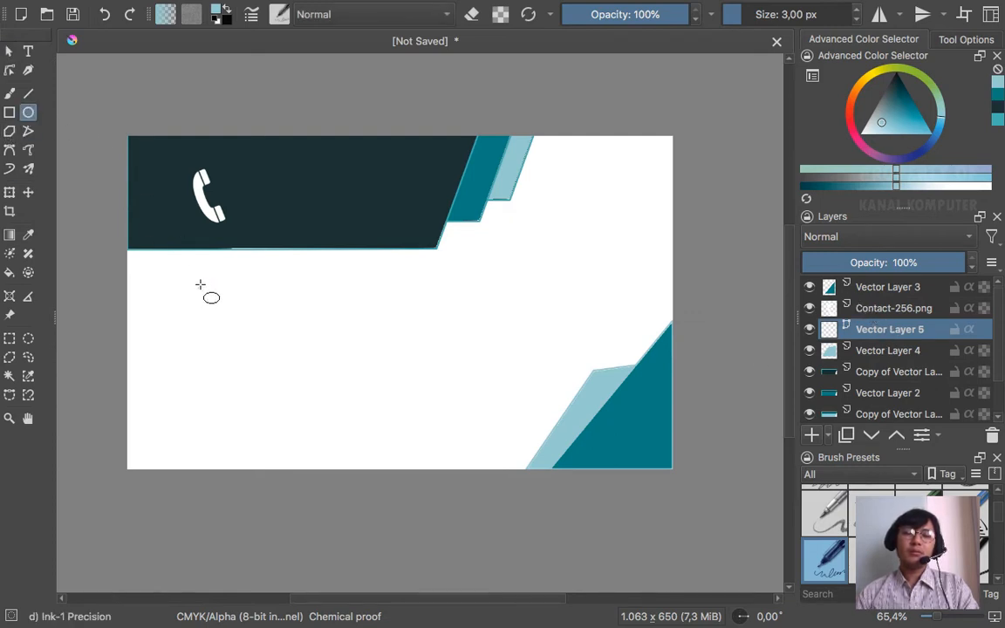
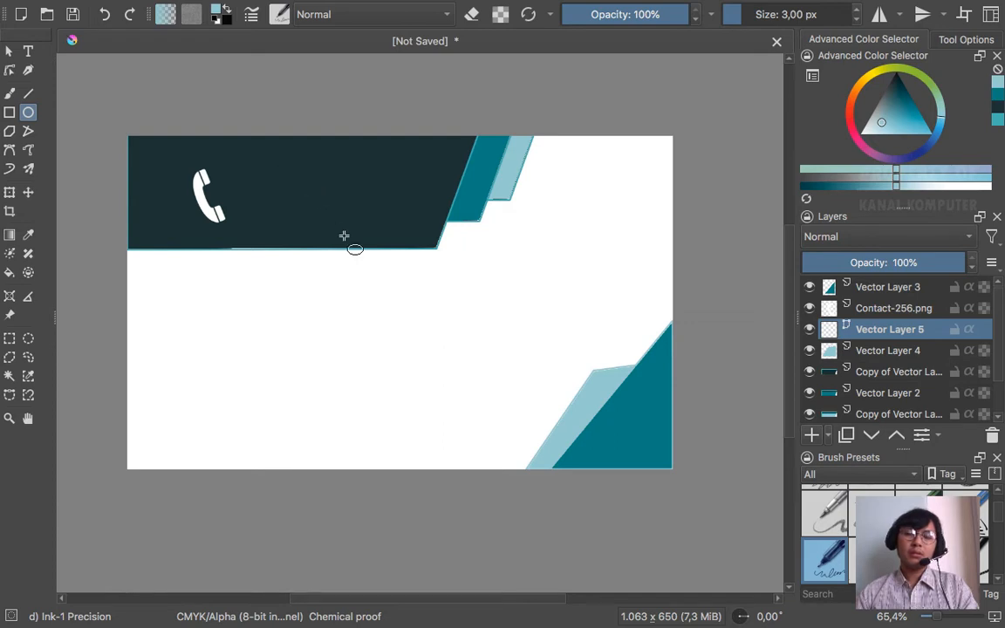
- Draw a small circle beside the phone icon in the dark header, ready to select its inside
left_click_drag(295, 177, 363, 230)
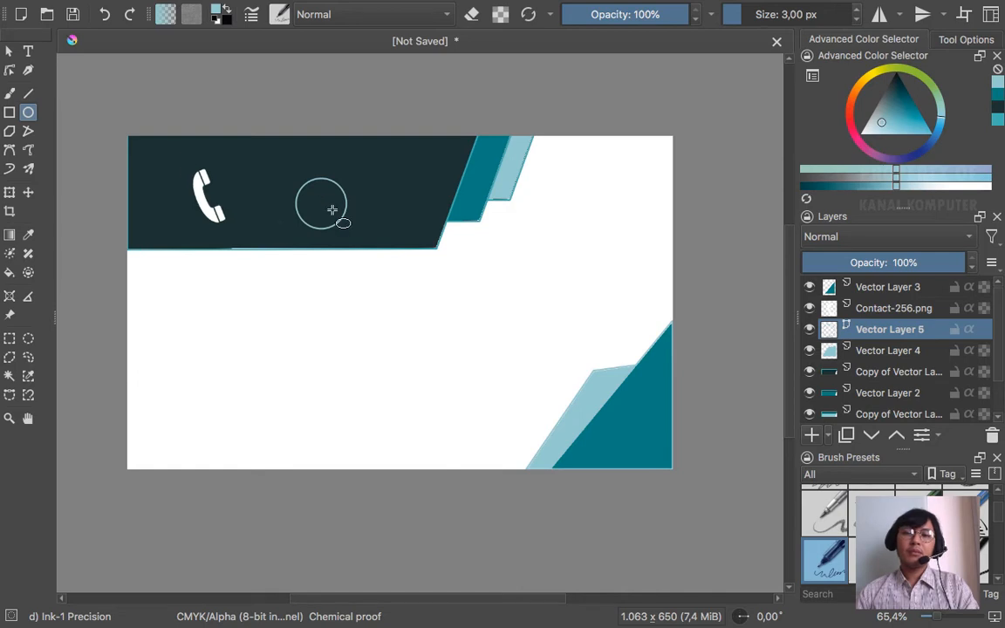
left_click(11, 376)
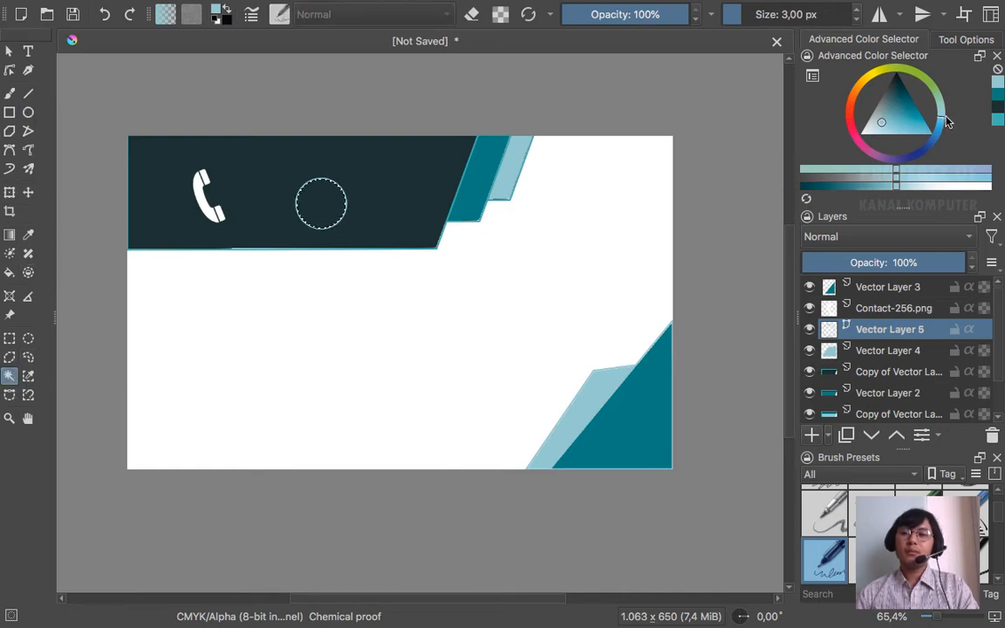
- Check the circle layer's options and compare with the reference business card
right_click(880, 339)
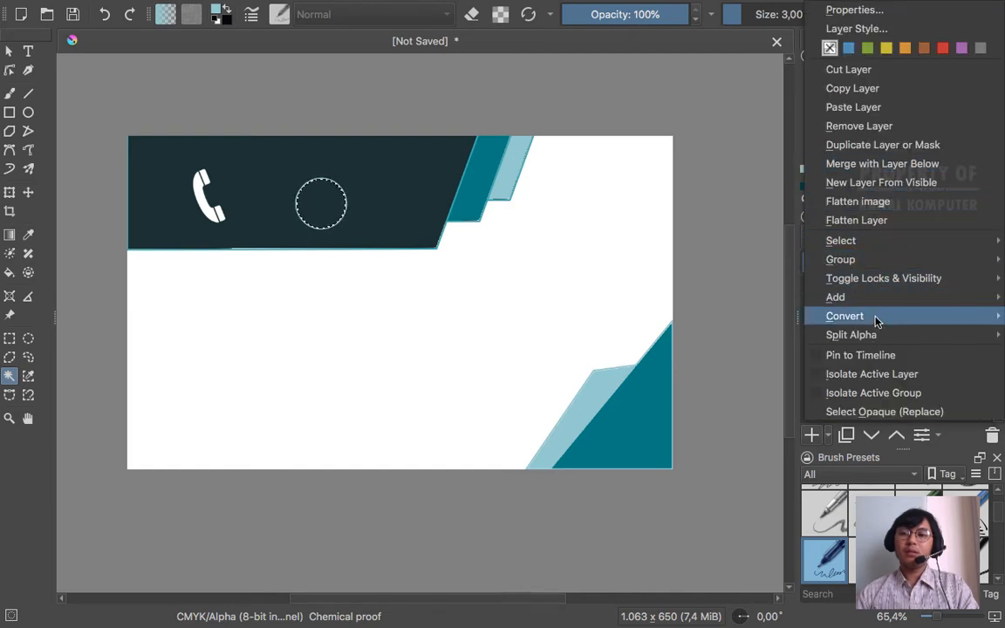
mouse_move(873, 318)
key("Escape")
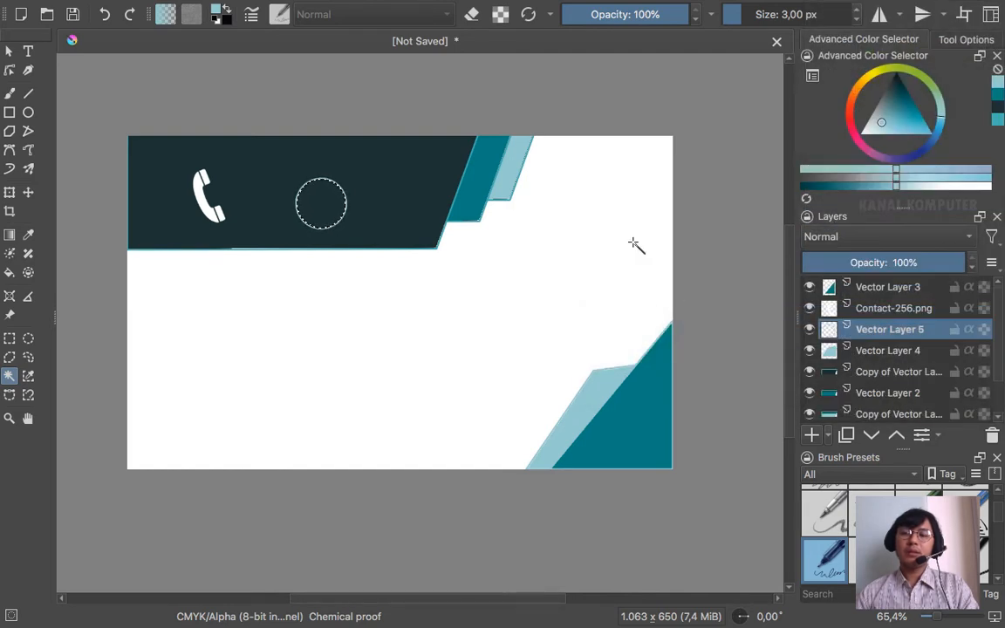
left_click(9, 272)
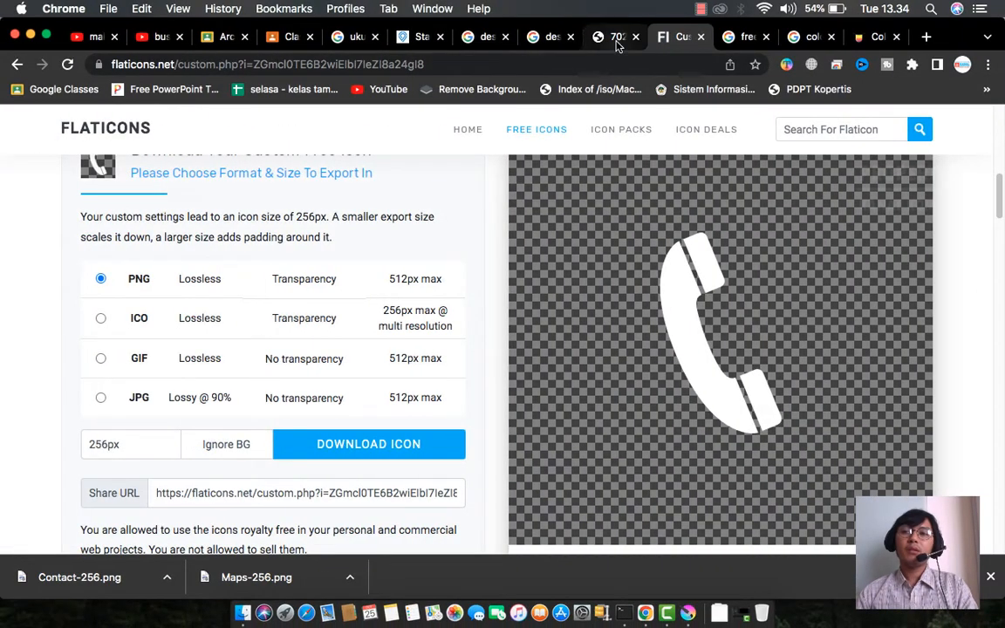
left_click(617, 39)
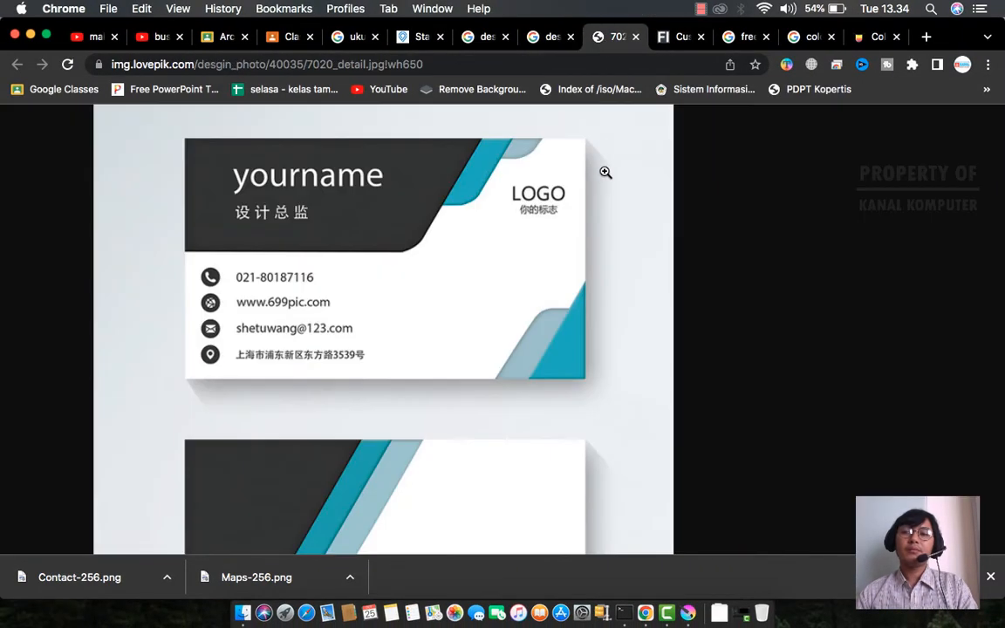
key("ctrl+Right")
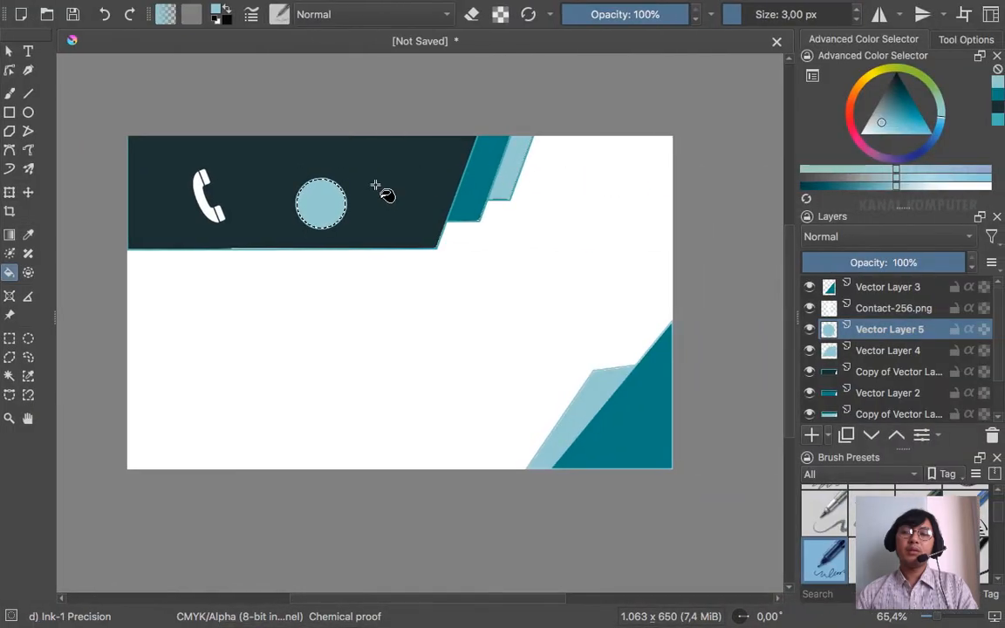
- Sample the header's dark navy and fill the circle with it
left_click(28, 234)
left_click(393, 171)
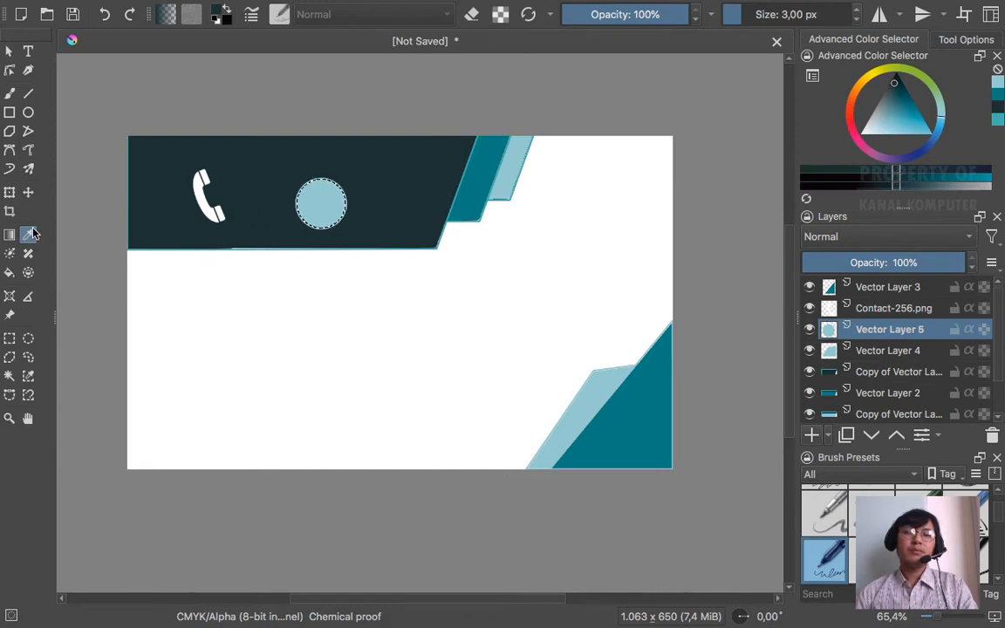
left_click(9, 272)
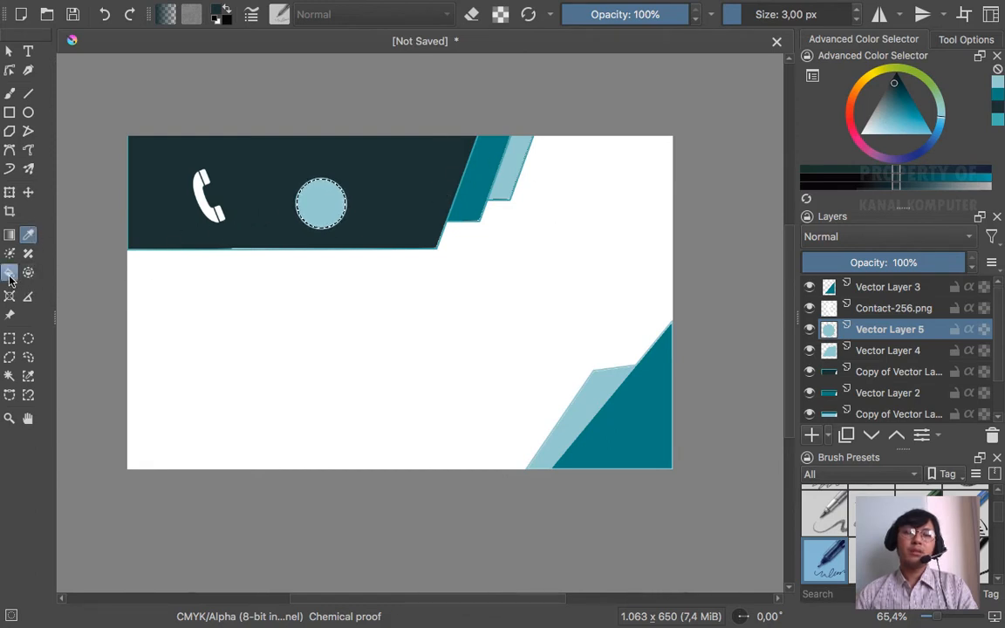
left_click(328, 196)
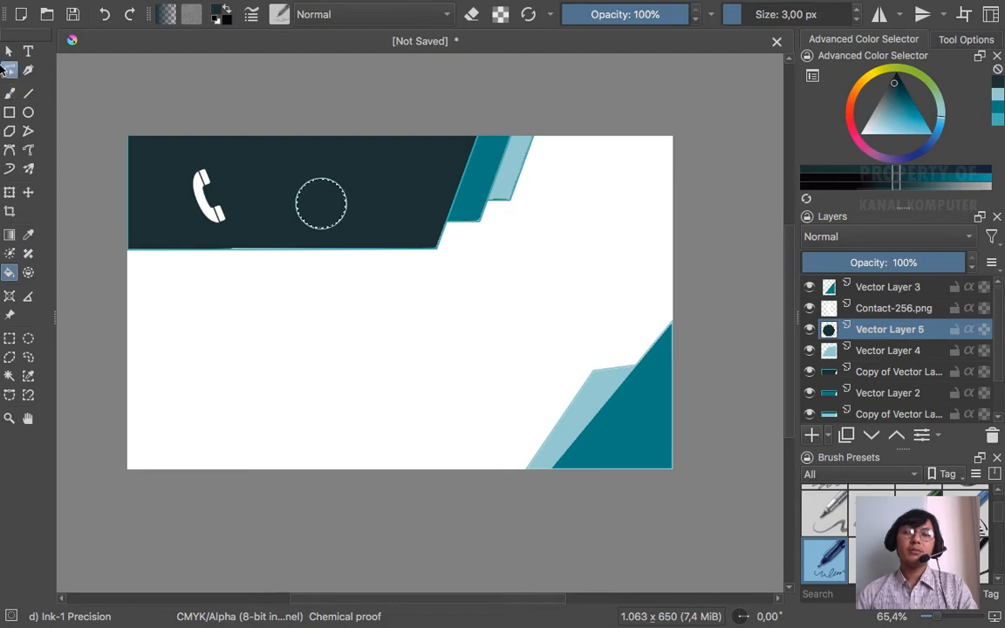
left_click(7, 52)
- Deselect and move the dark circle down onto the white area at the left edge
mouse_move(259, 7)
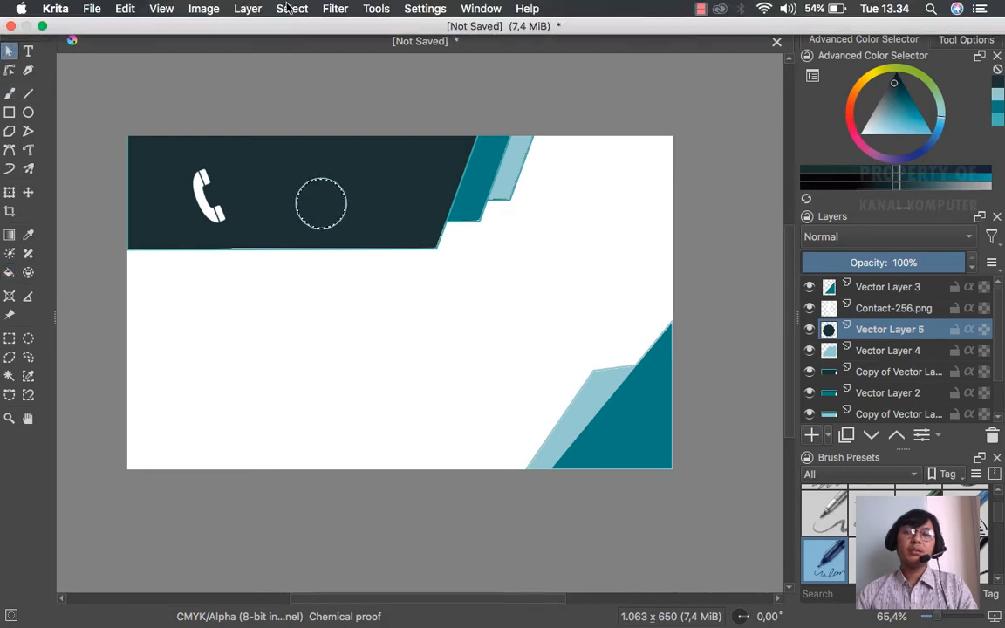
left_click(291, 9)
left_click(297, 43)
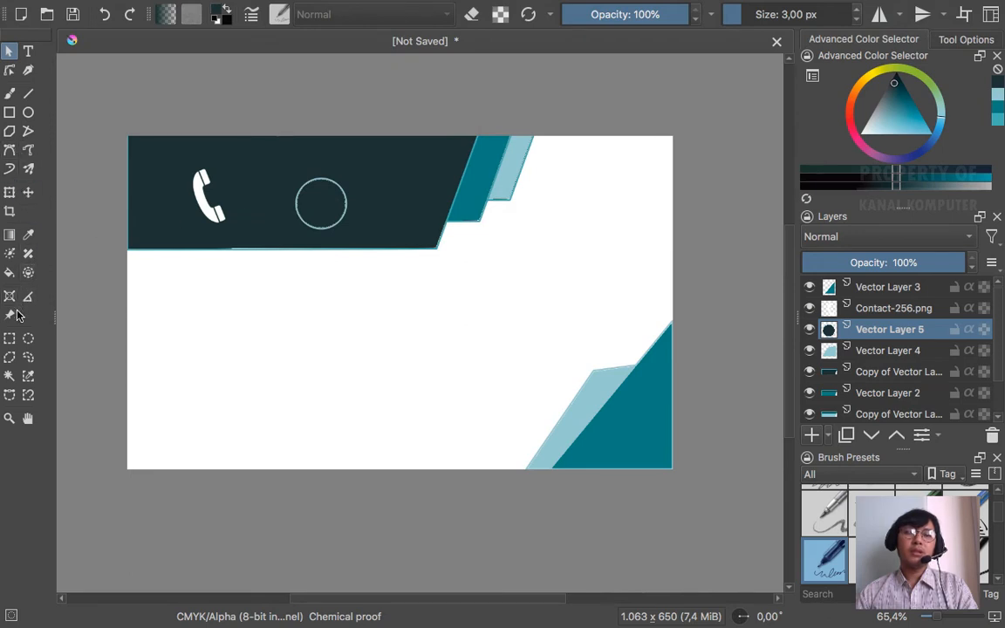
left_click(27, 192)
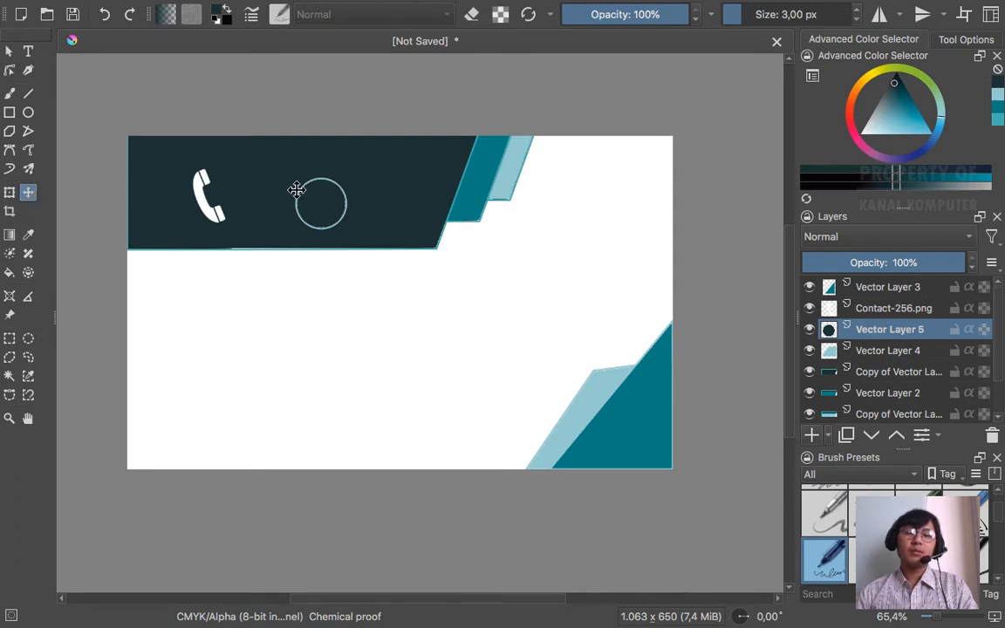
left_click_drag(310, 204, 188, 310)
key("ctrl+Left")
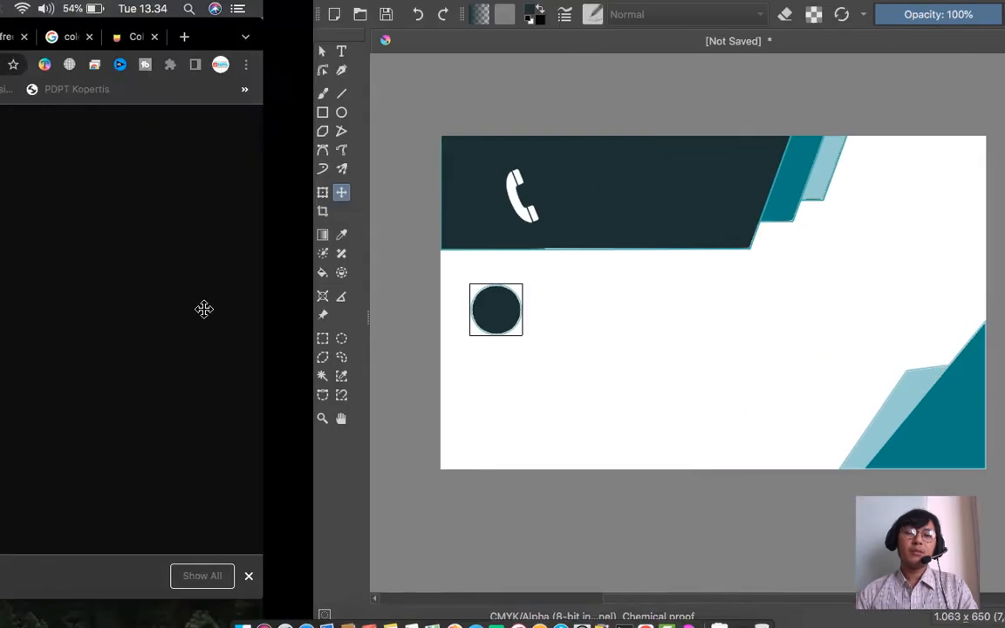
key("ctrl+Right")
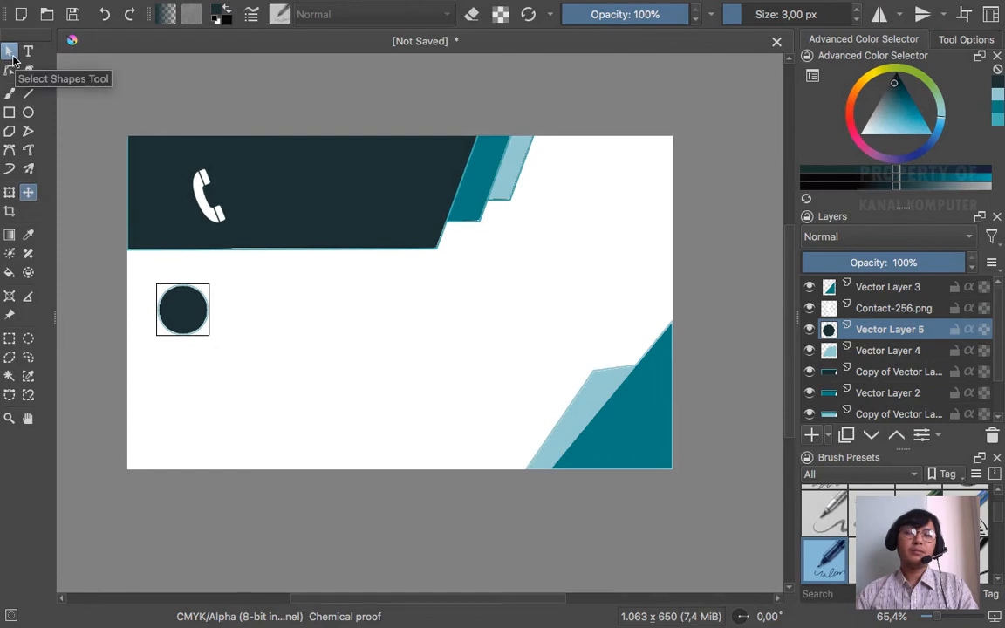
key("ctrl+Left")
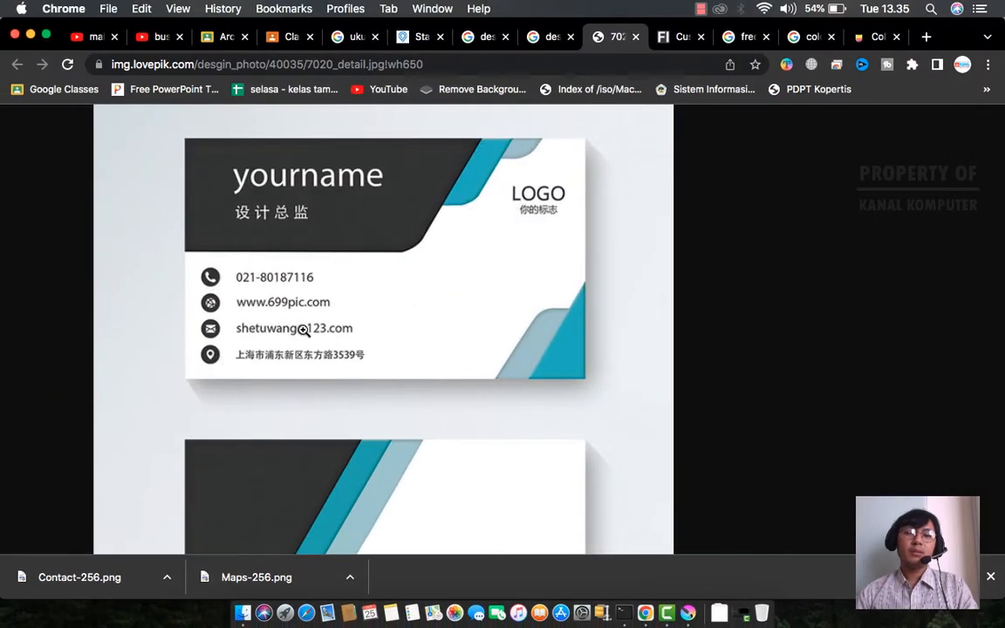
key("ctrl+Right")
- Scale the circle down to a small dot and apply the transform
left_click(9, 53)
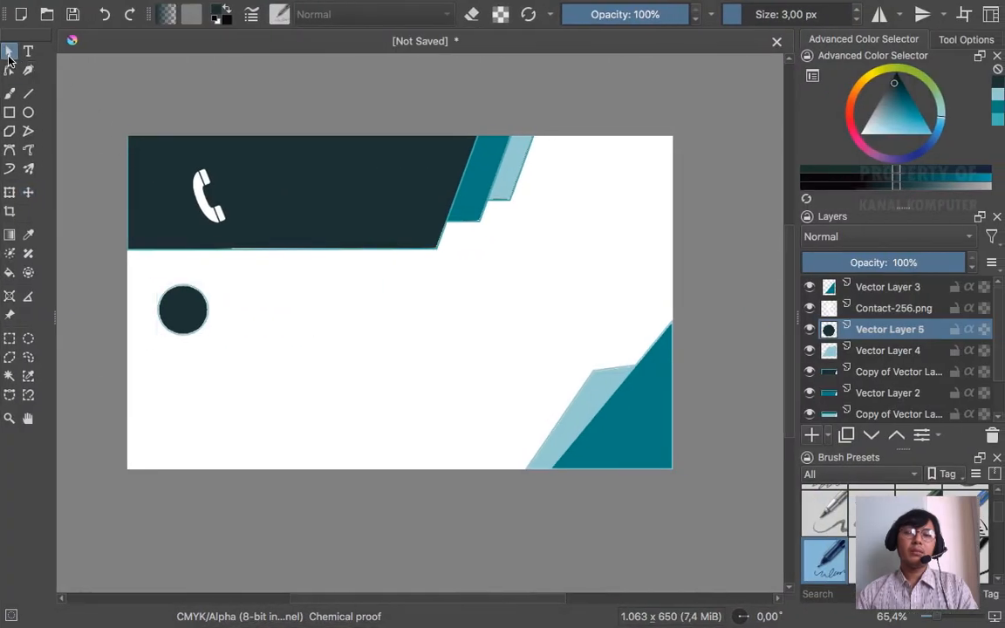
left_click(11, 193)
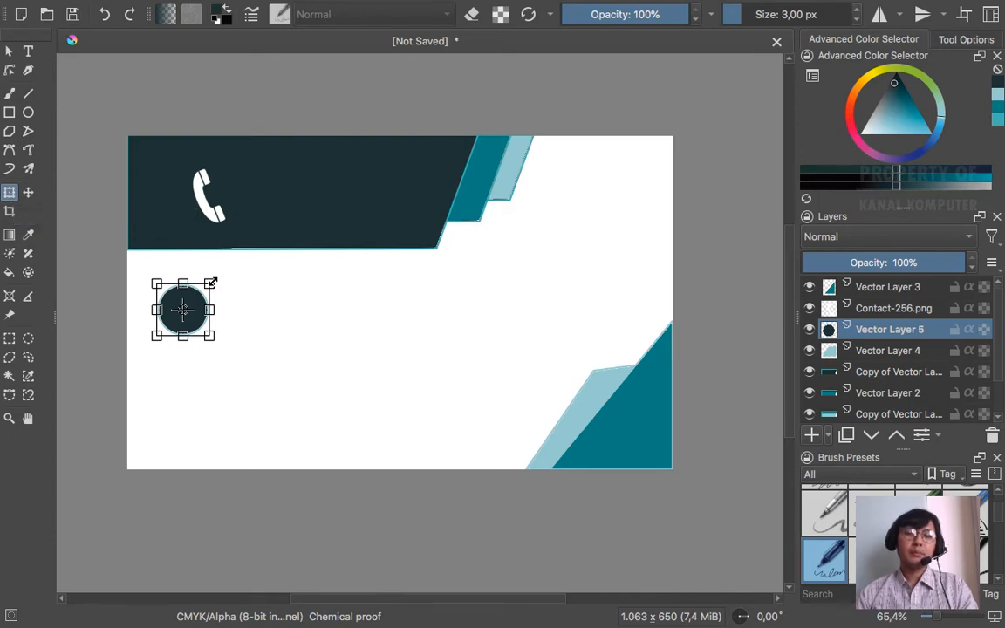
left_click_drag(211, 283, 183, 301)
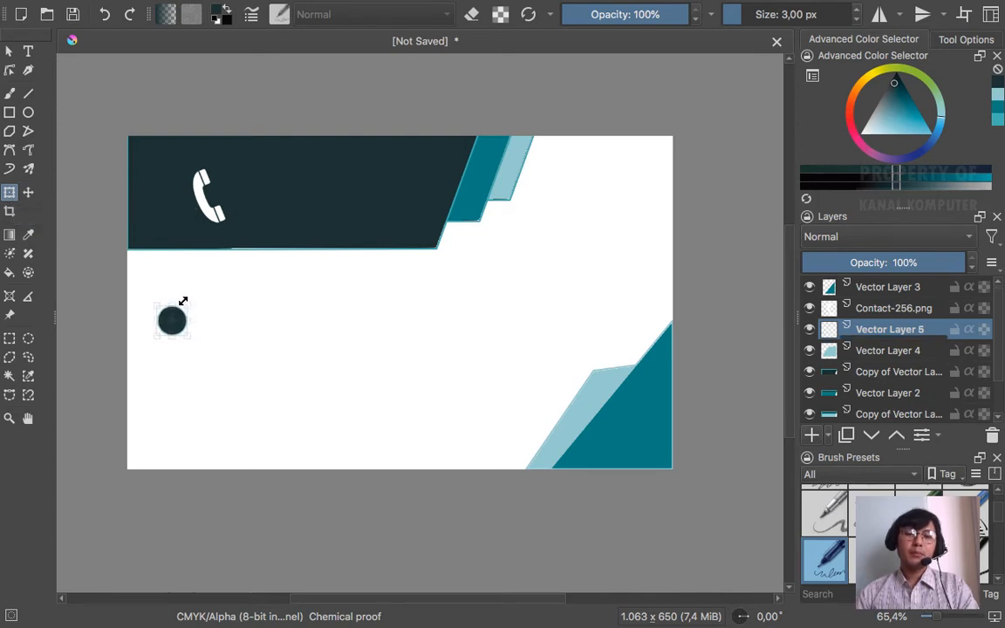
left_click(9, 50)
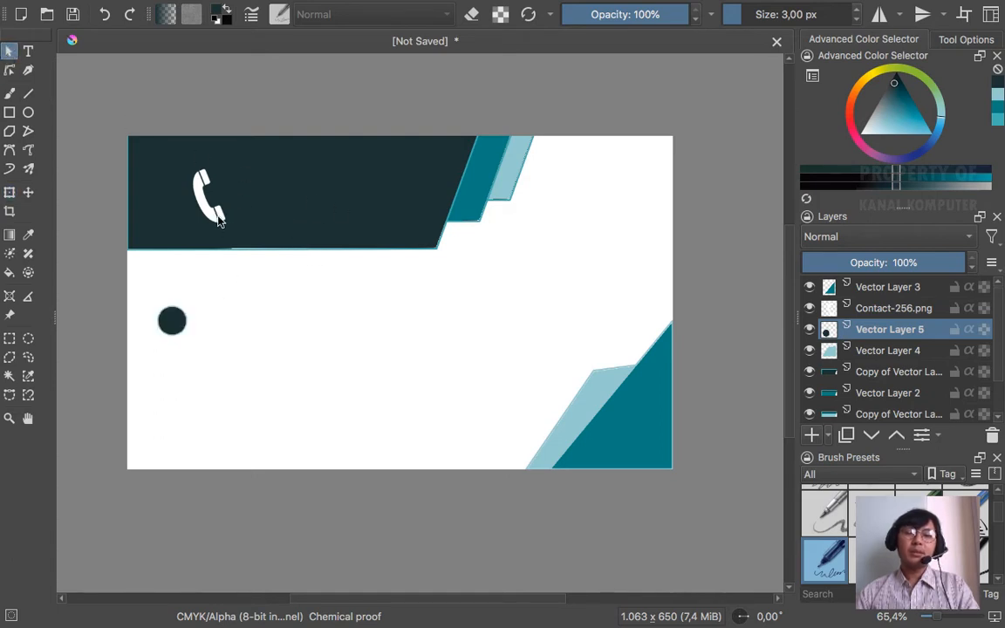
left_click(174, 323)
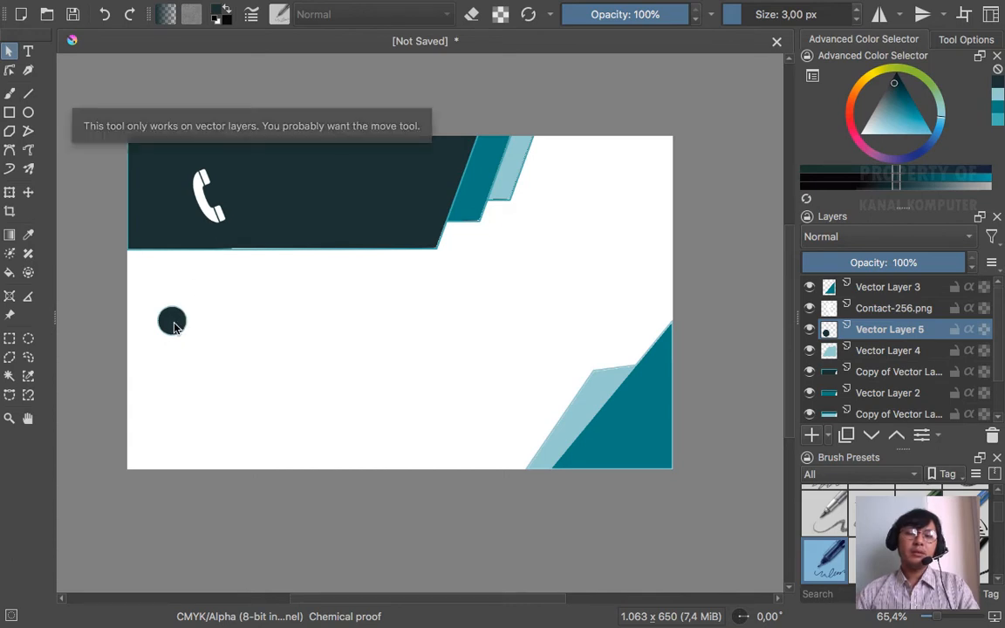
- Nudge the small dot near the card's left edge below the header and duplicate Vector Layer 5
left_click(28, 192)
left_click_drag(174, 325, 173, 309)
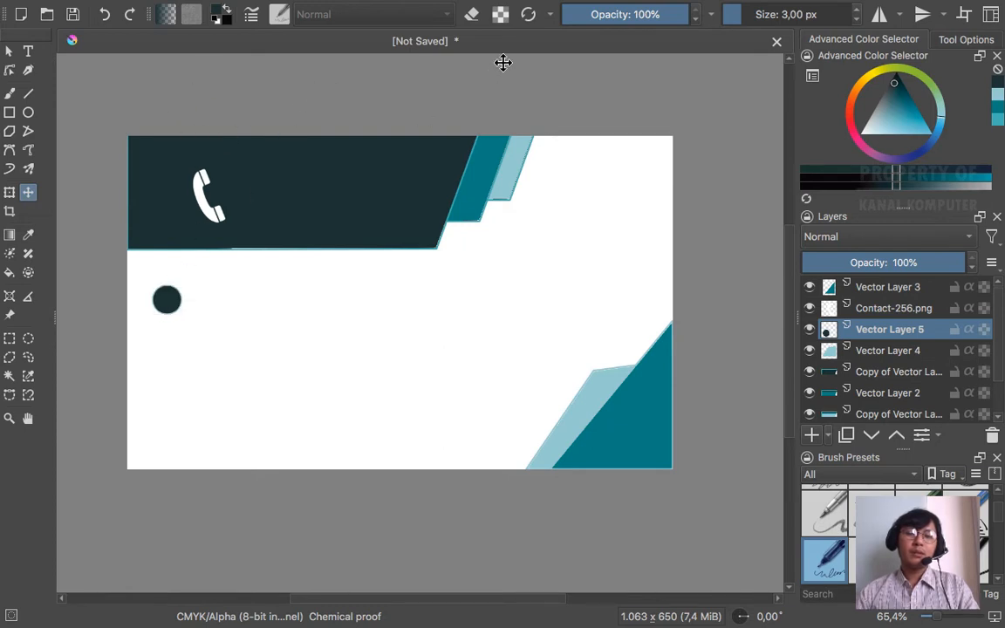
left_click(177, 290)
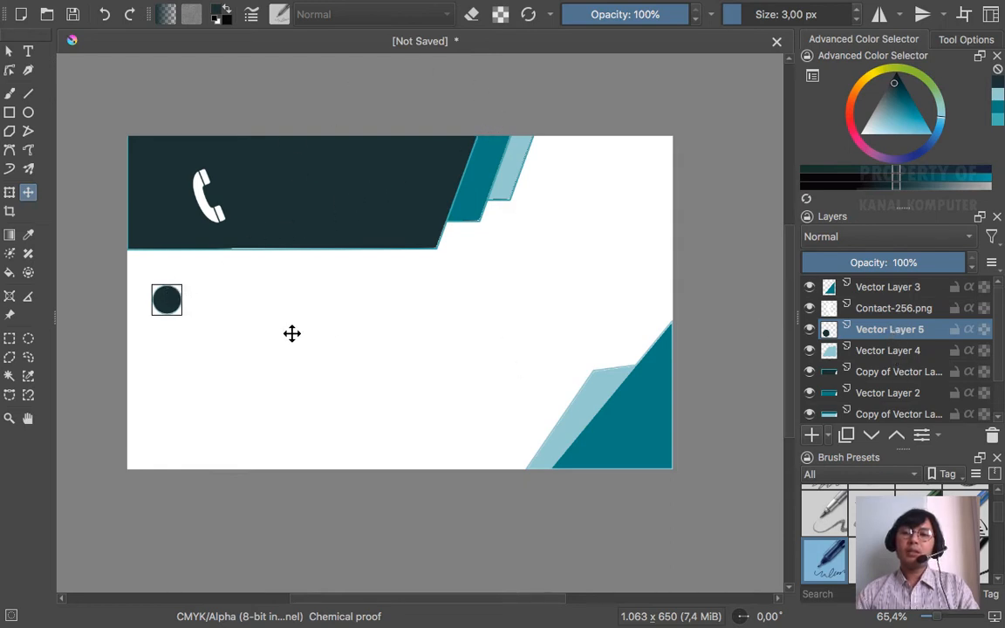
mouse_move(171, 300)
left_mouse_down()
mouse_move(165, 286)
mouse_move(165, 296)
left_mouse_up()
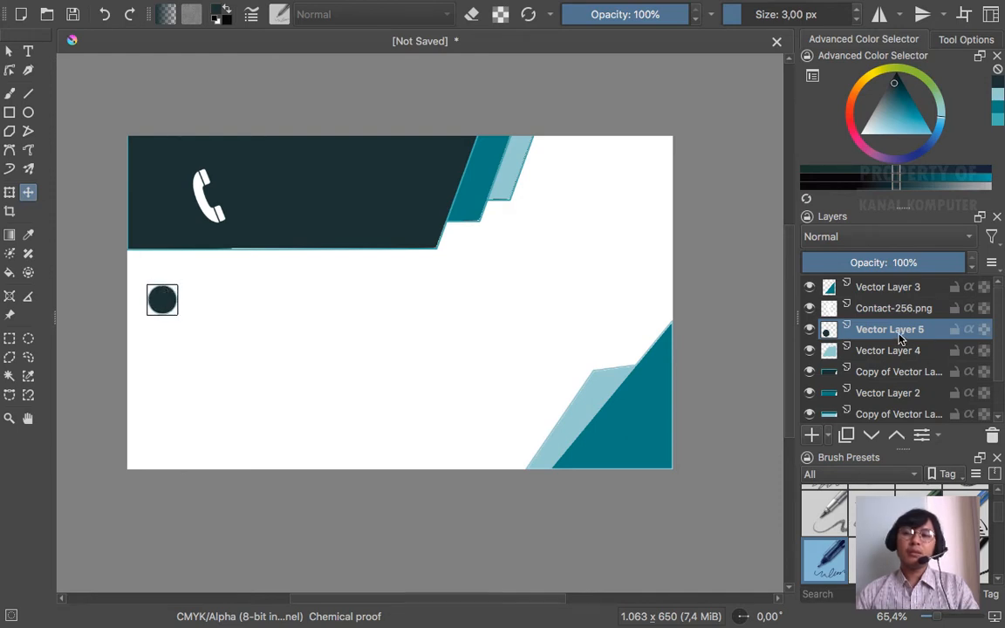
mouse_move(897, 339)
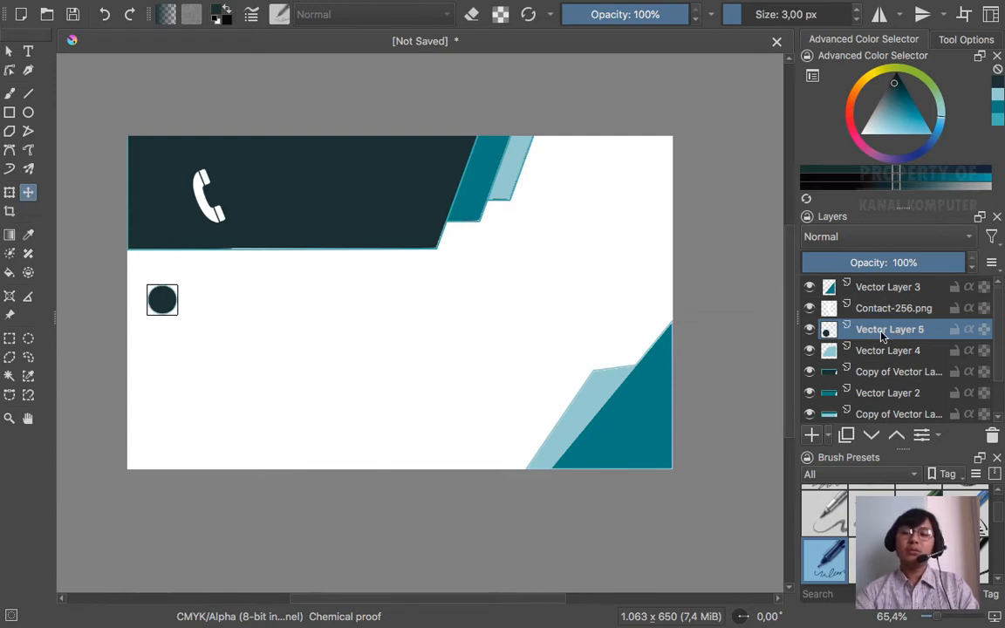
key("ctrl+j")
key("ctrl+j")
key("ctrl+j")
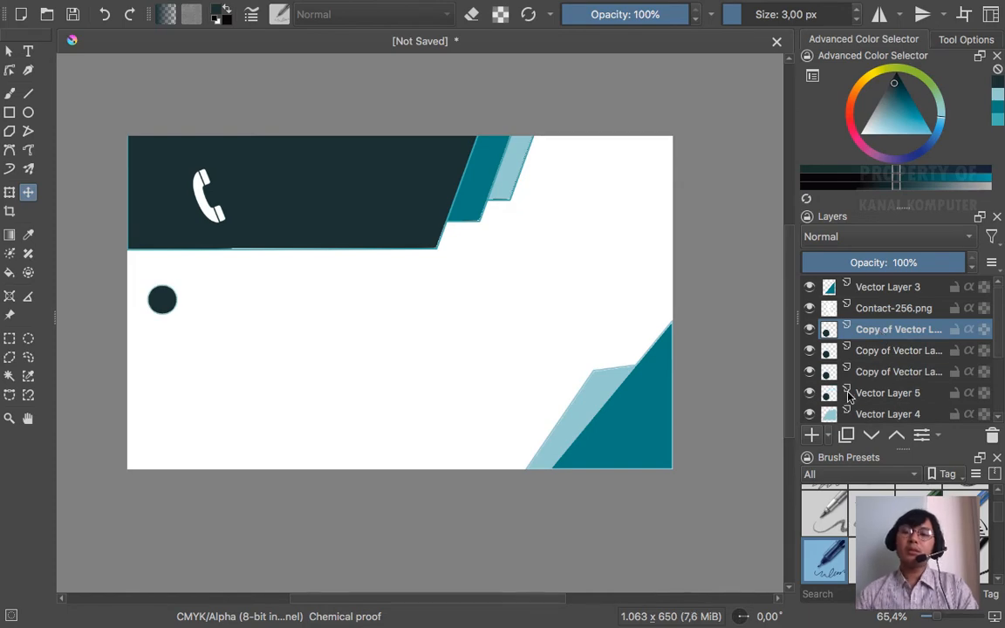
- Move the original circle on Vector Layer 5 down below its copy
key("ctrl+Left")
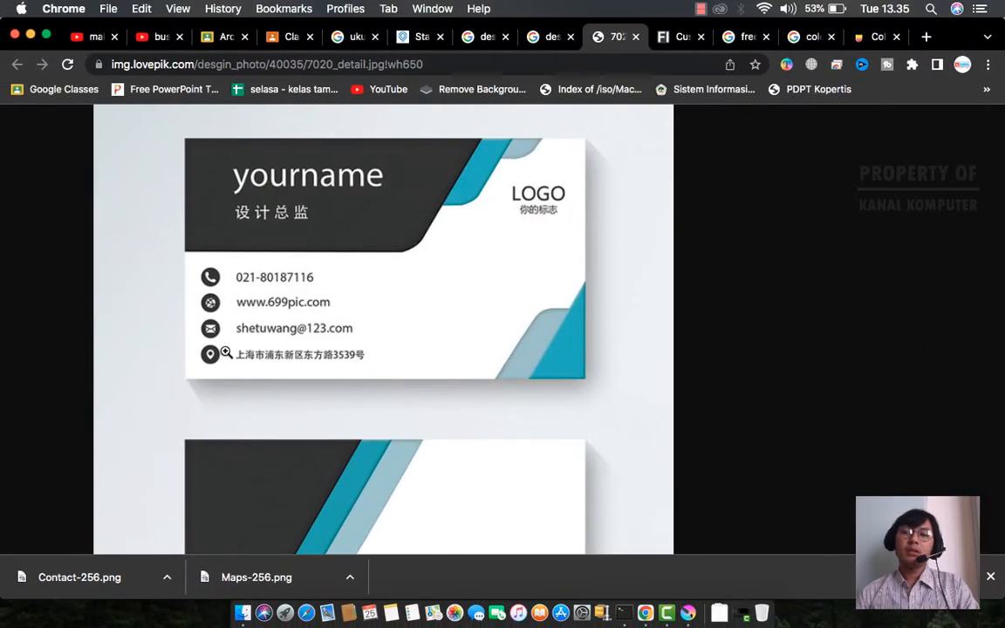
key("ctrl+Right")
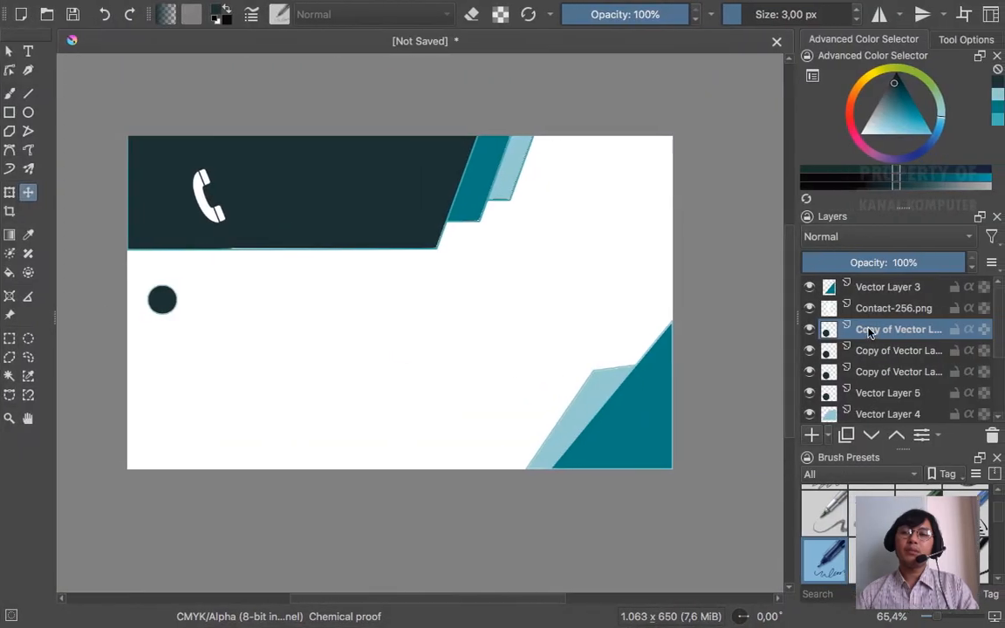
left_click(28, 194)
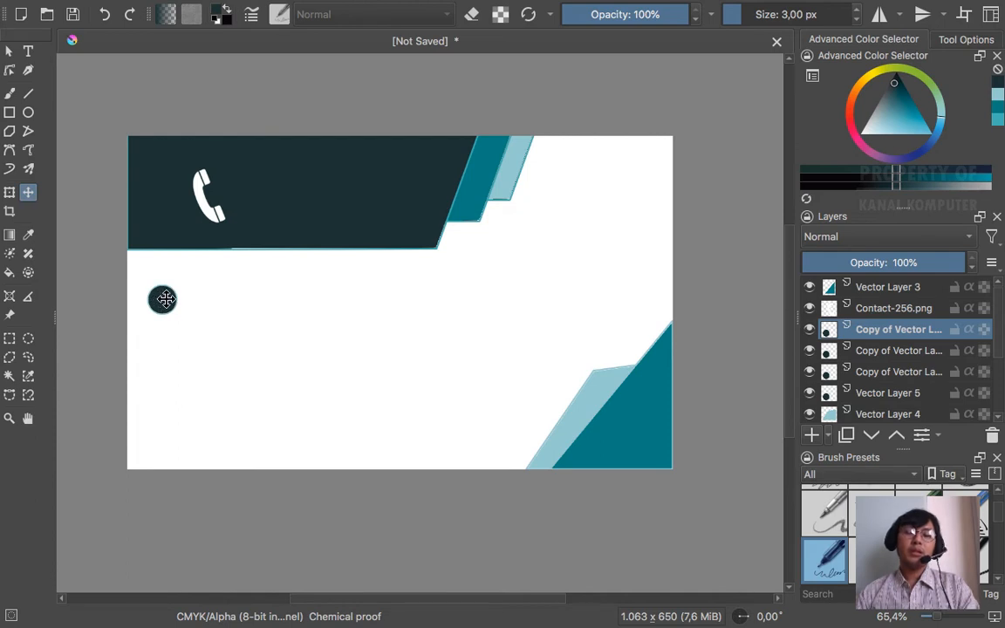
mouse_move(166, 299)
left_mouse_down()
mouse_move(164, 321)
mouse_move(173, 320)
left_mouse_up()
left_click(868, 392)
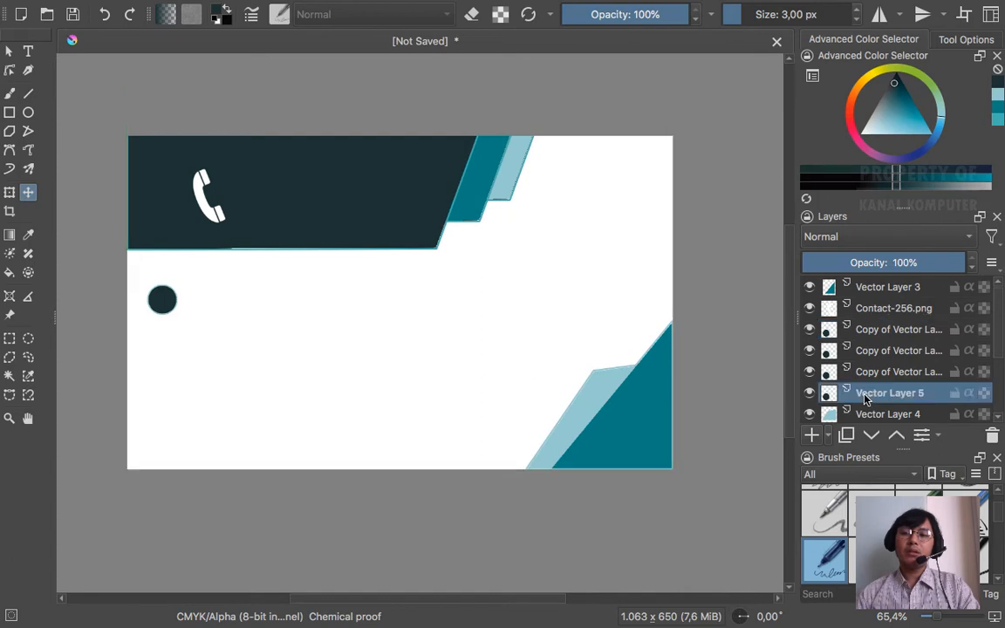
left_click_drag(164, 299, 161, 340)
key("super+z")
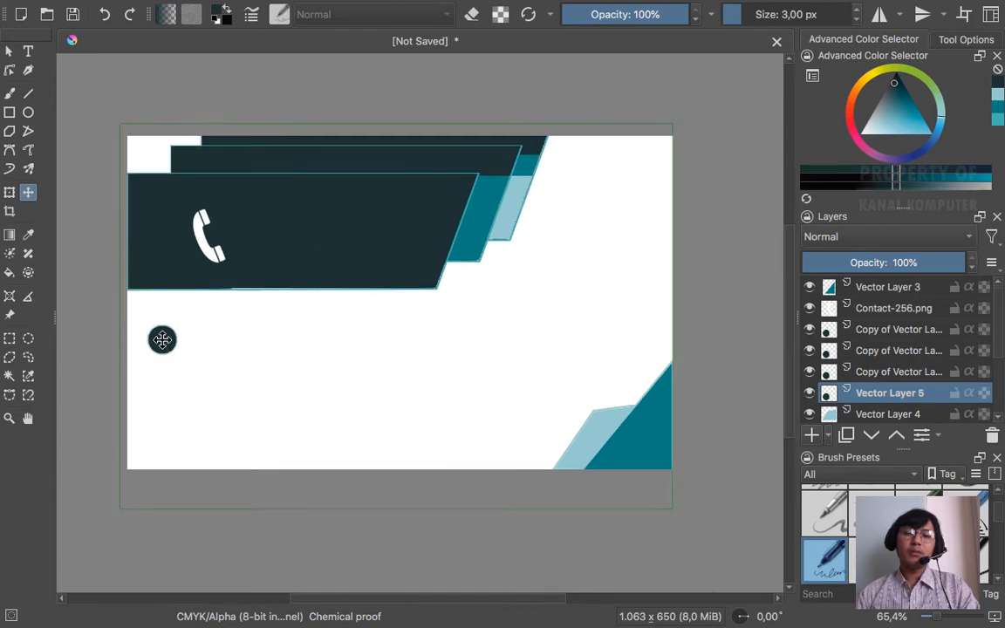
key("super+z")
left_click_drag(170, 303, 159, 383)
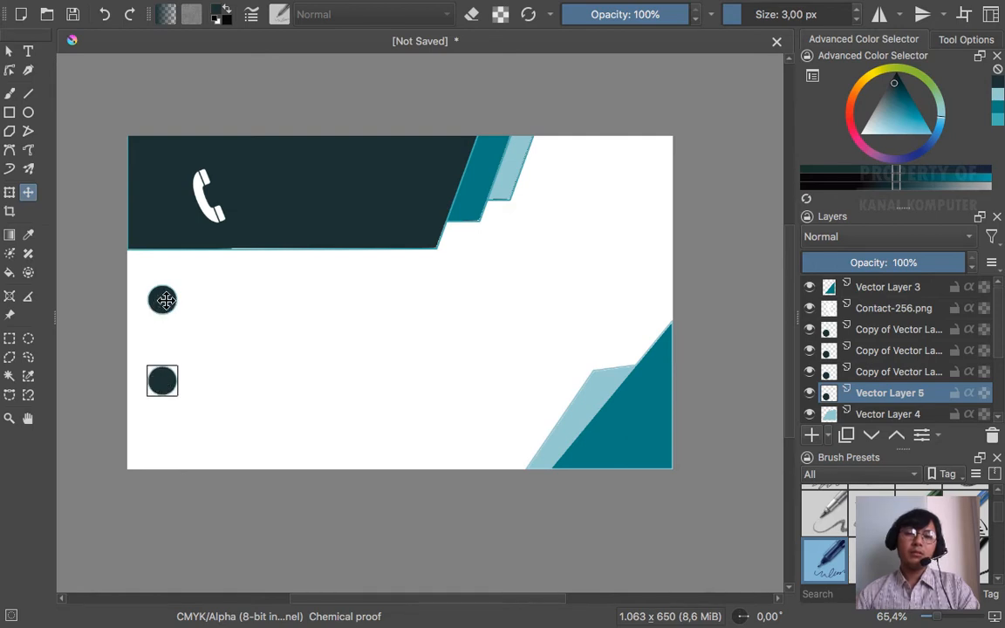
- Reposition the remaining circle copies into an evenly spaced column of four dots
left_click(833, 372)
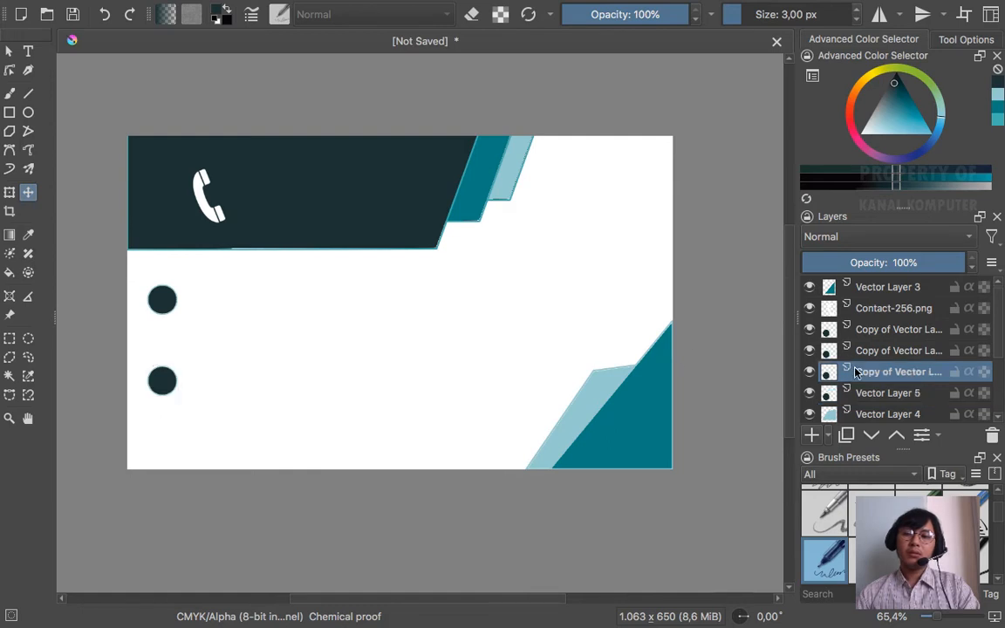
left_click(164, 298)
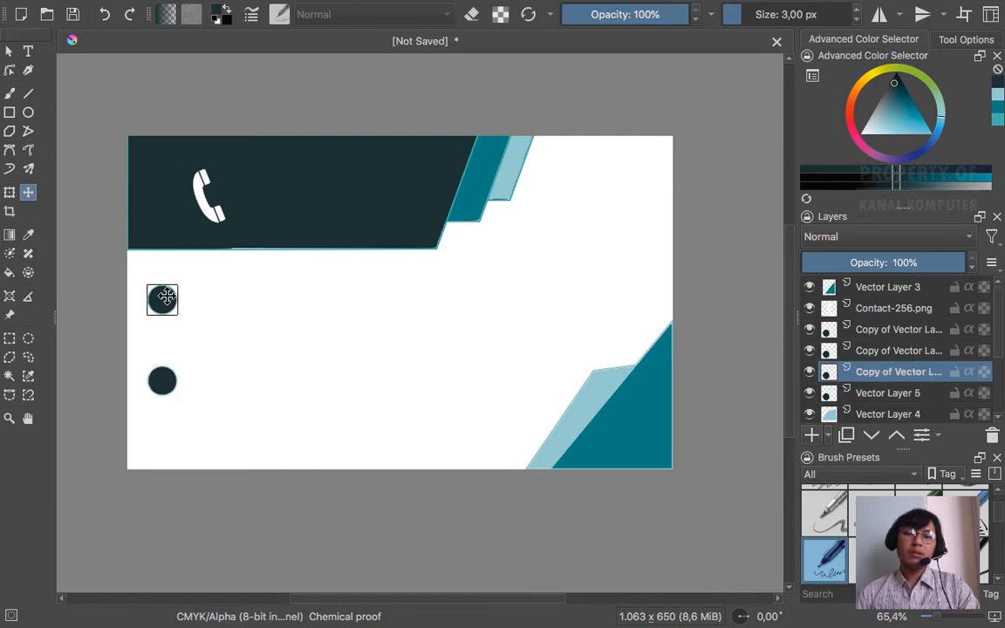
left_click_drag(165, 302, 165, 340)
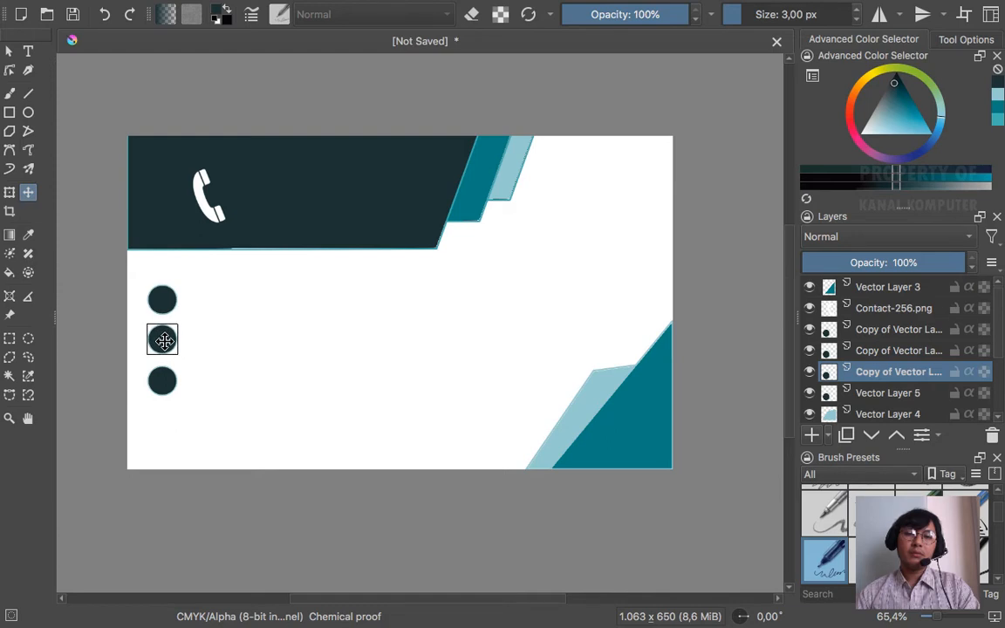
left_click(899, 354)
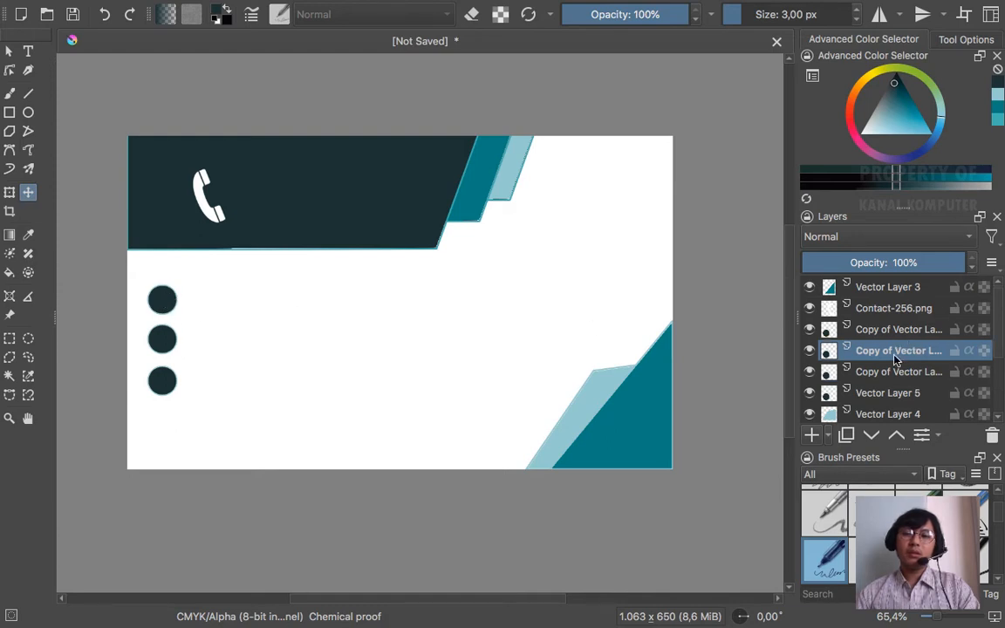
left_click(166, 303)
left_click_drag(165, 303, 177, 421)
key("super+z")
left_click(163, 300)
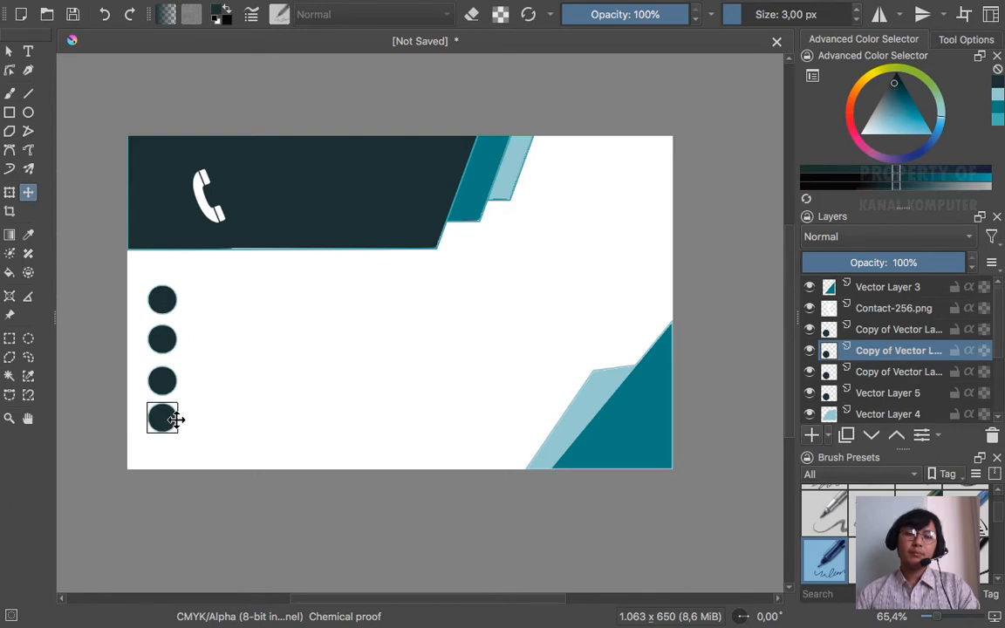
left_click(463, 116)
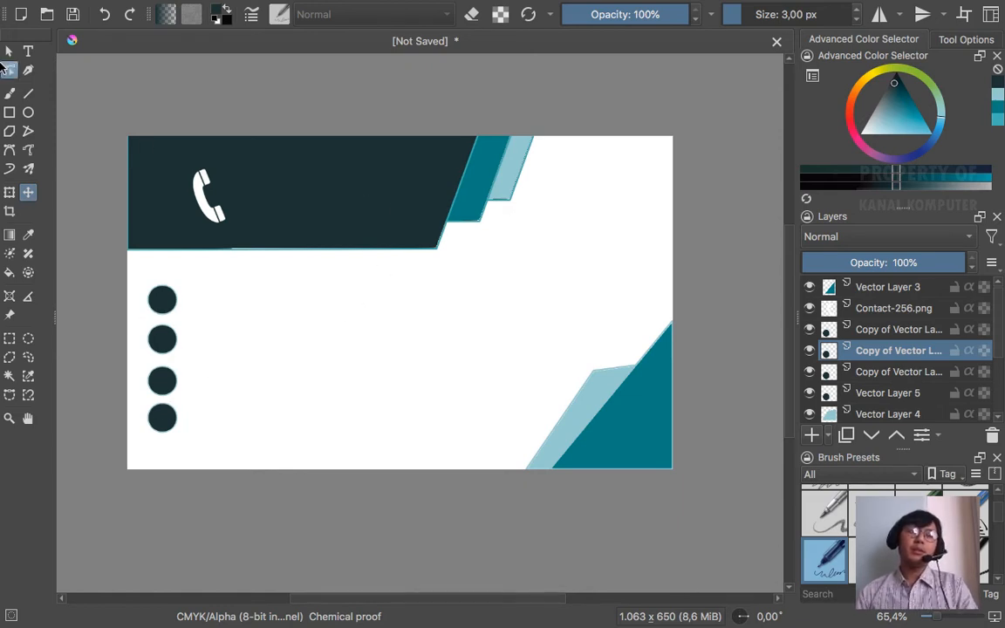
left_click(9, 51)
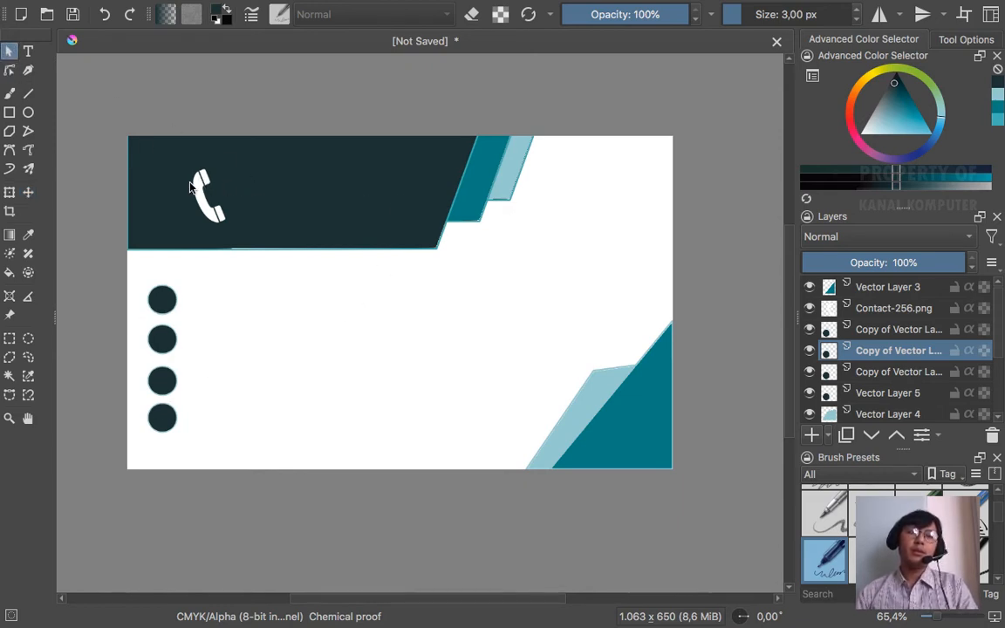
- Move the Contact-256.png phone icon out of the header onto the top circle
left_click(8, 194)
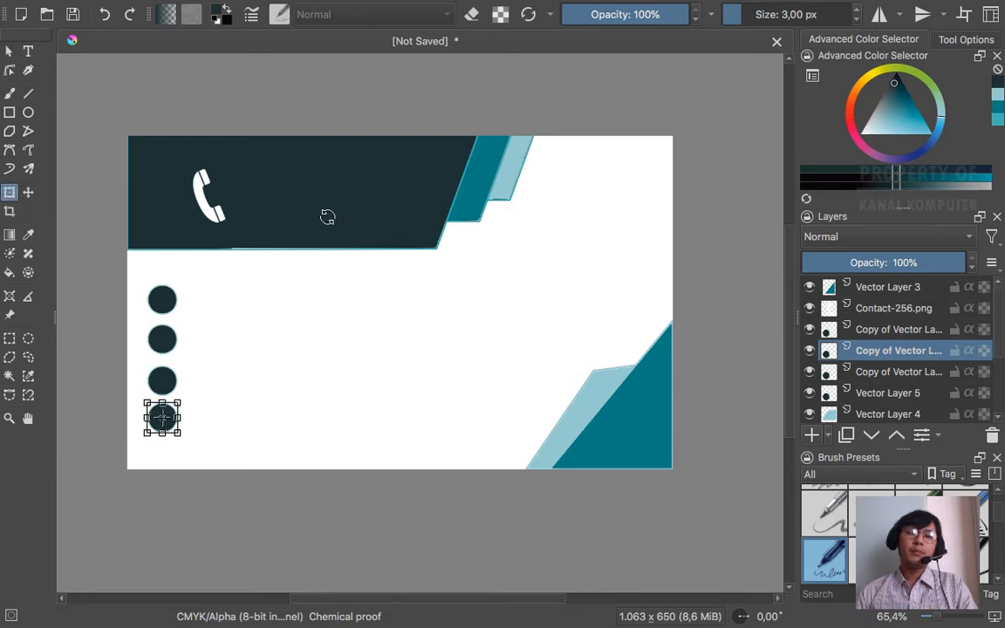
scroll(962, 352, "down", 3)
scroll(925, 327, "up", 3)
left_click(886, 311)
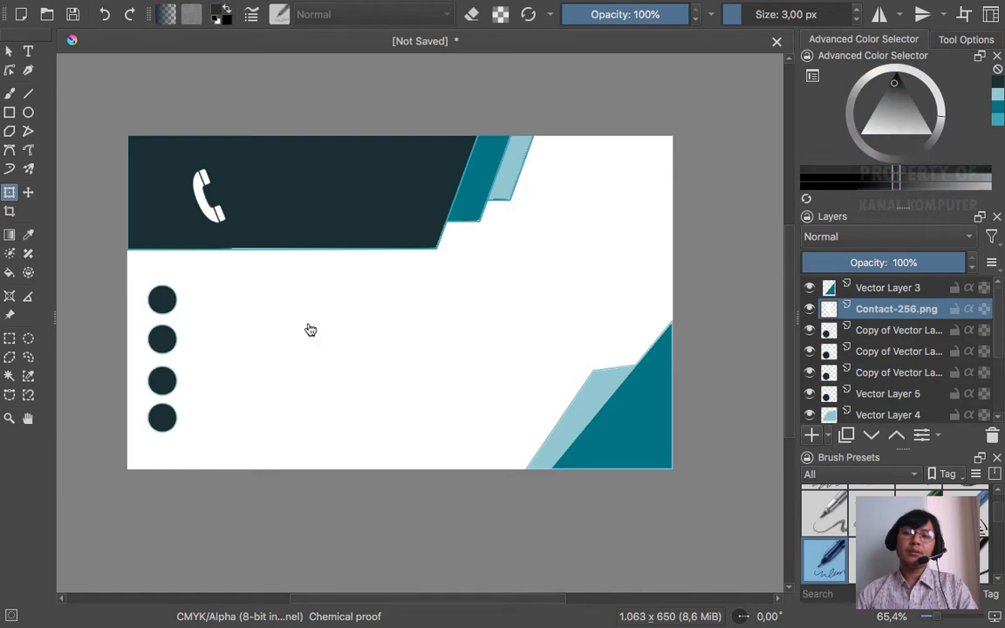
left_click(208, 180)
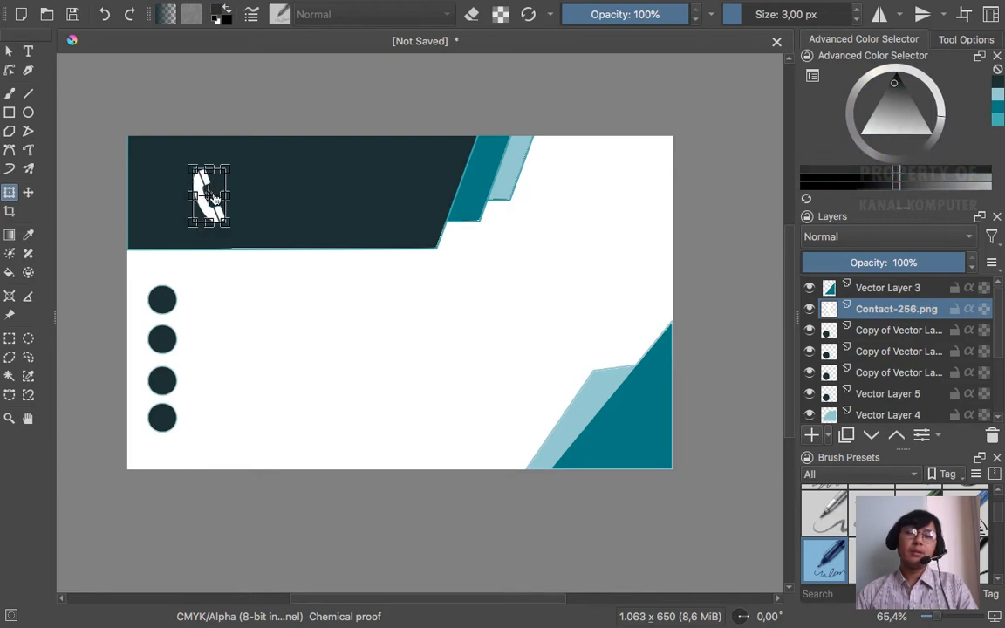
left_click_drag(216, 183, 166, 294)
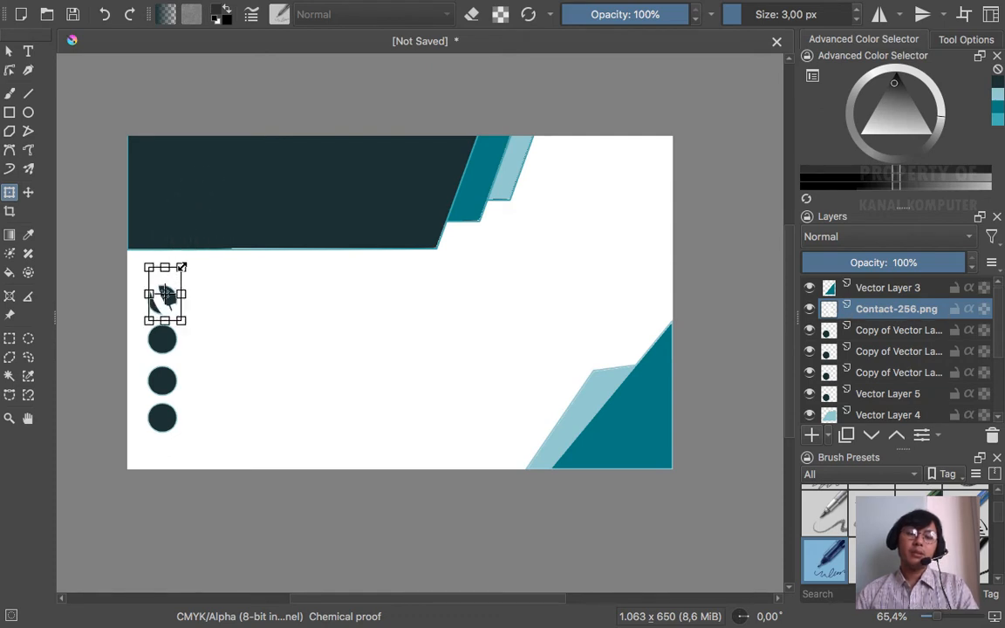
key("Return")
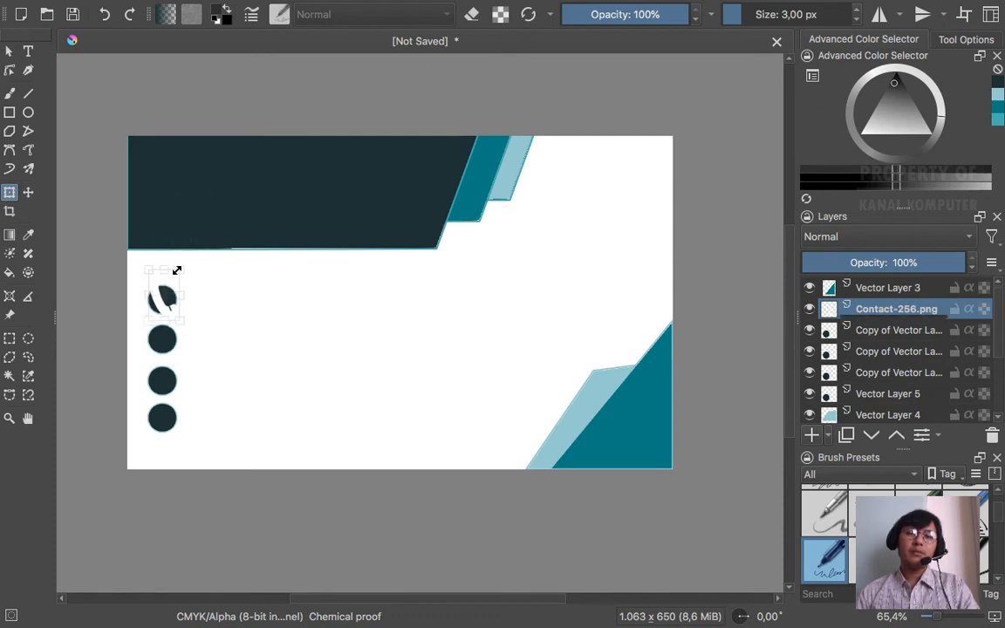
- Shrink the phone icon and centre it inside the top dark circle
left_click(167, 294)
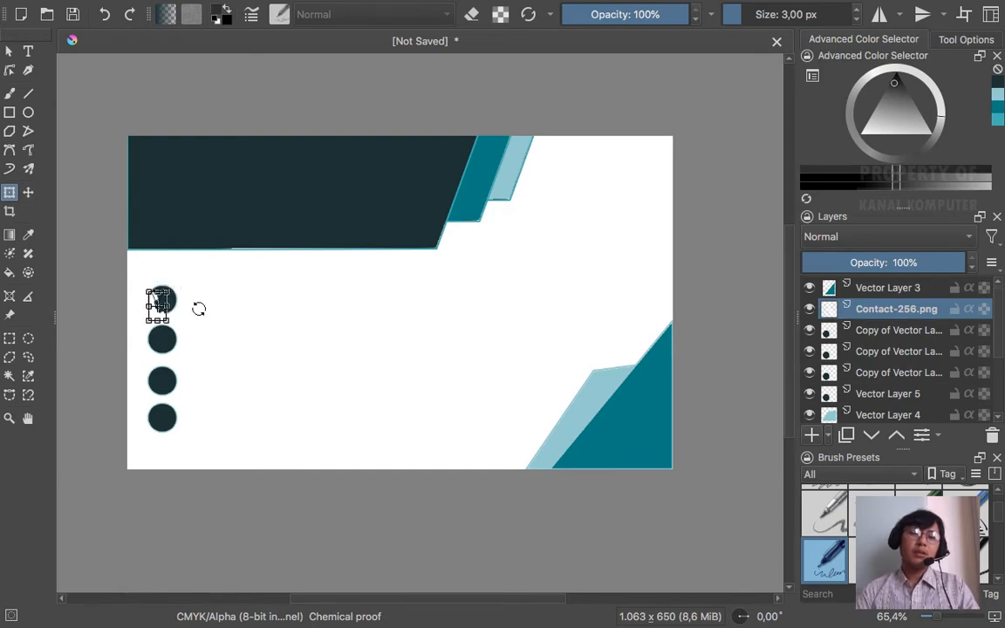
scroll(158, 306, "up", 6)
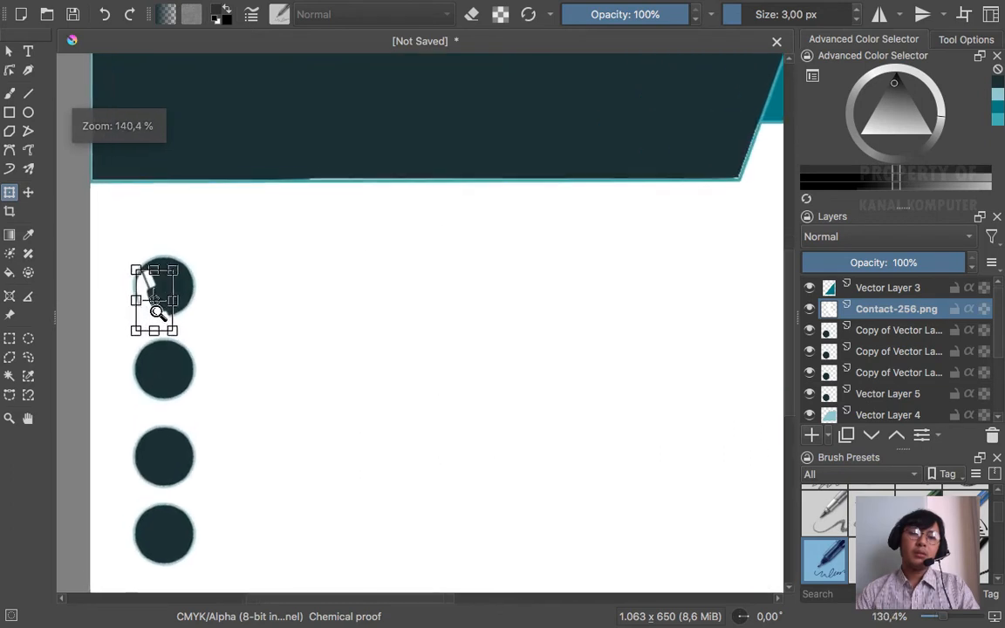
scroll(158, 312, "up", 1)
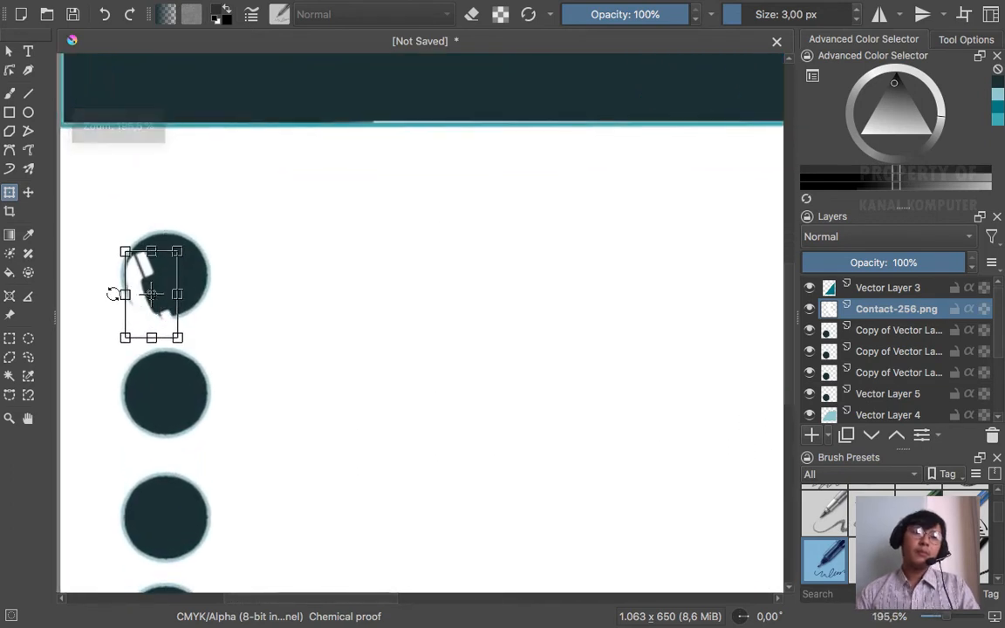
left_click_drag(152, 301, 160, 298)
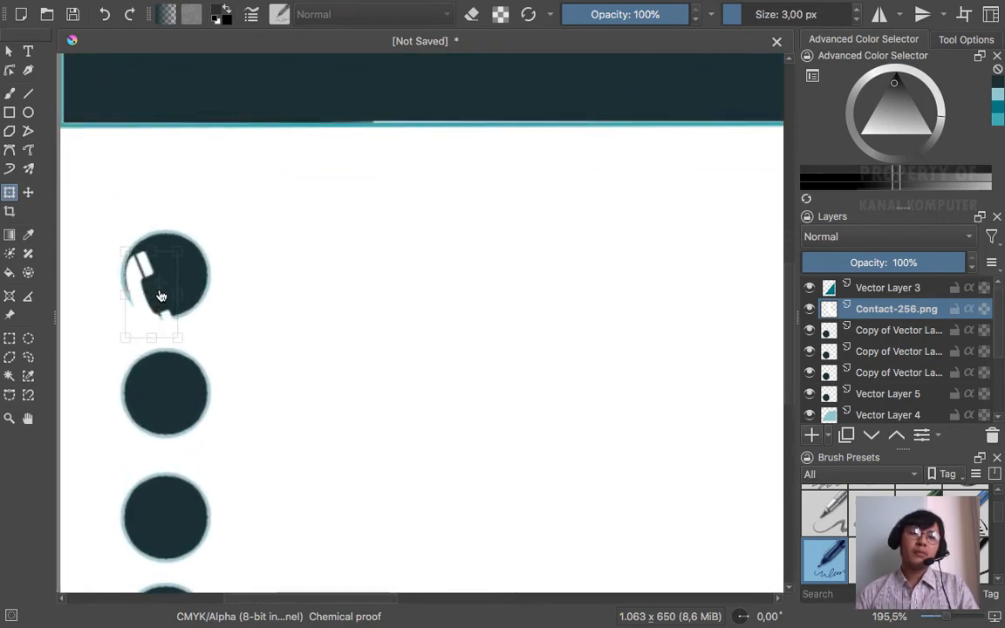
key("t")
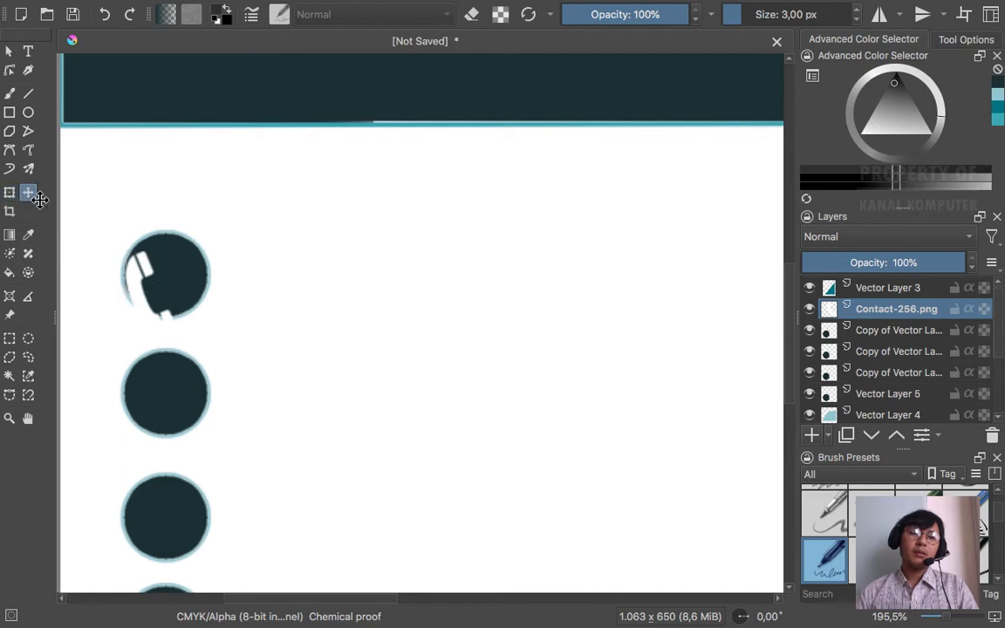
left_click_drag(157, 286, 158, 251)
left_click(10, 192)
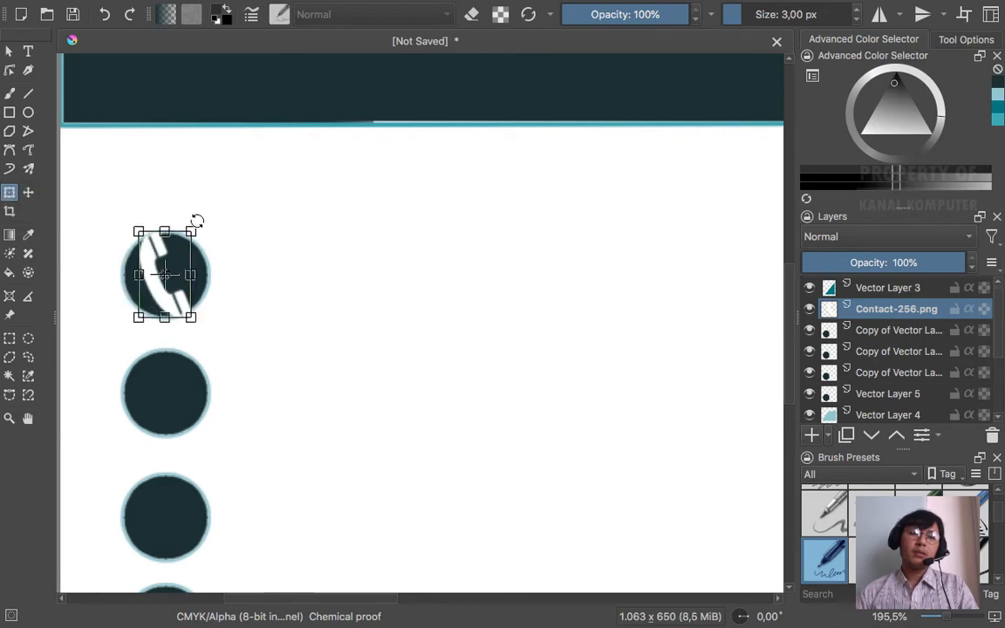
left_click_drag(191, 231, 164, 276)
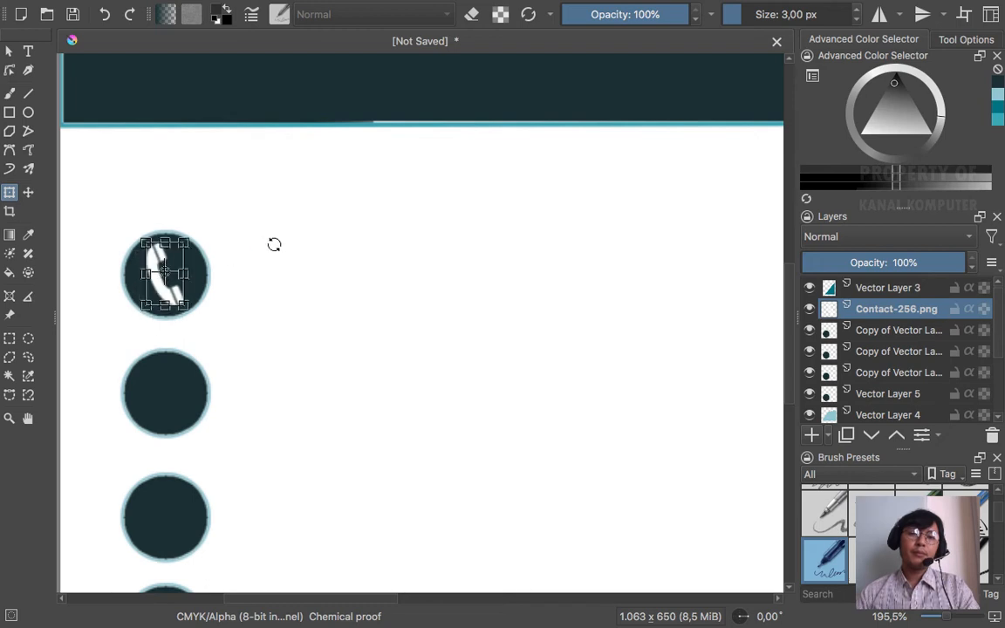
left_click(8, 50)
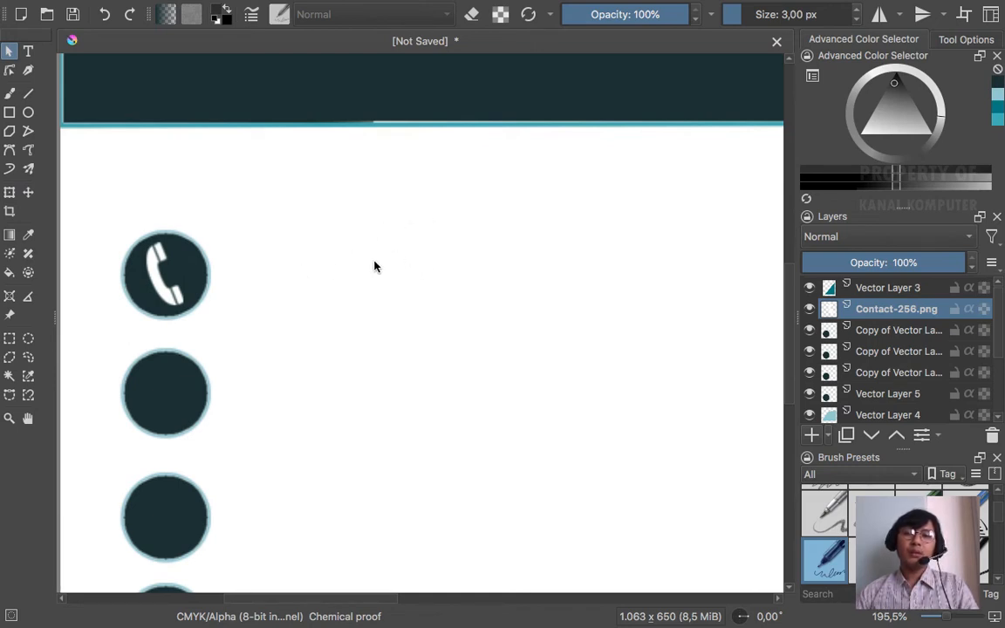
- Zoom out to view the whole card, then return to the reference card in the browser
scroll(374, 266, "down", 2)
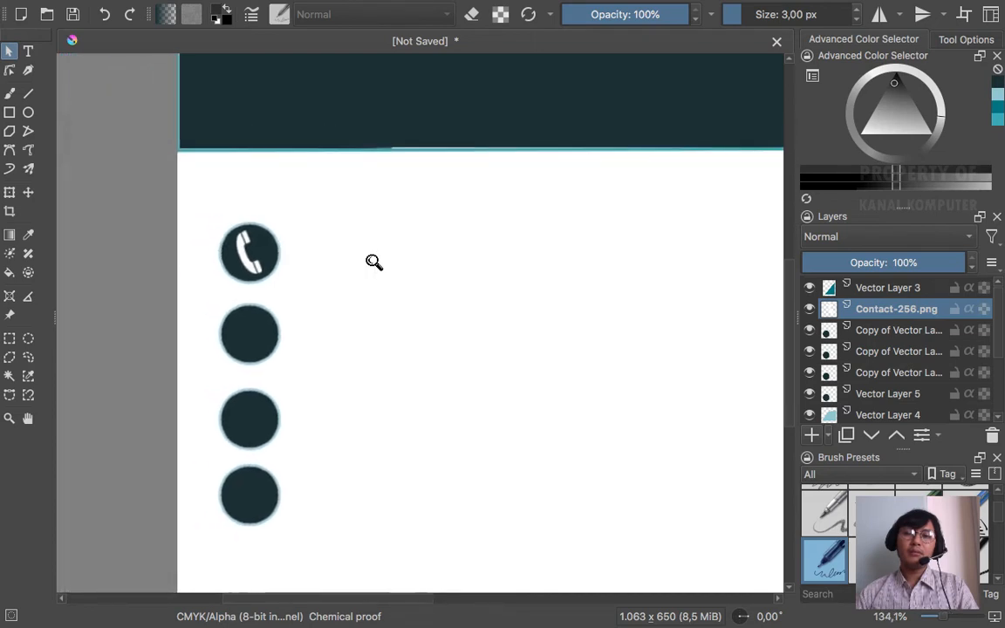
scroll(374, 261, "down", 3)
left_click(374, 264)
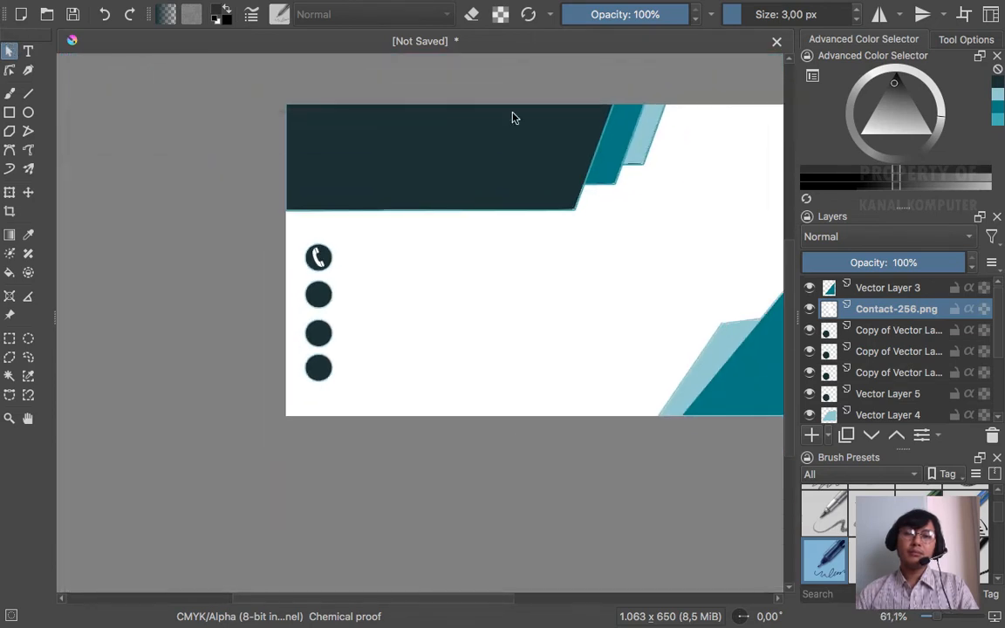
scroll(504, 354, "right", 4)
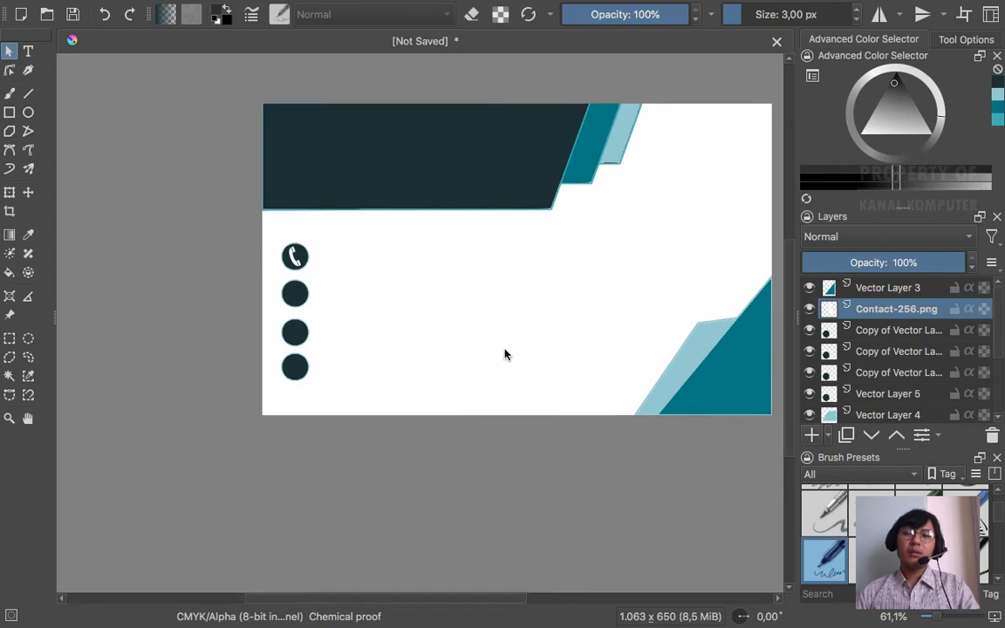
scroll(498, 352, "left", 2)
scroll(499, 352, "up", 1)
scroll(499, 353, "right", 1)
scroll(493, 353, "up", 1)
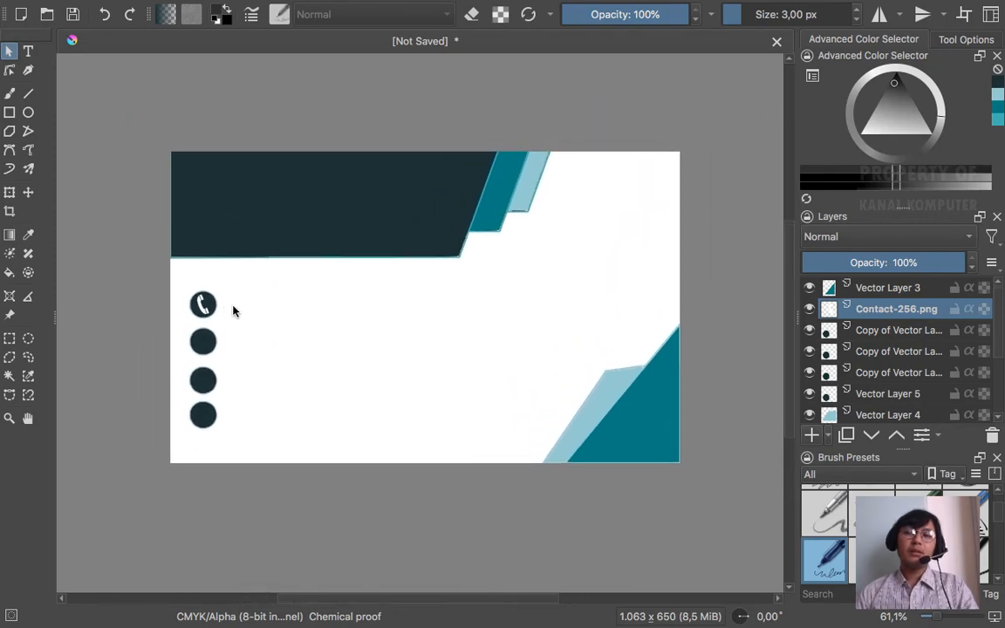
key("ctrl+Left")
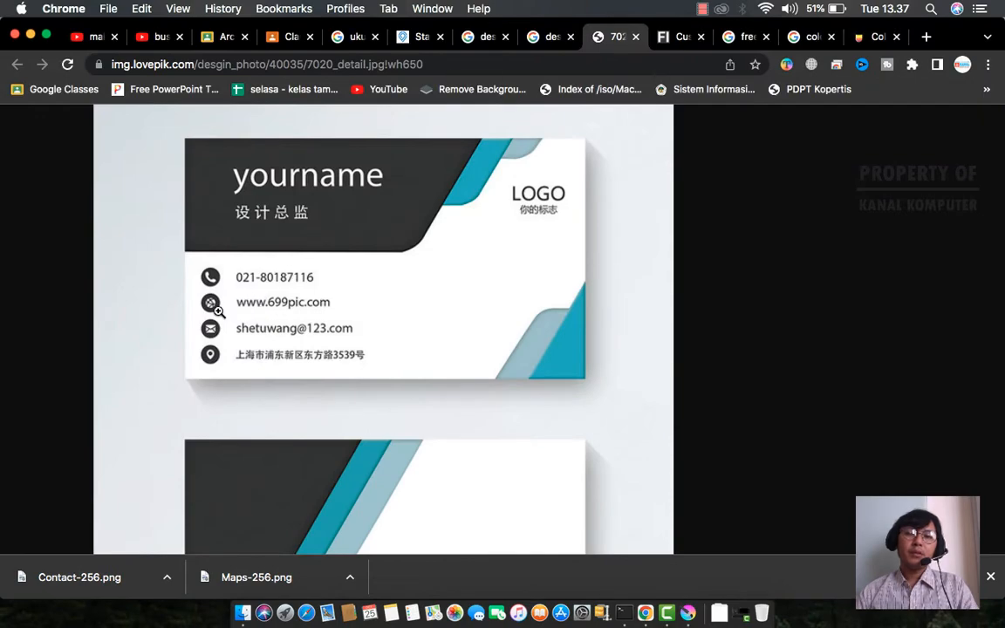
- Search Flaticons for 'earth' icons
key("ctrl+Right")
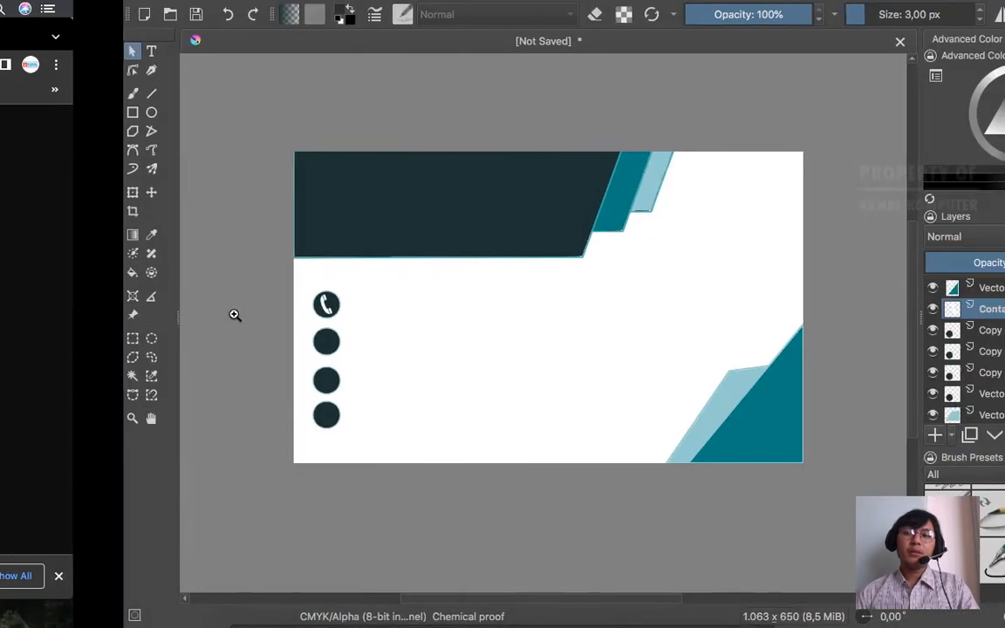
key("ctrl+Left")
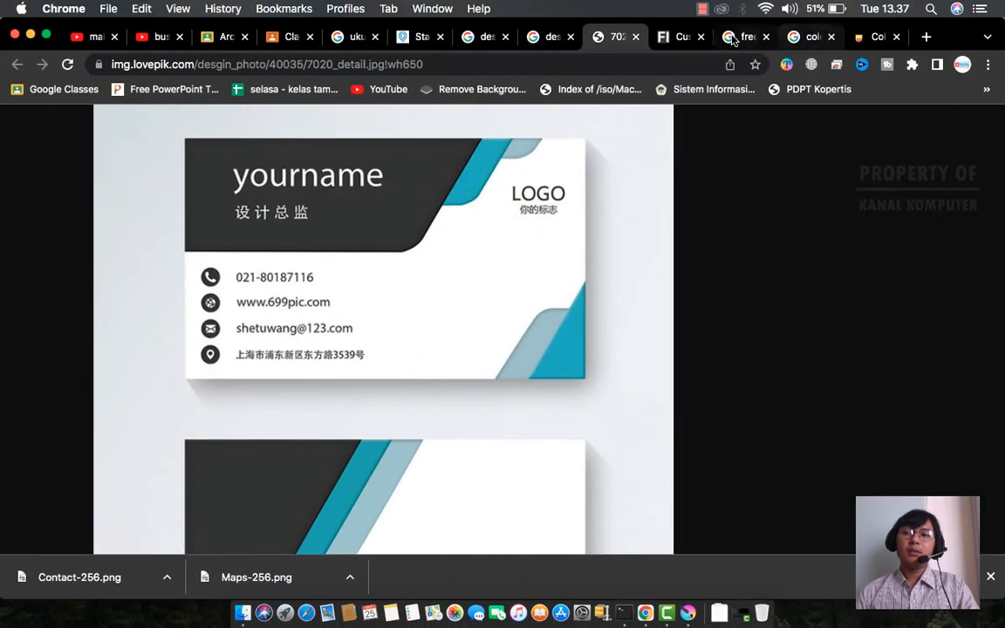
left_click(677, 37)
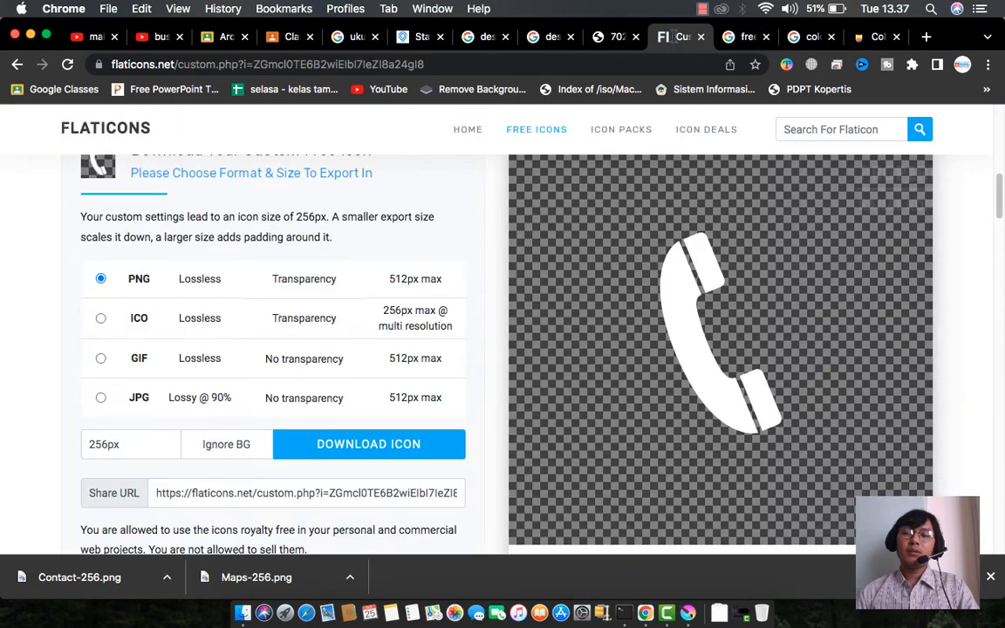
left_click(881, 129)
type("ea")
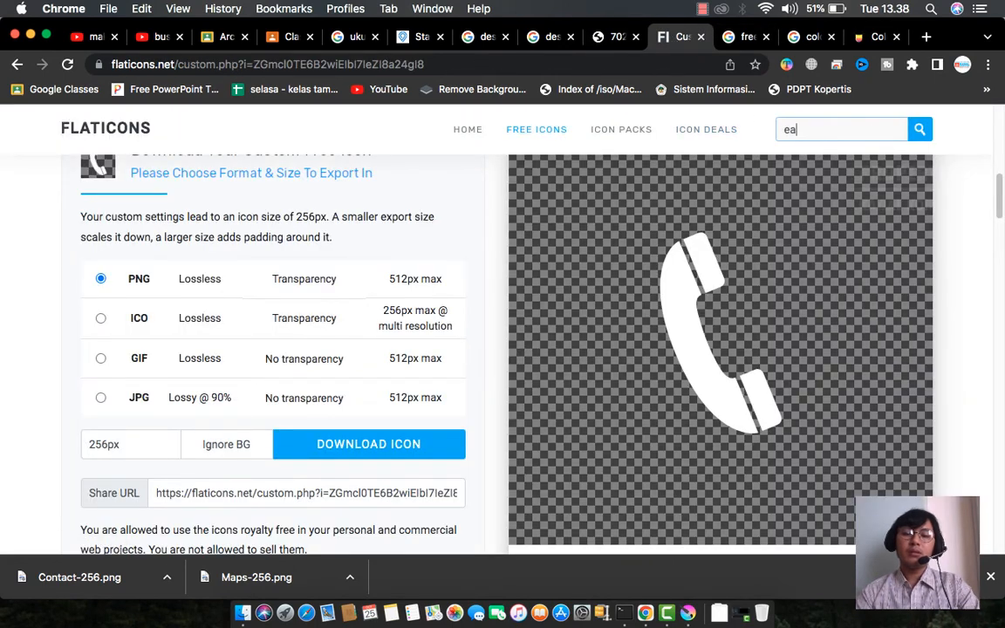
type("rth")
key("Return")
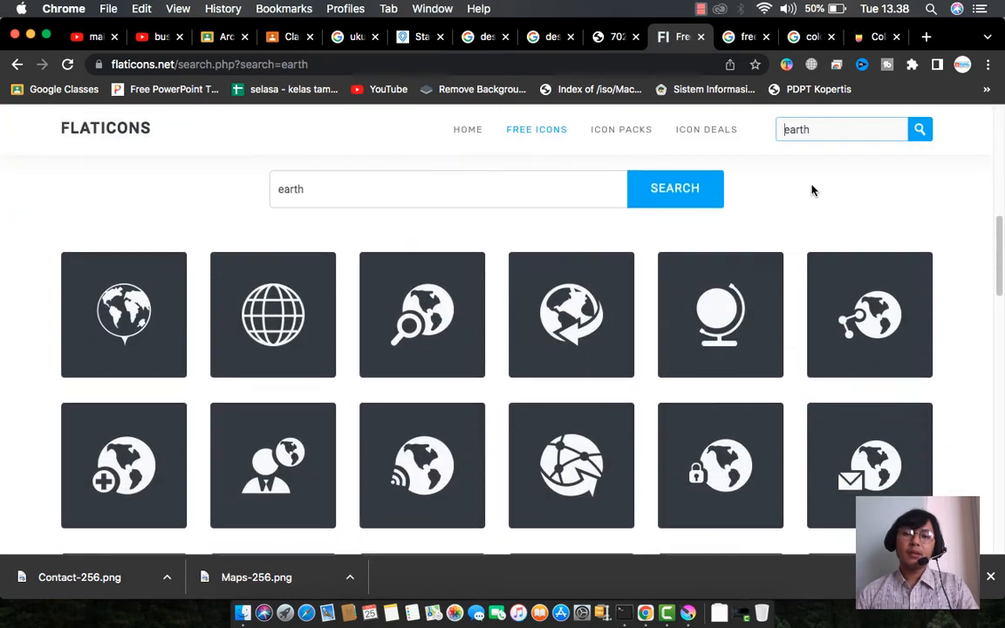
- Download the white globe icon as Globe-256.png and show it in Finder
left_click(288, 317)
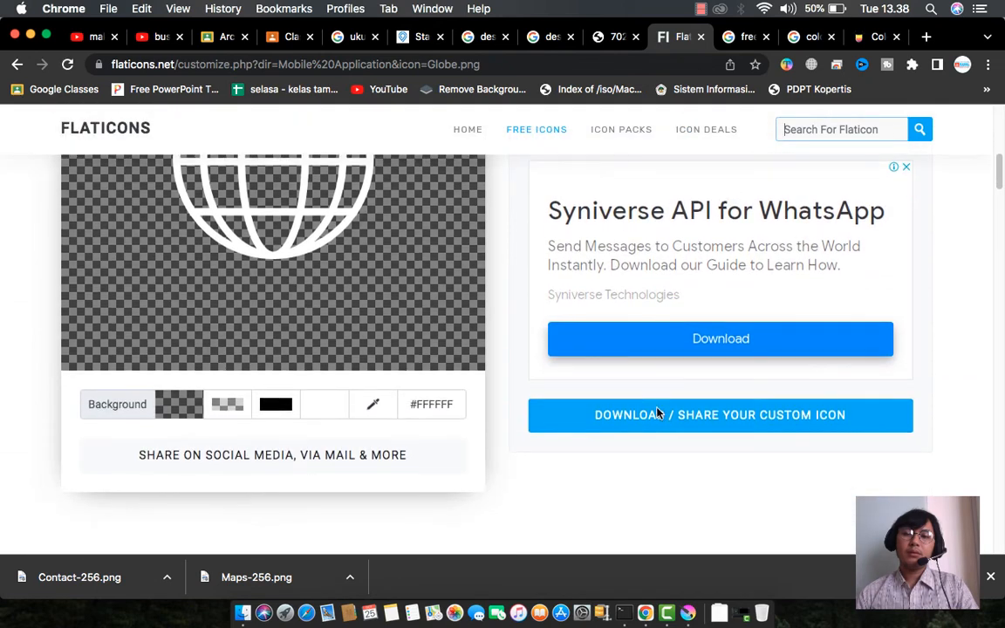
left_click(764, 353)
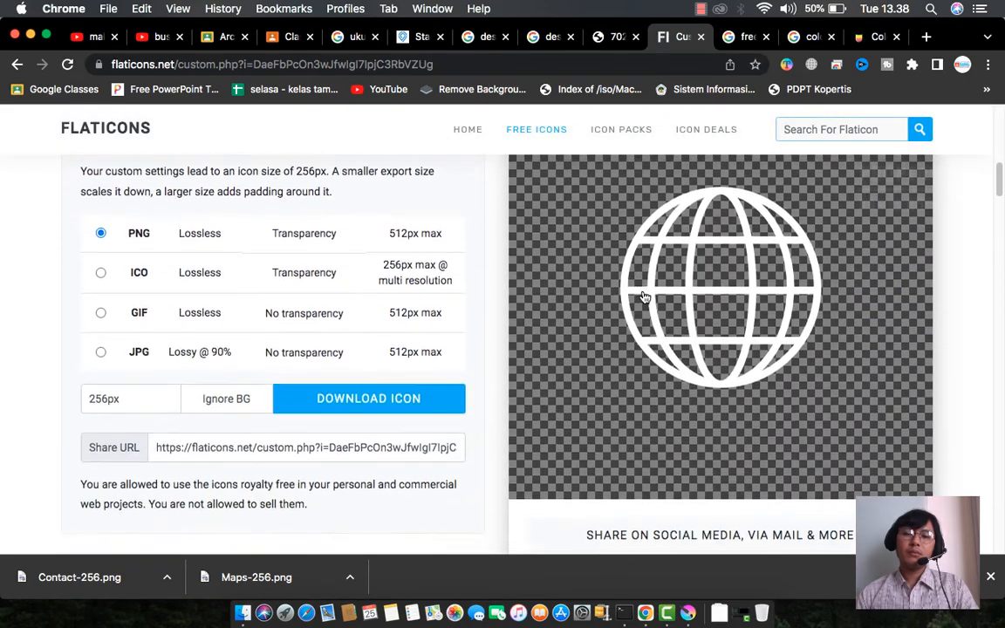
left_click(373, 397)
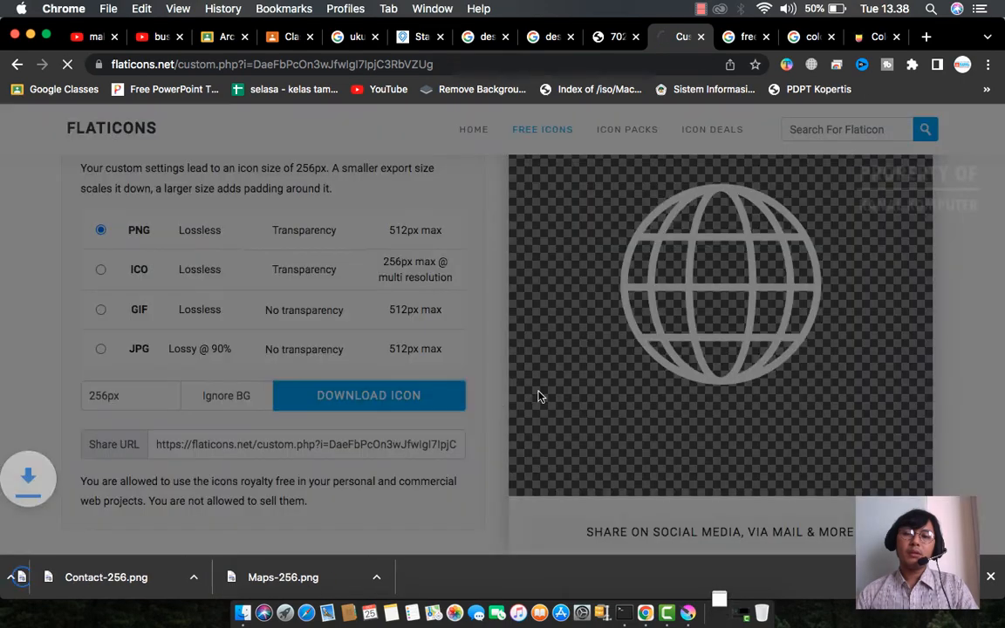
left_click(164, 577)
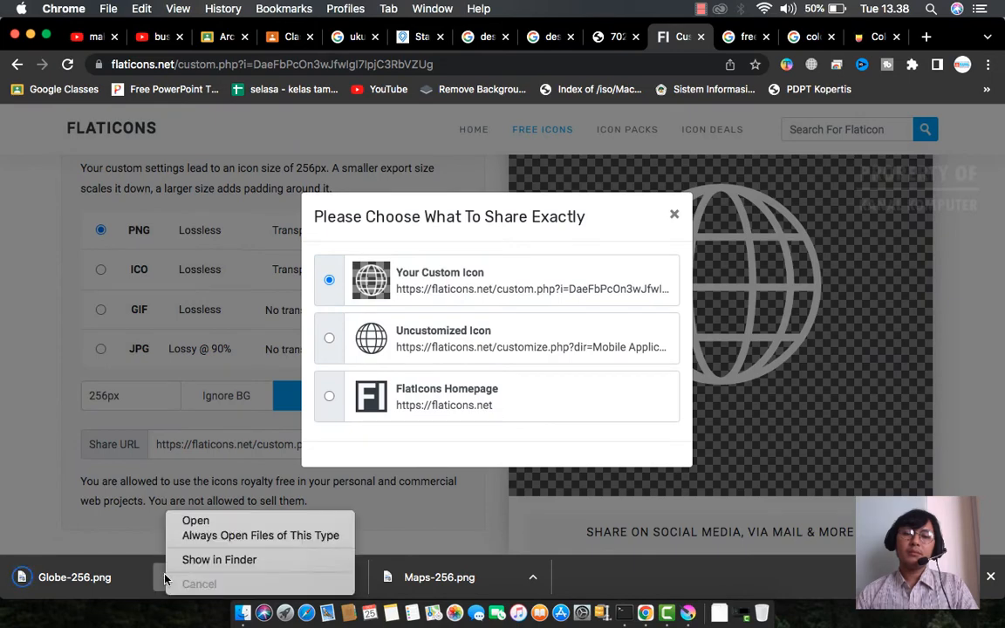
left_click(170, 559)
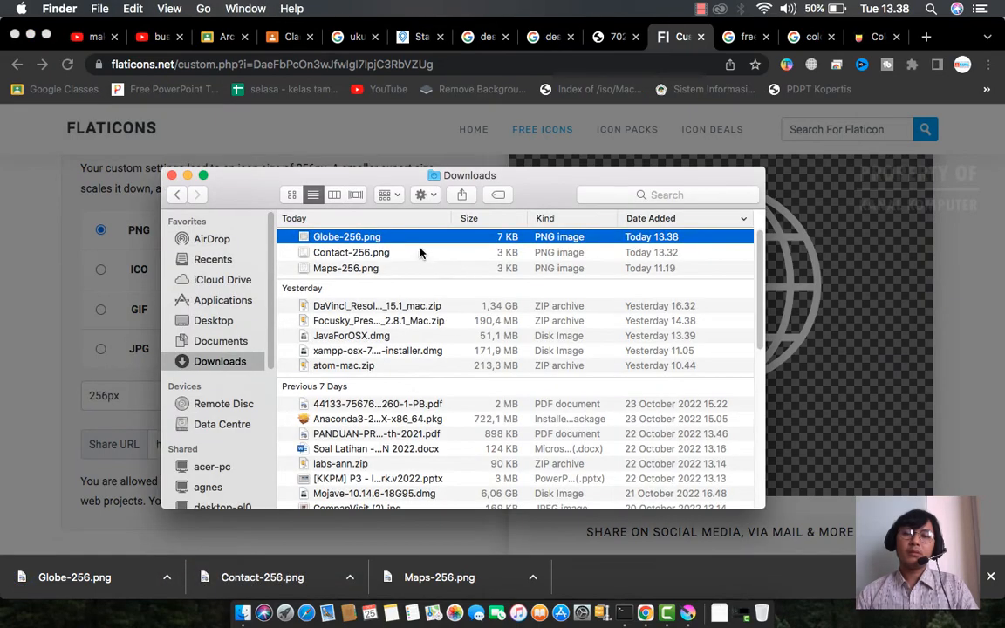
- Insert Globe-256.png as a new layer, shrink it and move it into the header
left_click_drag(353, 242, 304, 189)
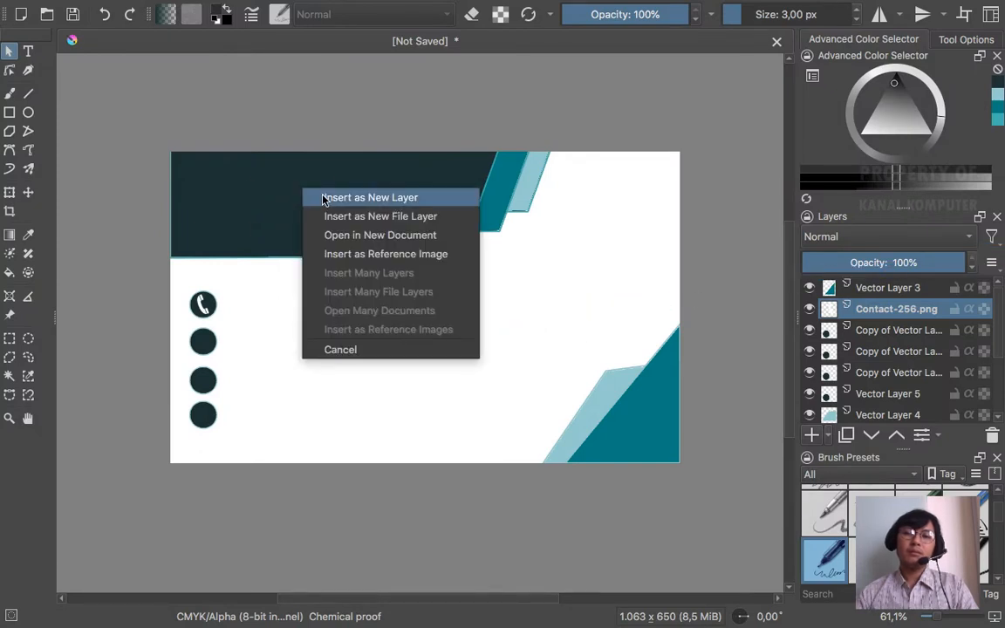
left_click(325, 198)
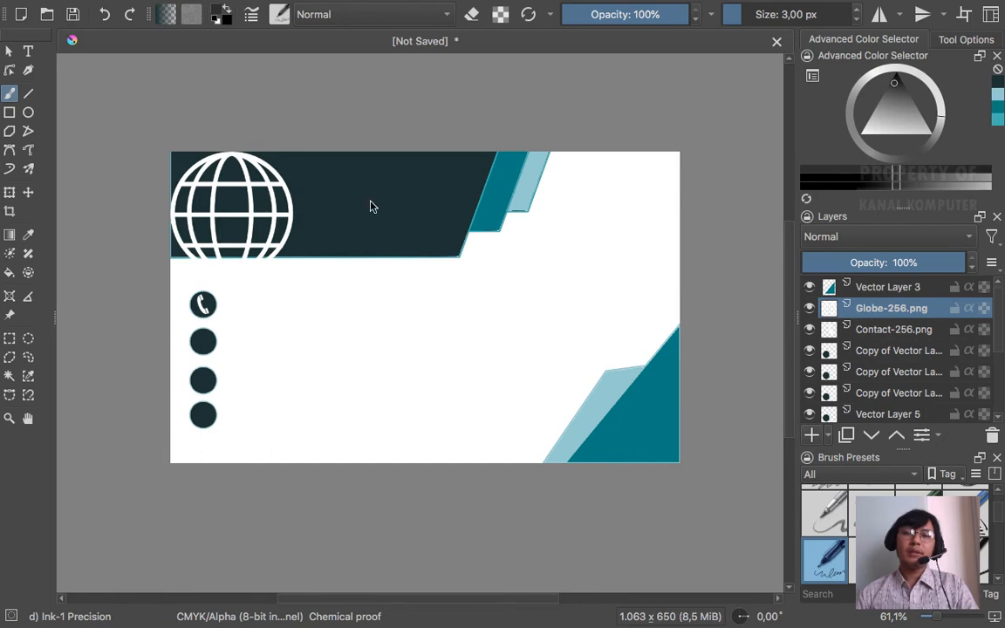
left_click(10, 193)
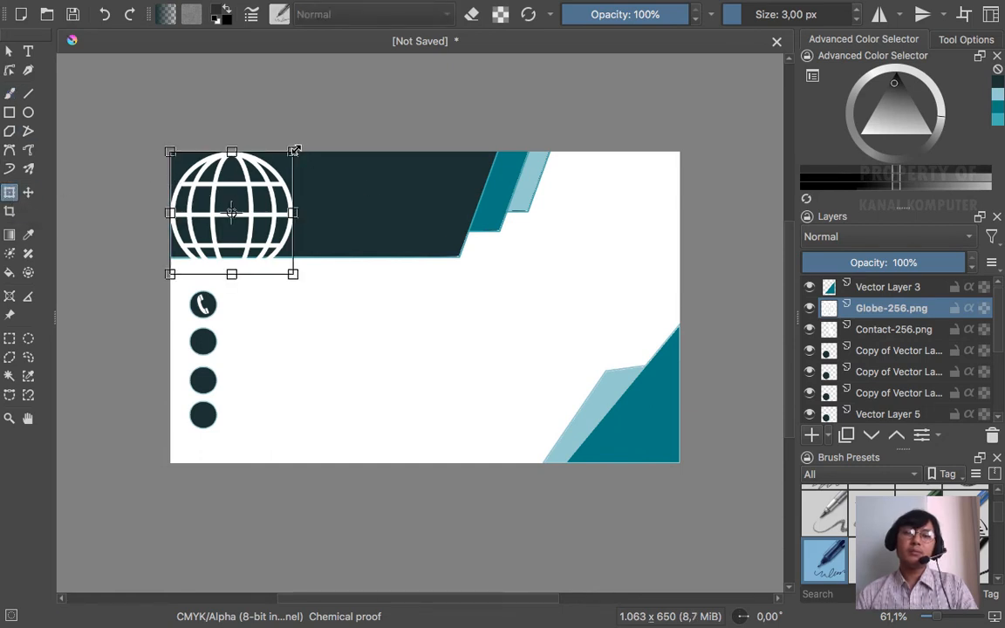
left_click_drag(295, 150, 212, 227)
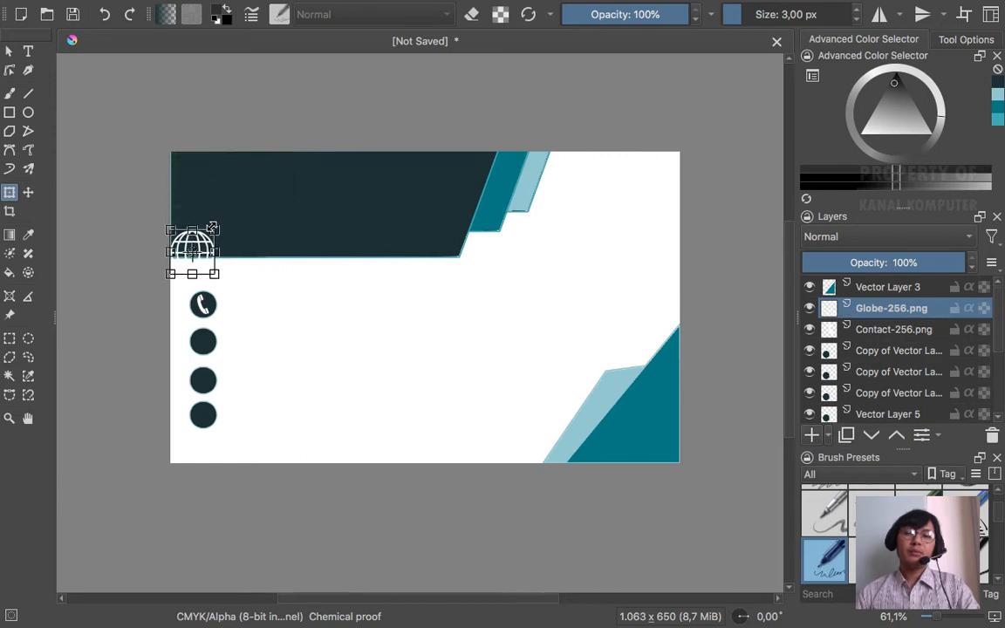
left_click(29, 193)
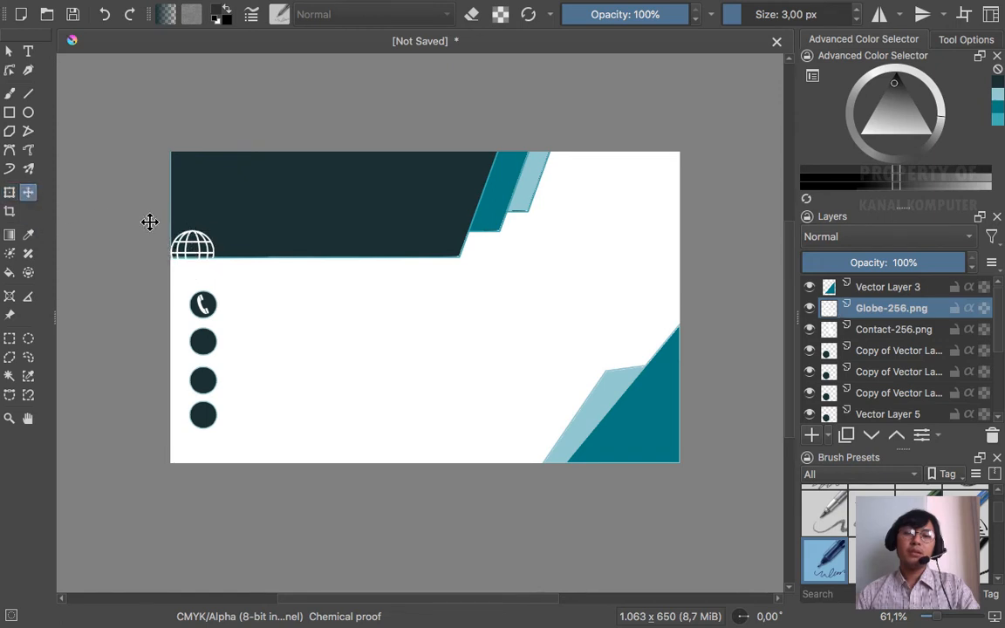
left_click_drag(200, 248, 285, 210)
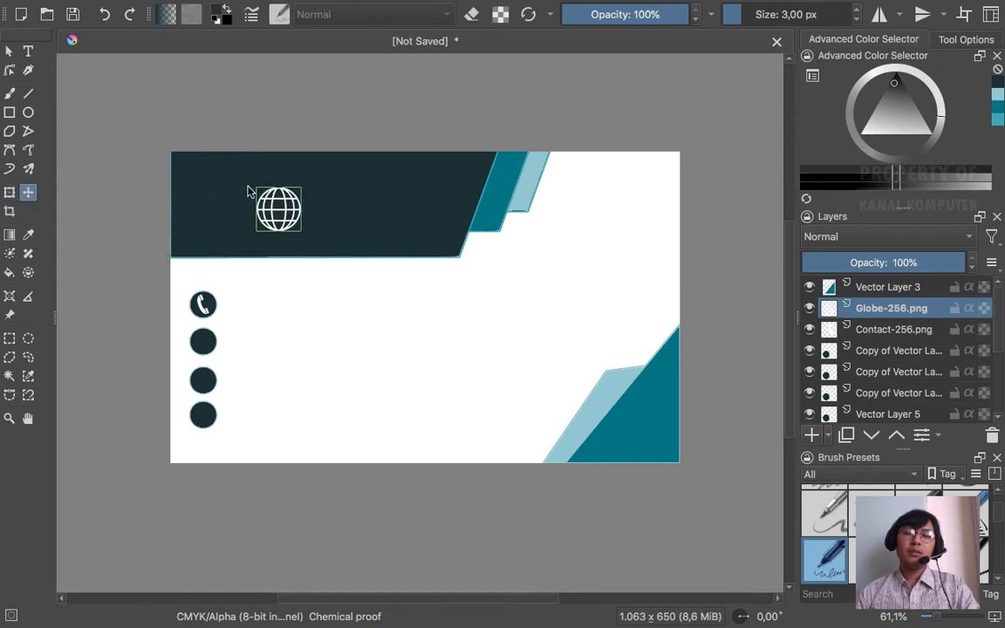
- Scale the globe to icon size and place it on the second contact circle
left_click(9, 192)
left_click_drag(300, 188, 271, 210)
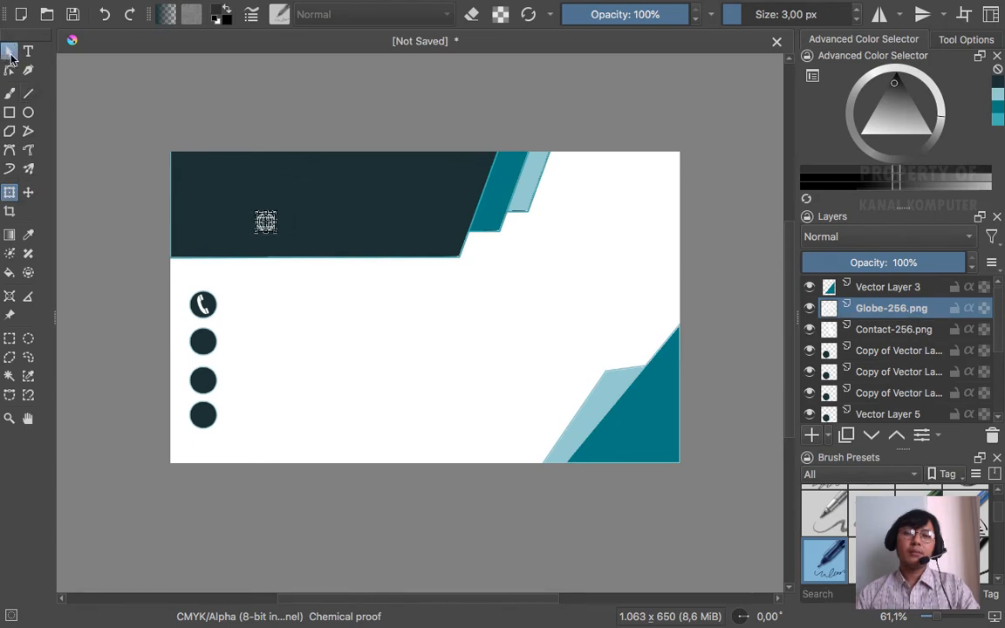
left_click(28, 192)
left_click_drag(265, 222, 202, 340)
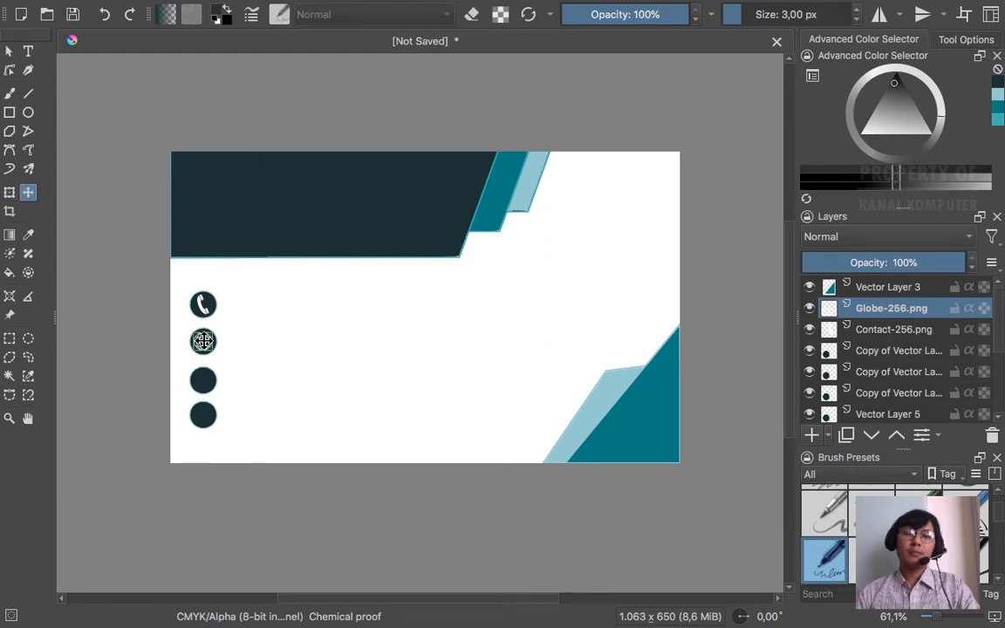
left_click(9, 52)
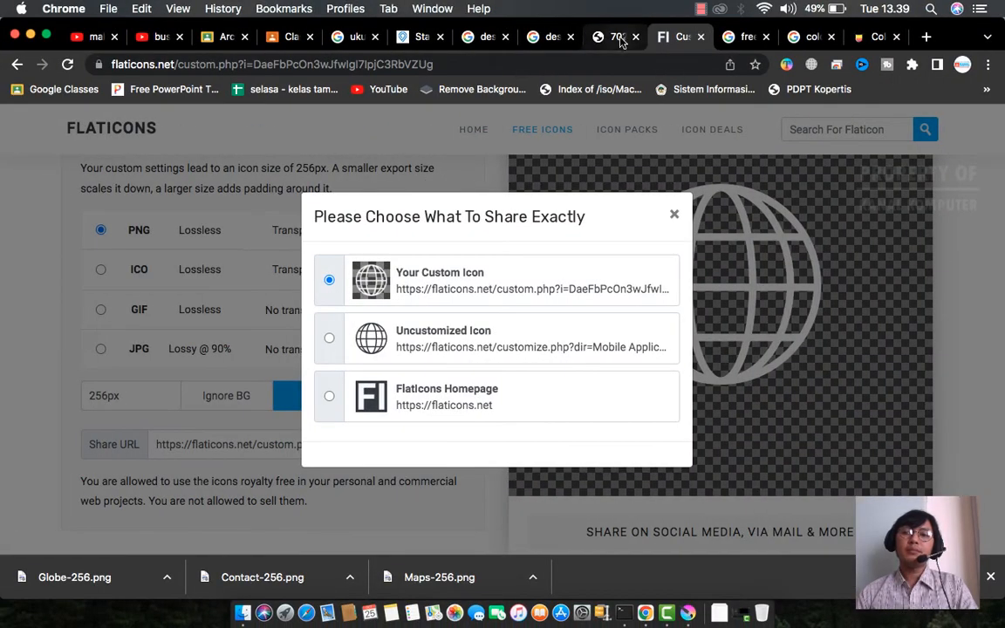
- Close the share dialog and search Flaticons for 'mail' icons
left_click(618, 38)
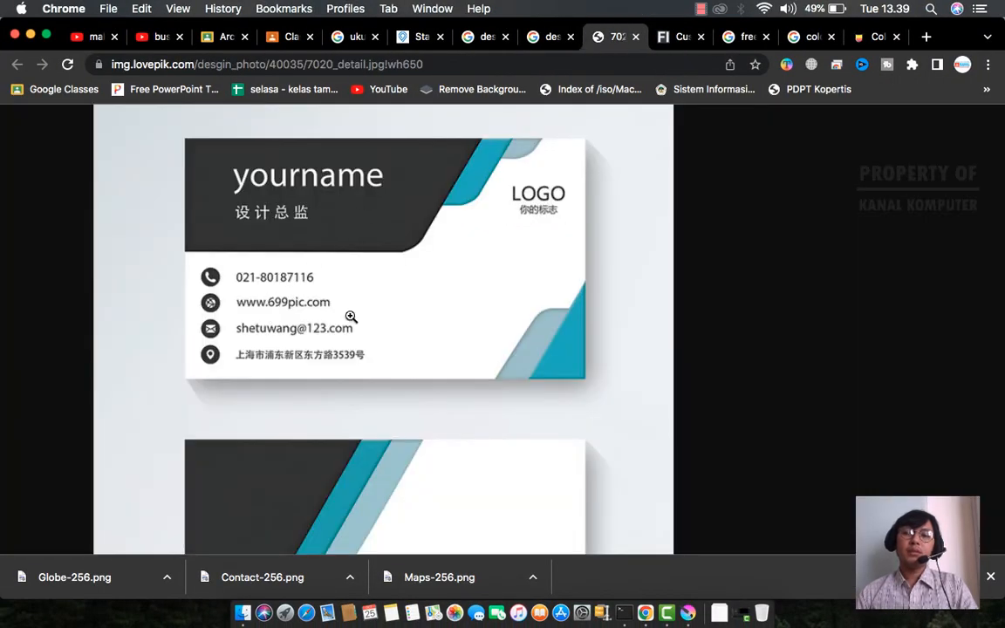
left_click(675, 37)
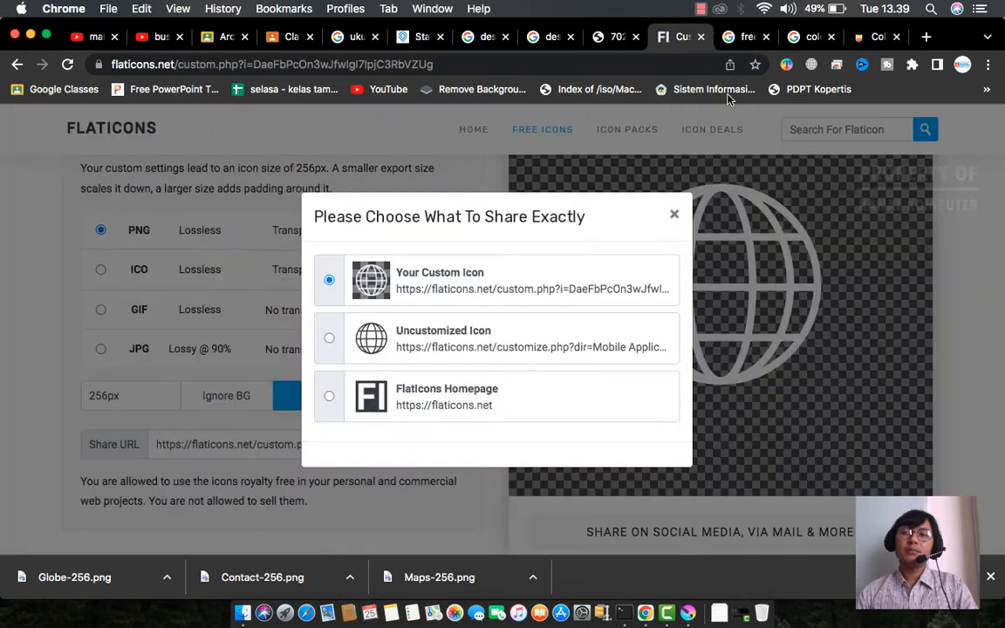
left_click(672, 213)
left_click(843, 129)
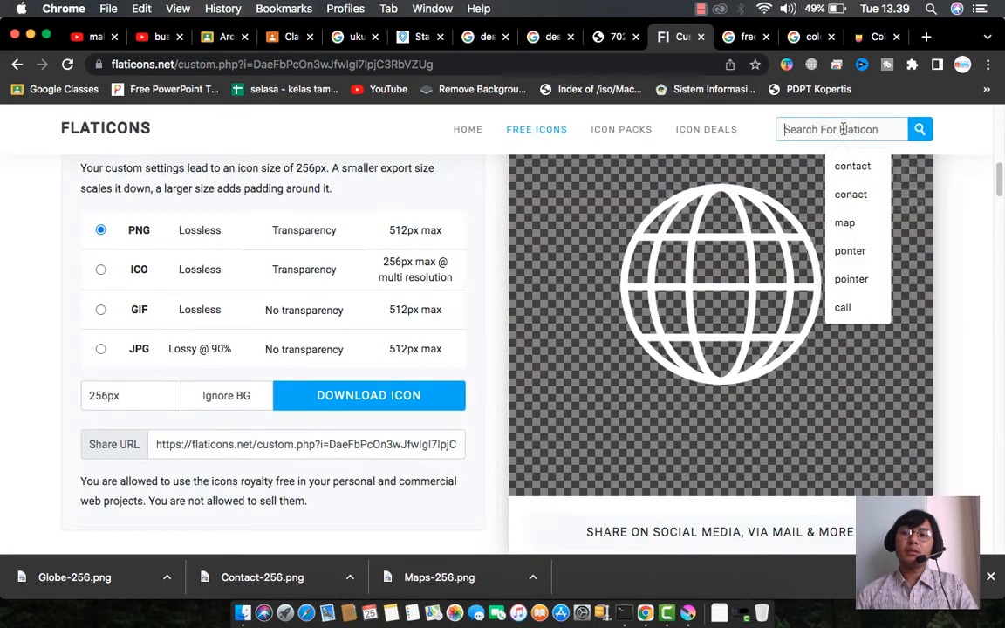
type("mail")
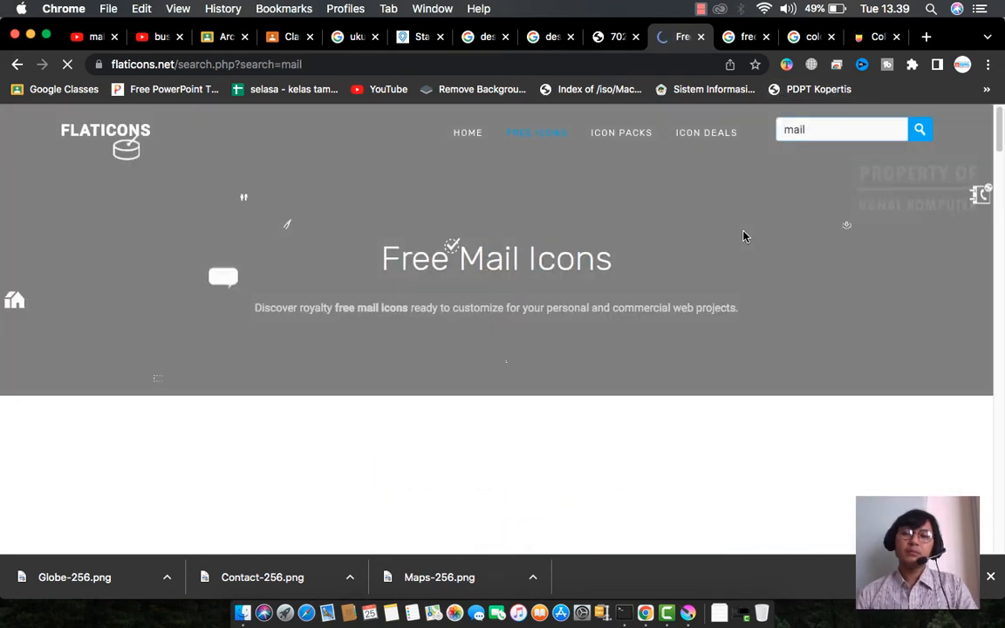
scroll(743, 235, "down", 5)
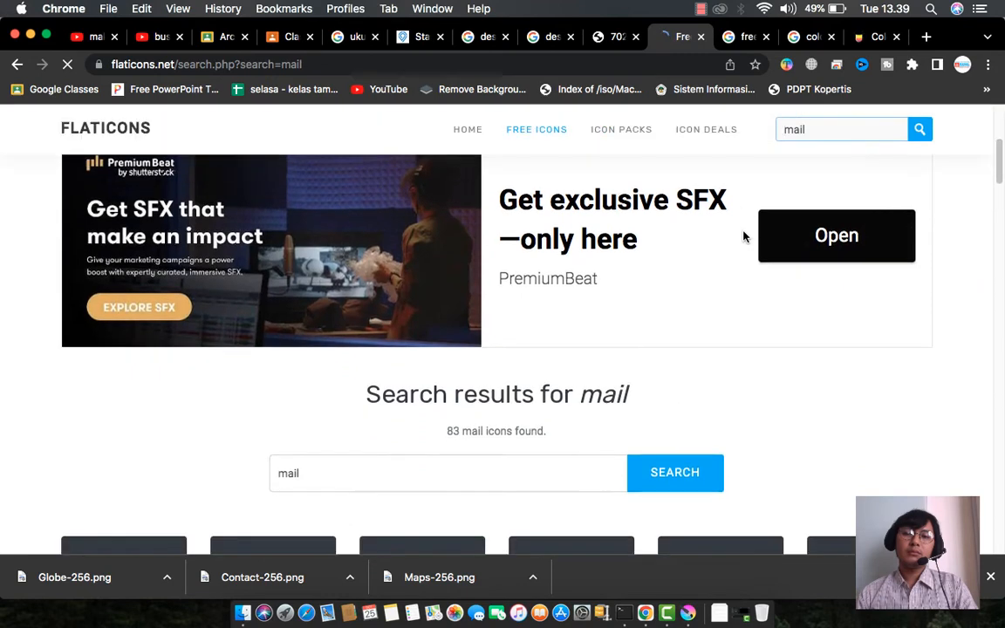
scroll(744, 236, "down", 3)
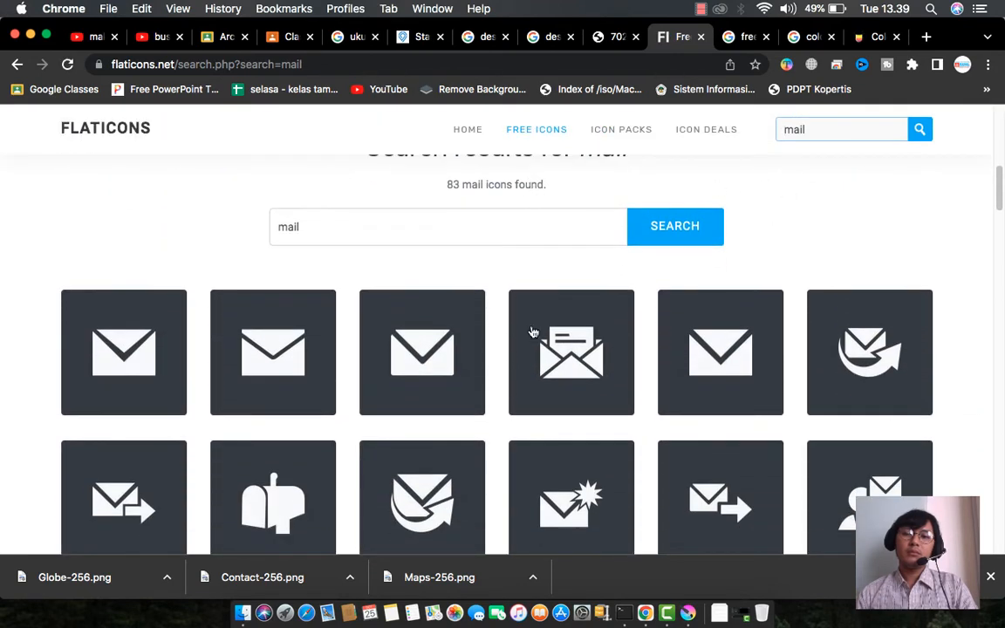
- Download the Letter Open icon as Letter-Open-256.png and drag it from Finder to Krita
left_click(575, 355)
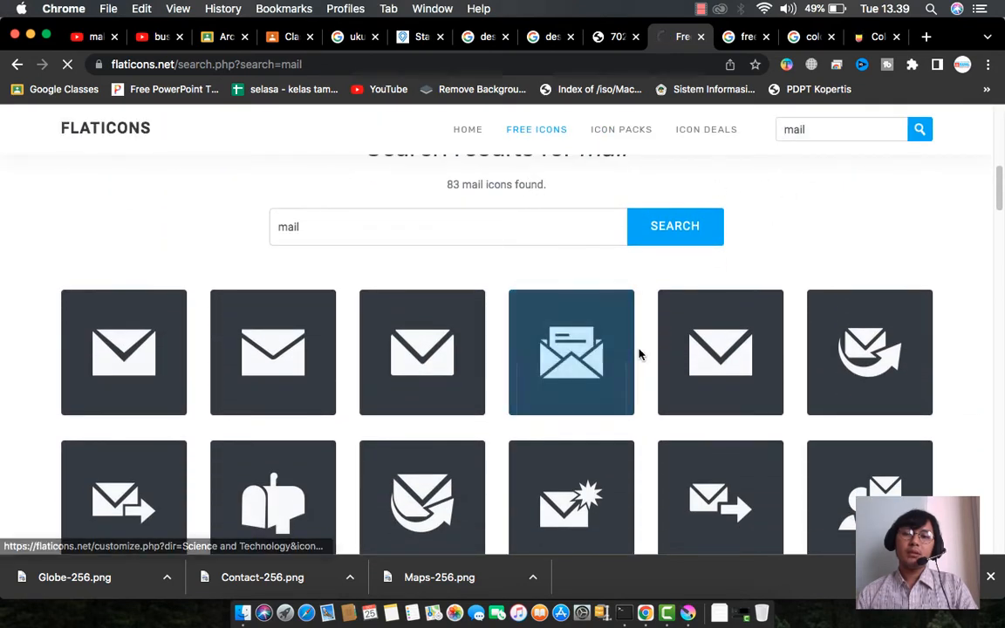
scroll(645, 292, "down", 10)
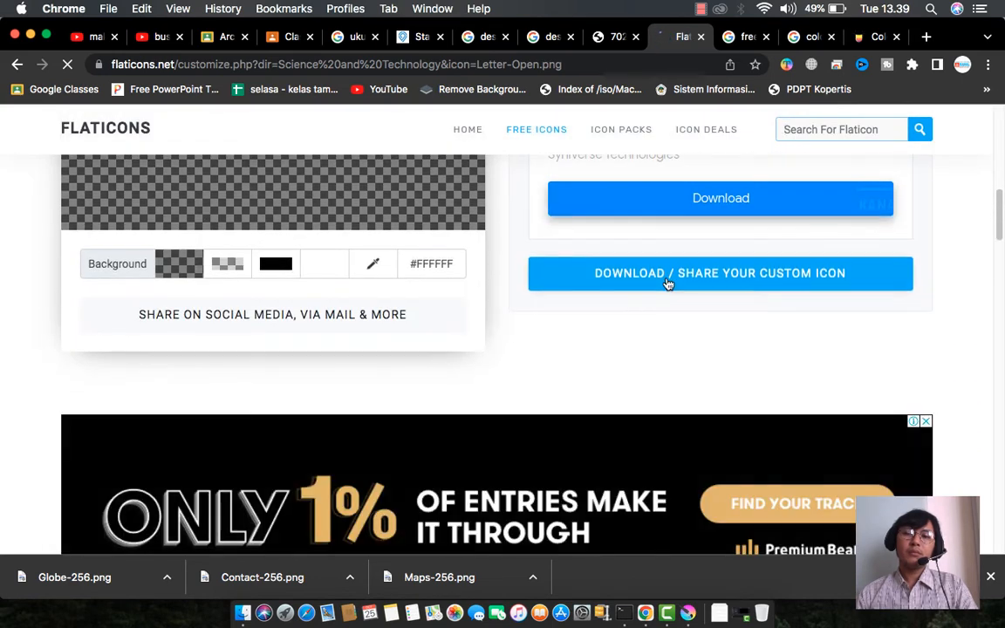
left_click(708, 287)
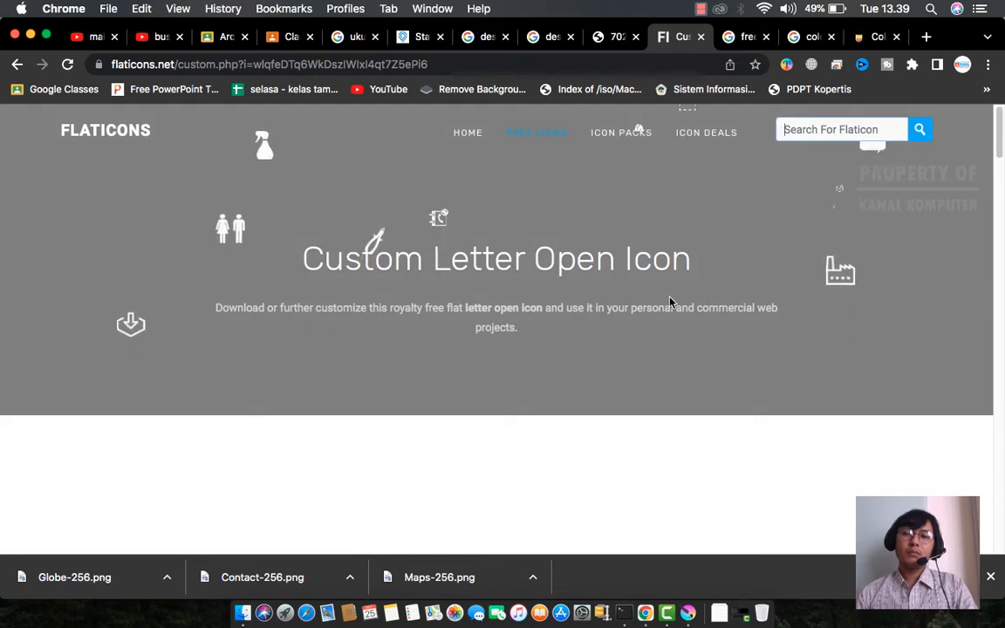
scroll(668, 301, "down", 5)
scroll(668, 302, "down", 6)
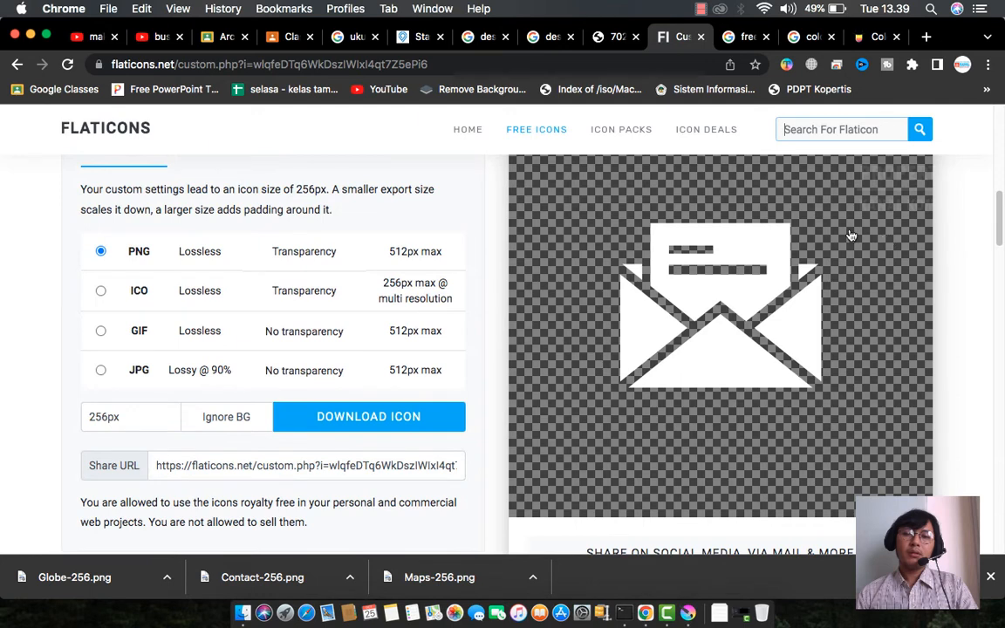
left_click(369, 418)
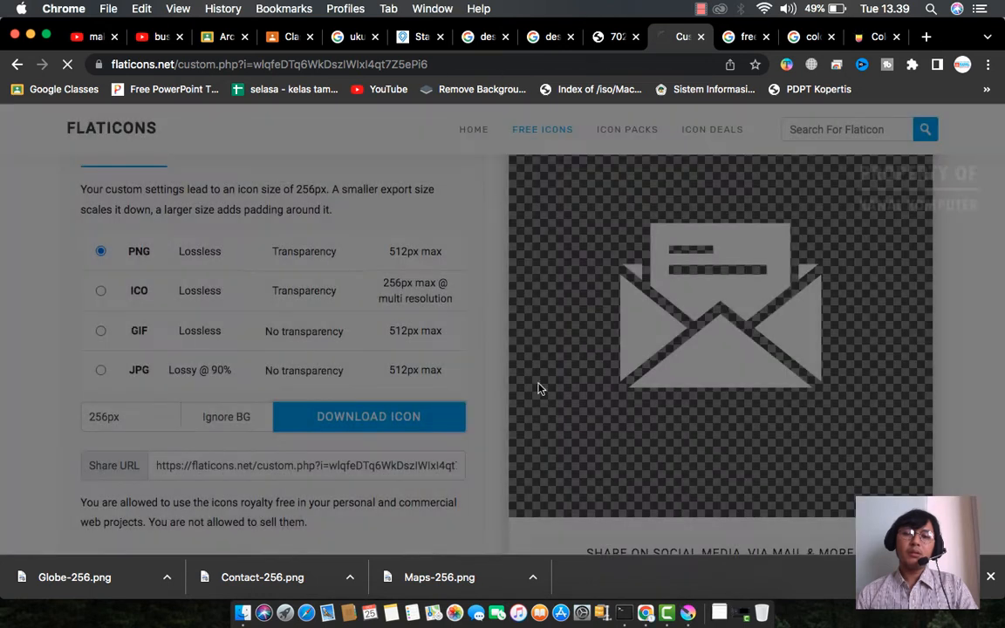
left_click(166, 577)
left_click(201, 561)
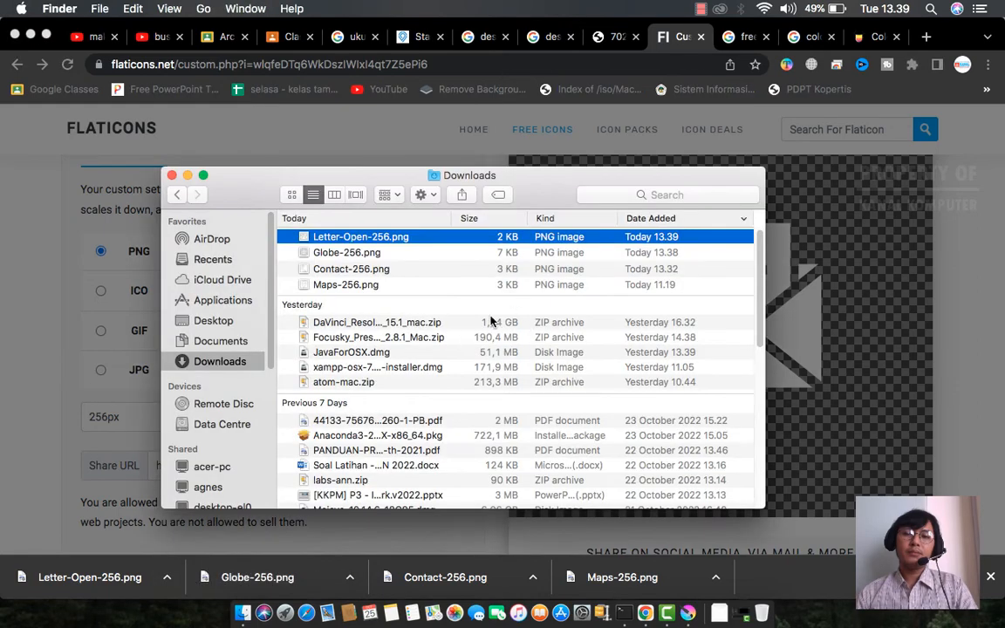
left_click_drag(315, 241, 294, 190)
- Insert the envelope image as a new layer and shrink it to icon size
left_click(315, 197)
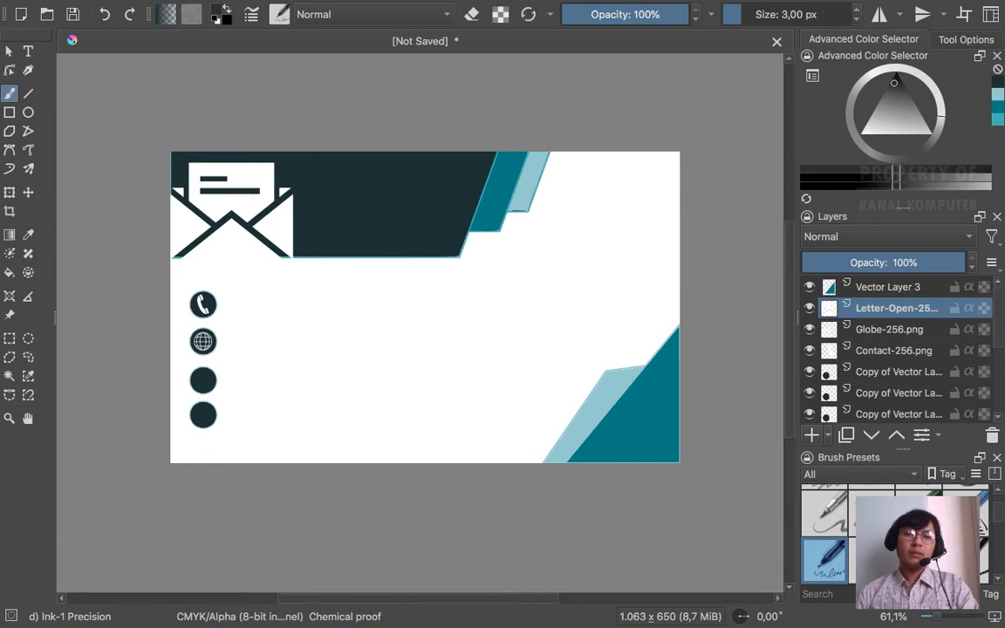
left_click(11, 193)
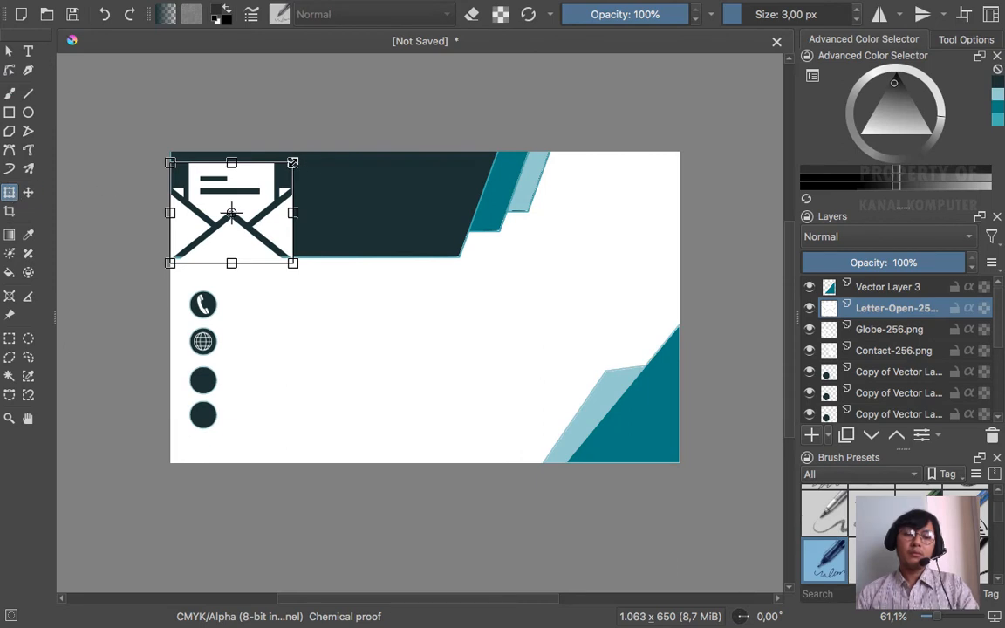
left_click_drag(292, 163, 314, 201)
left_click(28, 193)
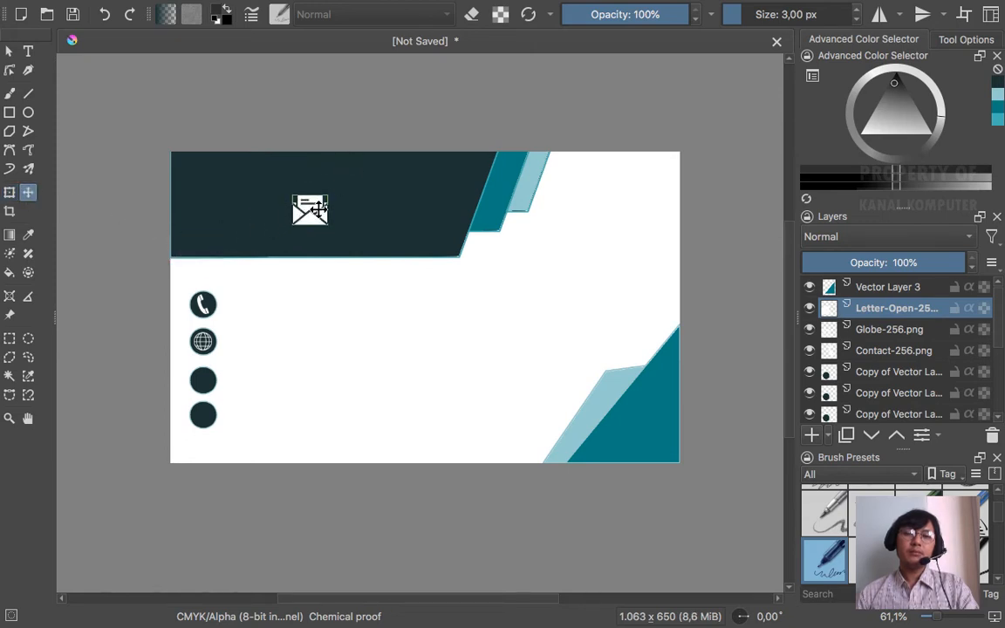
key("ctrl+t")
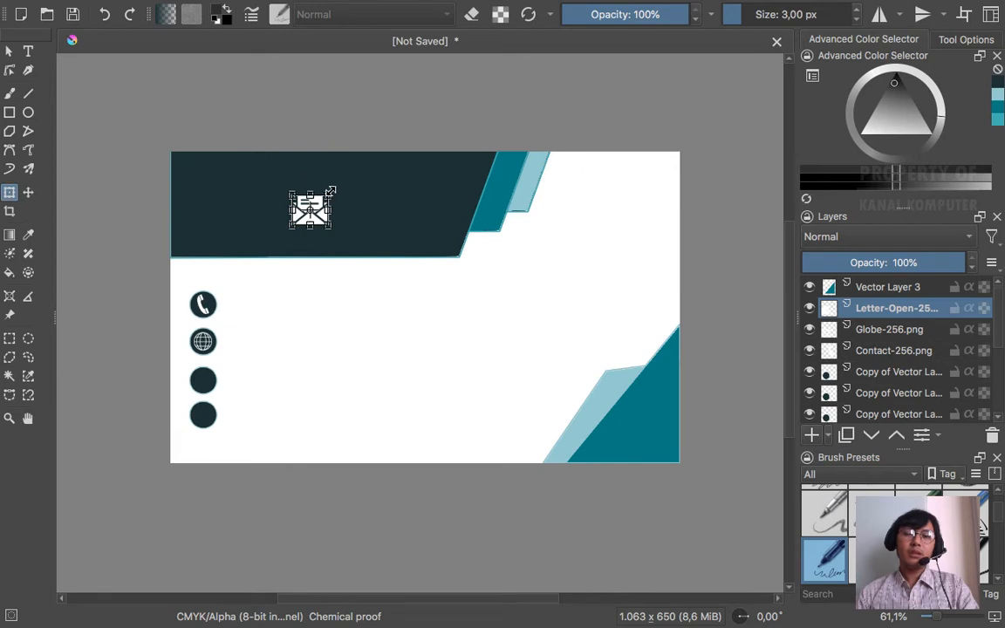
left_click_drag(323, 195, 312, 208)
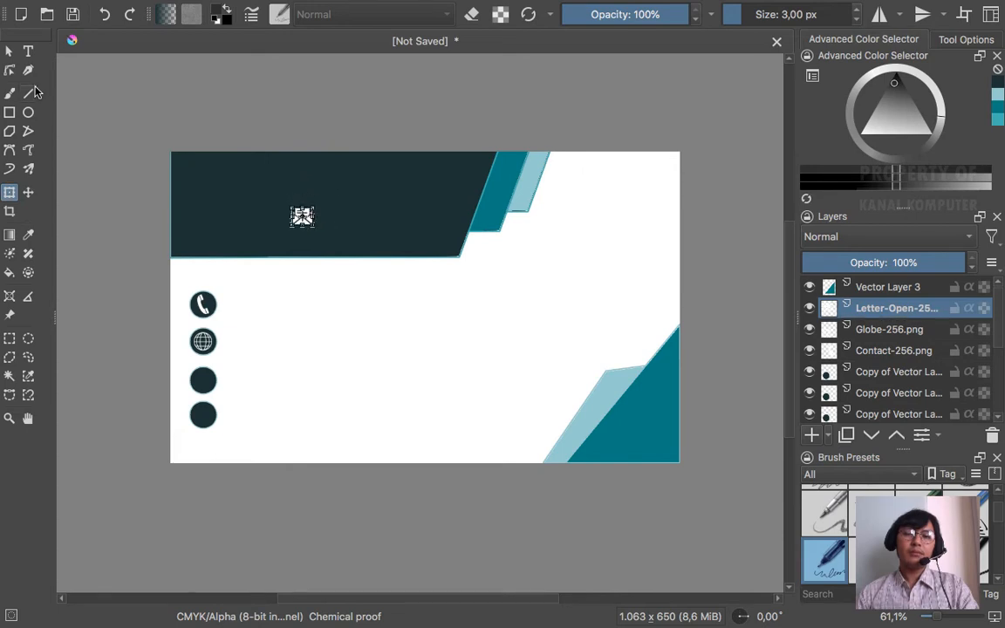
left_click(28, 192)
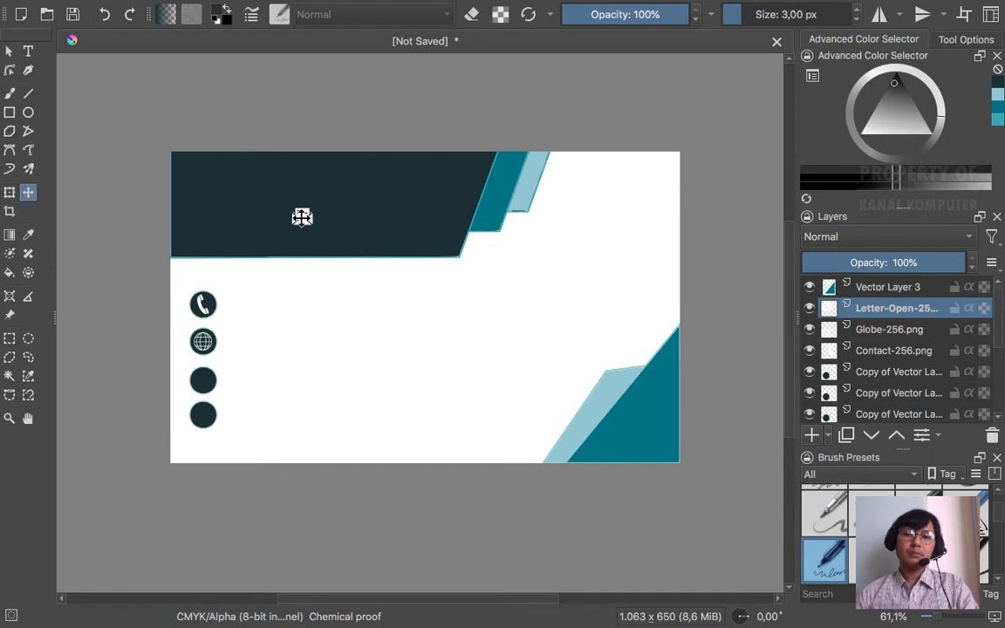
- Place the envelope icon inside the third dark contact circle
left_click_drag(300, 217, 203, 380)
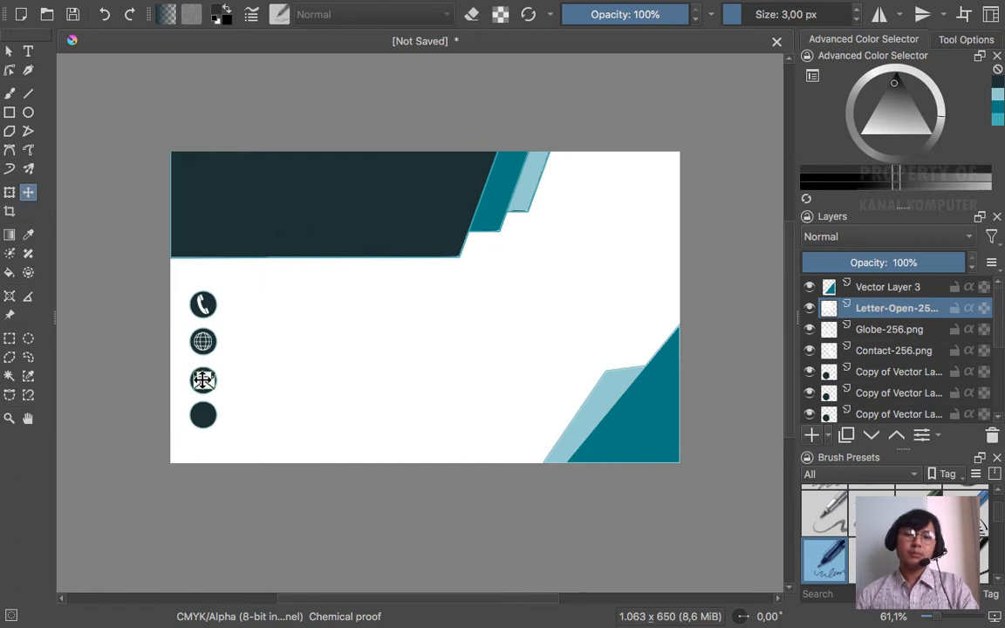
left_click(10, 194)
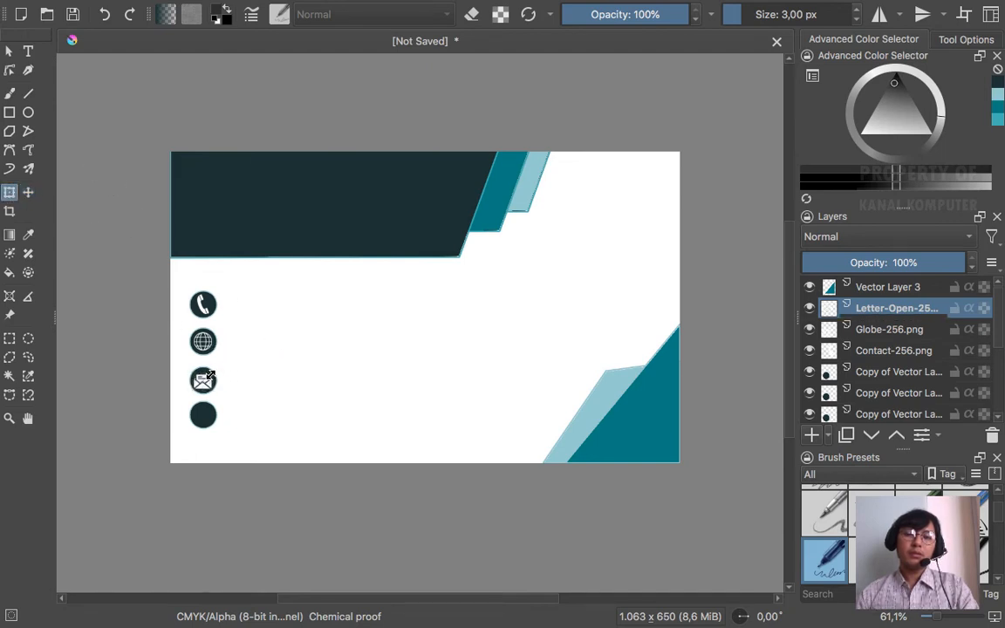
left_click(29, 193)
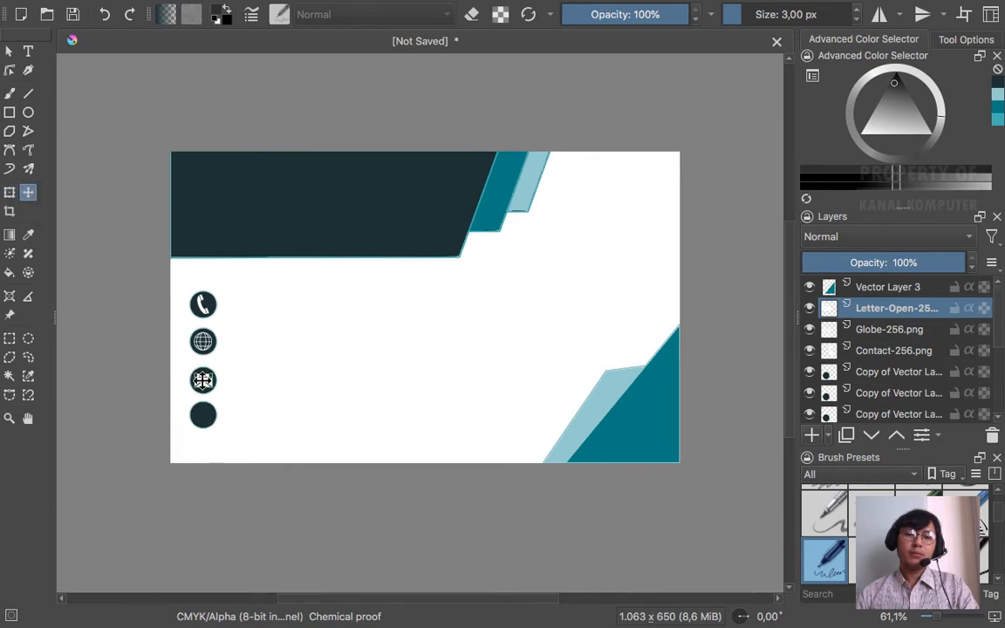
left_click(8, 51)
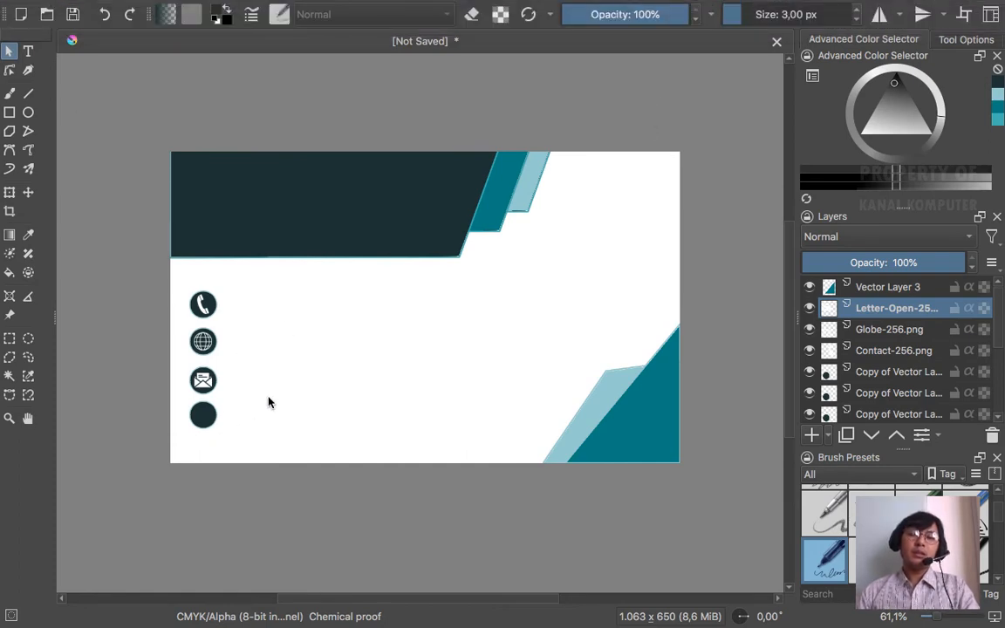
key("ctrl+Left")
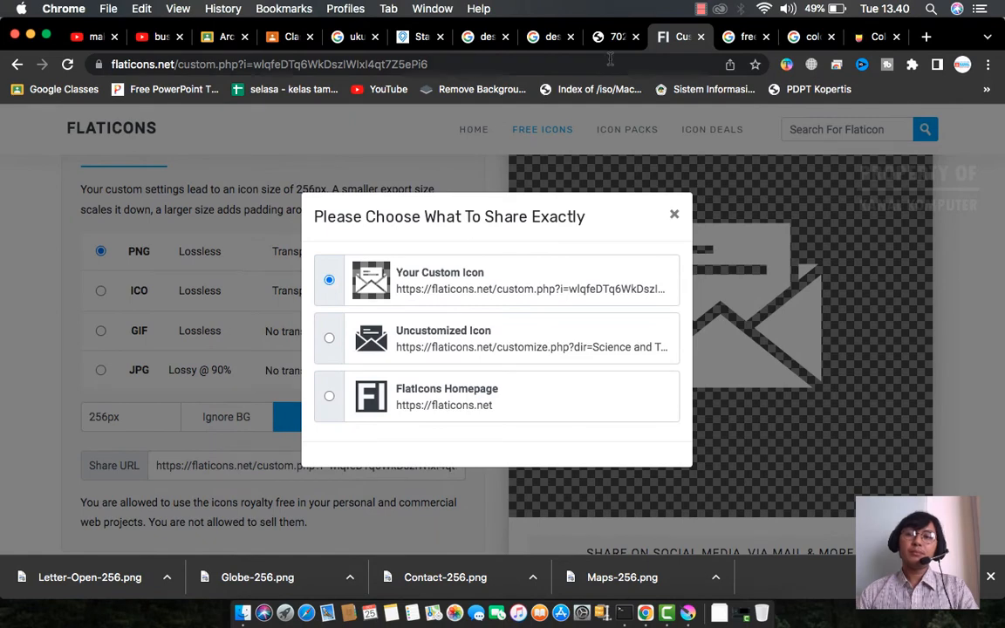
- Search Flaticons for 'location' icons and open the Maps pin icon
left_click(612, 36)
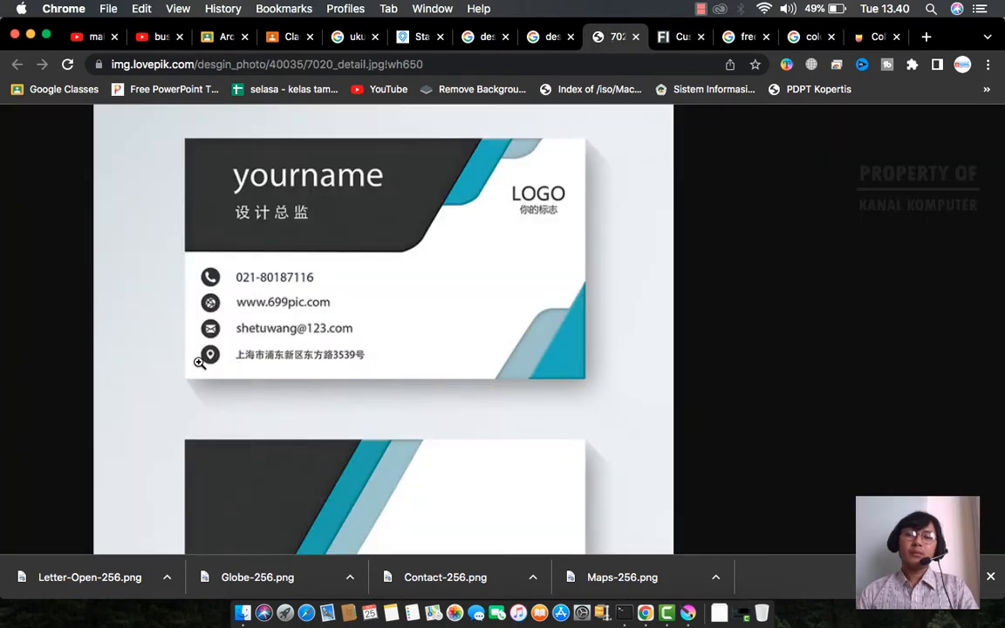
left_click(678, 37)
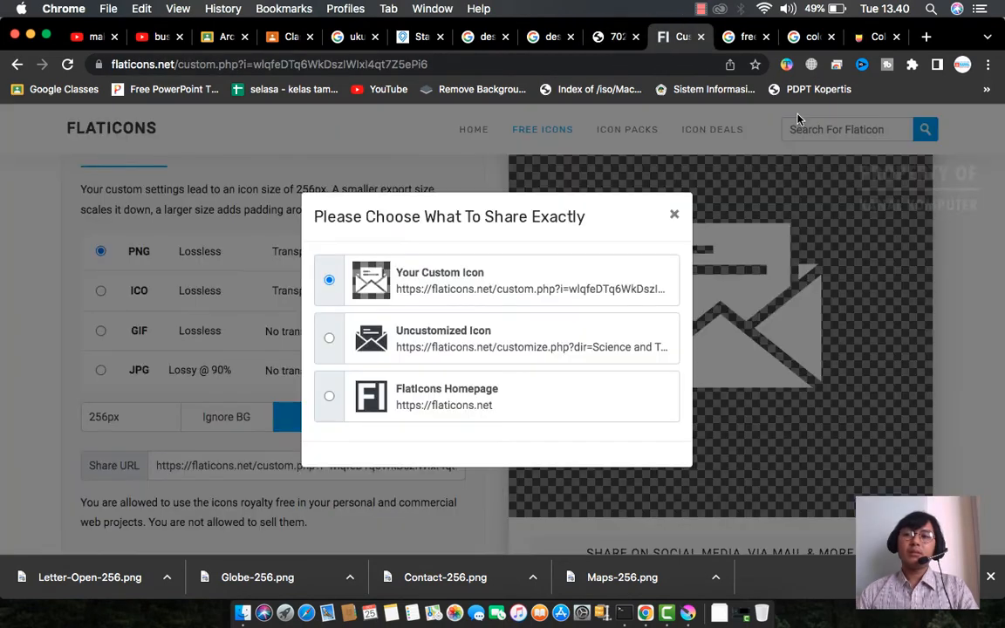
left_click(675, 214)
left_click(814, 130)
type("location")
key("Return")
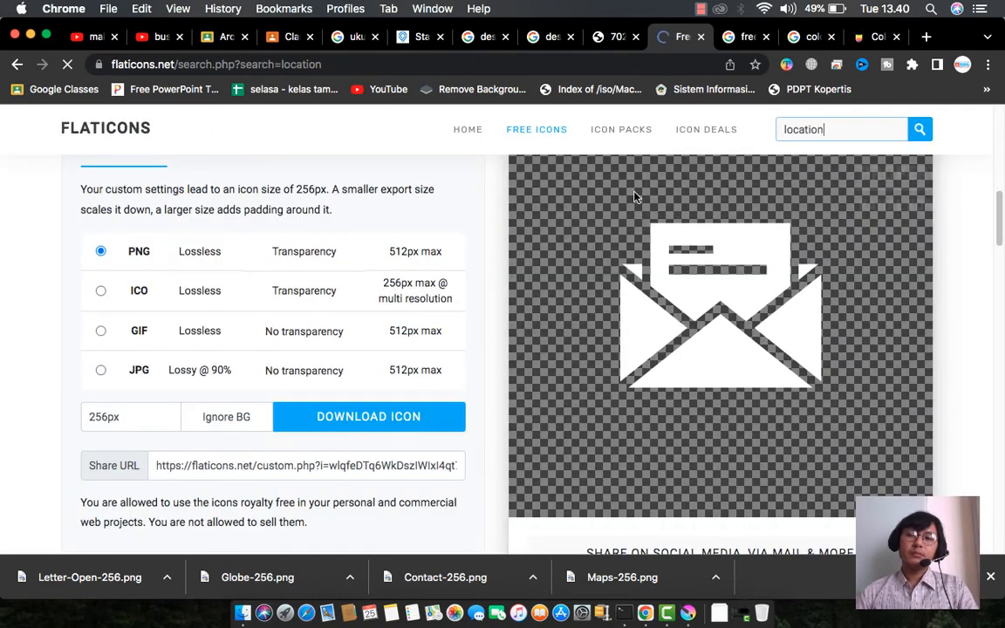
scroll(711, 272, "down", 5)
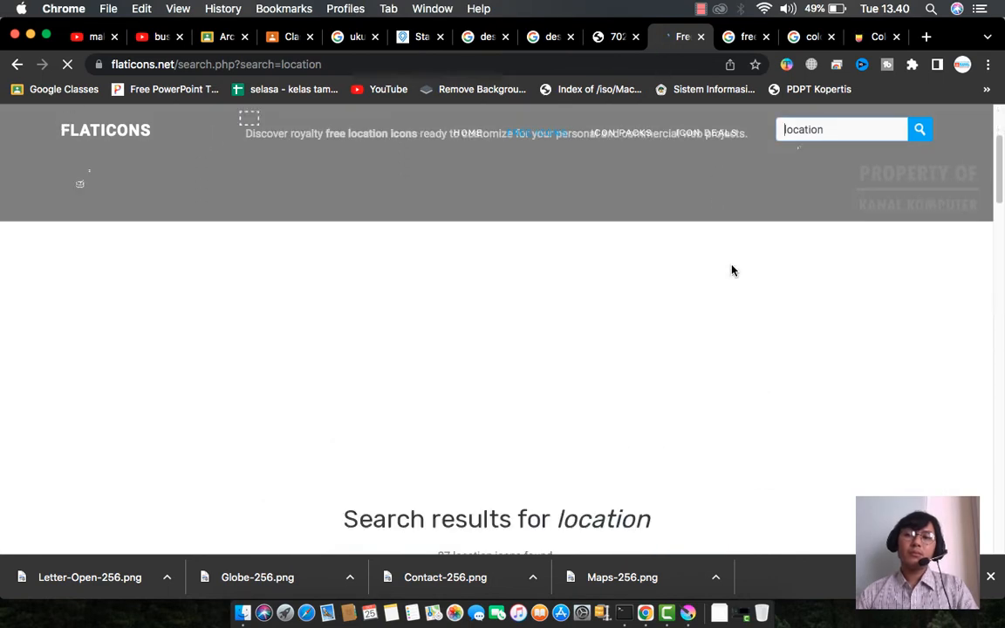
scroll(735, 260, "down", 3)
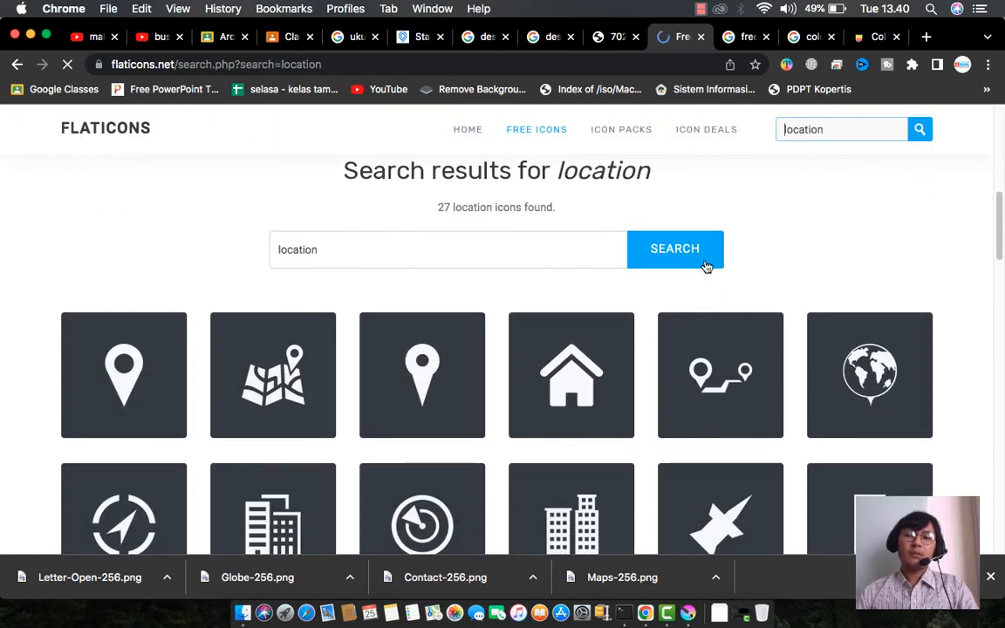
left_click(154, 376)
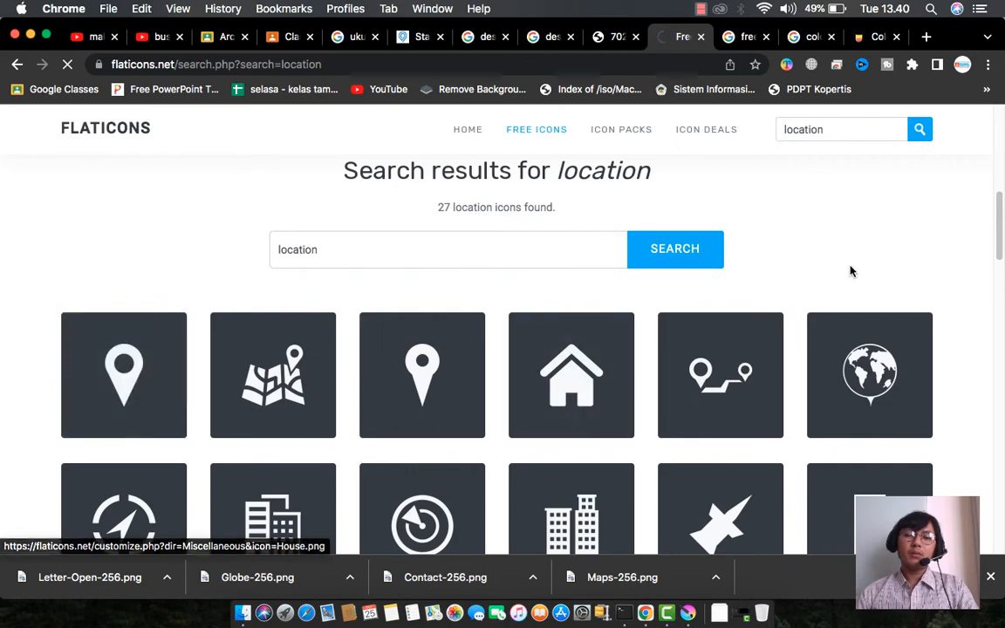
- Download the map-pin as a 256px PNG and drag Maps-256 (1).png into Krita
scroll(687, 298, "down", 3)
scroll(688, 301, "down", 5)
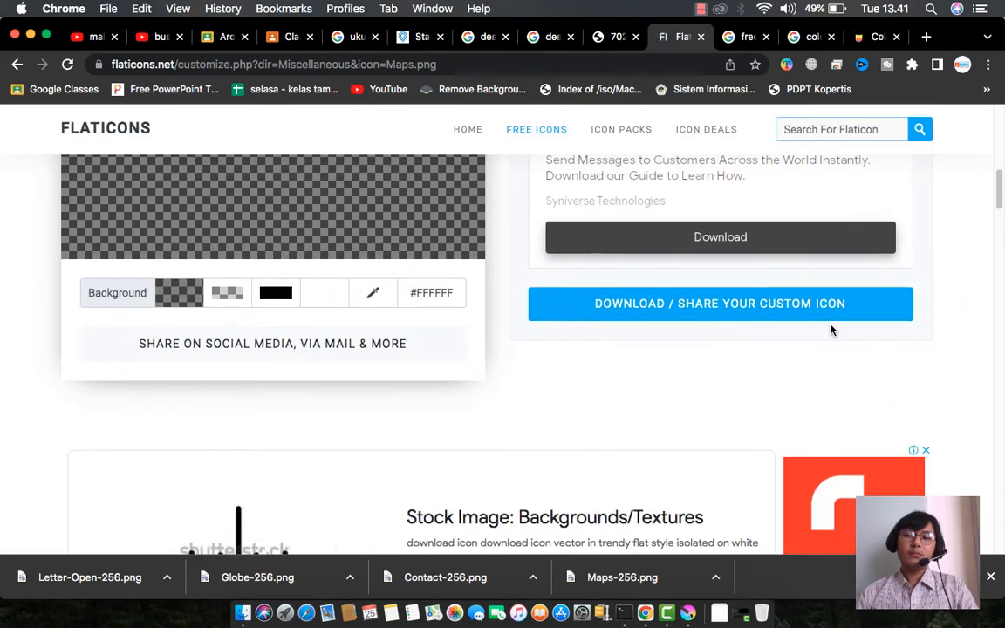
left_click(696, 310)
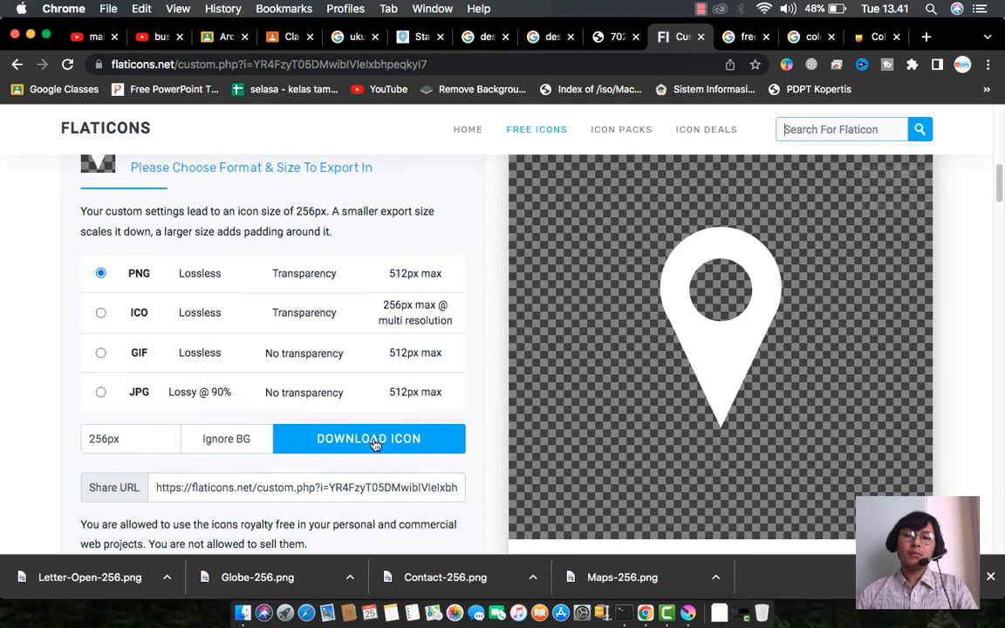
left_click(374, 441)
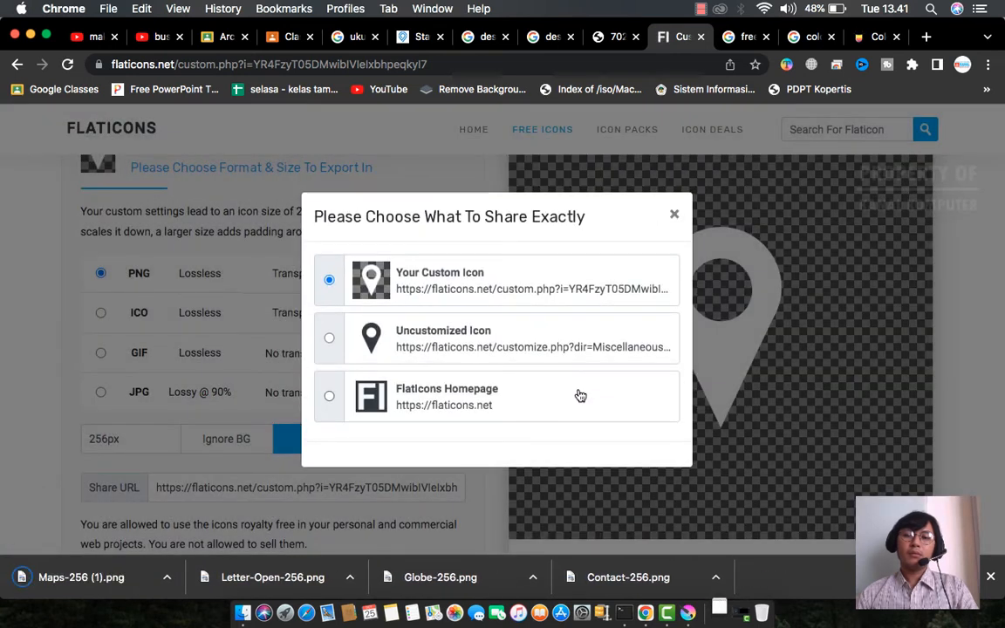
left_click(166, 577)
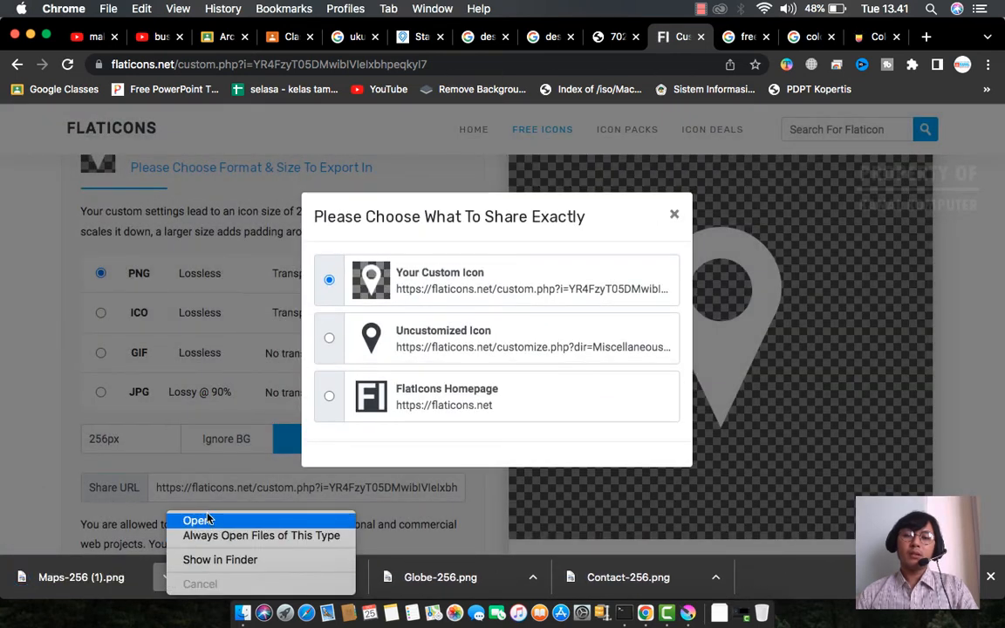
left_click(217, 560)
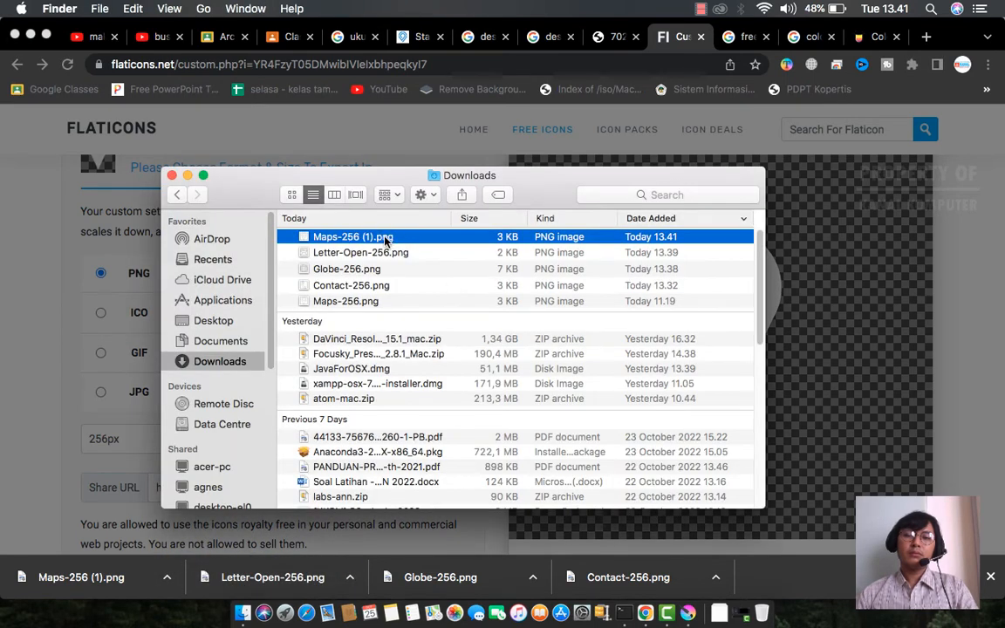
left_click_drag(333, 240, 308, 182)
- Insert Maps-256 (1).png as a layer, shrink it, and move it into the fourth circle
left_click(320, 189)
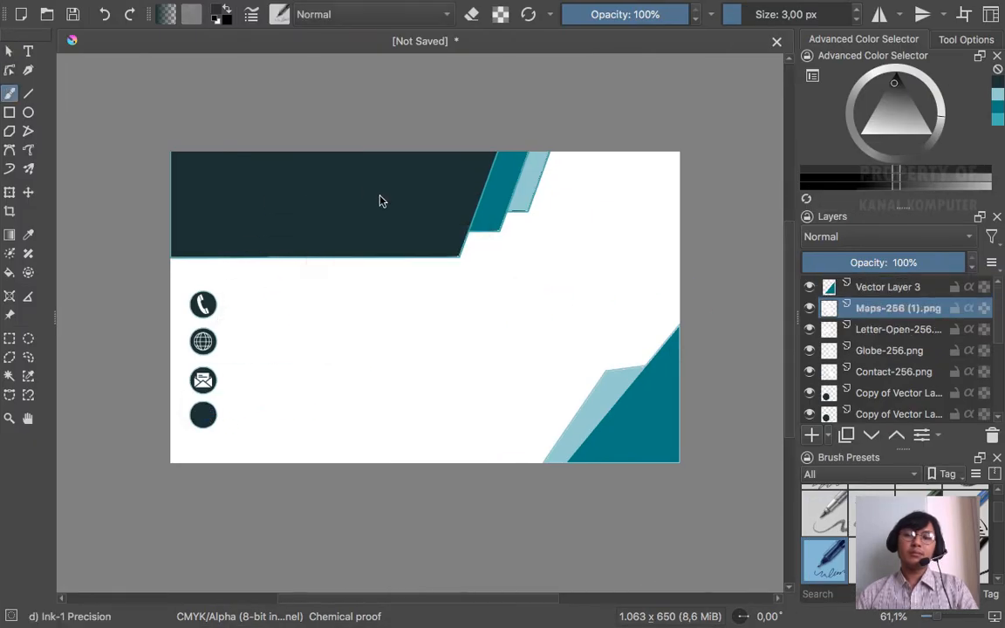
left_click(9, 194)
left_click_drag(194, 275, 250, 174)
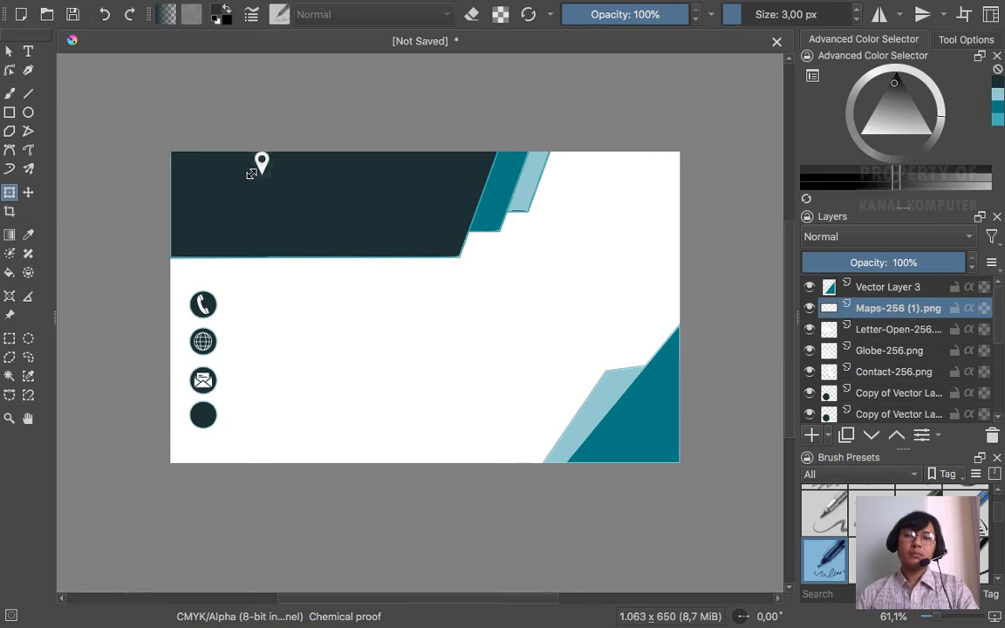
left_click(28, 192)
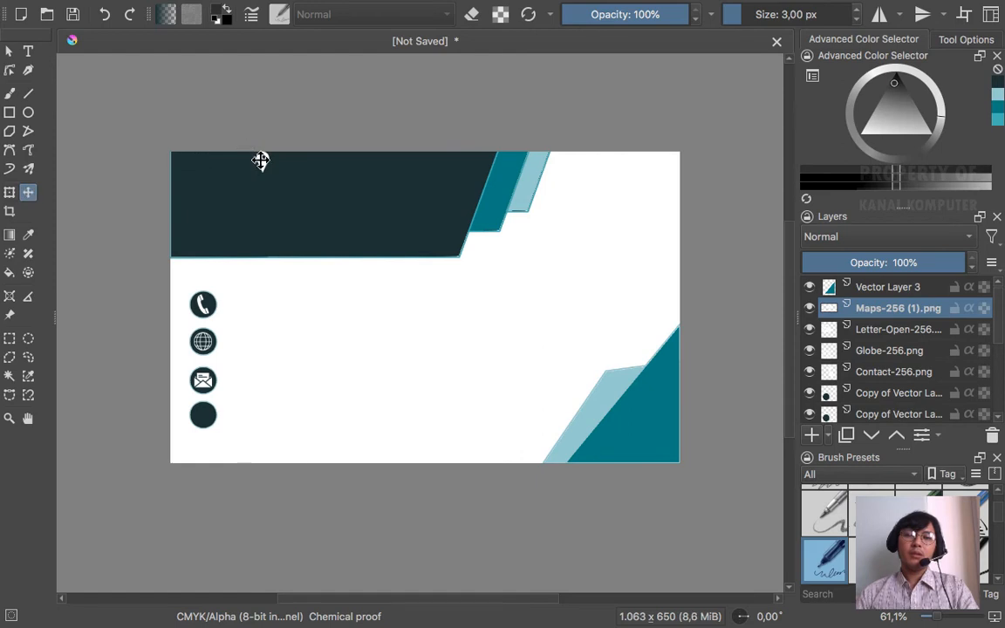
left_click_drag(262, 162, 203, 404)
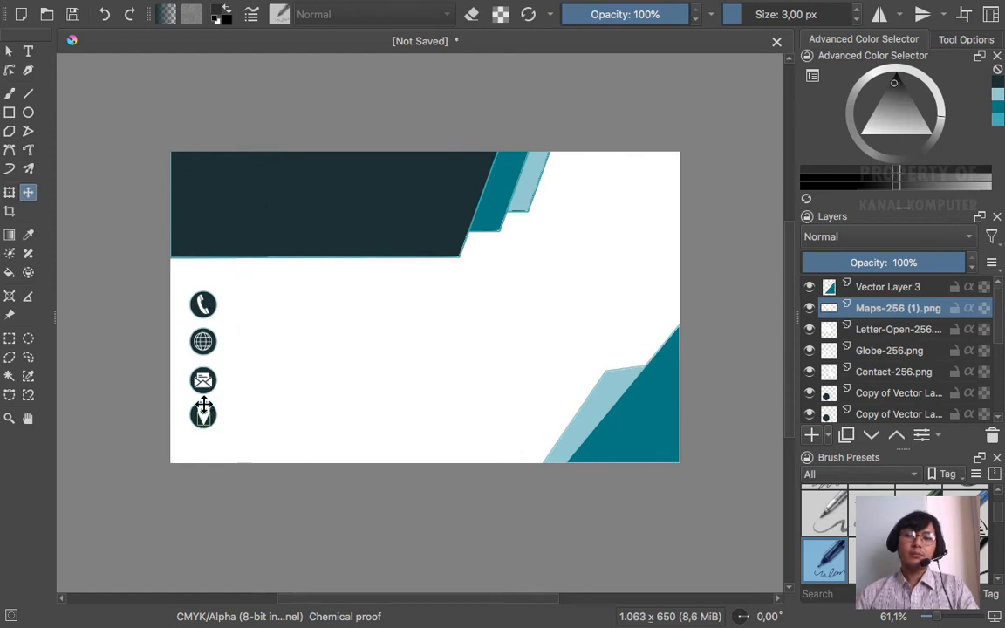
left_click(9, 50)
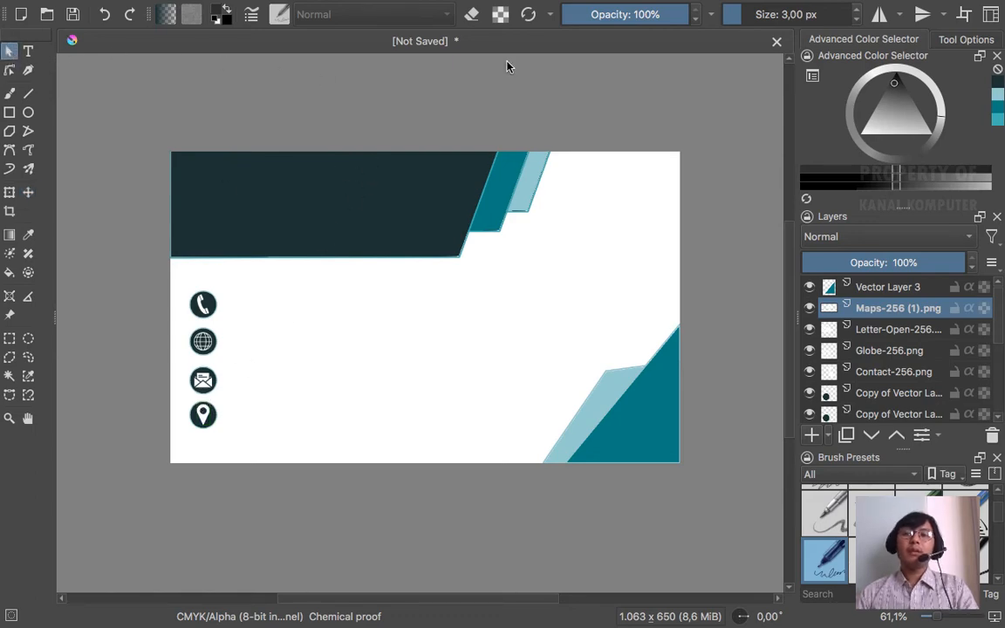
key("ctrl+Left")
left_click(670, 215)
key("ctrl+Right")
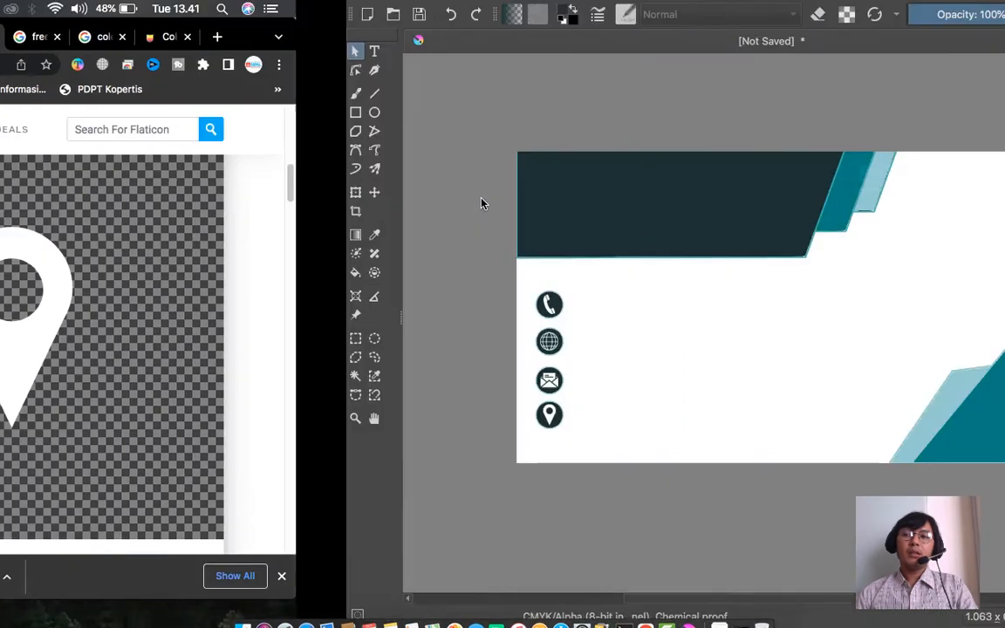
key("ctrl+Left")
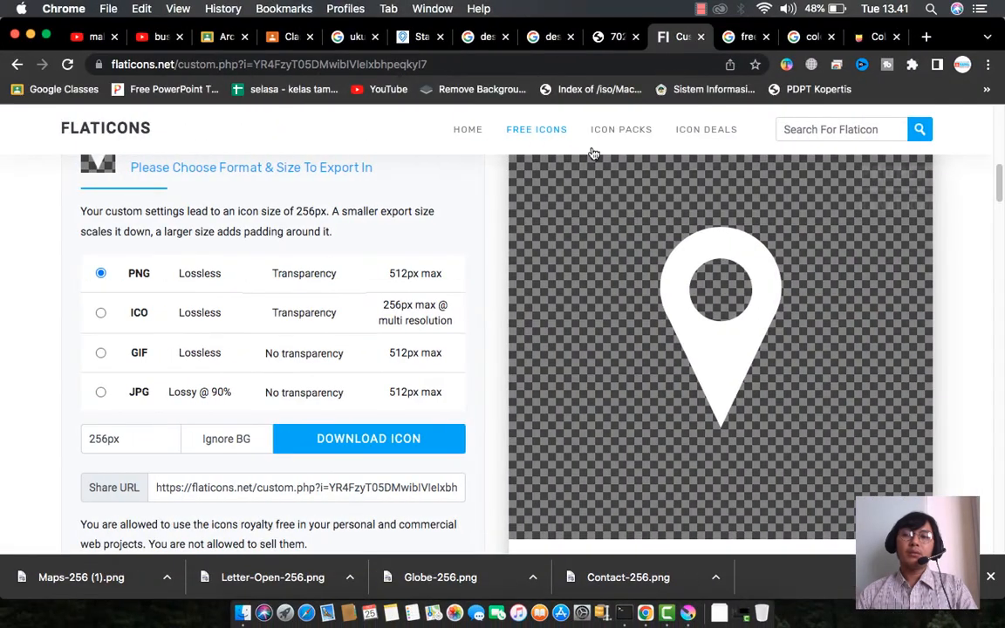
left_click(616, 37)
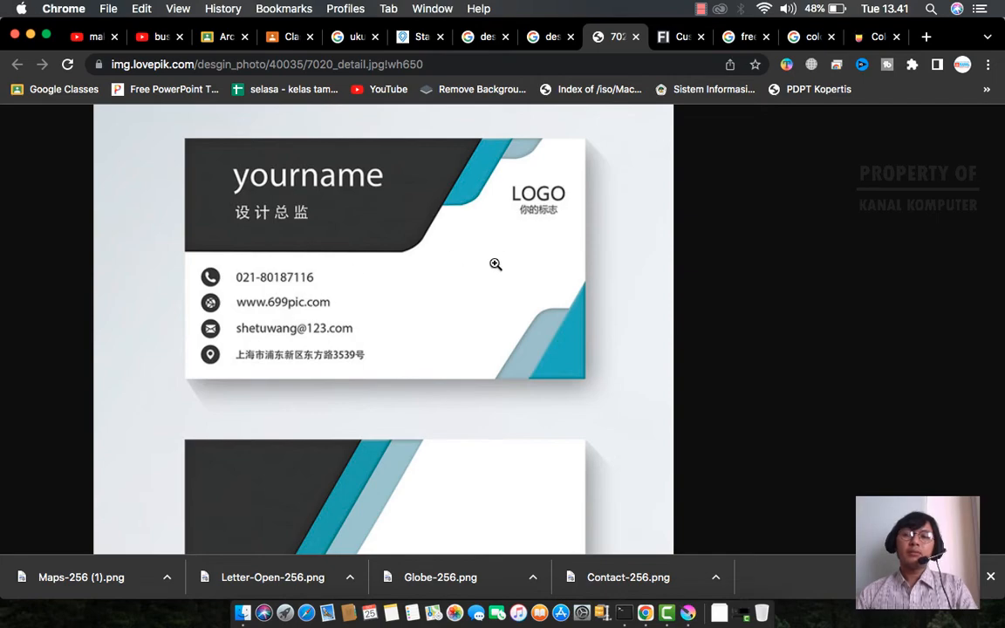
key("ctrl+Right")
key("ctrl+Left")
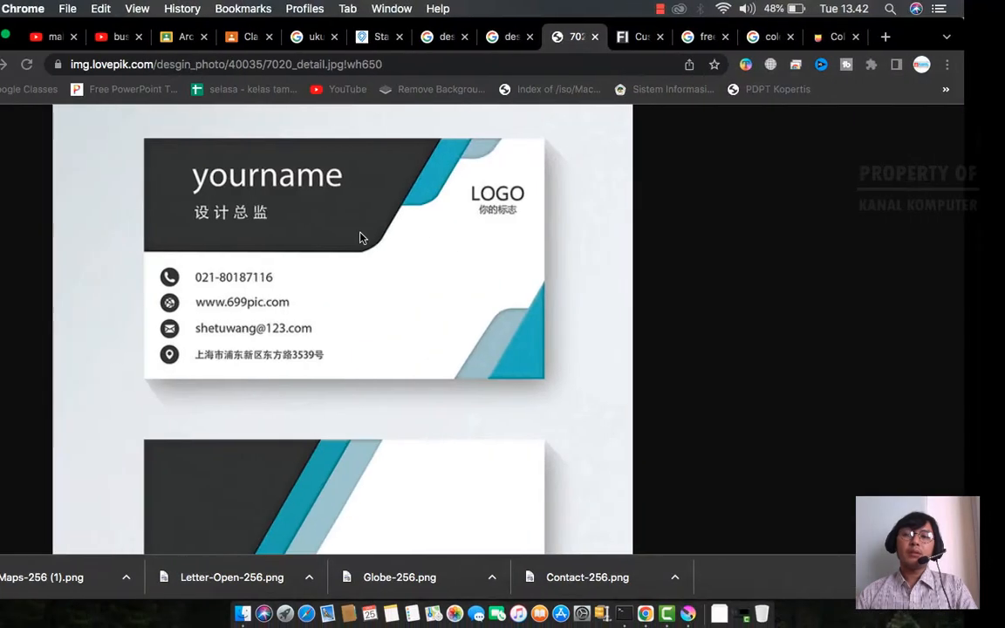
key("ctrl+Right")
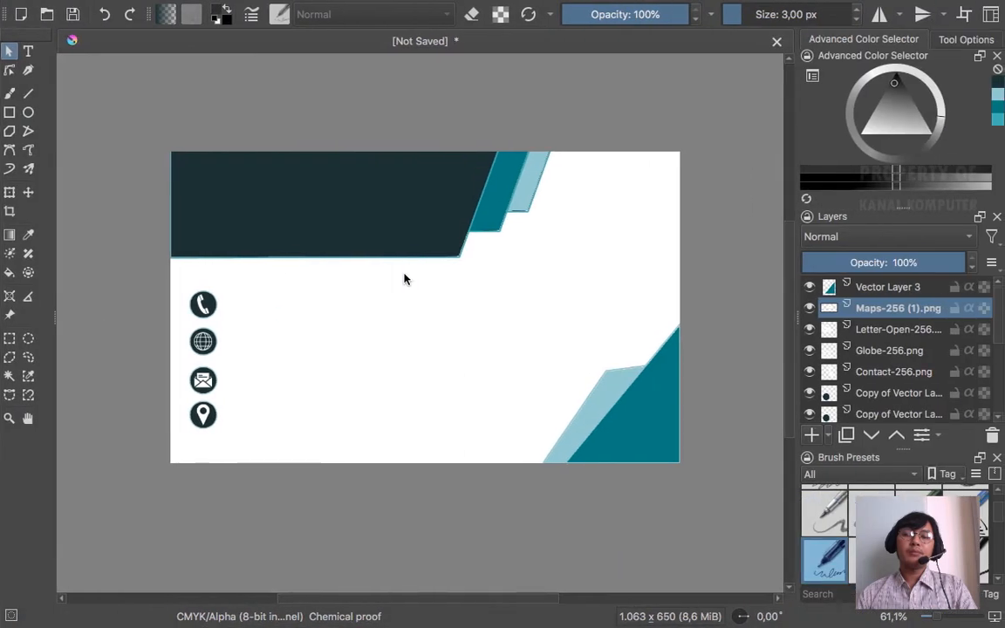
- Draw a text box across the dark header and replace its placeholder with 'Nama Kalian'
left_click(28, 54)
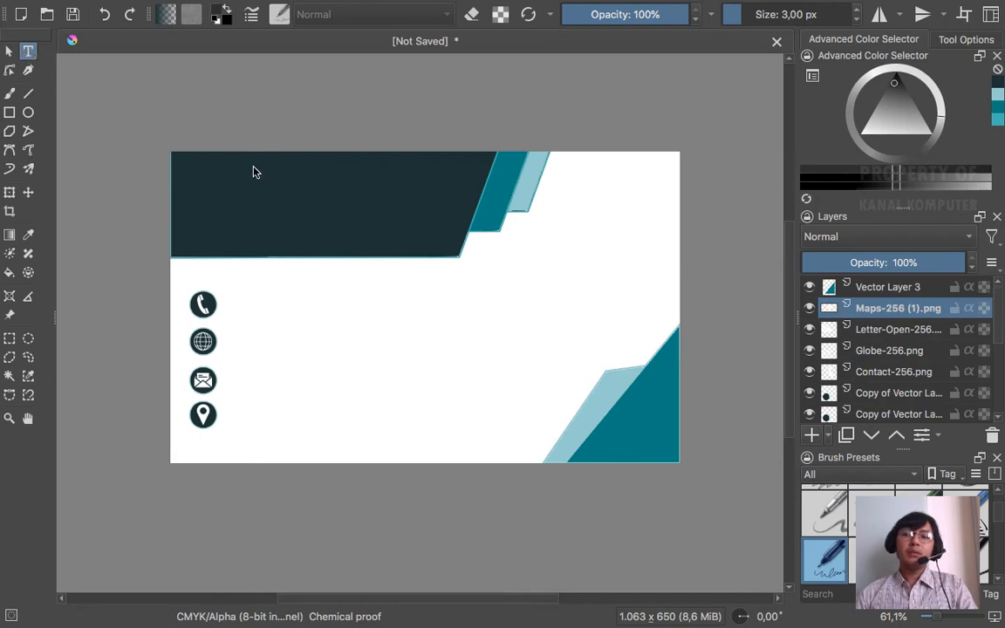
left_click_drag(221, 172, 510, 242)
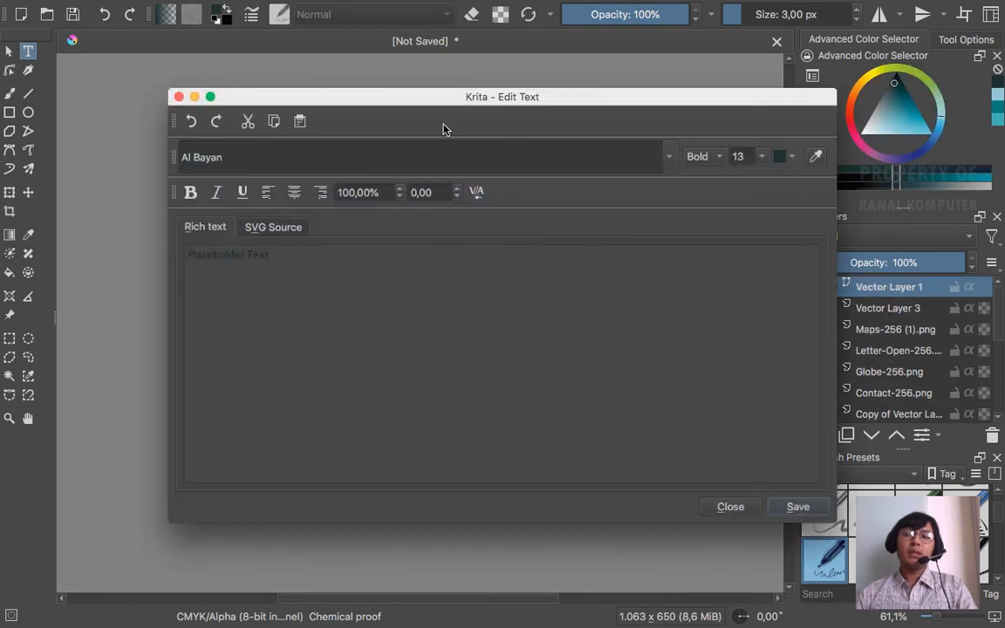
left_click_drag(458, 98, 537, 75)
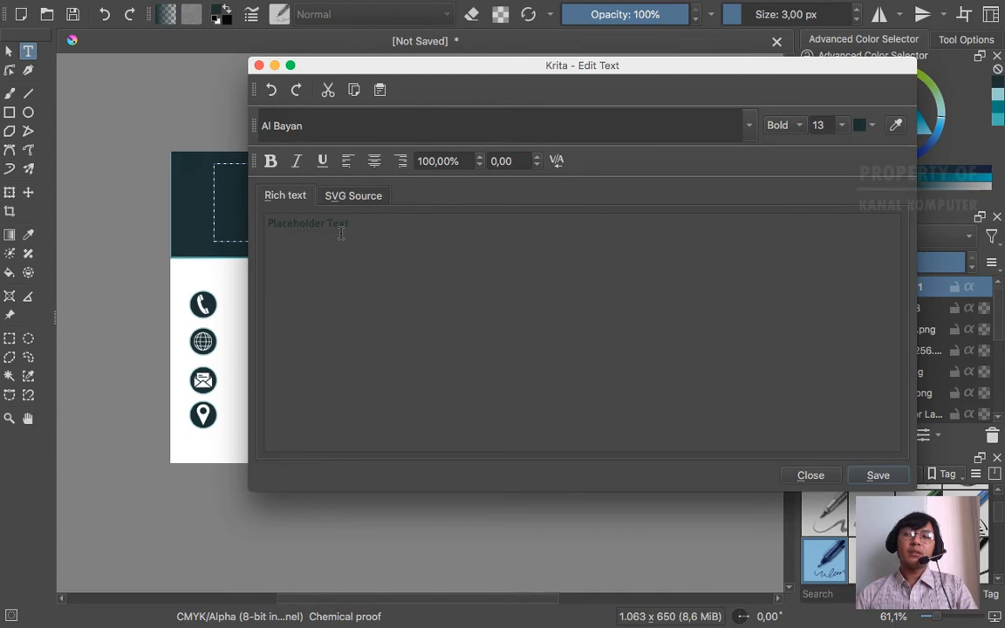
left_click_drag(353, 223, 259, 221)
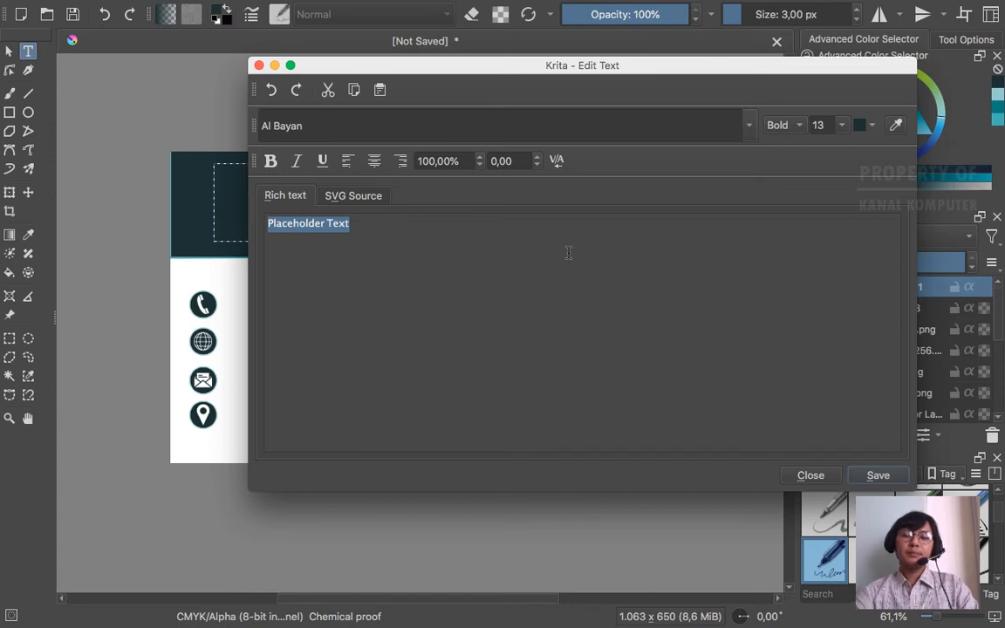
key("BackSpace")
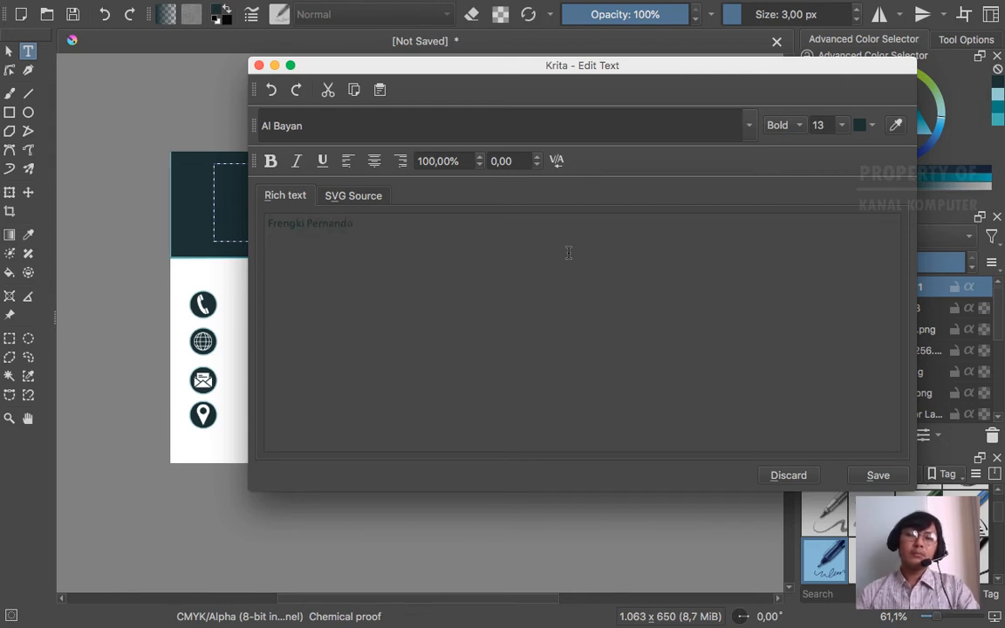
key("super+a")
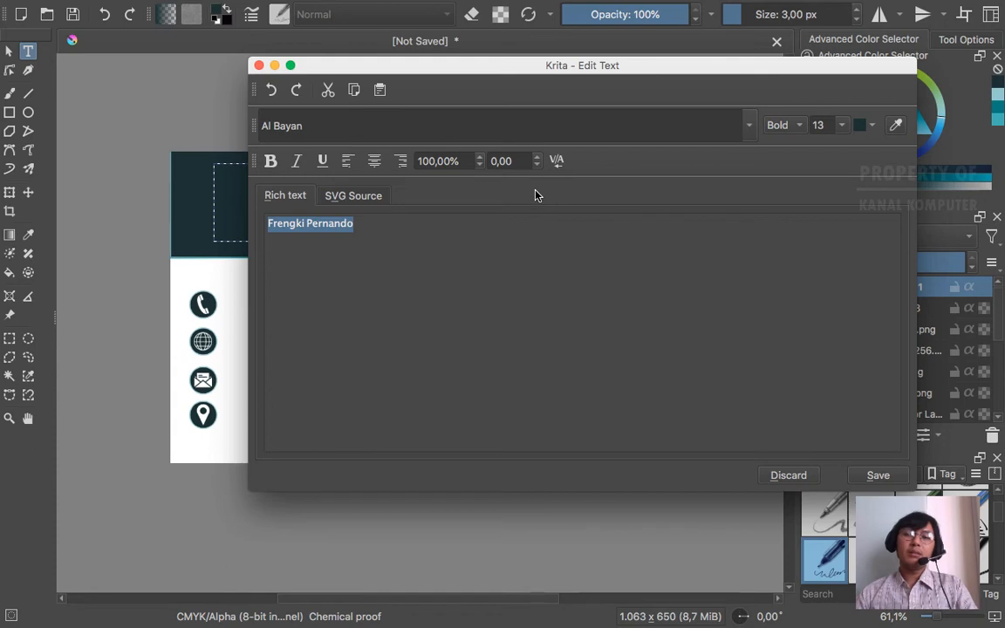
key("BackSpace")
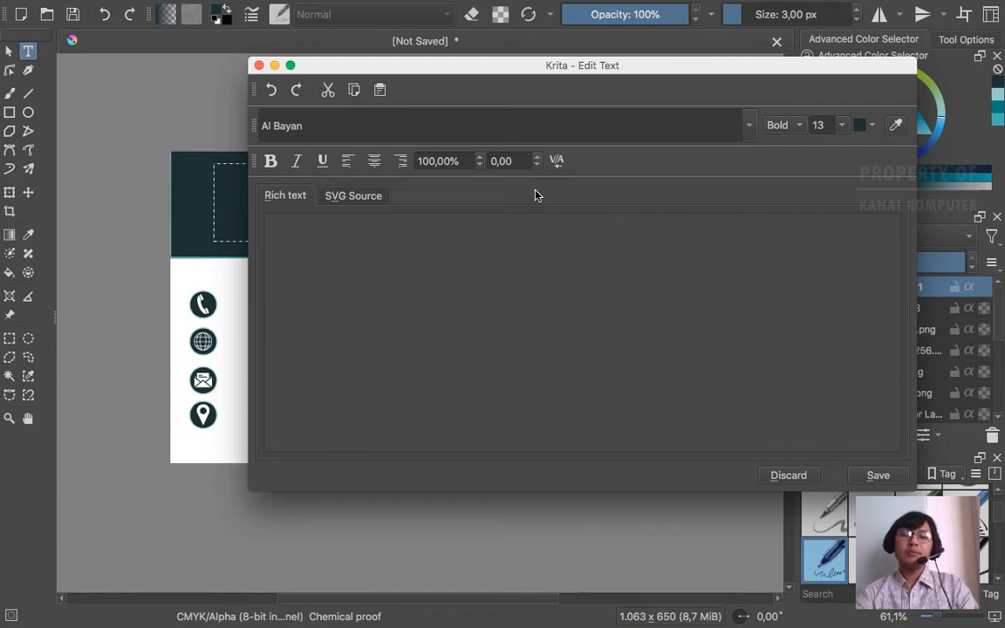
type("Nama Kalian")
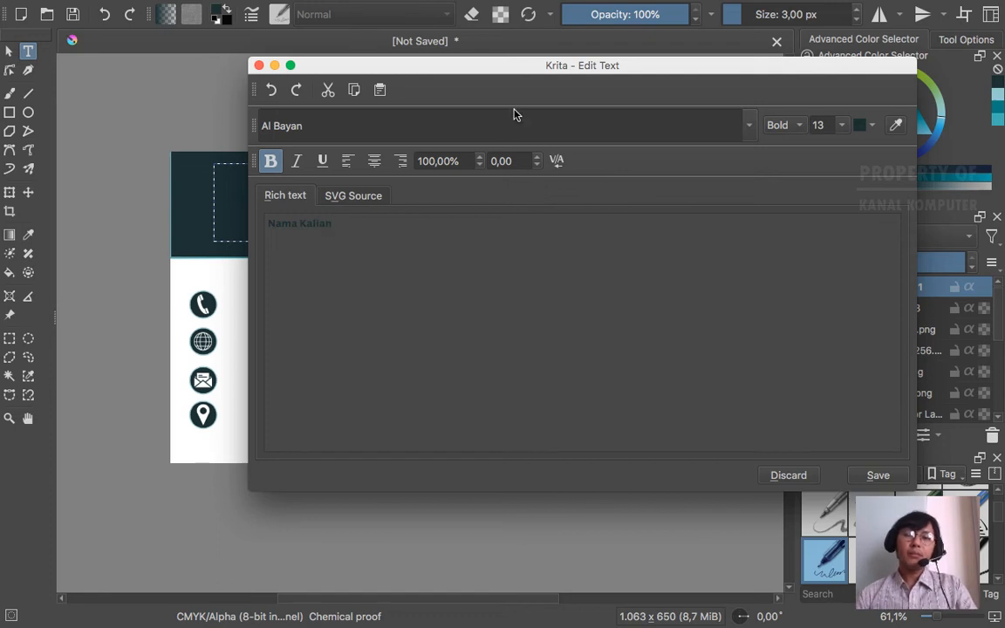
- Set the Nama Kalian text to font size 36 and save it to the card
left_click_drag(564, 74, 544, 72)
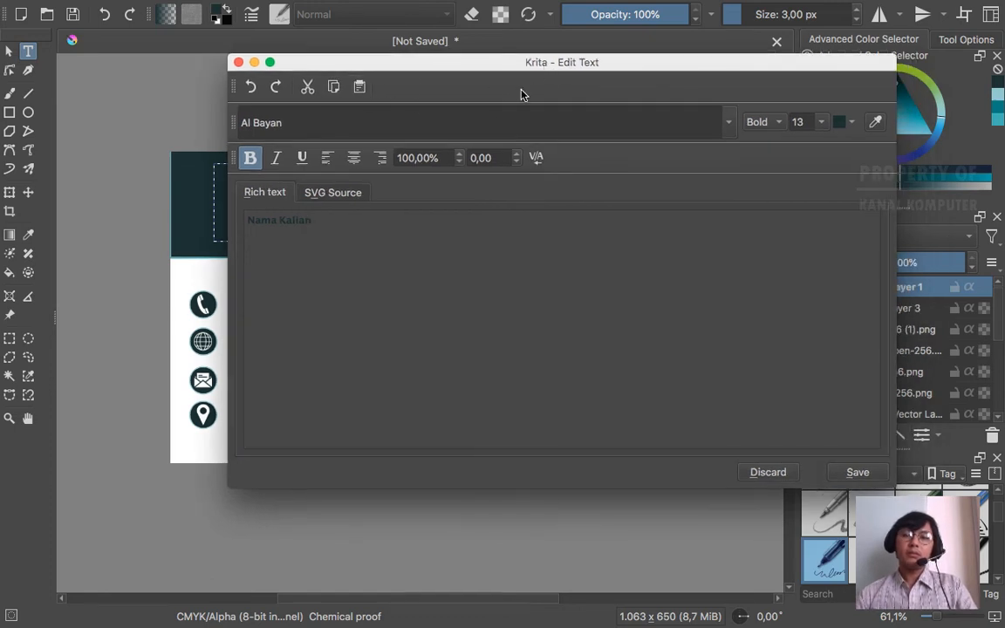
left_click_drag(327, 230, 244, 219)
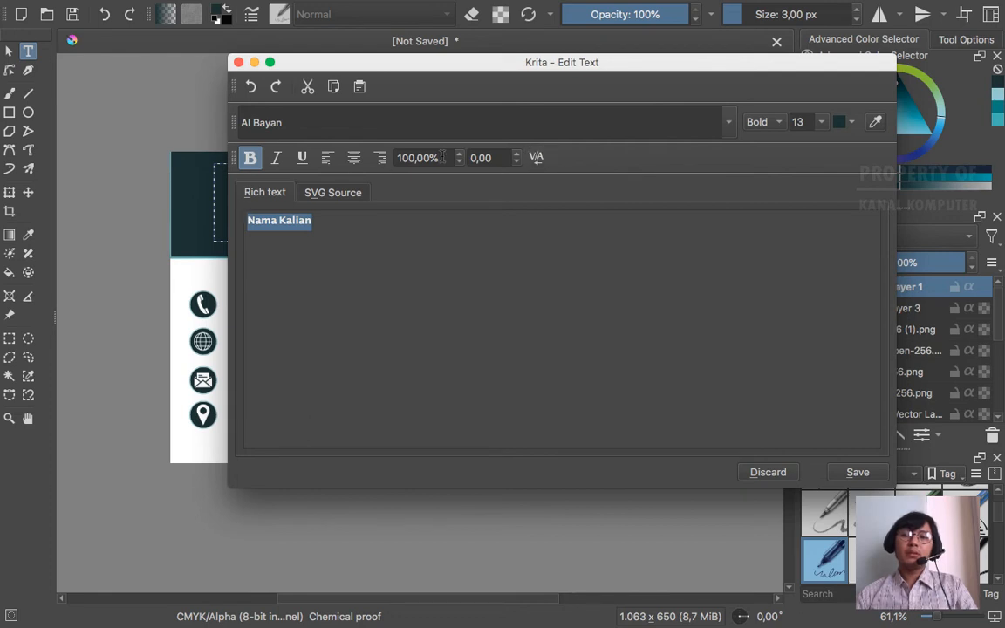
left_click(810, 123)
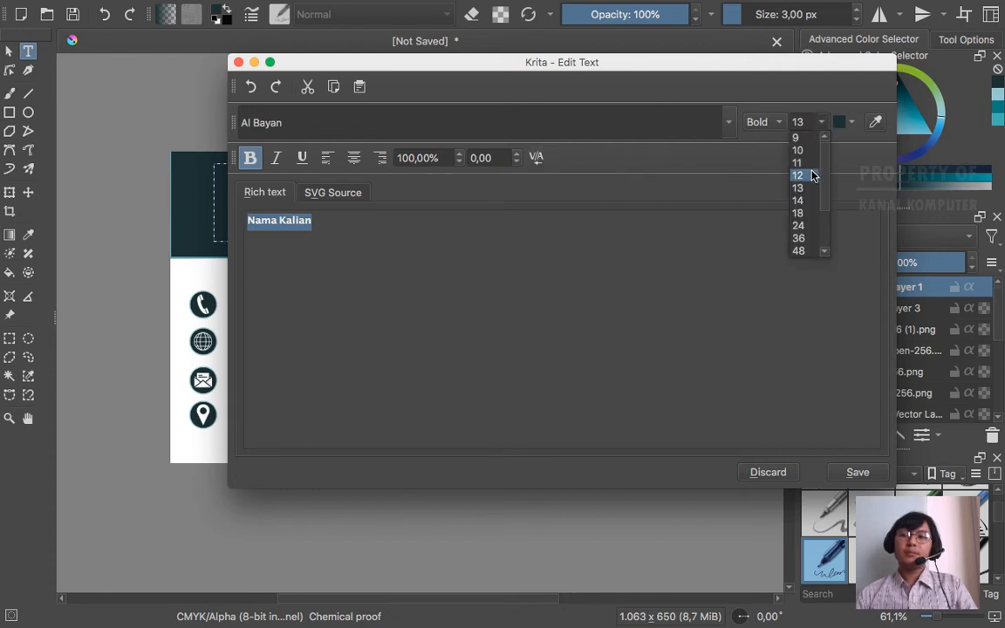
left_click(800, 237)
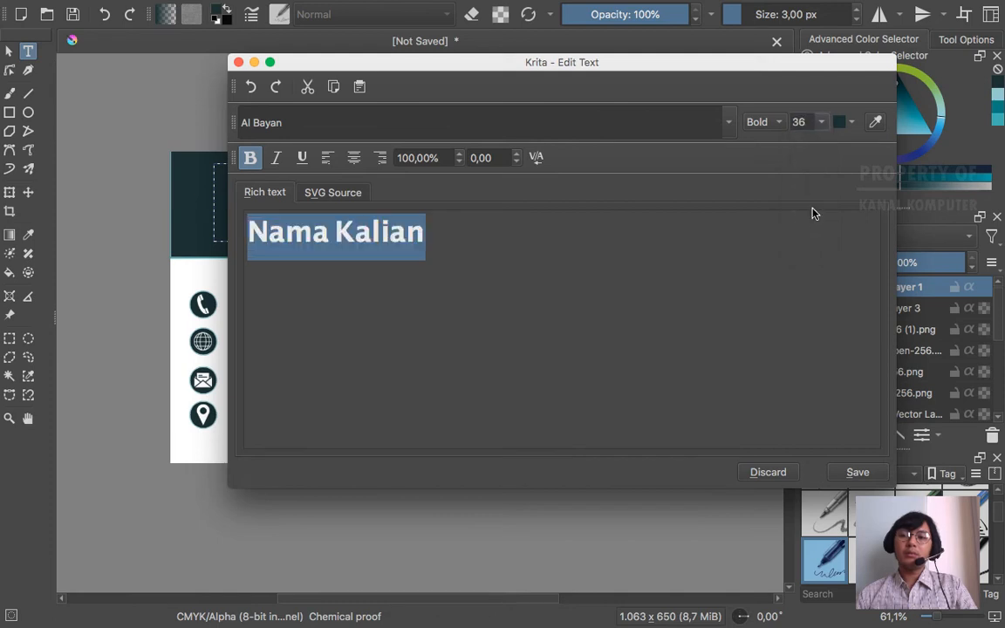
left_click(863, 474)
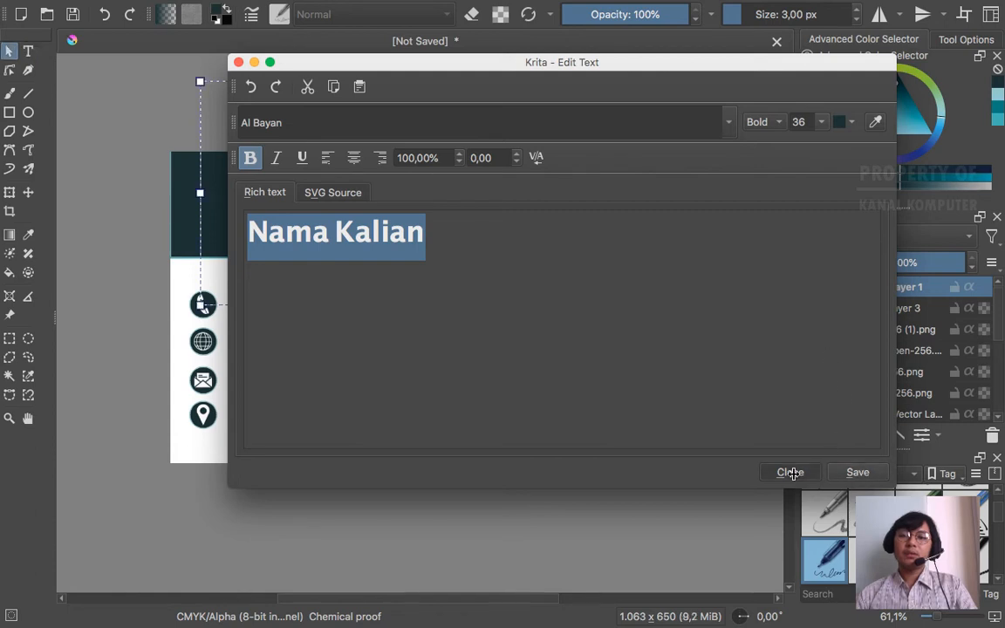
left_click(792, 472)
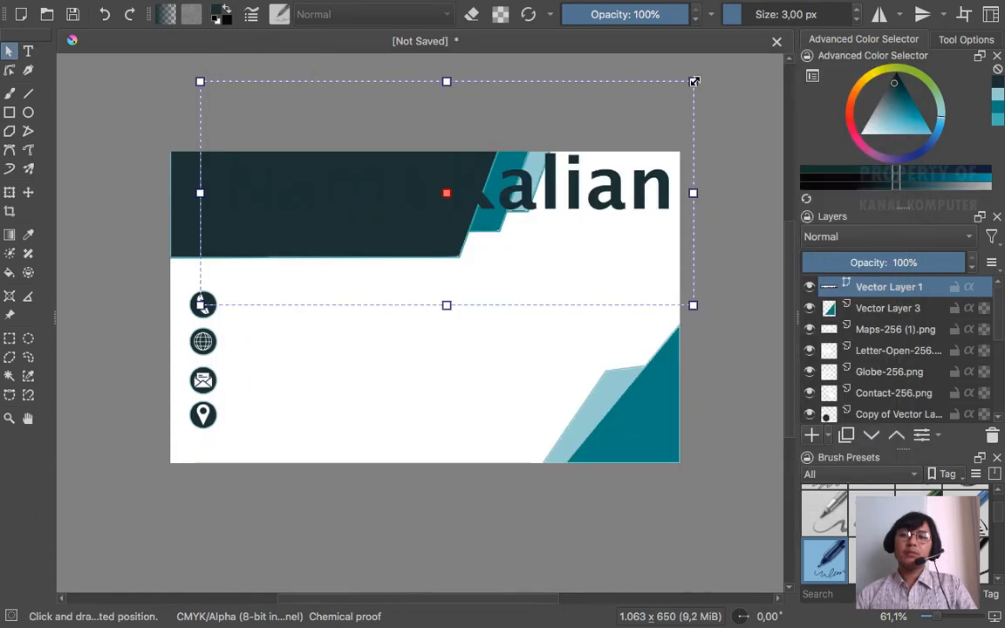
- Colour the whole Nama Kalian text white in Edit Text and save the change
left_click(10, 194)
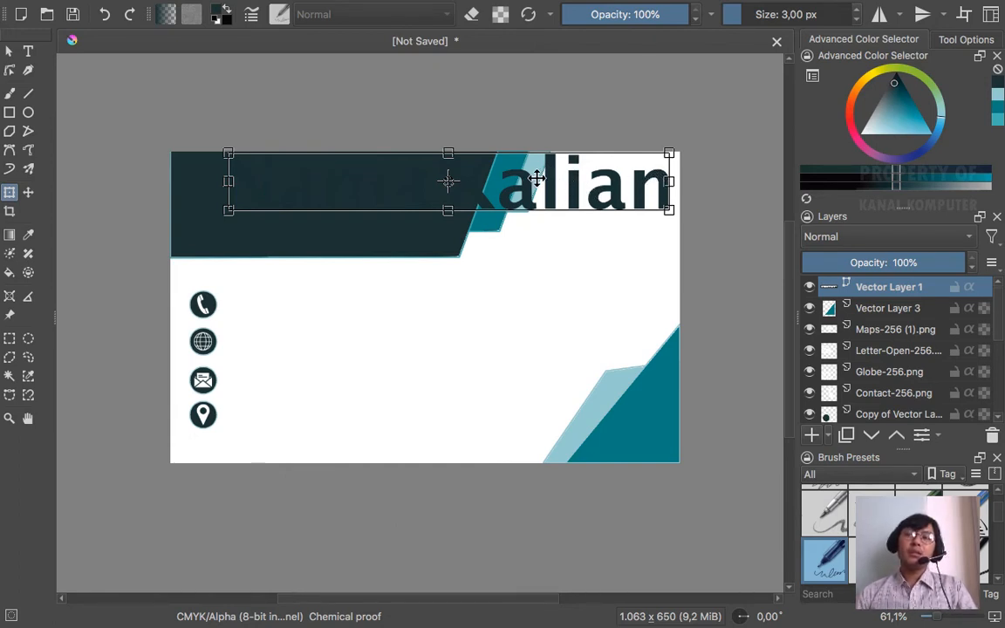
left_click(28, 53)
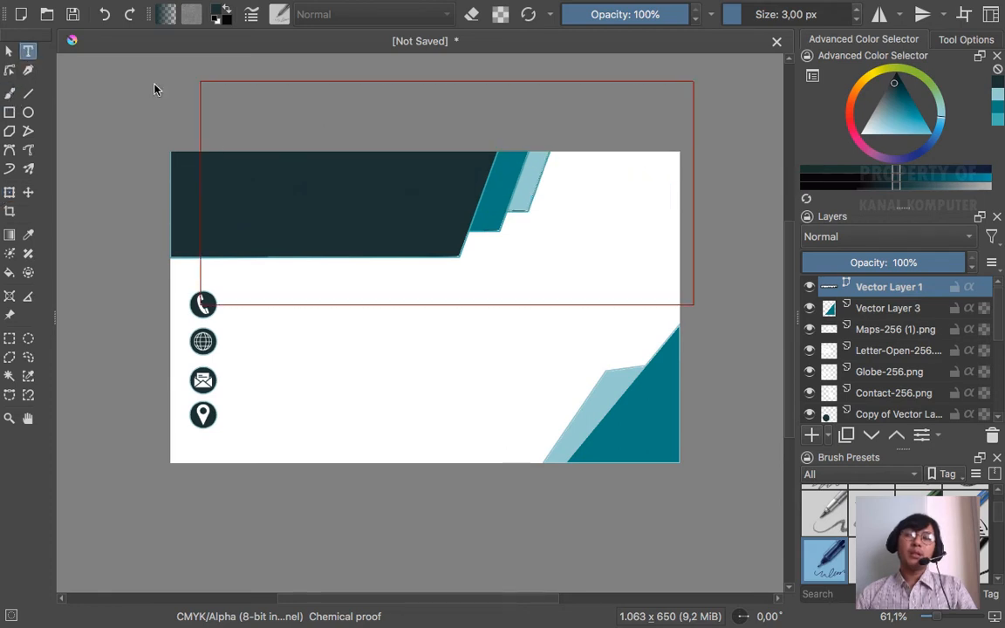
double_click(554, 191)
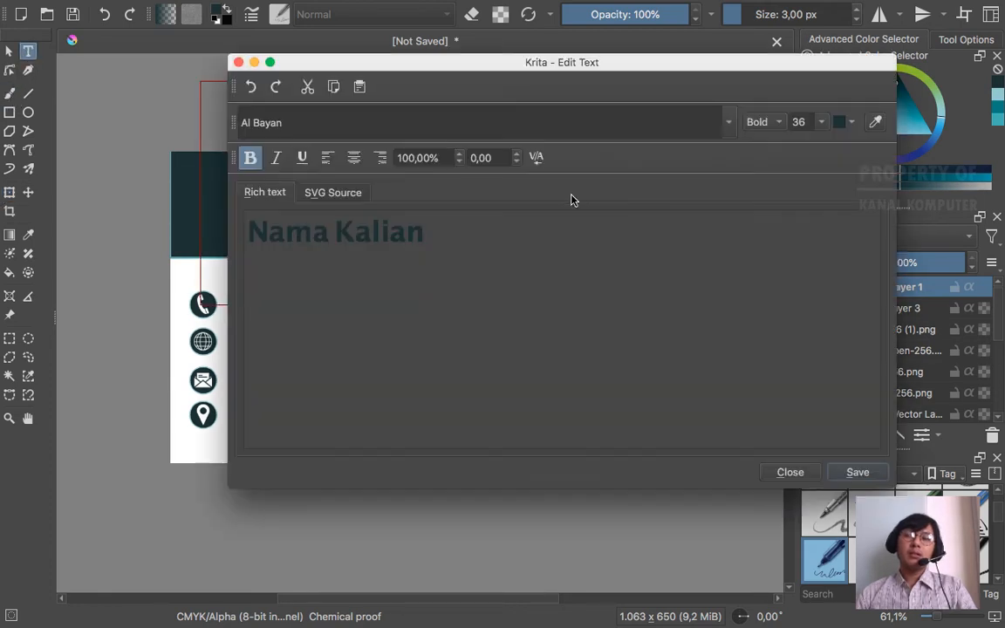
left_click_drag(418, 232, 244, 227)
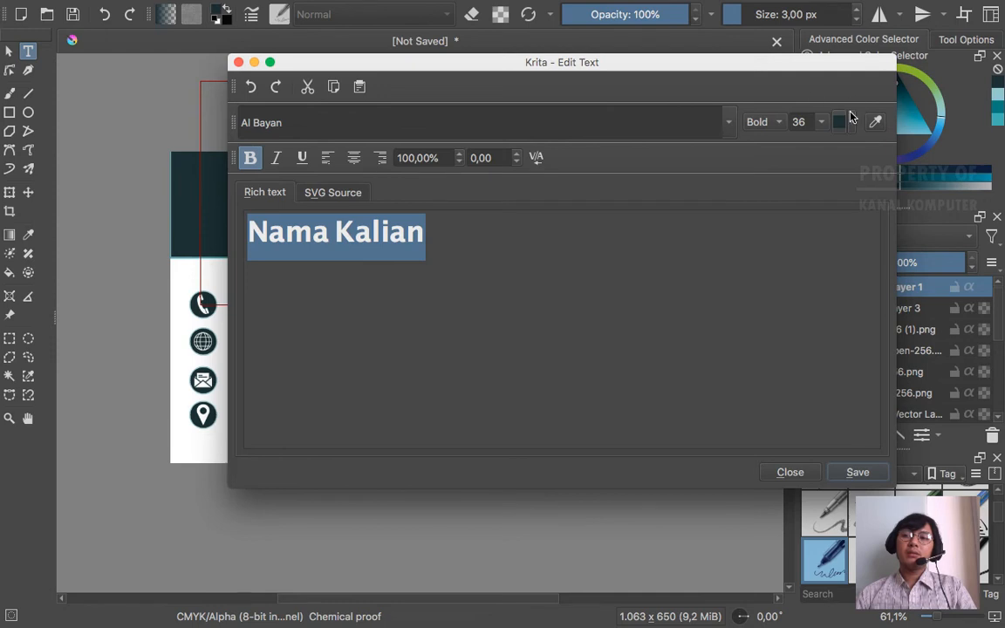
left_click(852, 123)
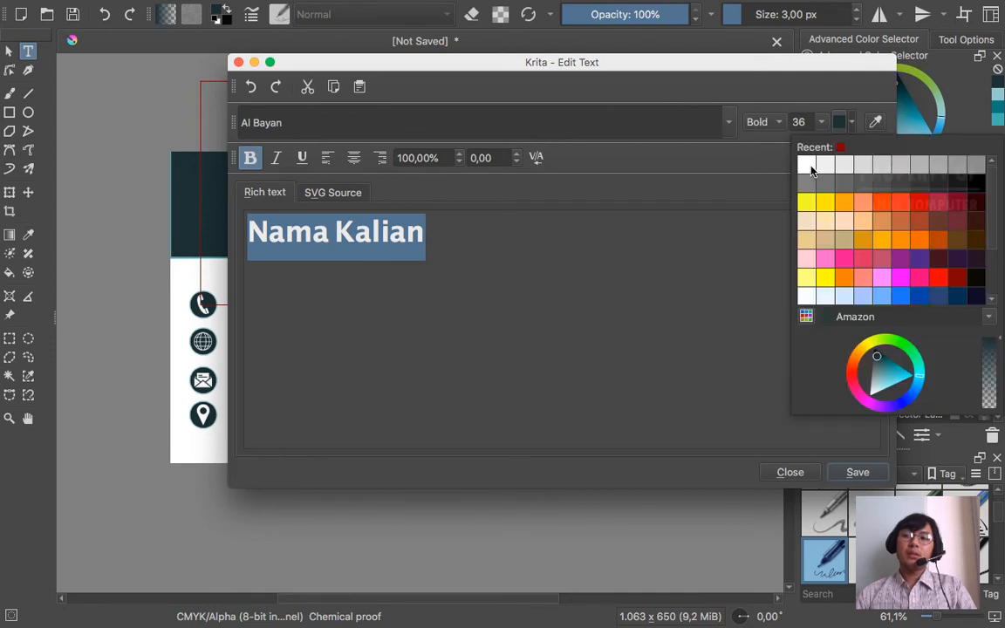
left_click(807, 165)
left_click(855, 472)
left_click(790, 472)
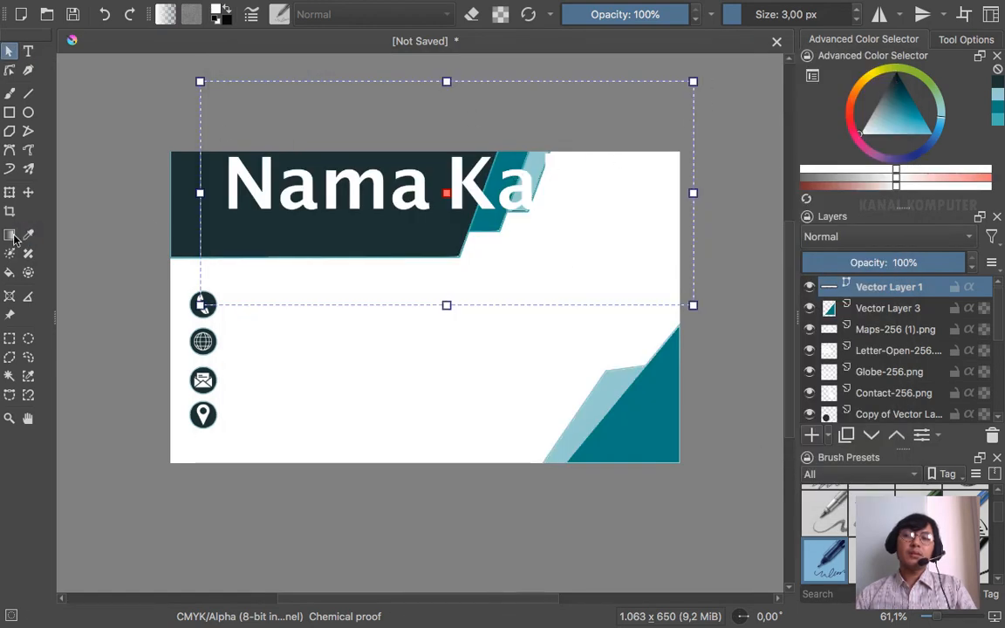
left_click(10, 191)
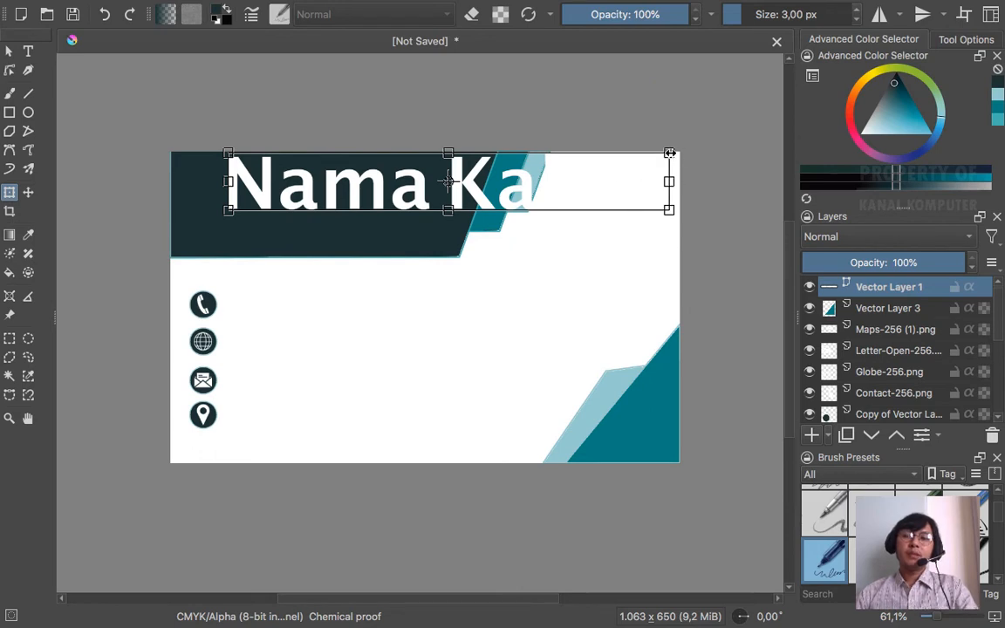
- Scale the white name text down and nudge it into the header's top-left corner
left_click_drag(669, 151, 472, 181)
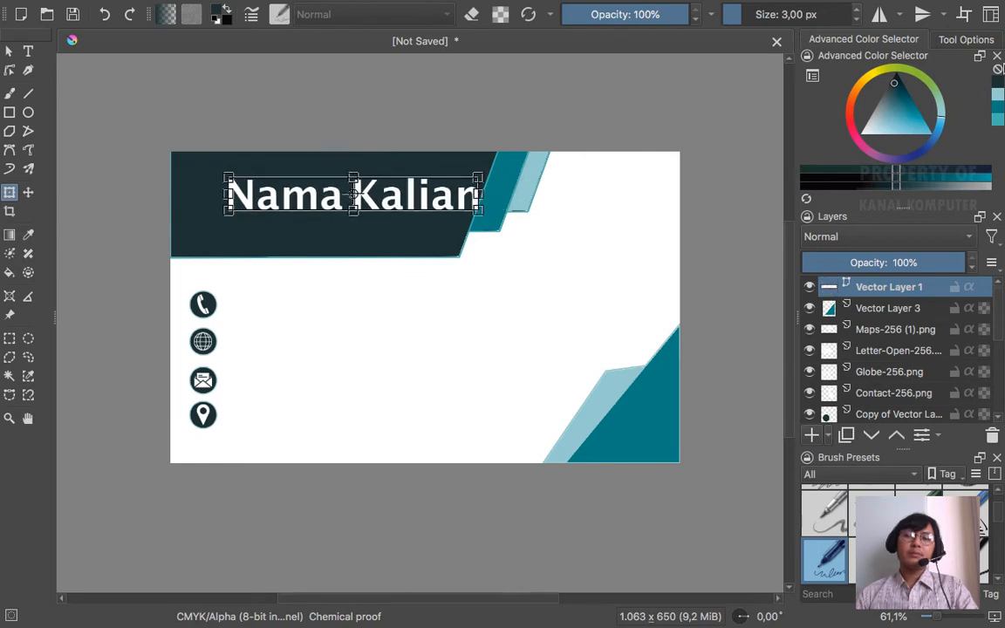
mouse_move(274, 171)
left_mouse_down()
mouse_move(232, 157)
mouse_move(271, 178)
left_mouse_up()
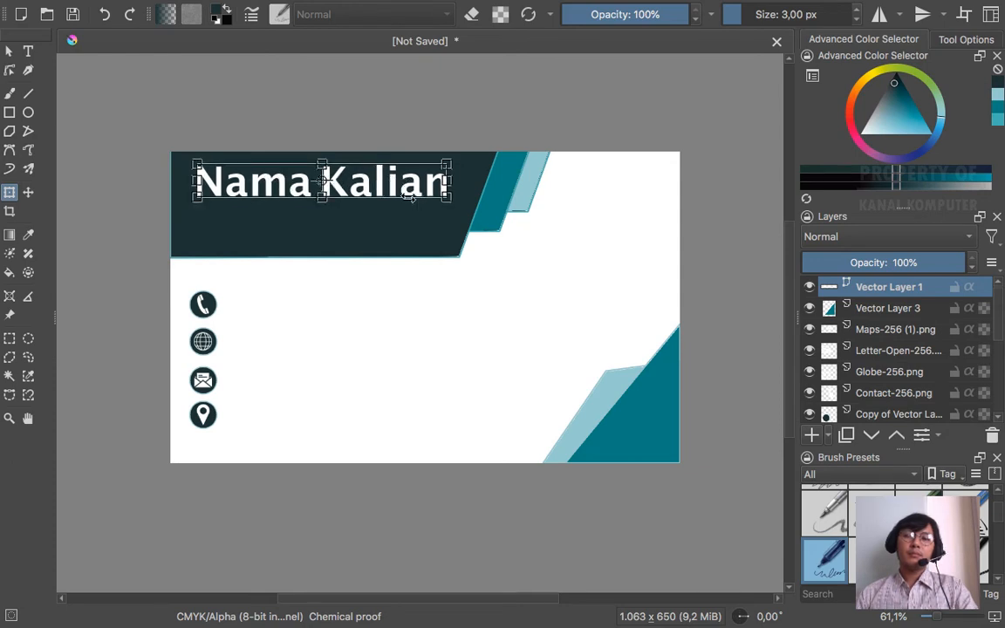
left_click(11, 52)
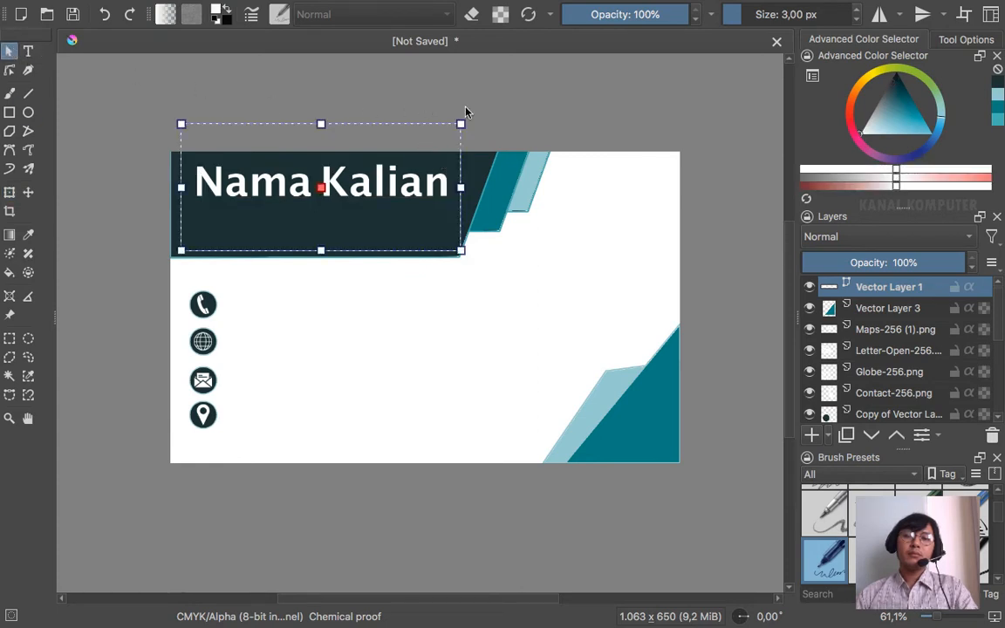
left_click(593, 116)
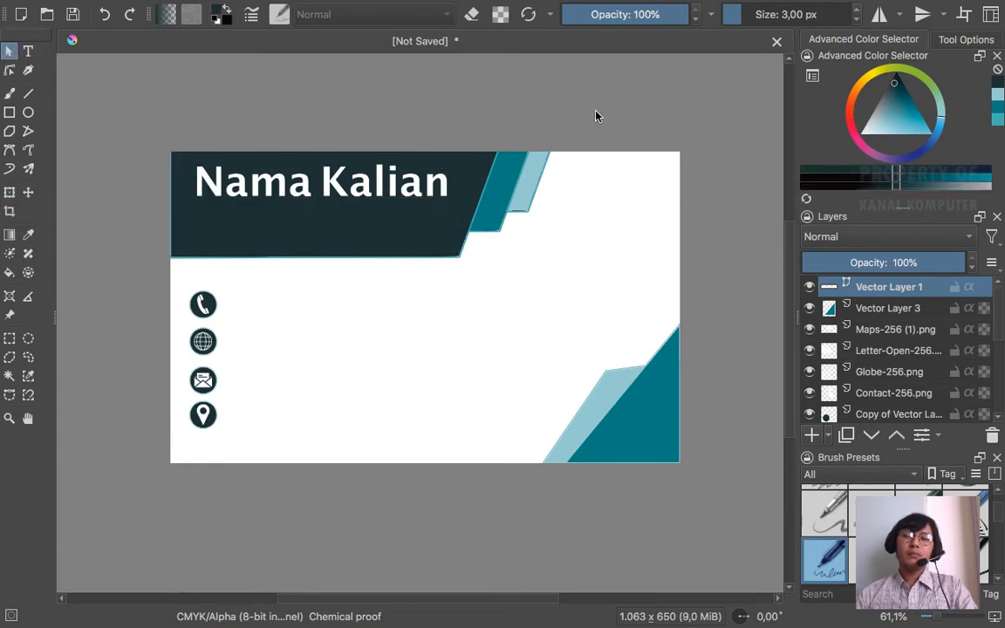
left_click(408, 186)
left_click_drag(408, 186, 404, 186)
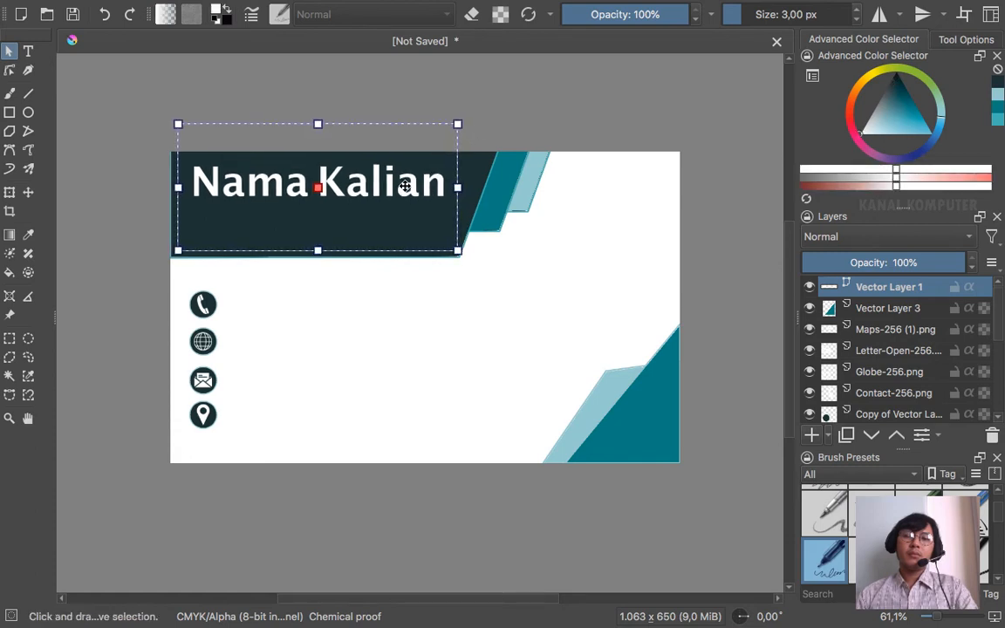
left_click(561, 115)
left_click(330, 203)
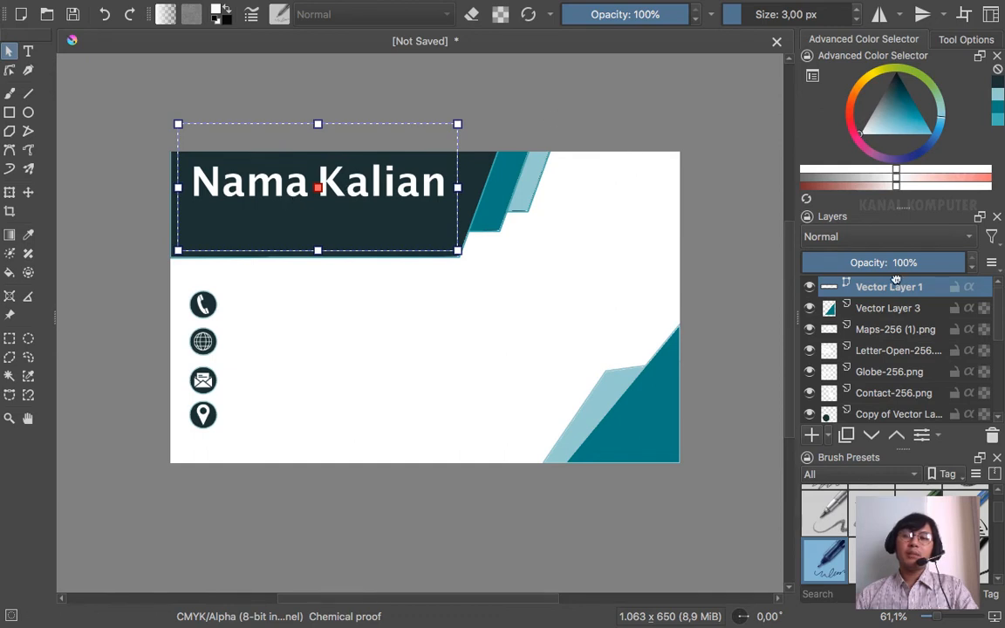
left_click_drag(384, 165, 372, 170)
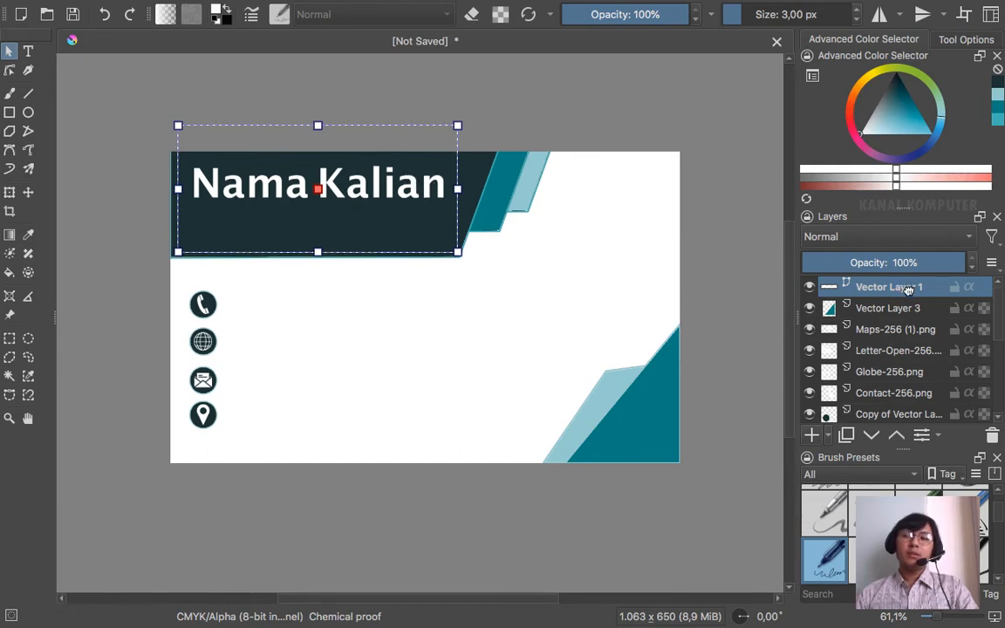
mouse_move(908, 290)
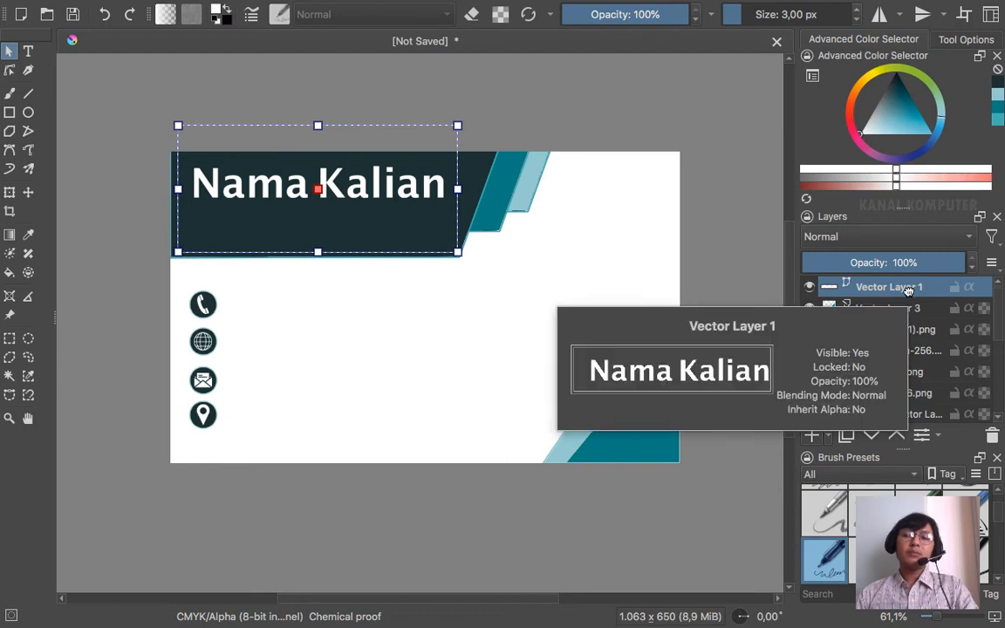
- Append the word 'Nama' to the name text and save it
double_click(436, 188)
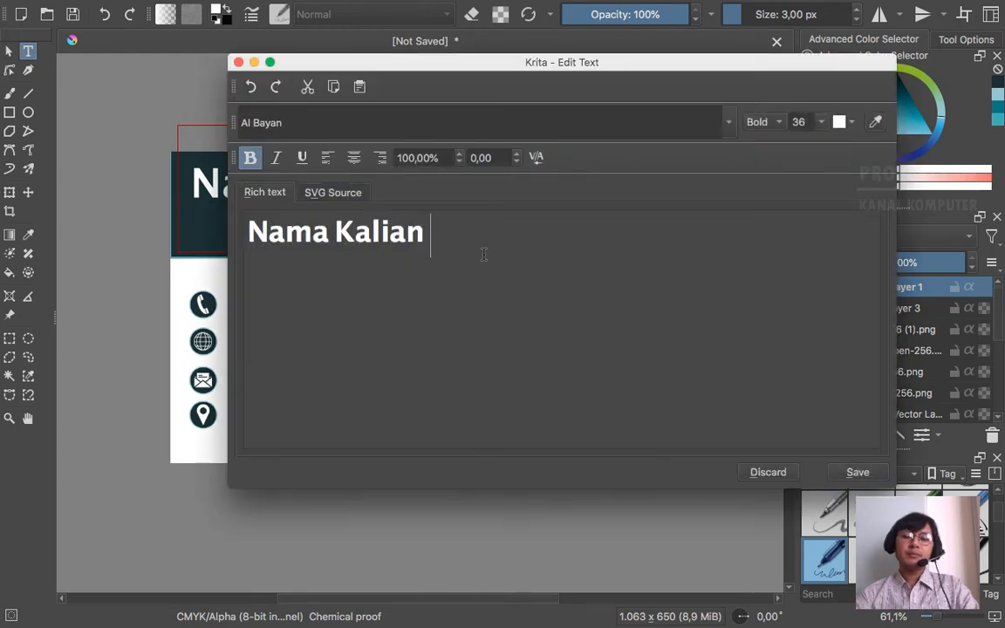
type("Nama")
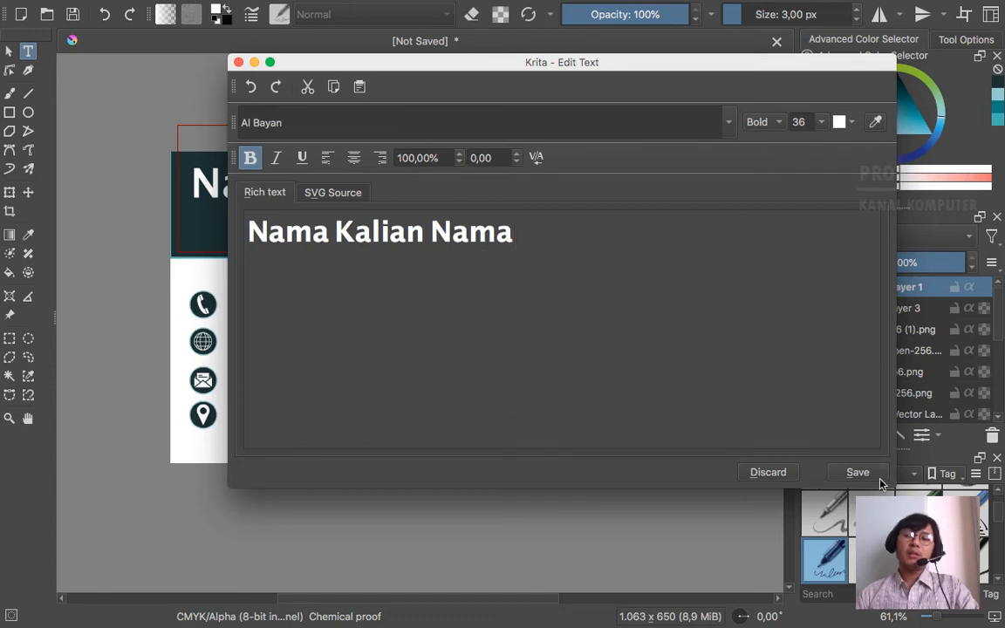
left_click(859, 472)
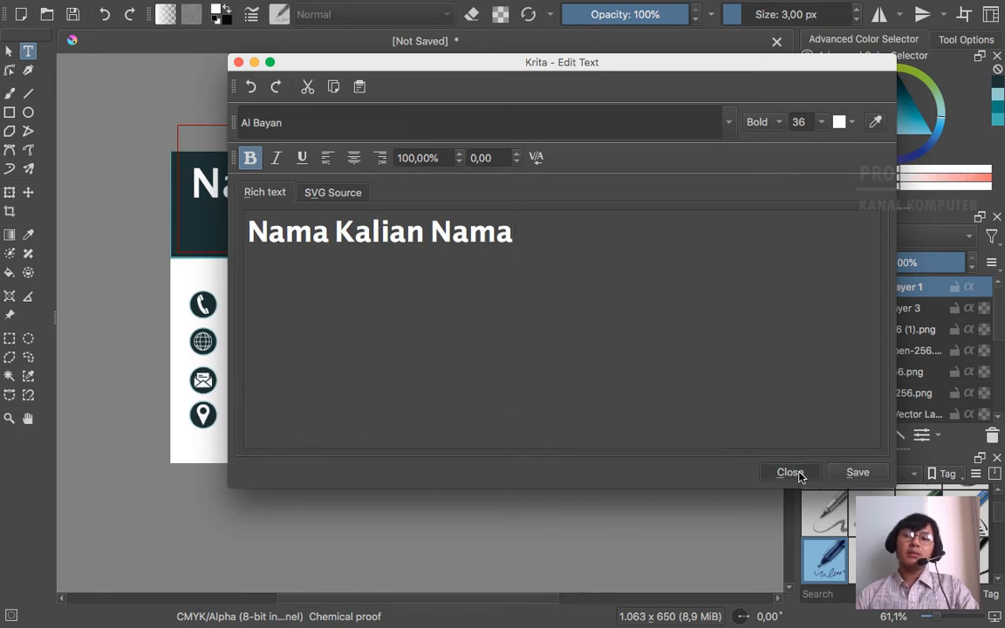
left_click(795, 473)
- Break 'Nama' onto its own second line, left-align both lines, and save
double_click(460, 190)
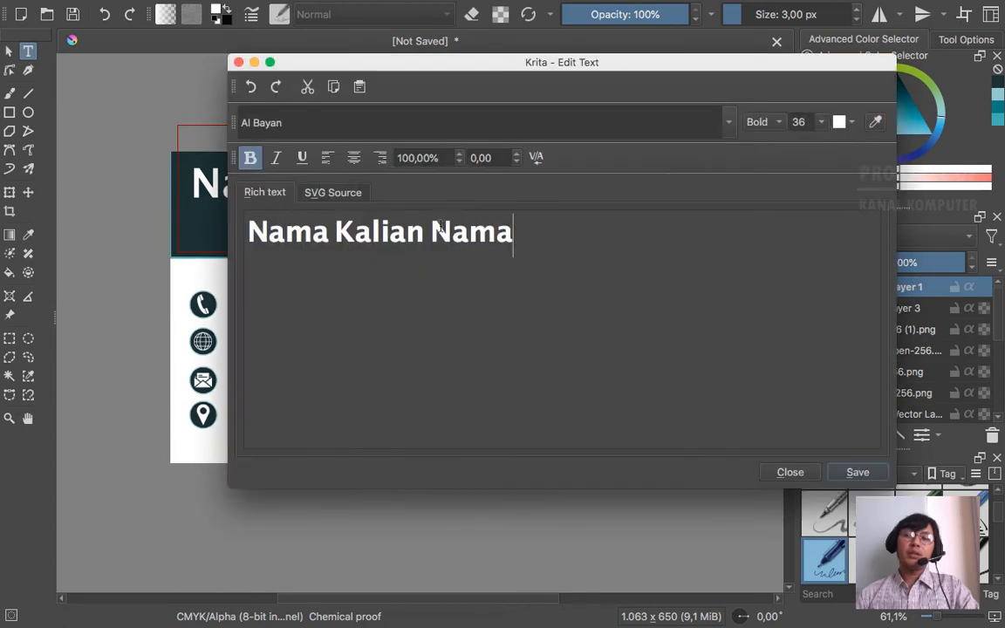
left_click(433, 226)
key("Return")
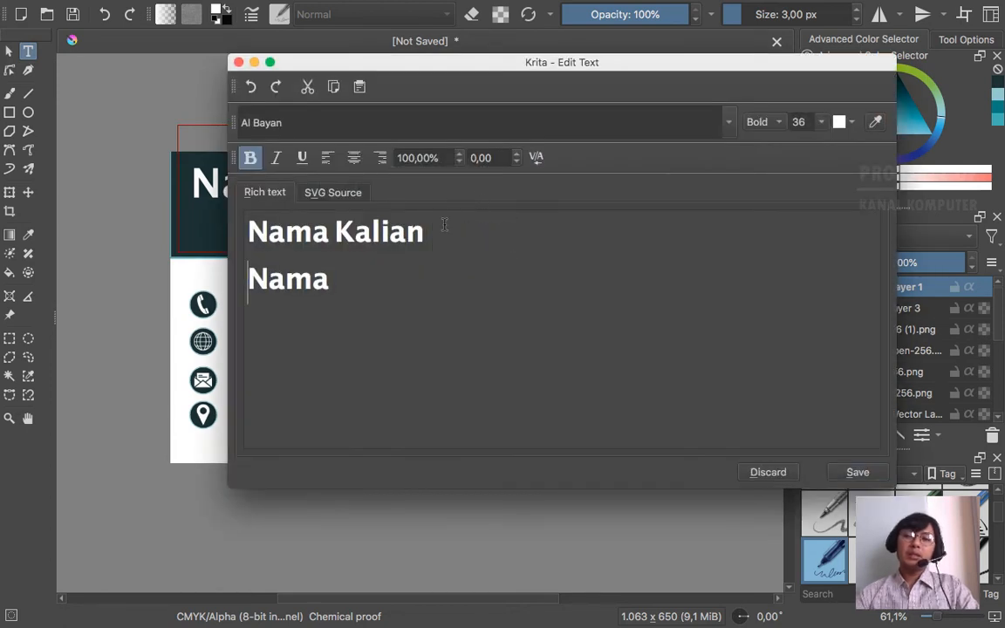
left_click_drag(331, 279, 231, 229)
left_click_drag(394, 72, 738, 66)
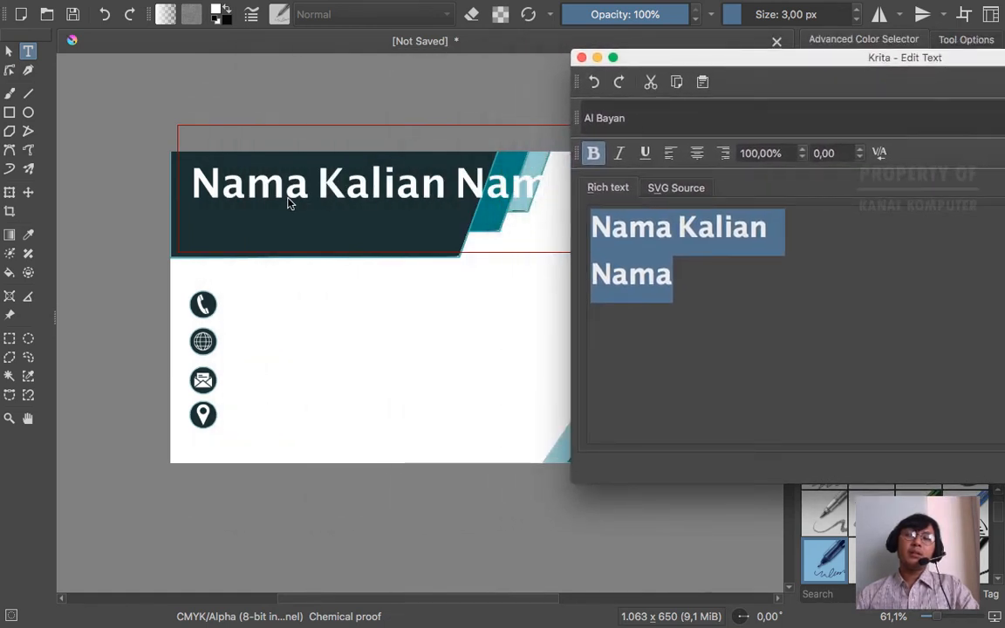
left_click_drag(811, 58, 782, 31)
left_click(696, 124)
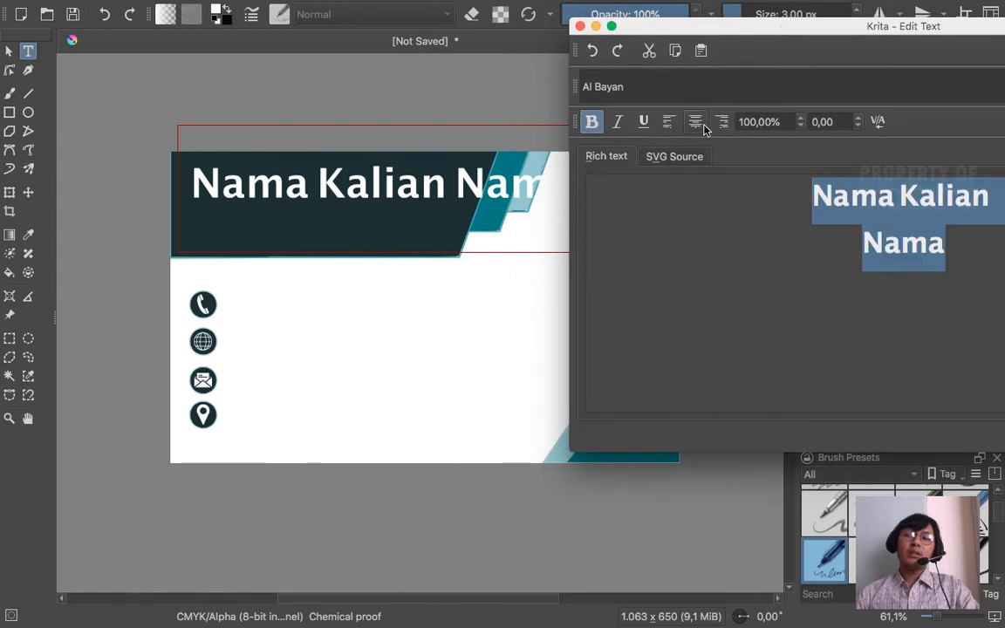
left_click(670, 124)
left_click_drag(759, 37, 432, 22)
left_click(874, 421)
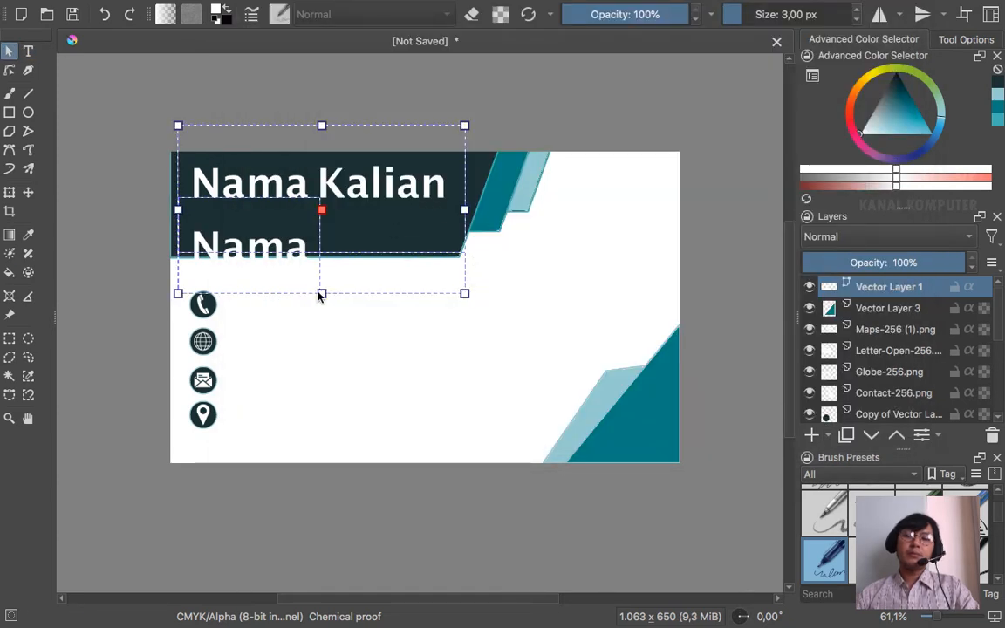
- Scale the two-line name block down from its corner to fit the header
left_click(10, 194)
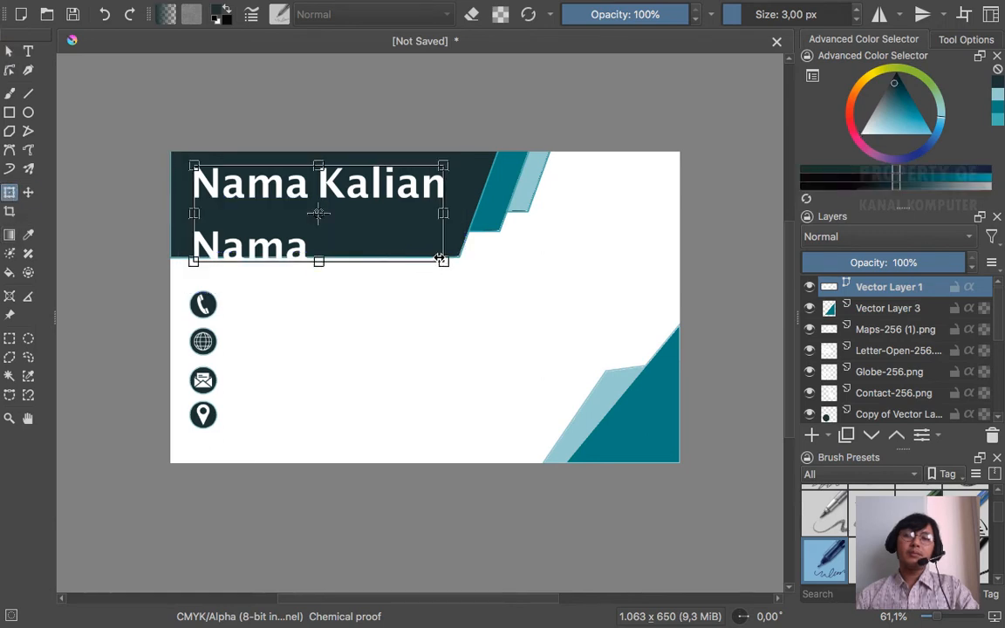
left_click_drag(443, 261, 359, 204)
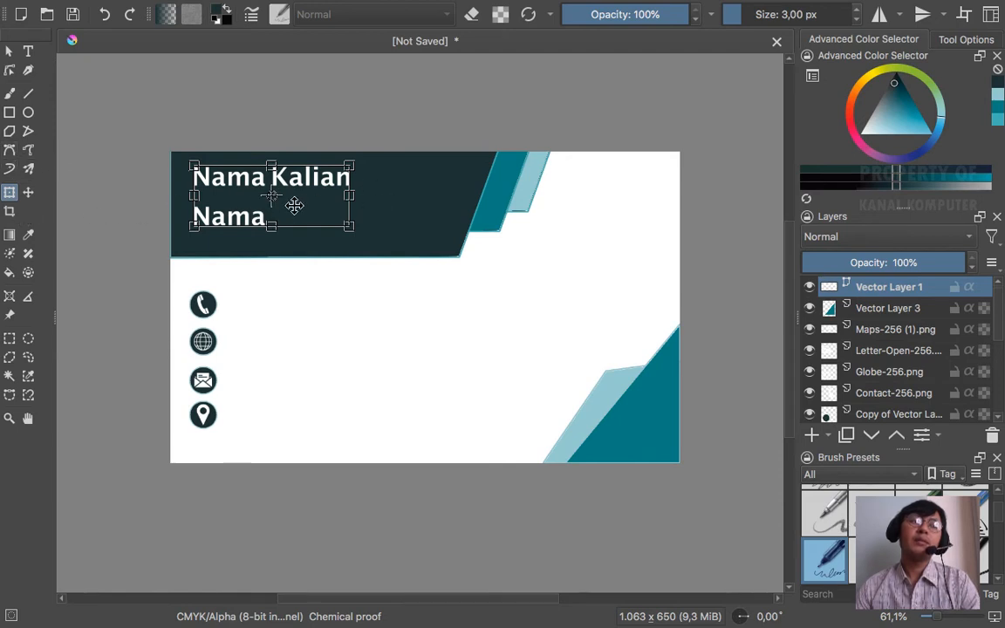
- Delete the second-line 'Nama' and add 'N.' so the heading reads 'Nama Kalian N.'
left_click(27, 52)
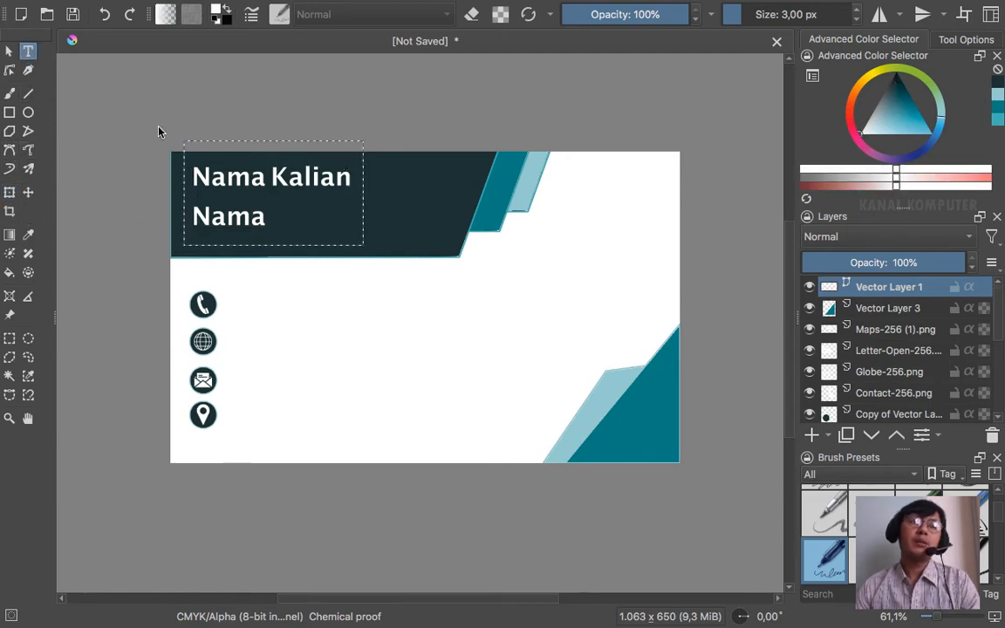
left_click(260, 224)
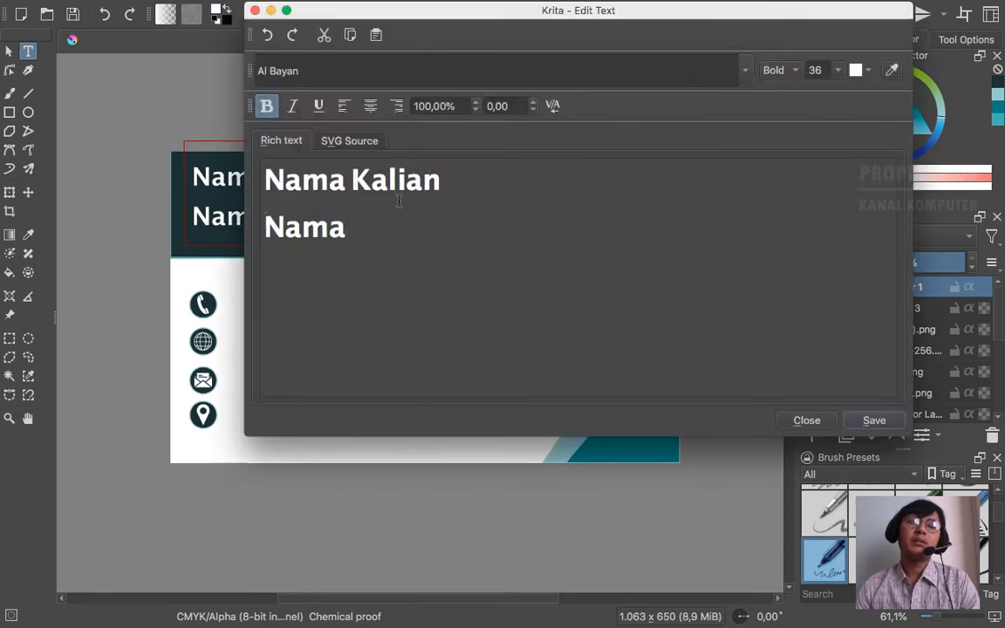
left_click_drag(347, 228, 260, 223)
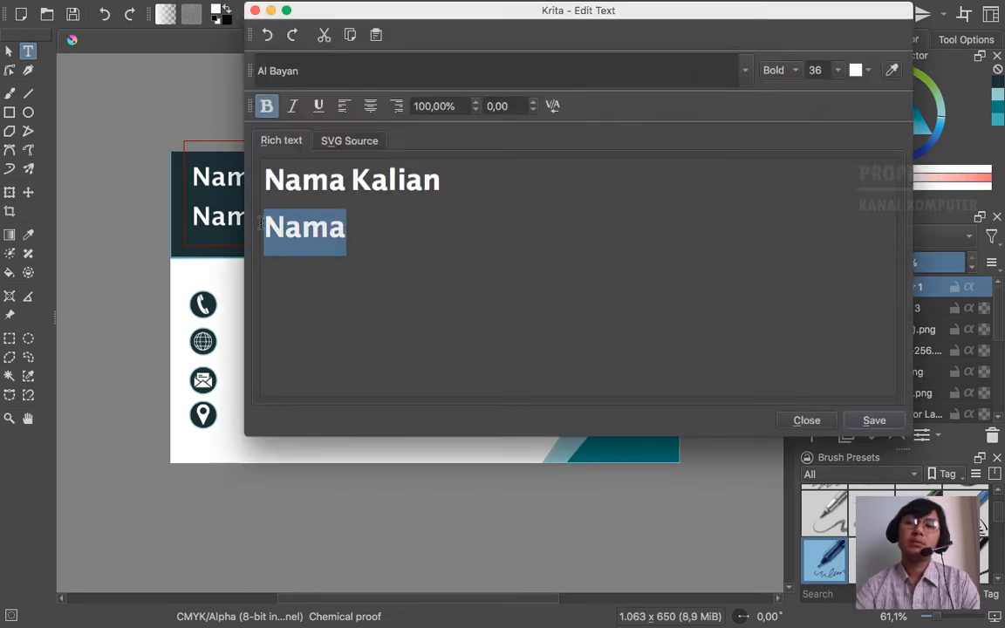
key("BackSpace")
type("N")
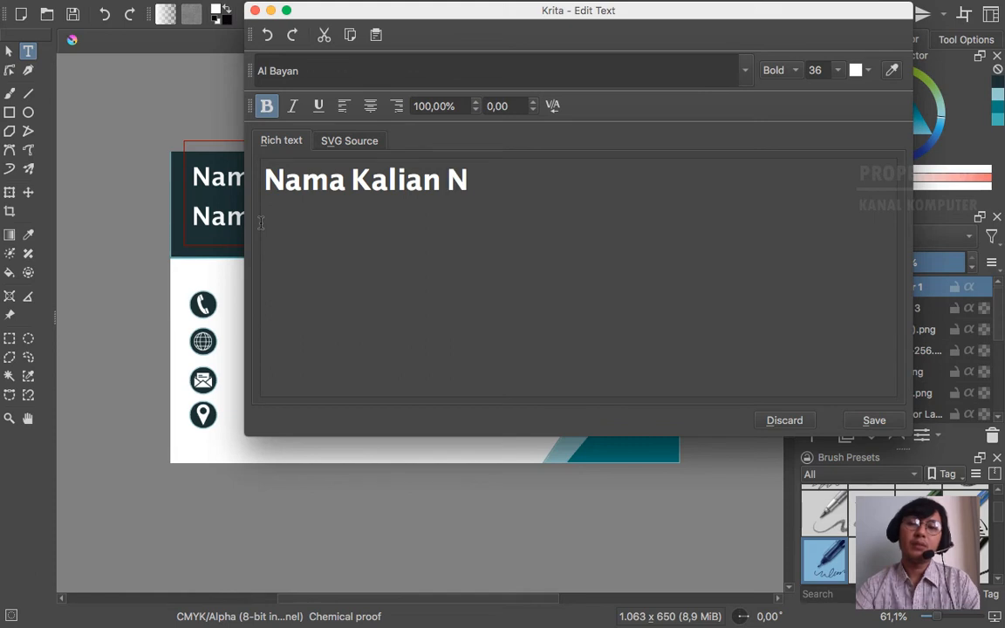
type(".")
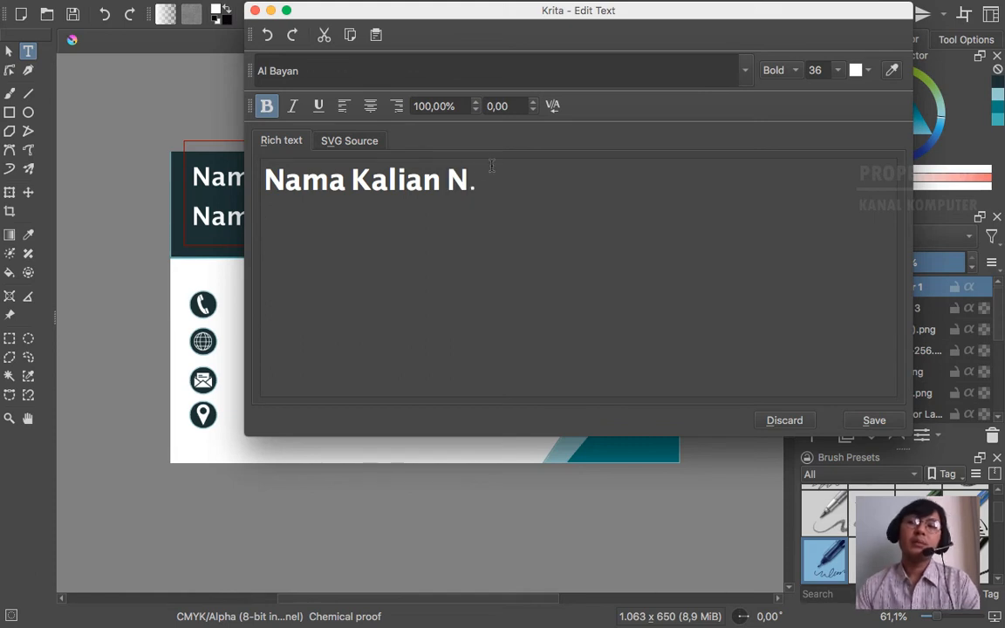
left_click(473, 176)
left_click(480, 179)
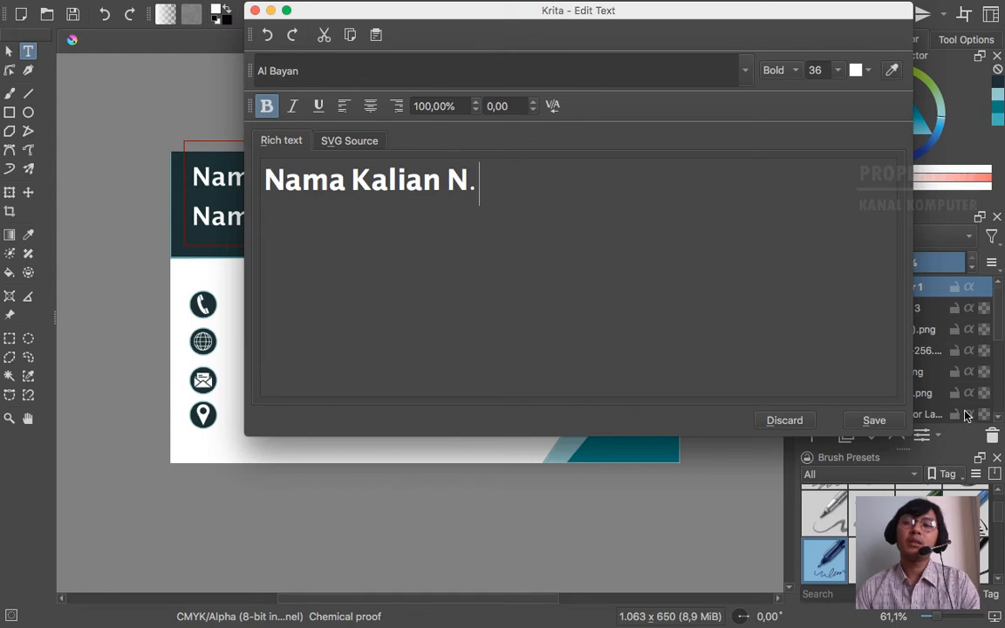
left_click(875, 421)
left_click(786, 421)
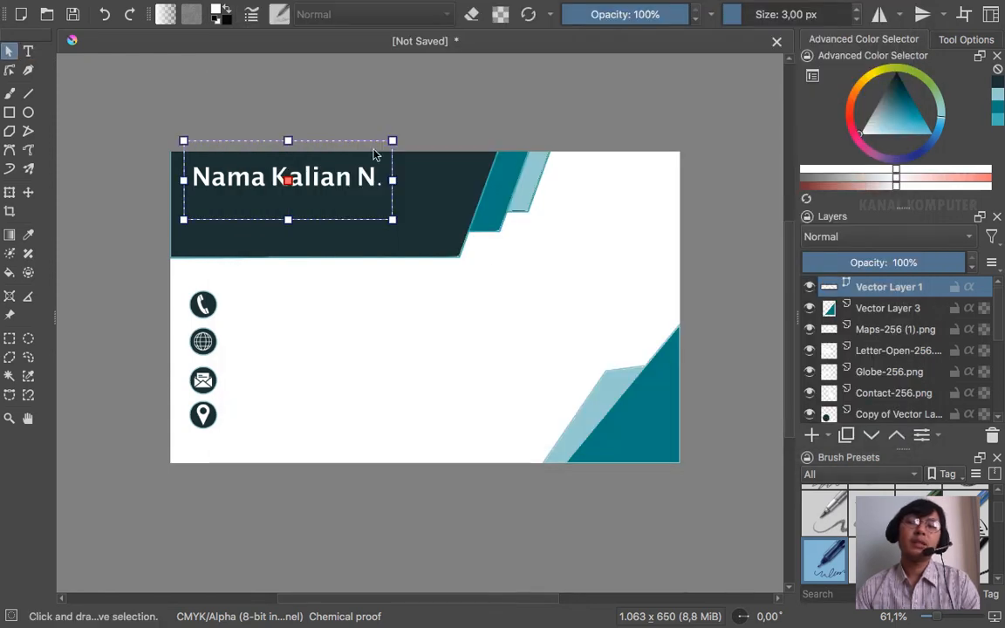
left_click(463, 90)
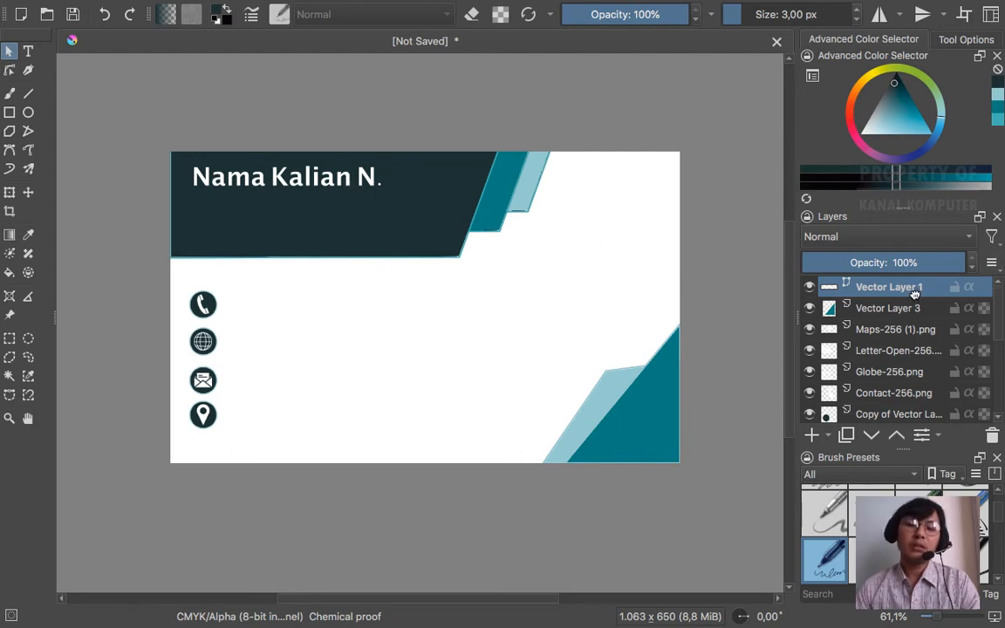
- Duplicate the name text layer with Ctrl+J and move the copy just below the original
key("ctrl+j")
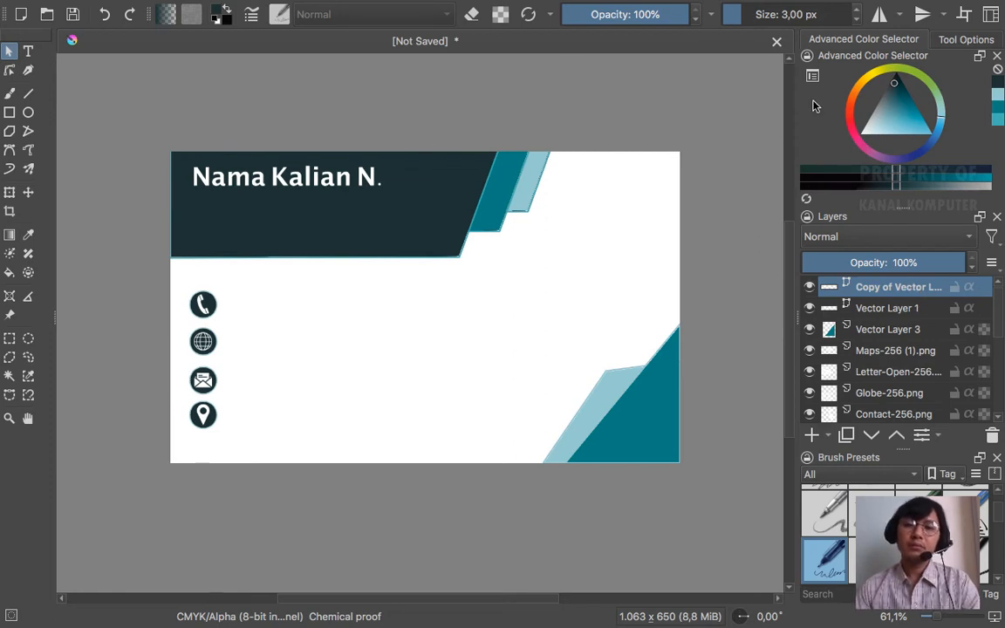
left_click(28, 192)
left_click(317, 176)
key("Down")
key("Down")
key("Down")
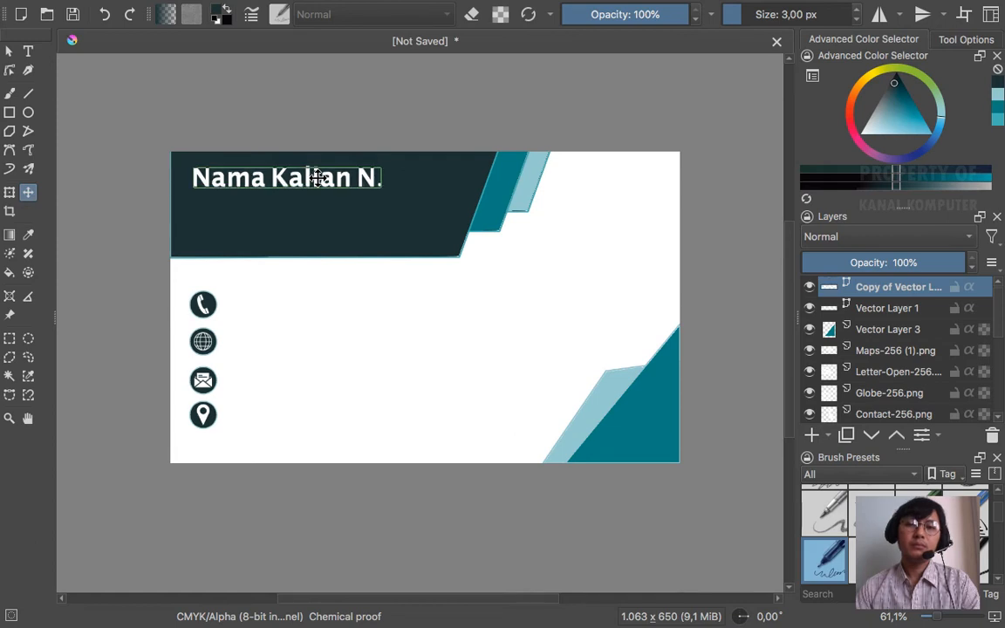
key("Right")
key("Right")
key("Right")
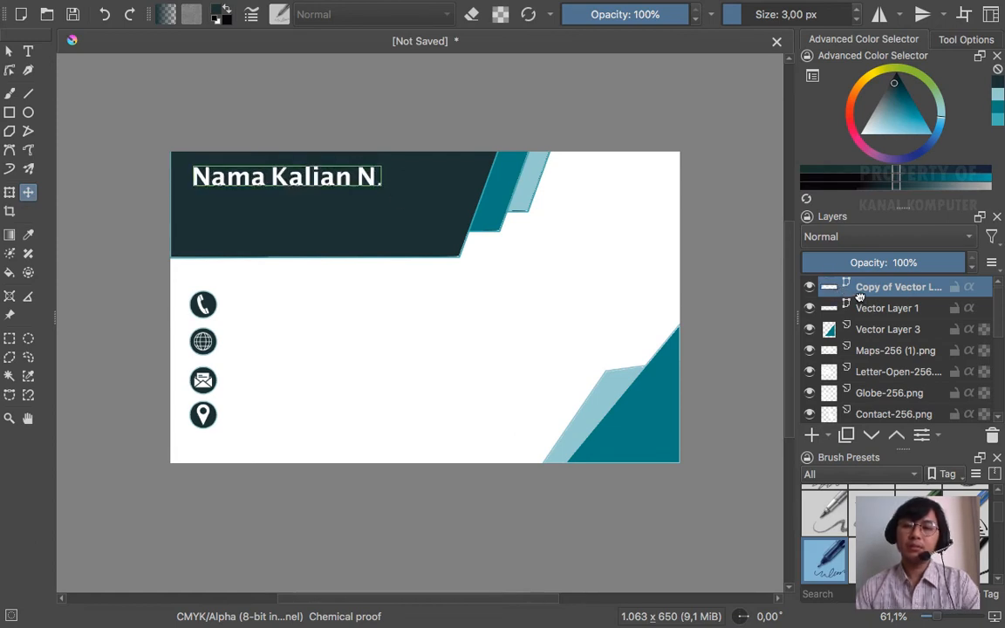
left_click(912, 309)
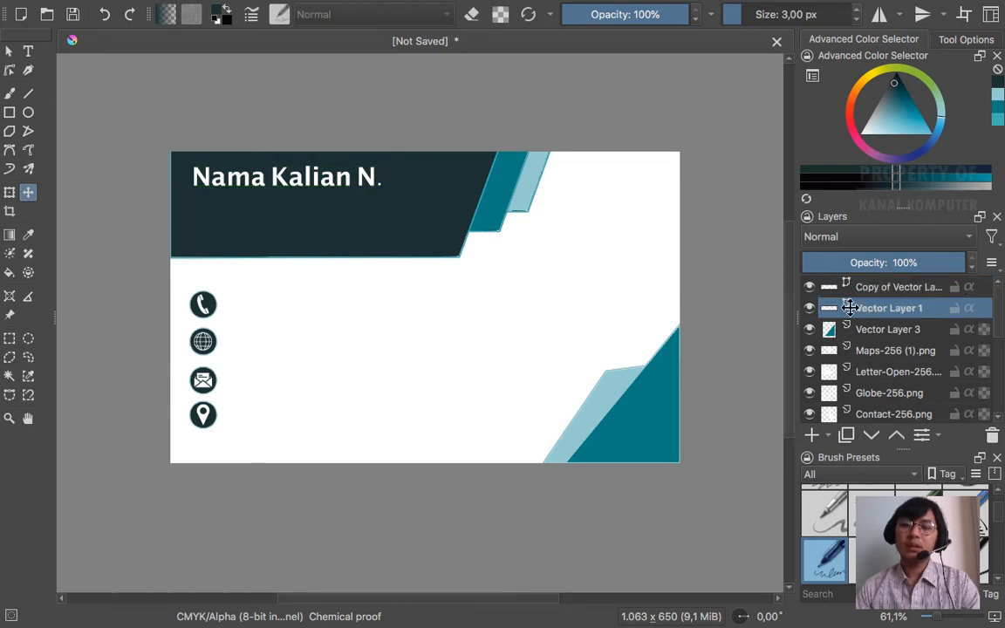
left_click_drag(318, 177, 316, 209)
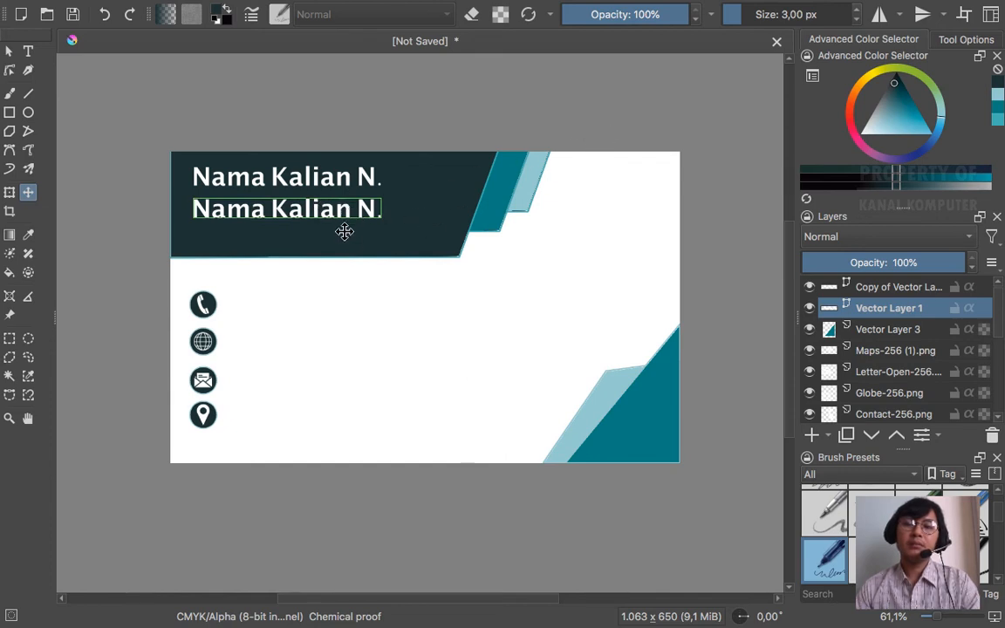
- Set the copied name line to font size 24 and move it up under the first line
left_click(28, 52)
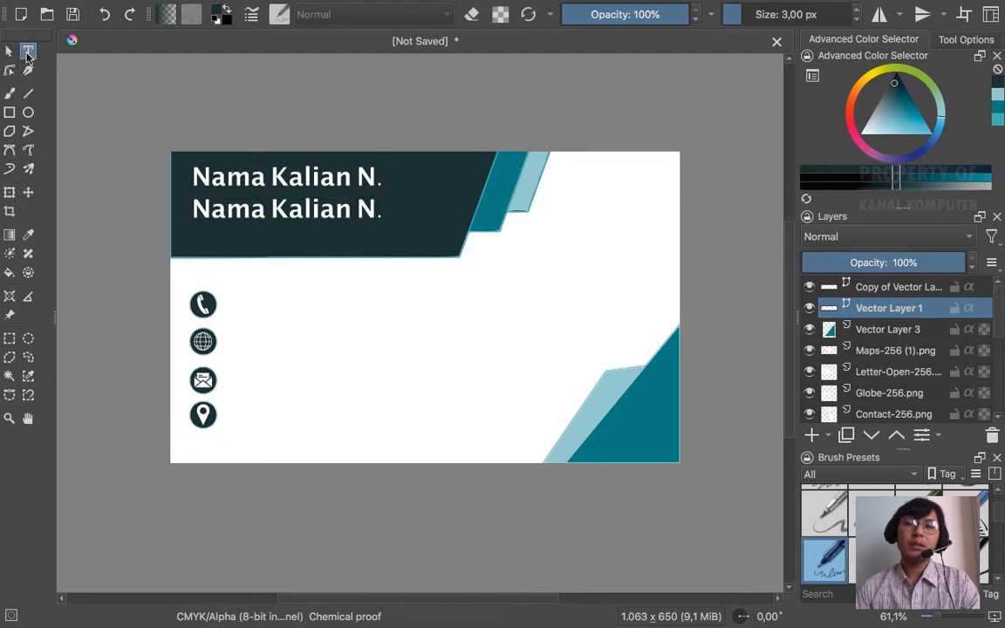
left_click(354, 220)
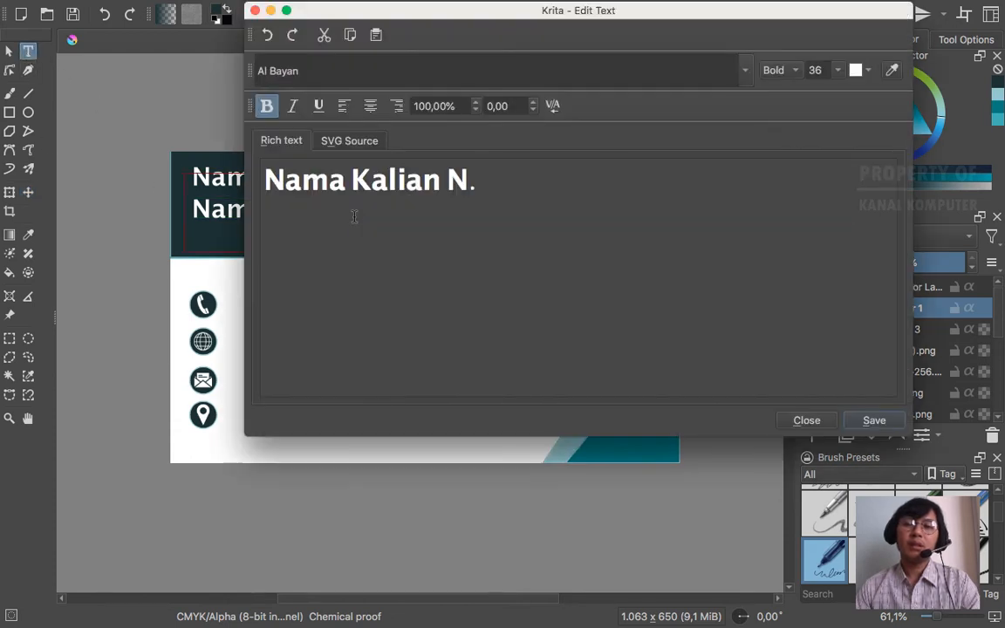
left_click(834, 73)
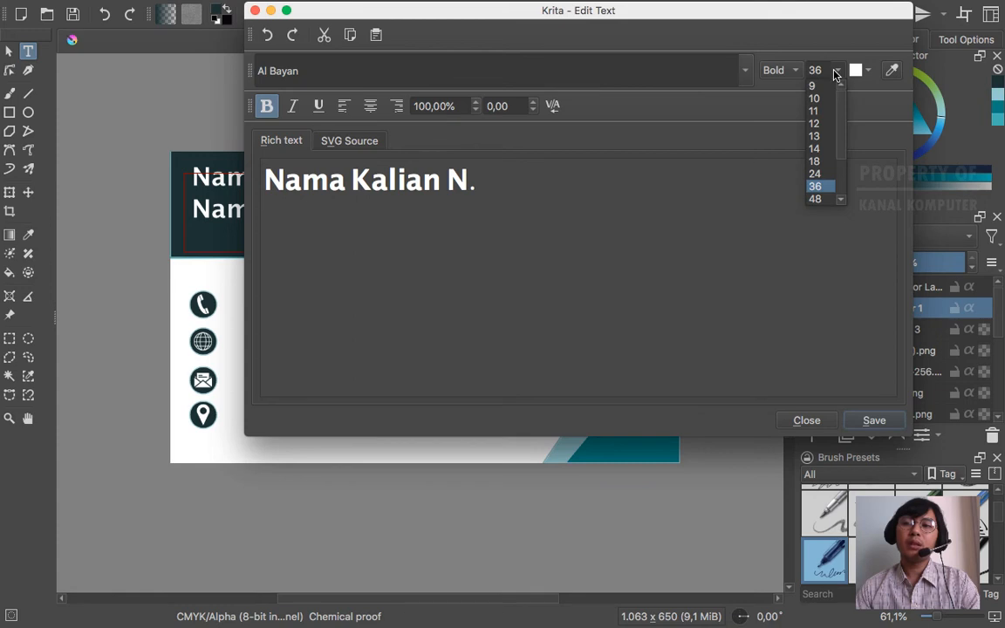
left_click(819, 174)
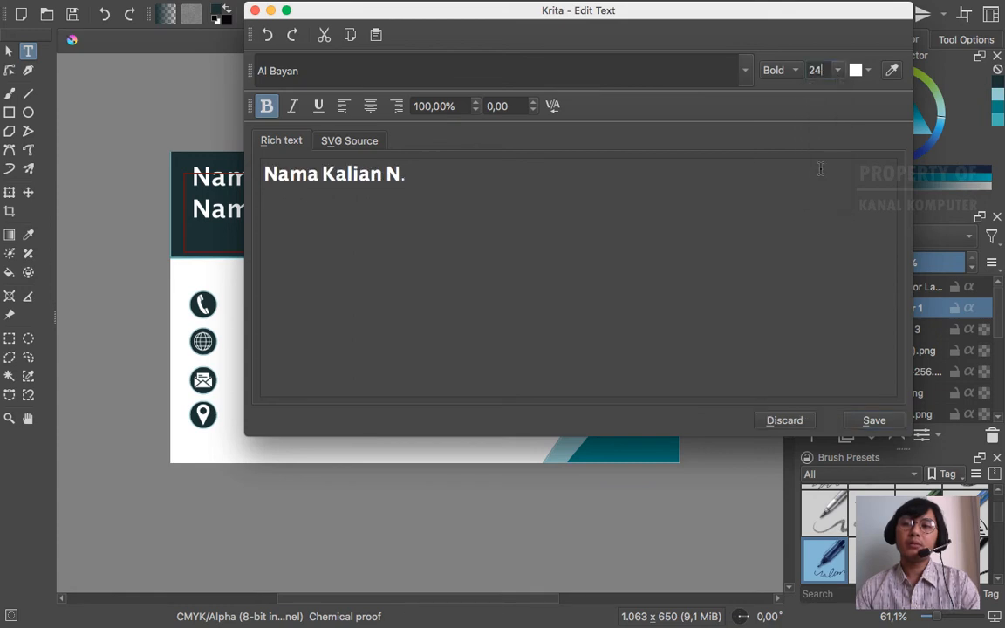
left_click(875, 421)
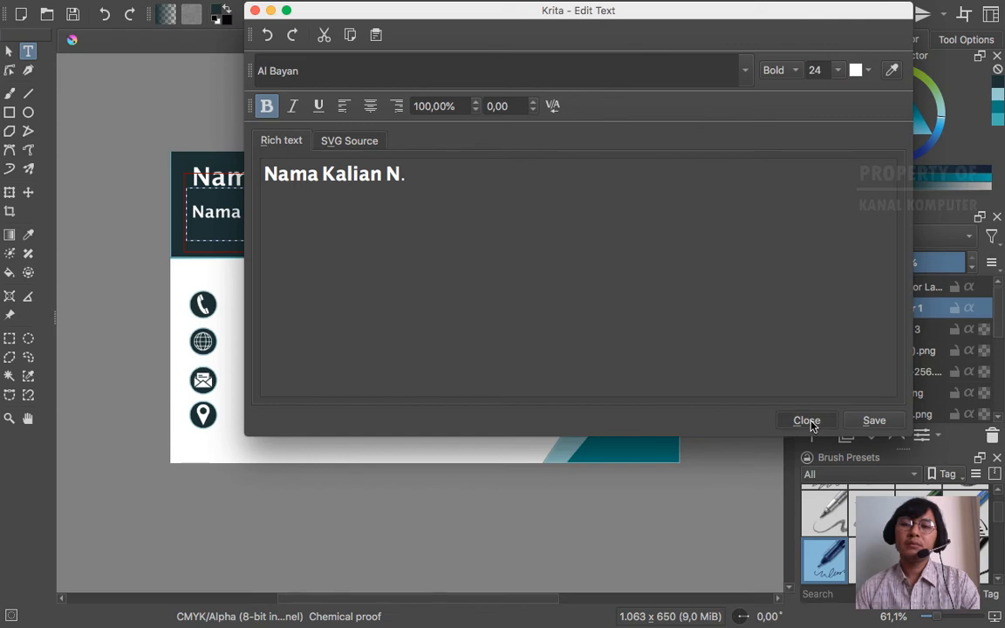
left_click(809, 421)
left_click_drag(279, 189, 279, 175)
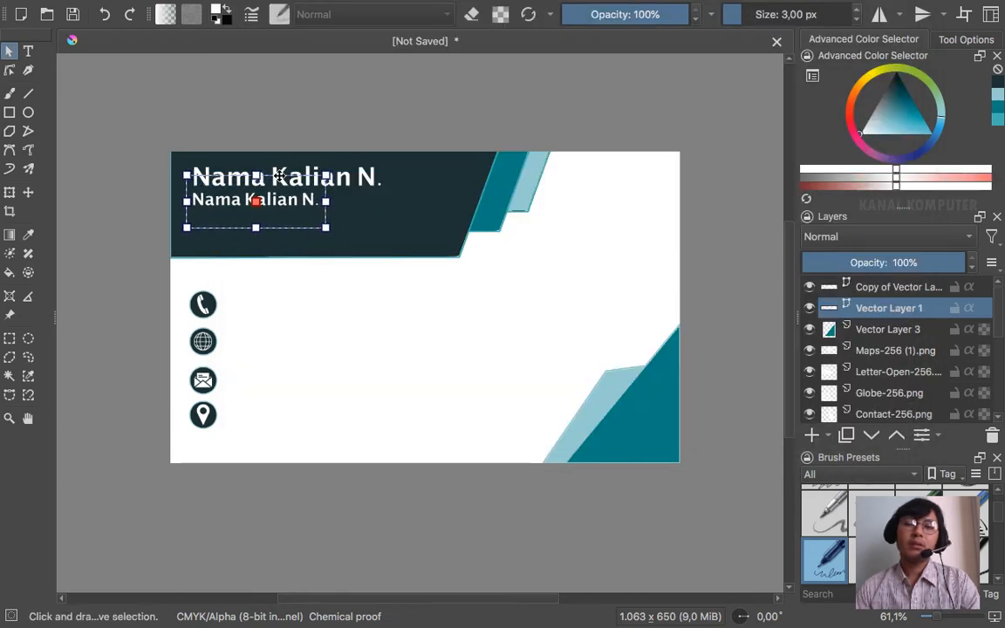
left_click(392, 114)
- Recolour all of the second name line's text light grey and save
left_click(288, 202)
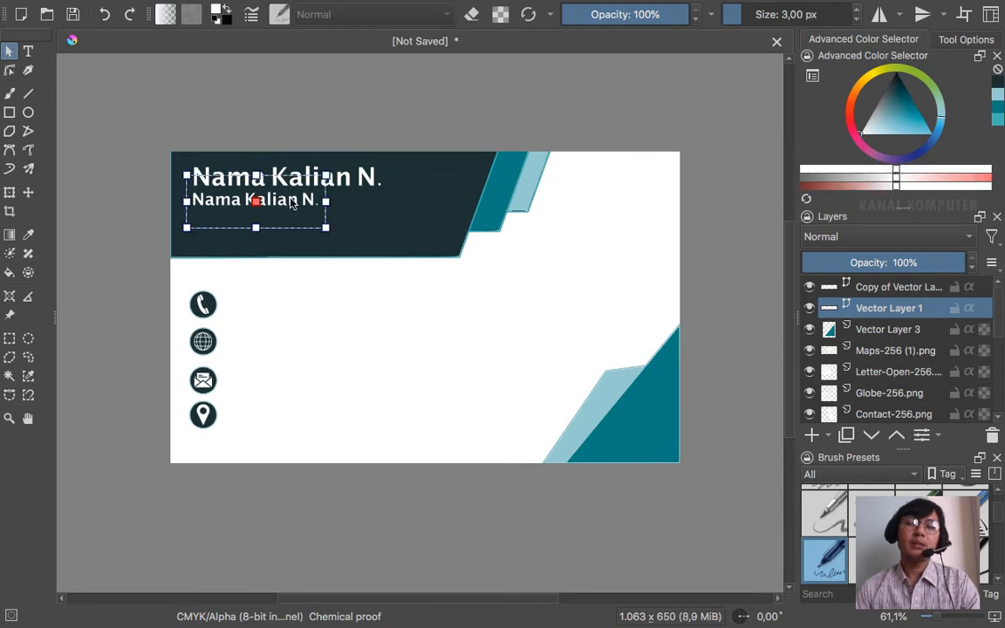
double_click(294, 204)
double_click(305, 204)
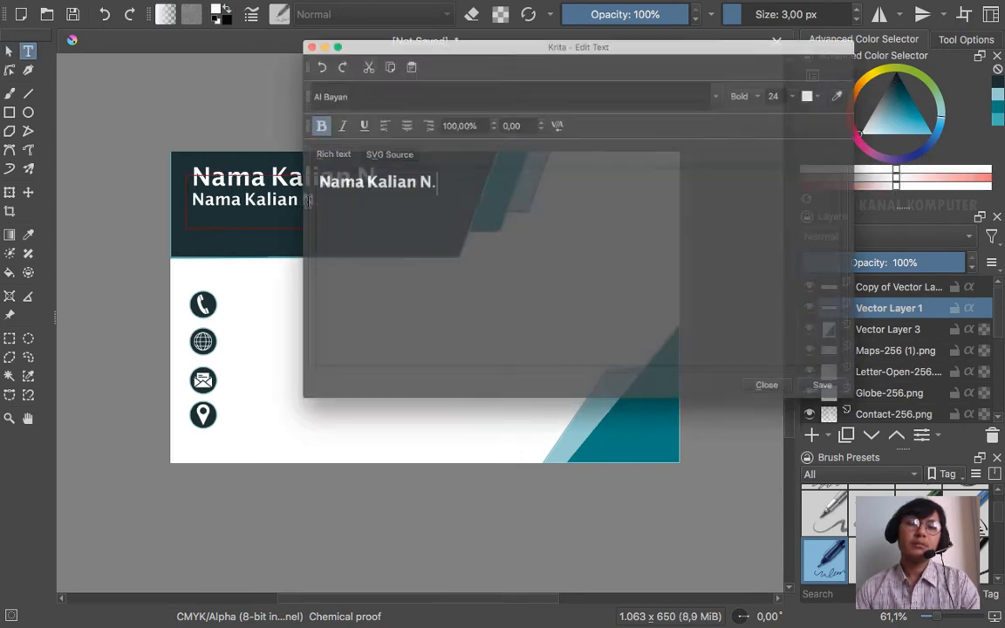
left_click(415, 174)
left_click_drag(412, 174, 266, 171)
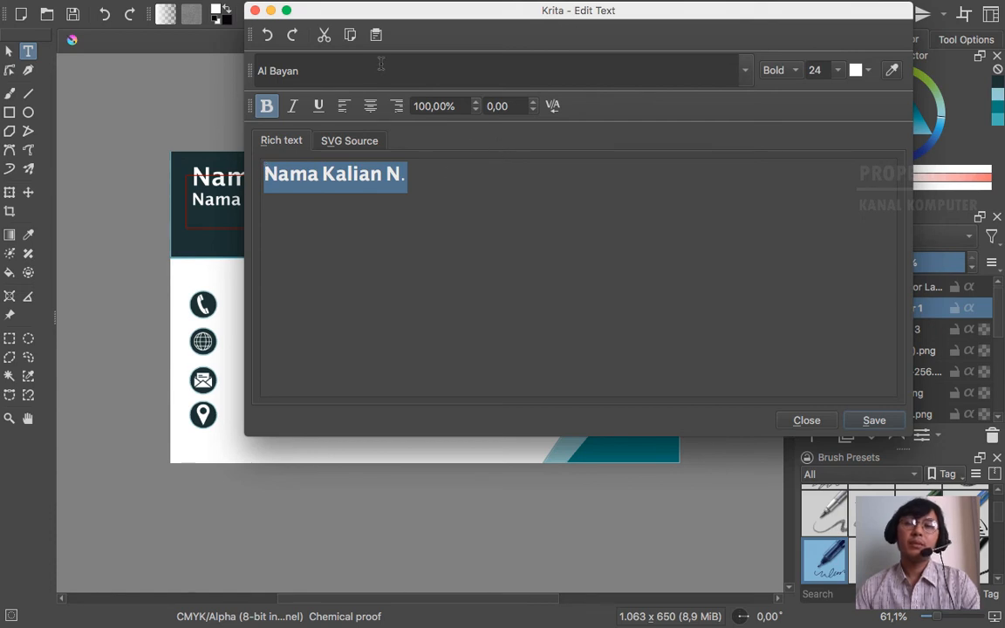
left_click(868, 73)
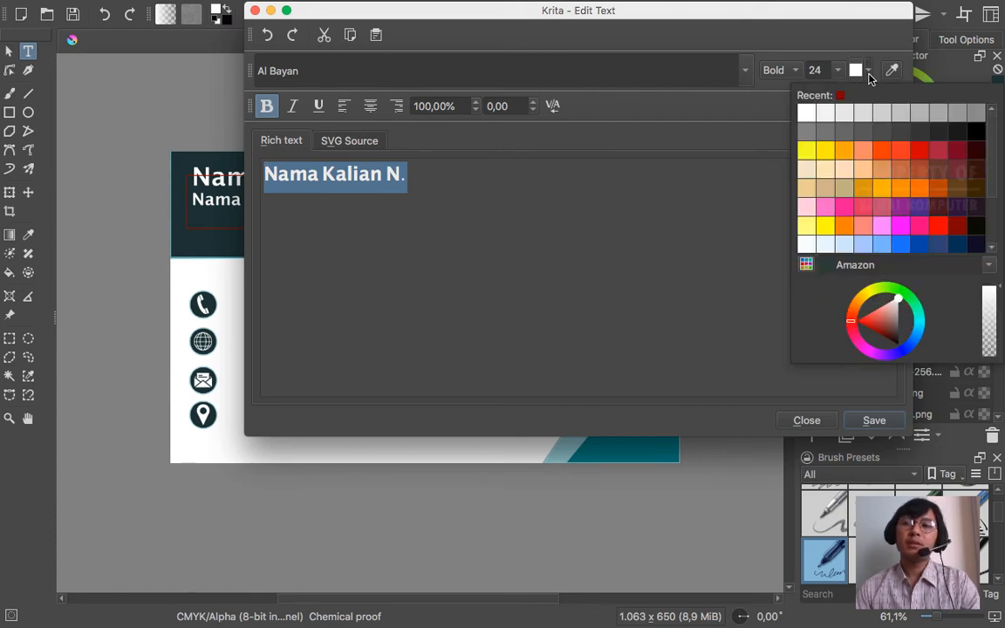
left_click(845, 113)
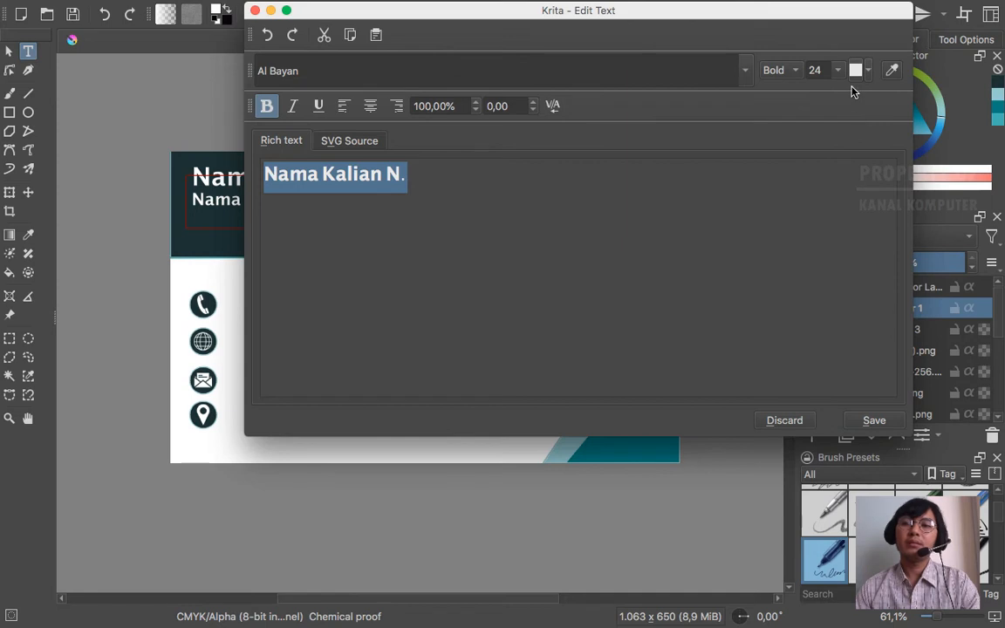
left_click(868, 70)
left_click(865, 129)
left_click(874, 419)
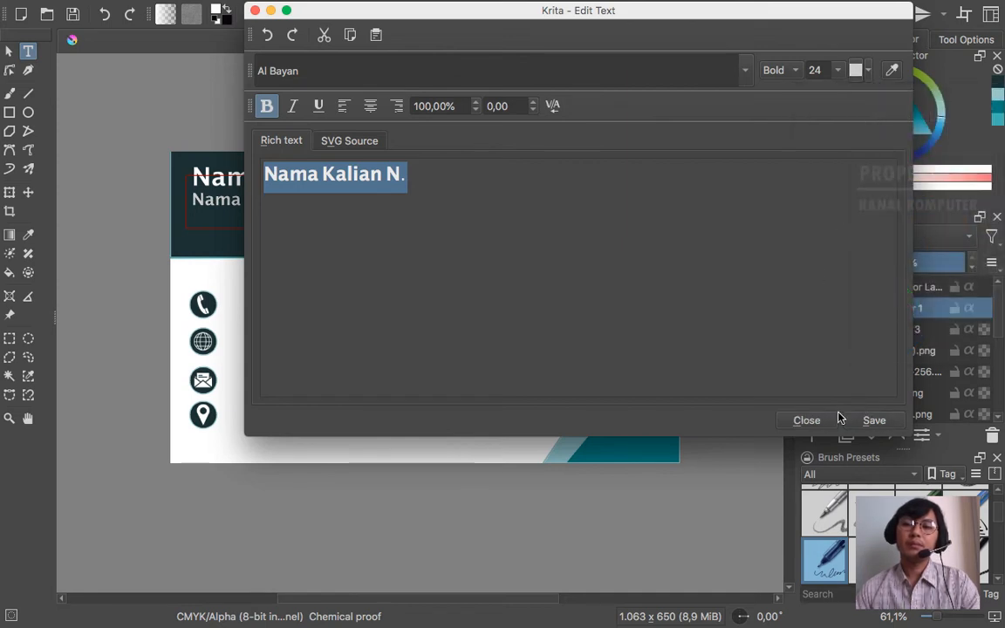
left_click(818, 419)
left_click(648, 106)
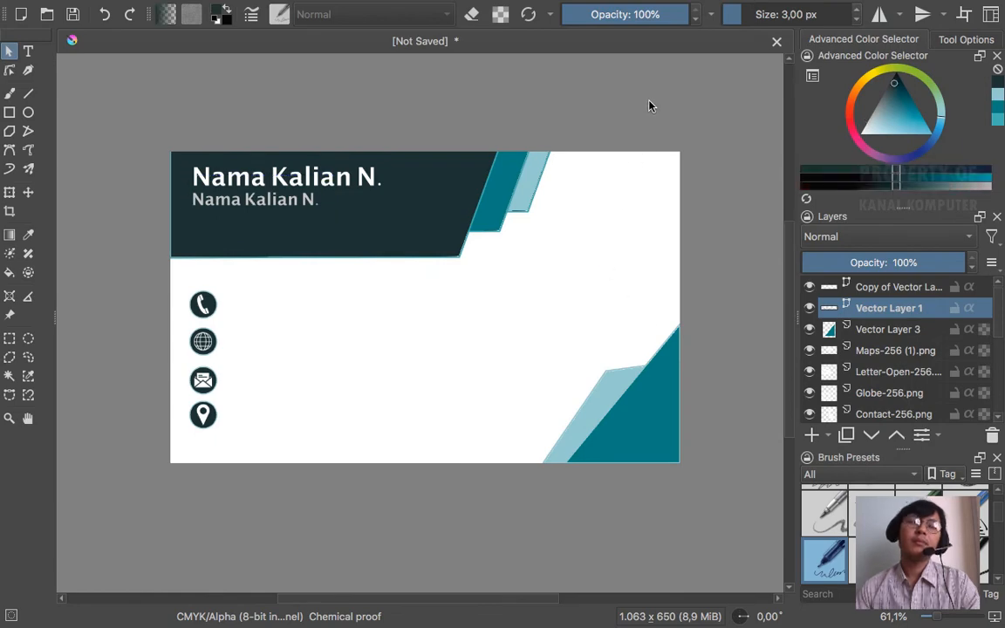
- Compare the card against the reference business card design
key("ctrl+Left")
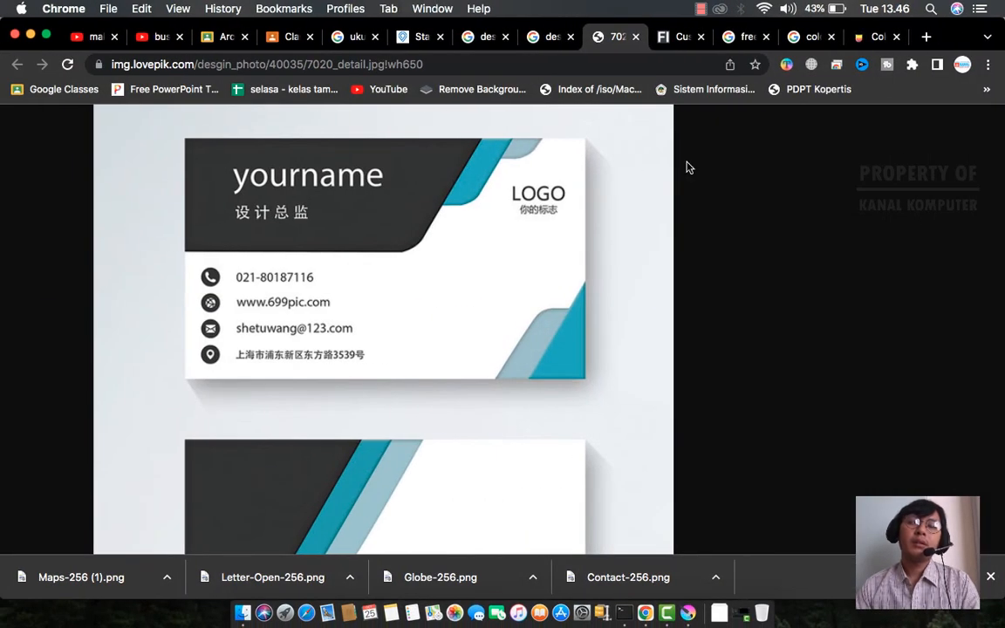
key("ctrl+Right")
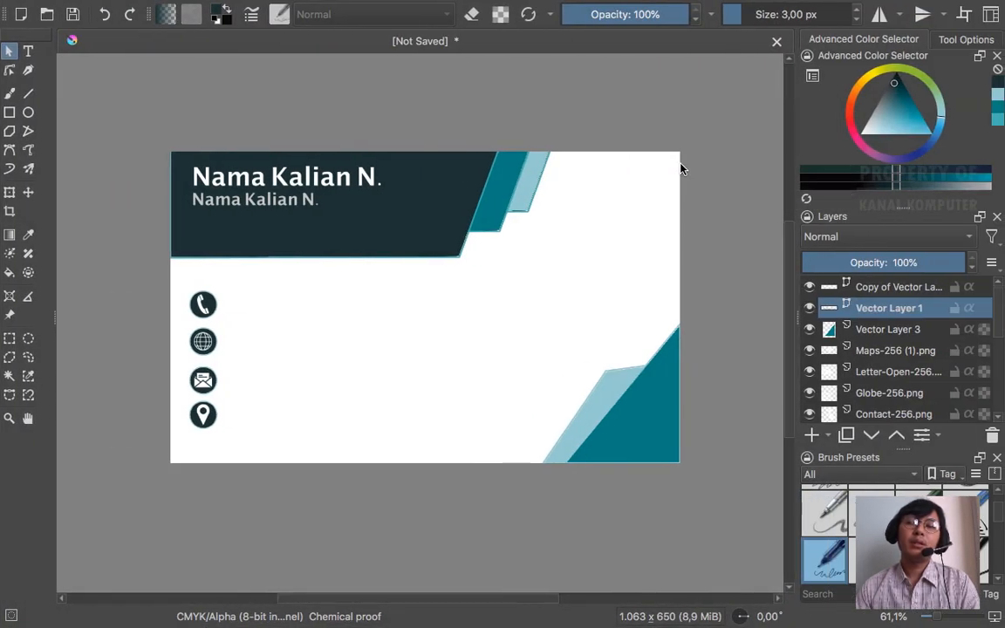
key("ctrl+Left")
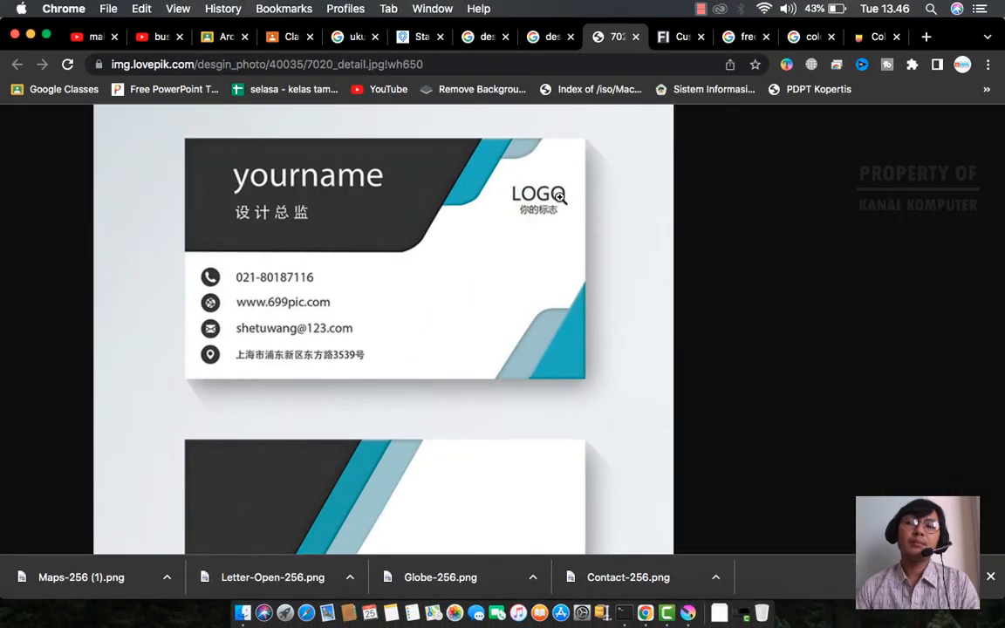
key("ctrl+Right")
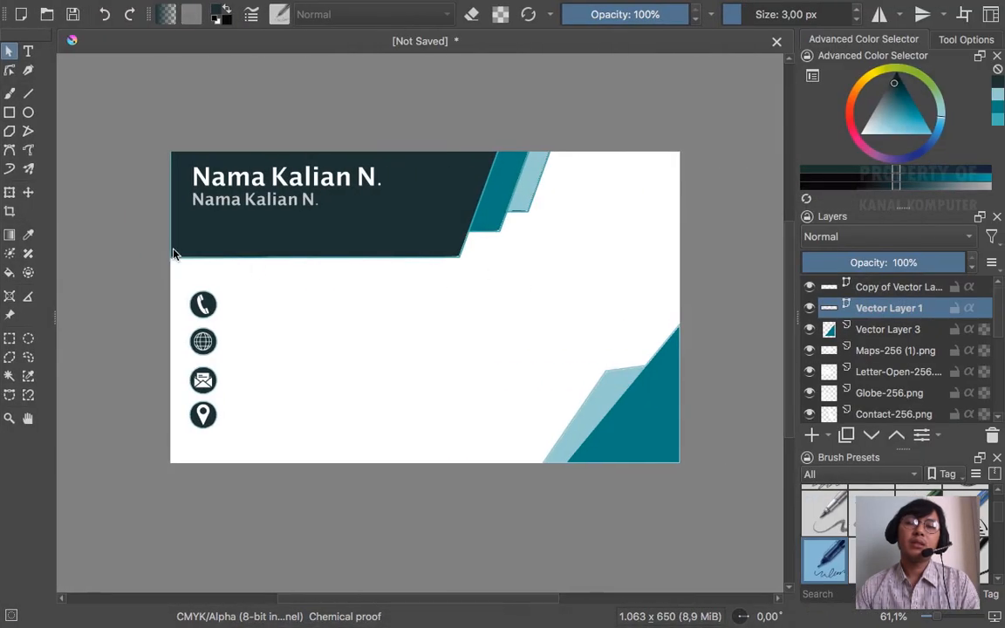
left_click(28, 52)
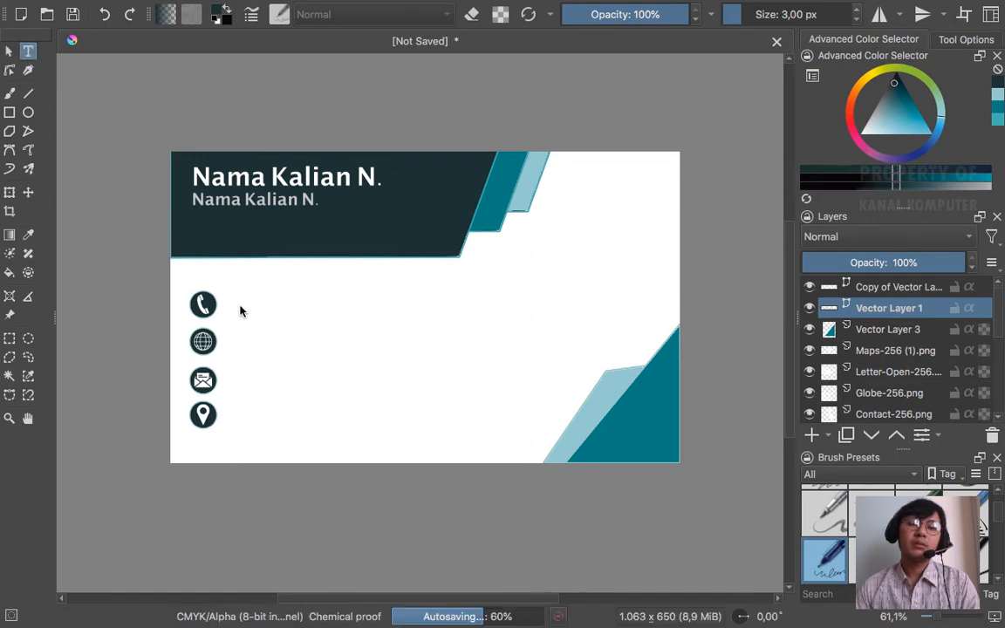
- Add a phone-number text box beside the phone icon and save it onto the card
left_click_drag(254, 311, 336, 329)
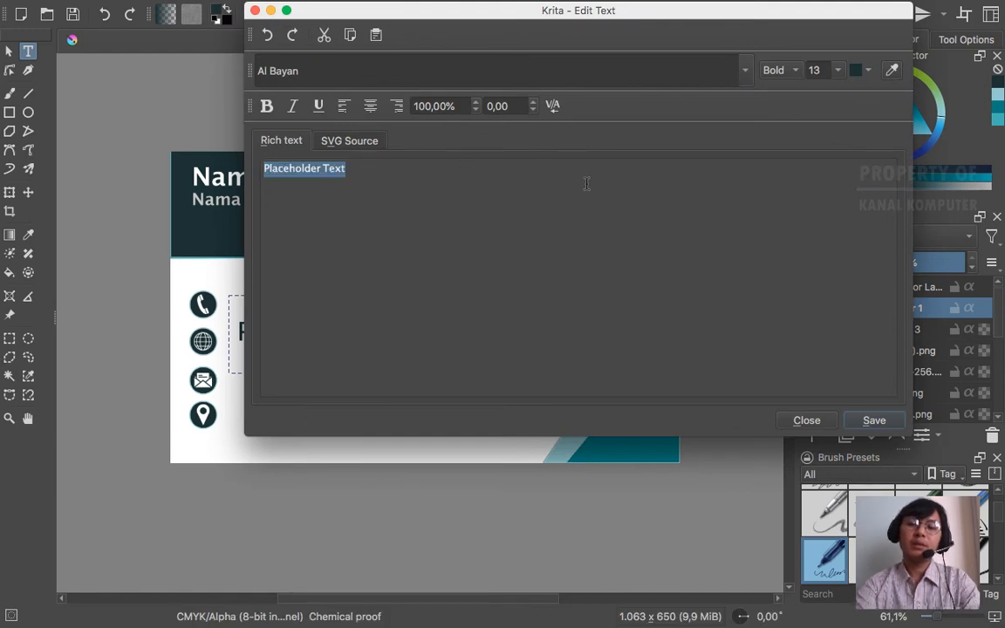
key("BackSpace")
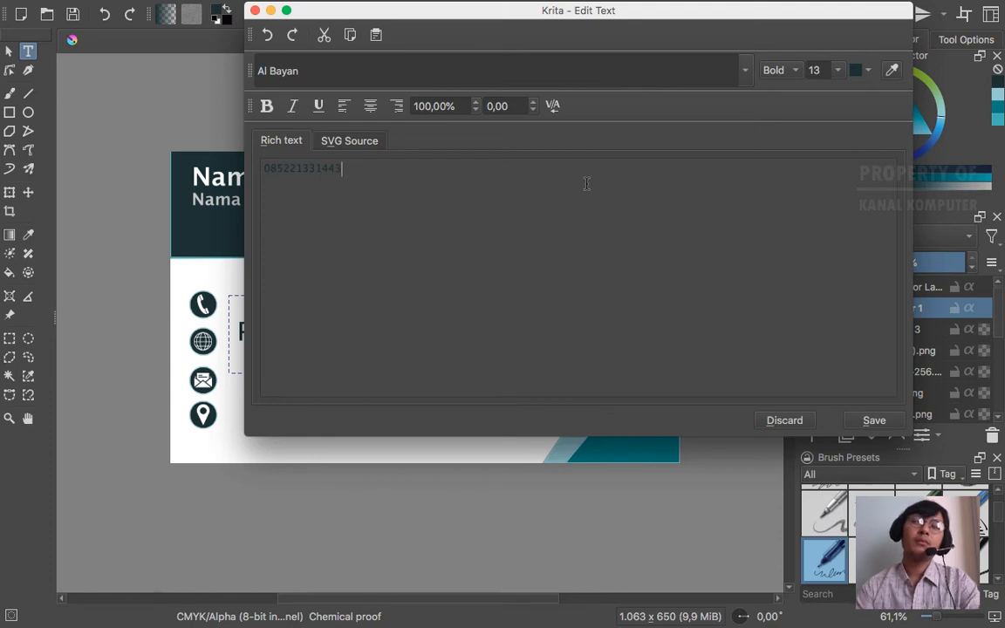
left_click_drag(346, 166, 259, 168)
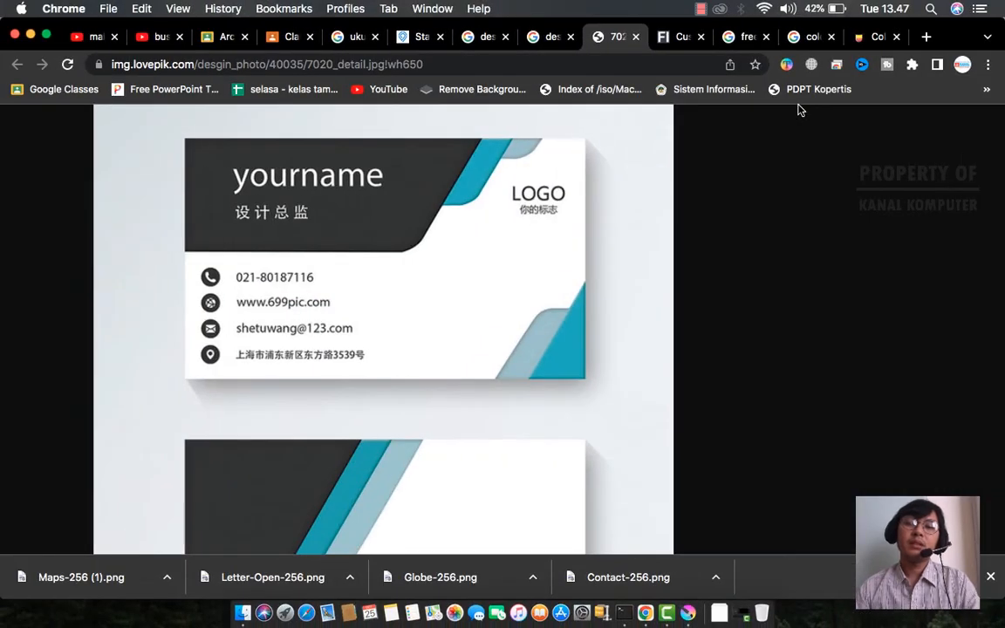
key("ctrl+Right")
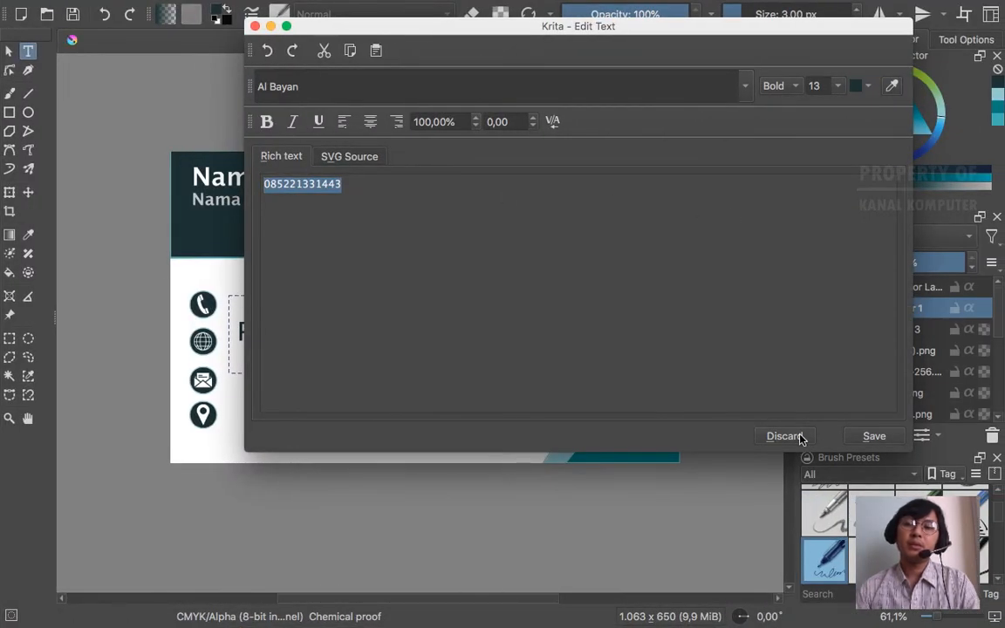
left_click(871, 436)
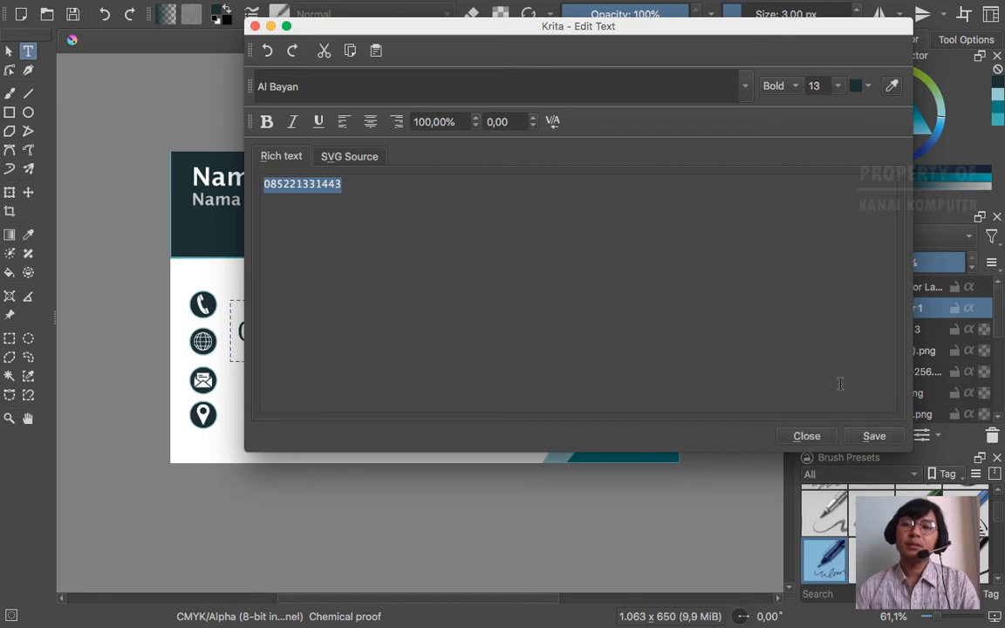
left_click(807, 436)
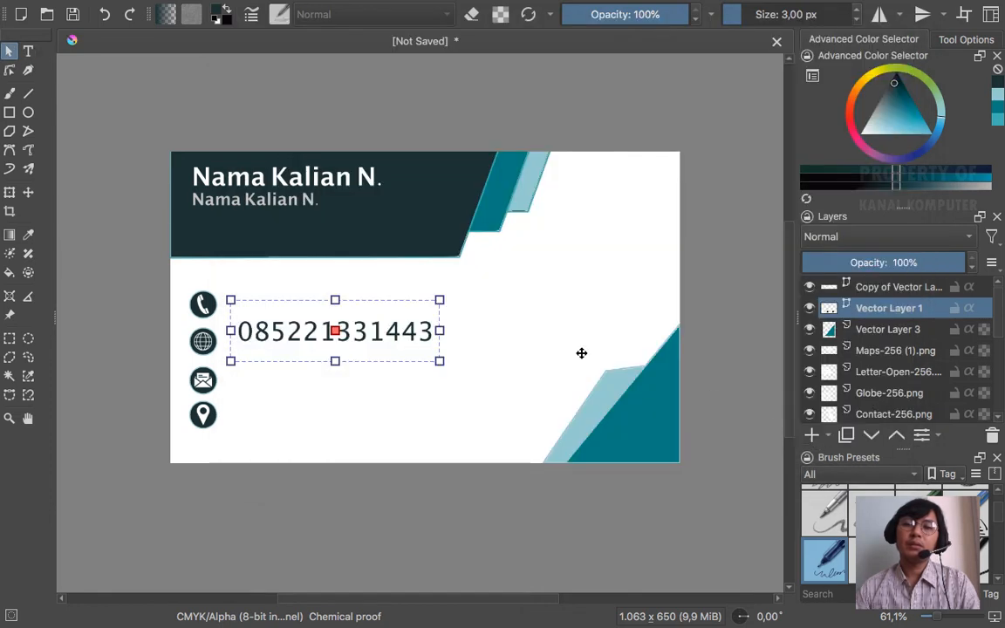
- Move the phone number up beside the icon and try shrinking it, then undo the resize
left_click_drag(385, 302, 374, 273)
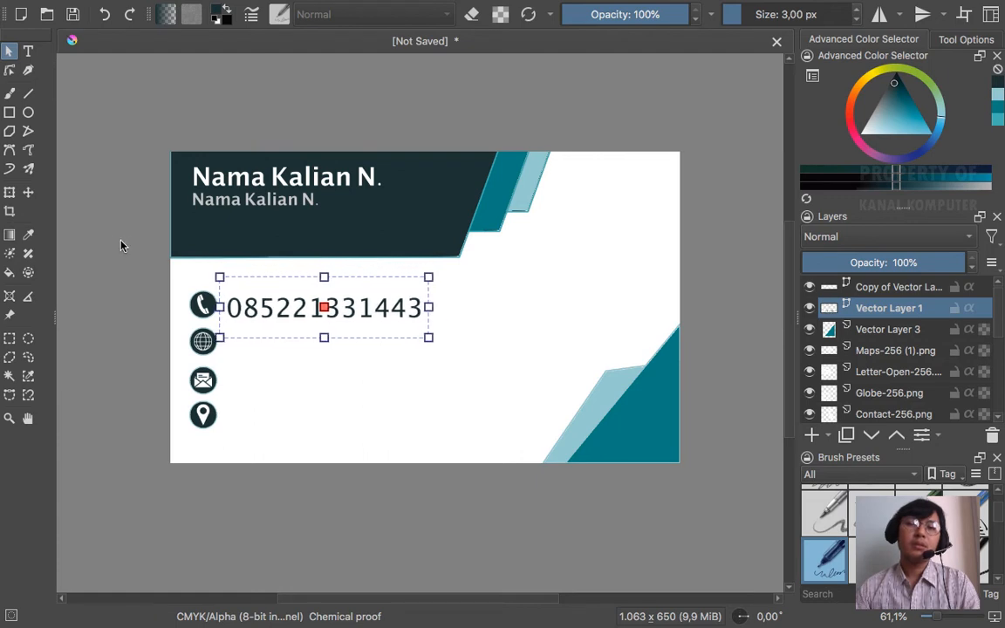
left_click(9, 195)
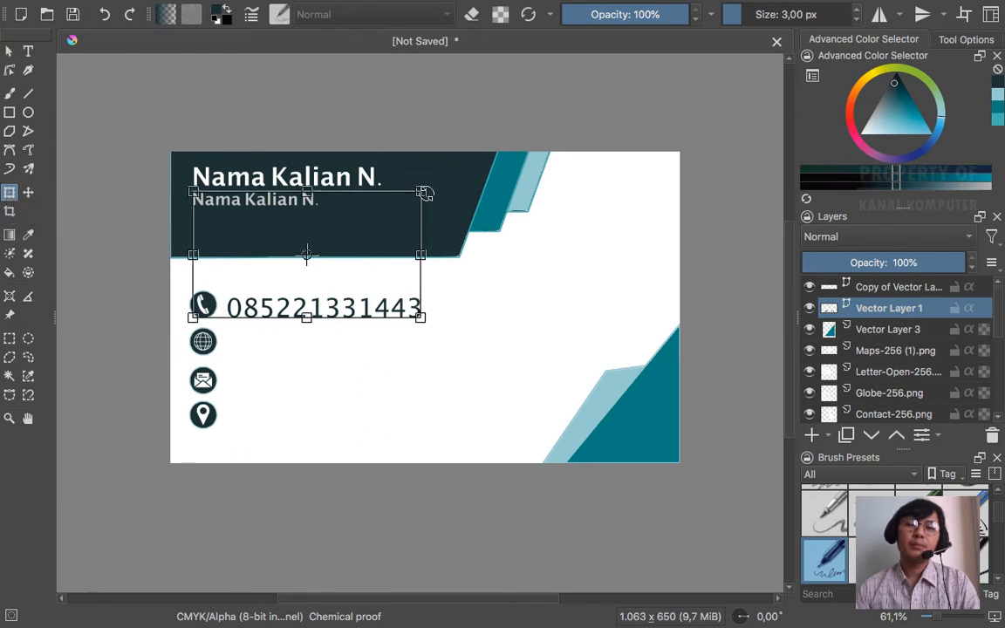
left_click_drag(422, 192, 396, 206)
key("super+z")
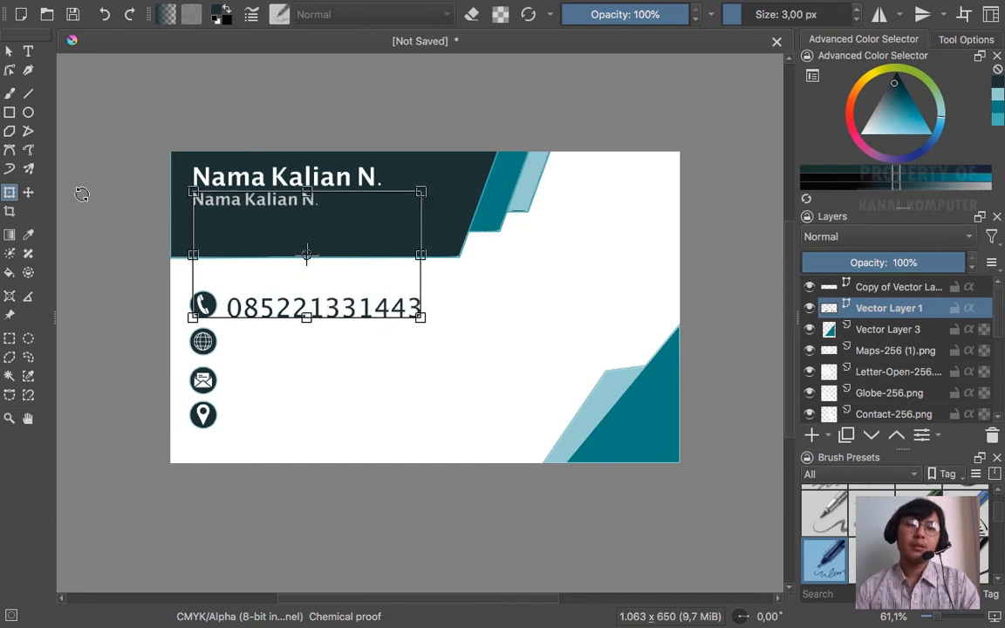
left_click(9, 53)
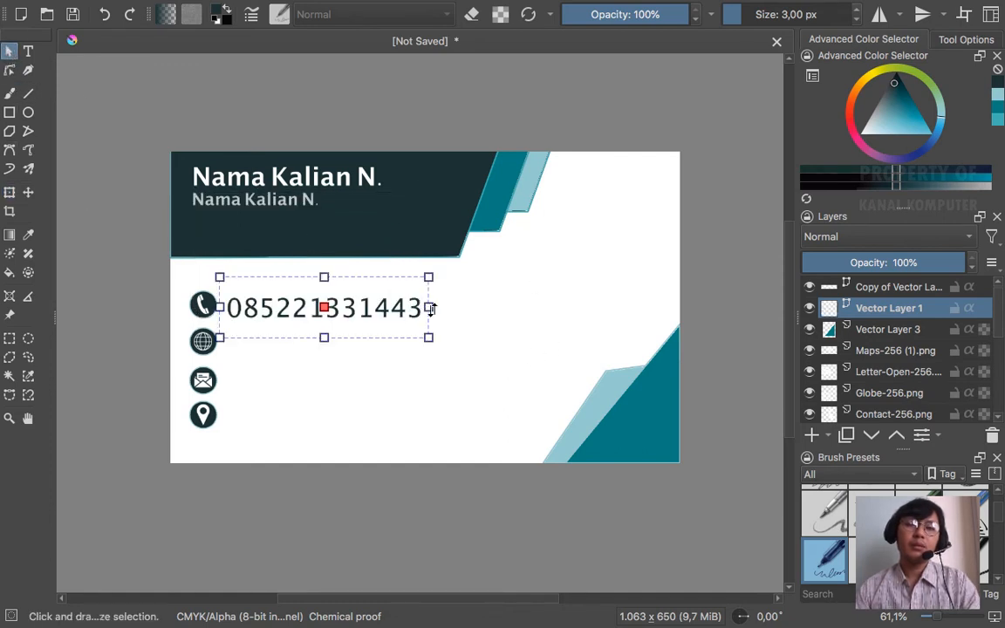
- Transform the text again, then undo the move and the text edit until the box is gone
left_click(9, 192)
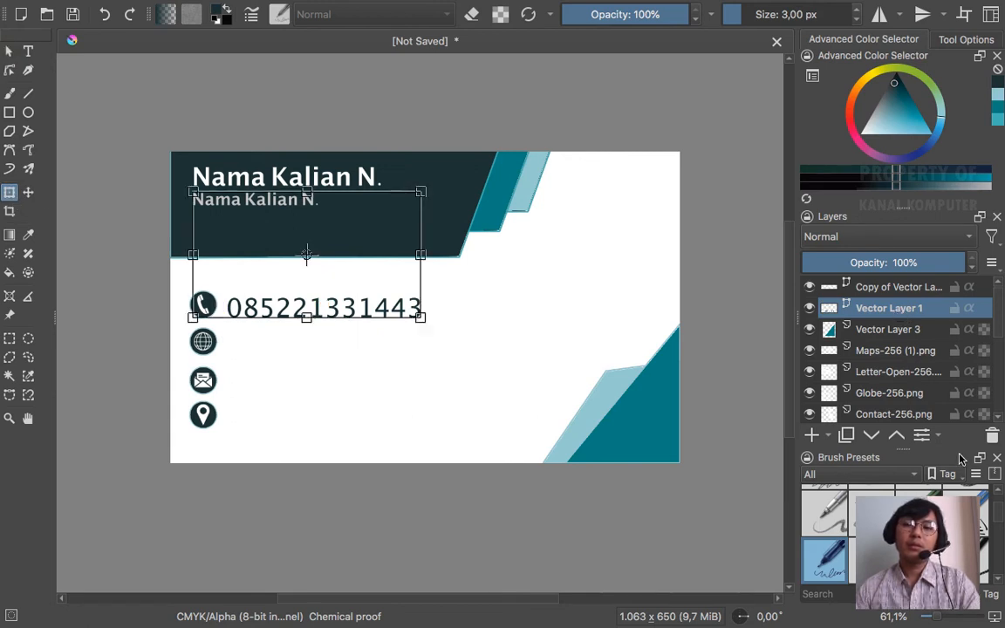
left_click_drag(886, 286, 594, 343)
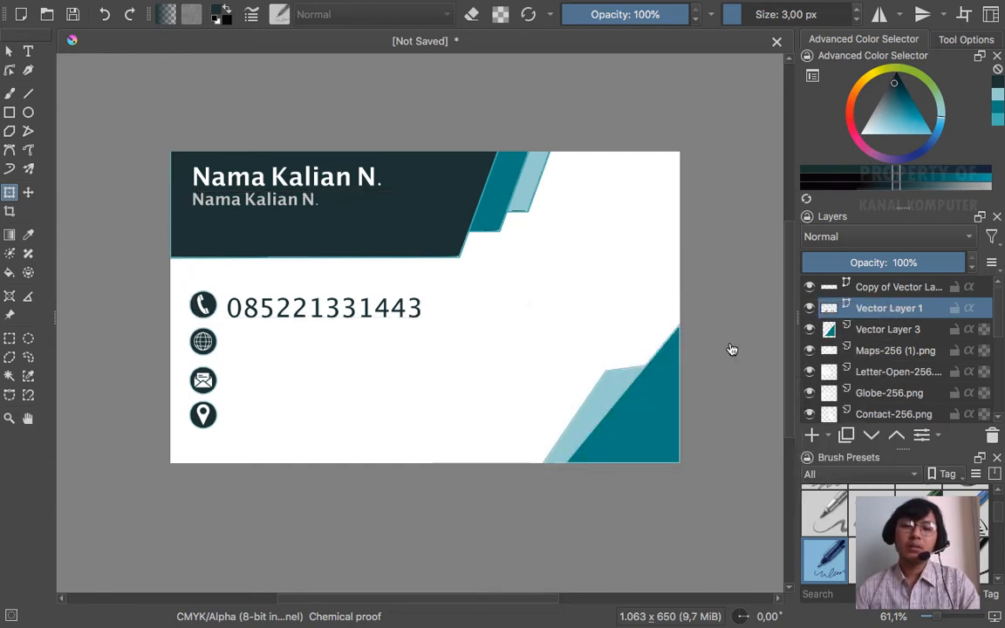
key("super+z")
key("super+z")
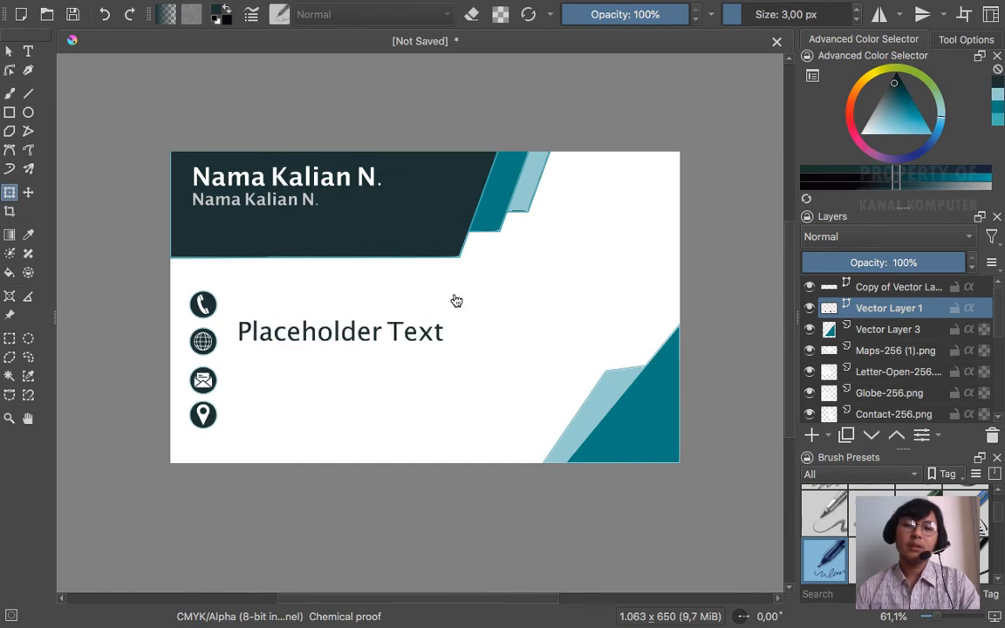
key("super+z")
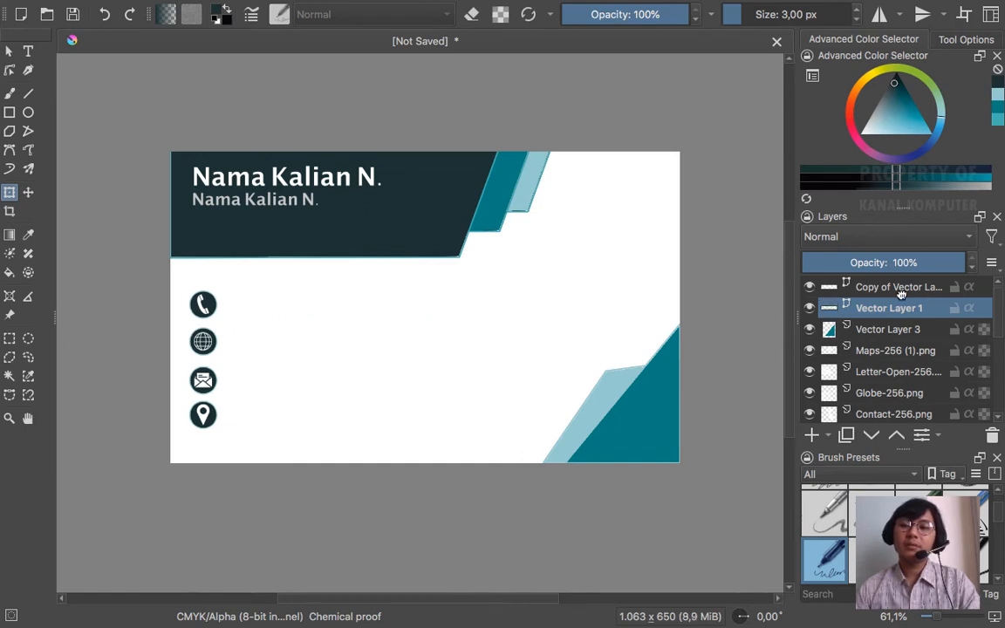
- Add a new vector layer above the copied vector layer
left_click(842, 287)
left_click(829, 438)
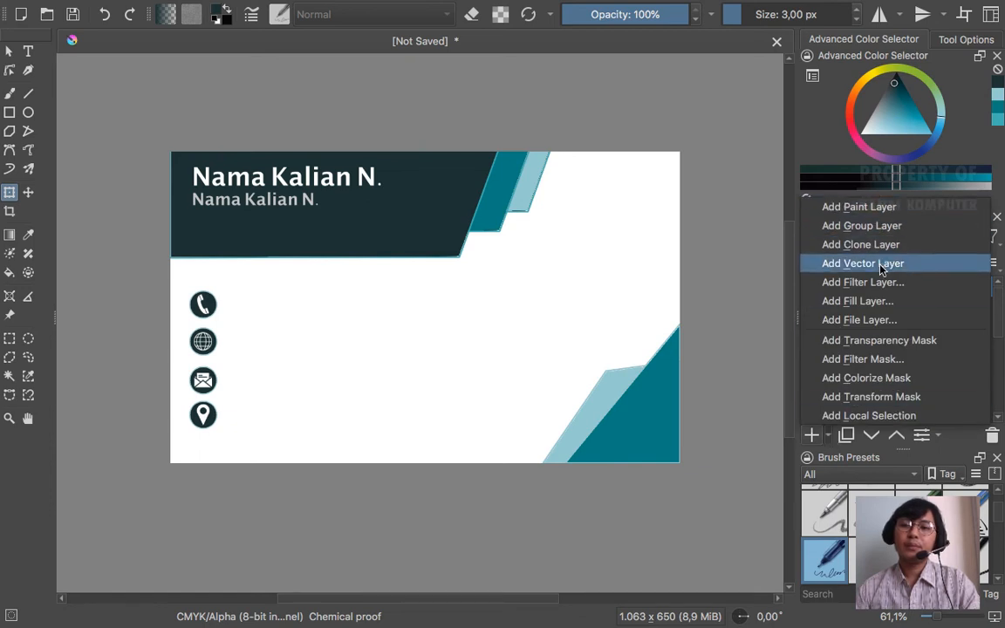
left_click(880, 265)
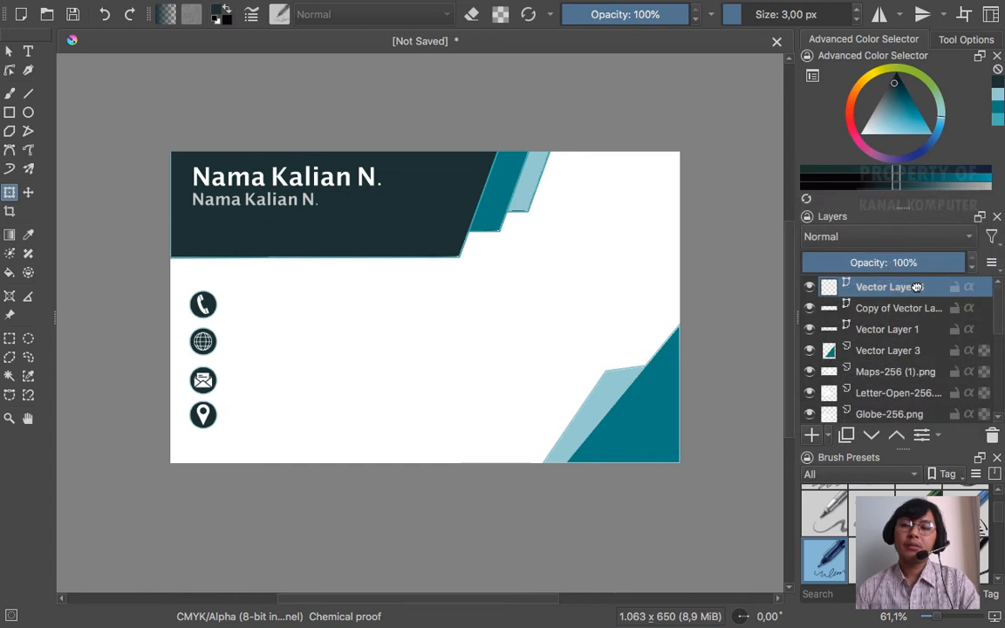
- Draw a text box beside the phone icon, replace the placeholder with the phone number, and save it
left_click(28, 52)
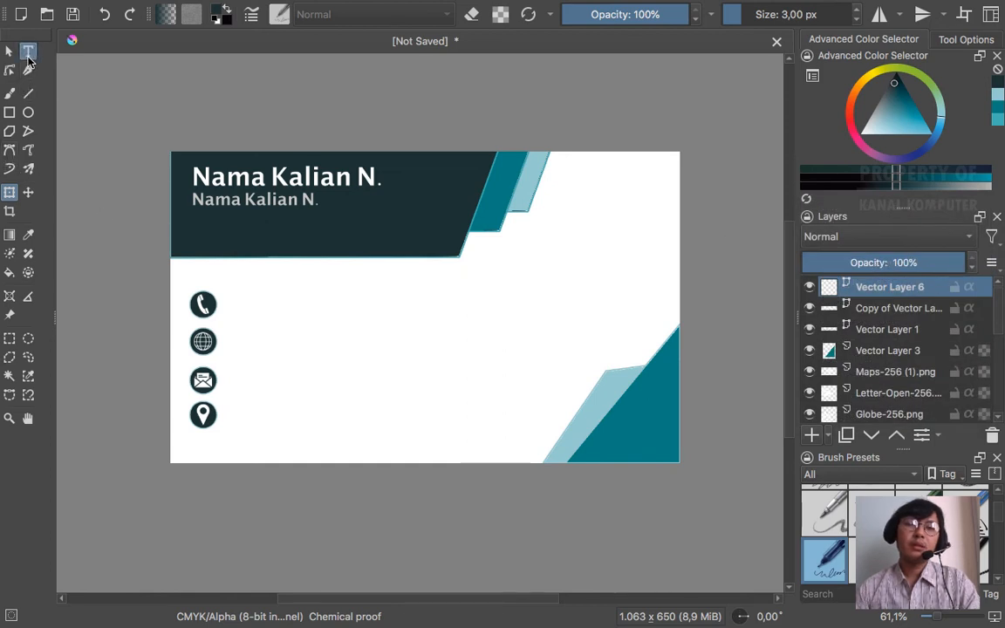
mouse_move(233, 295)
left_mouse_down()
mouse_move(307, 329)
mouse_move(448, 370)
left_mouse_up()
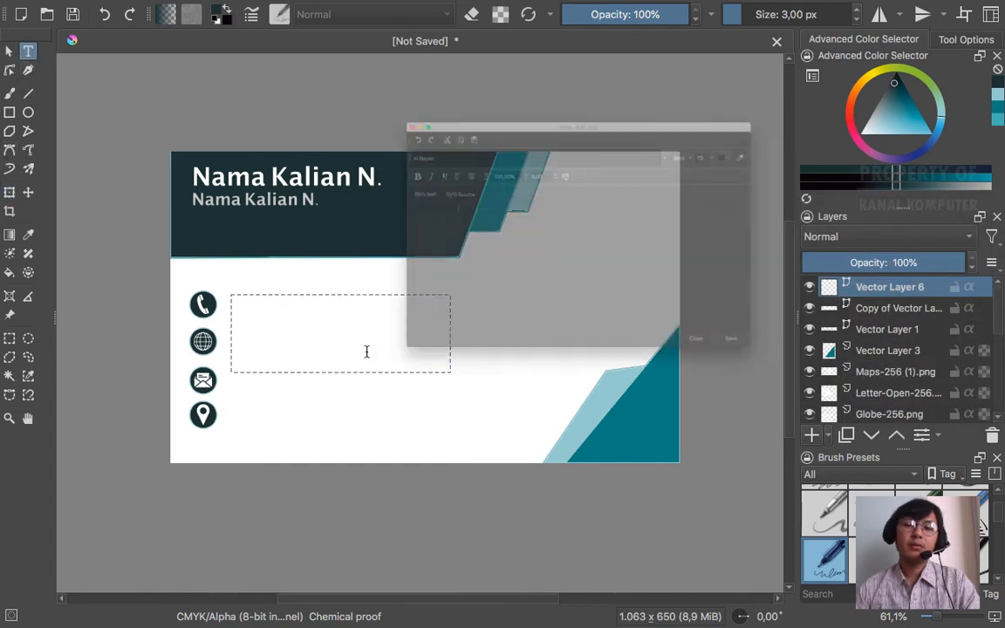
left_click_drag(348, 181, 272, 167)
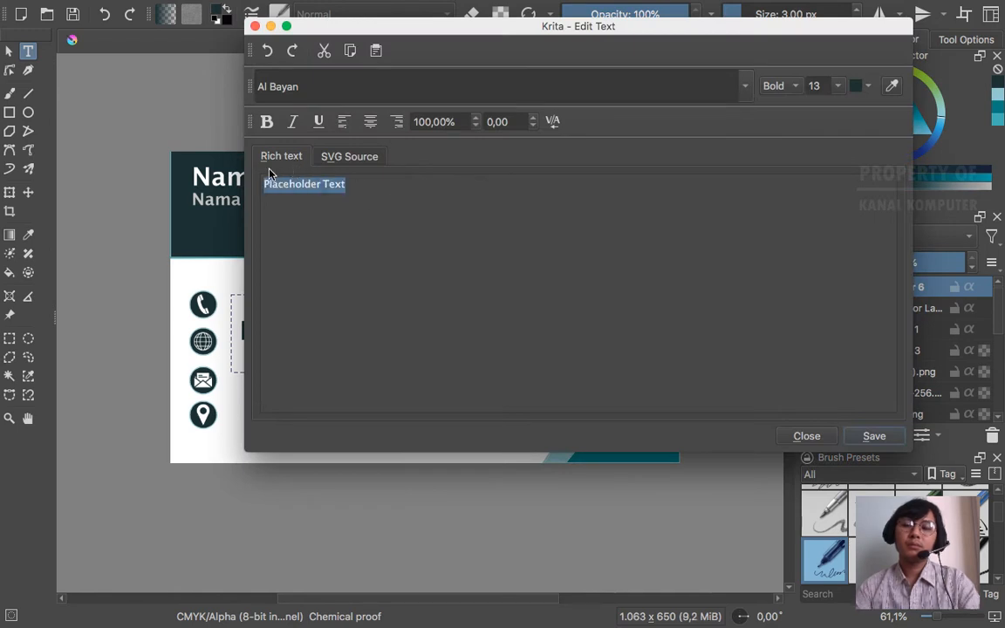
key("BackSpace")
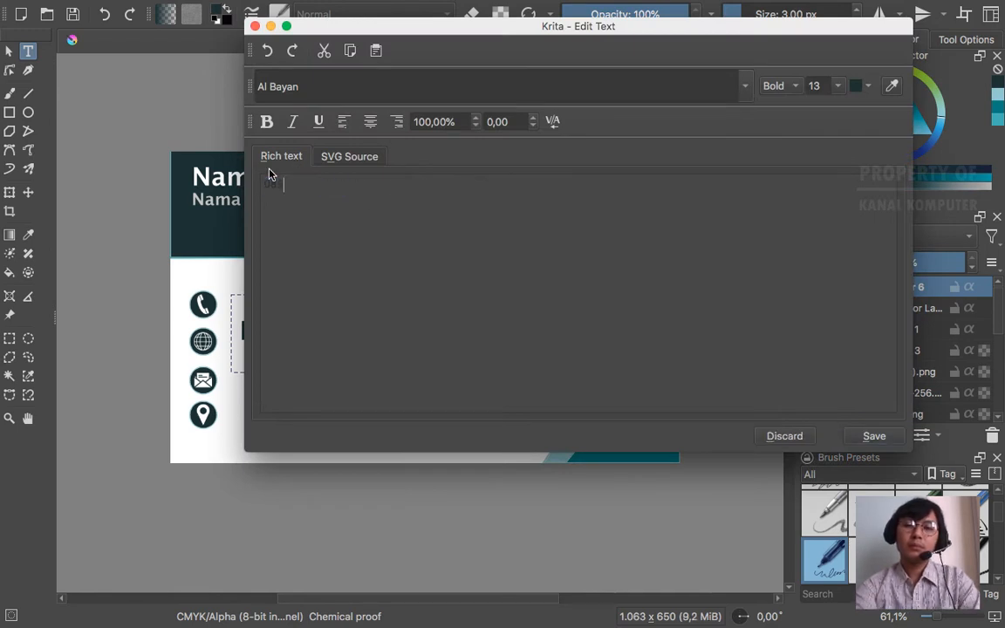
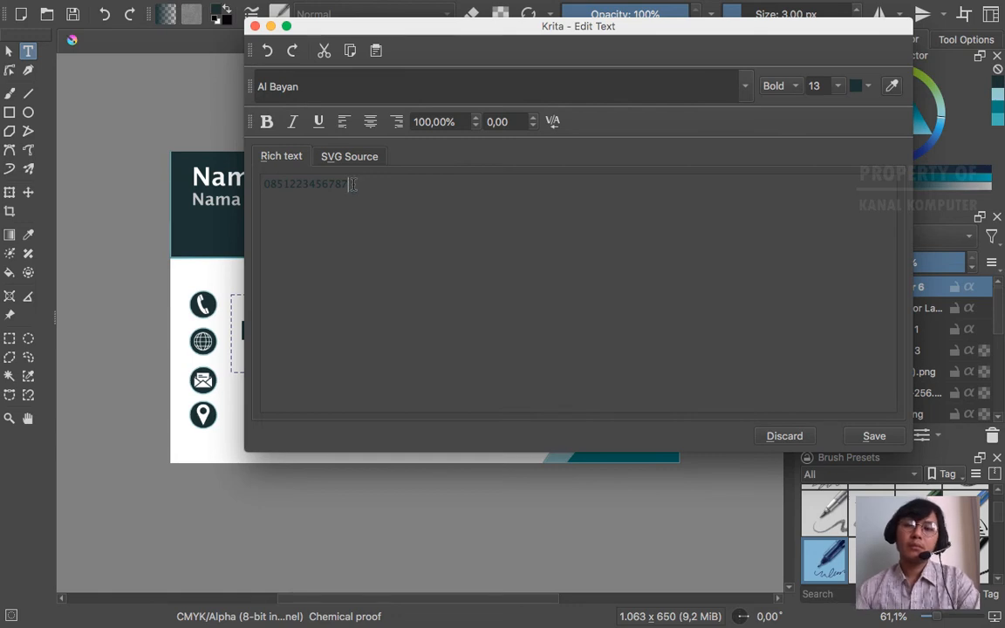
left_click(871, 434)
left_click(784, 435)
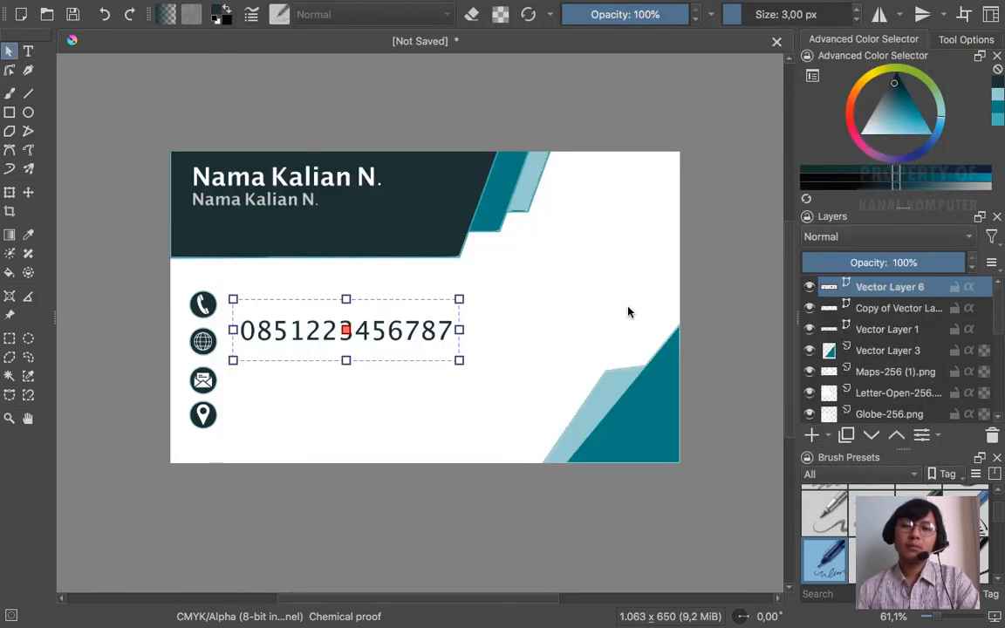
- Scale the phone number down, move it level with the phone icon, and duplicate its layer
left_click(9, 192)
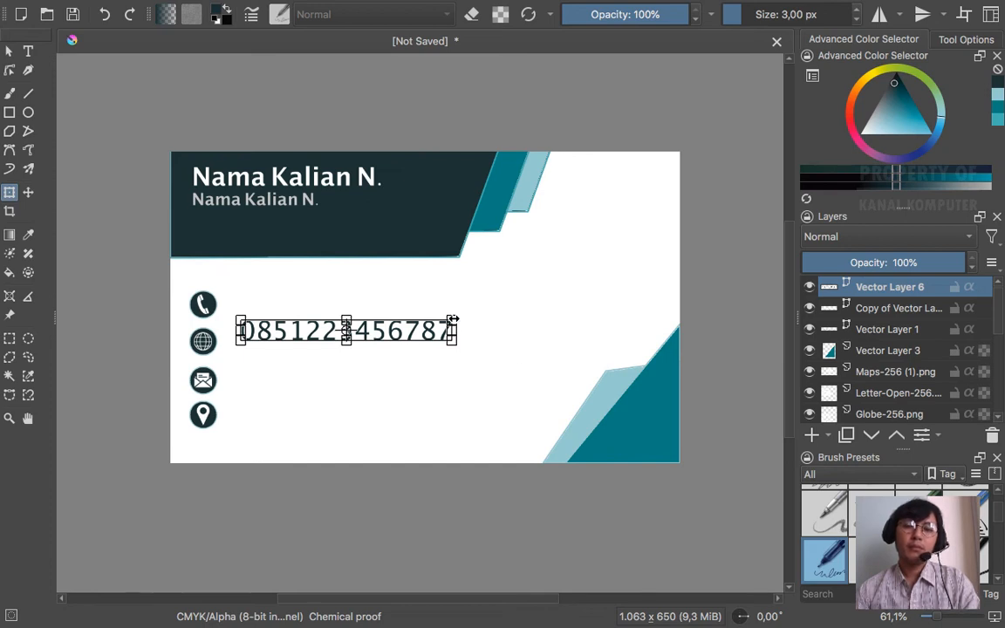
left_click_drag(454, 316, 364, 330)
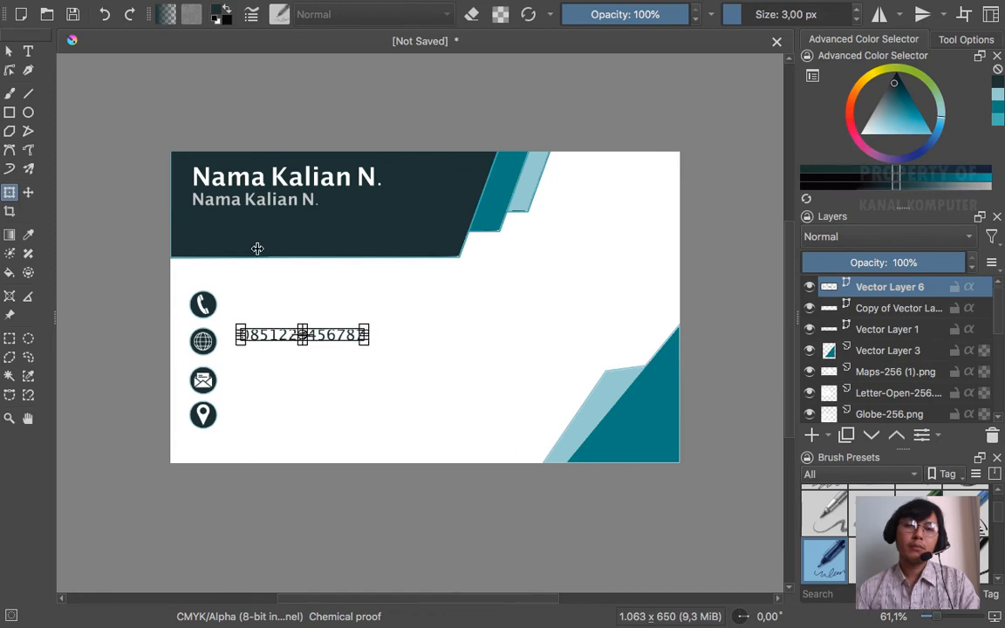
left_click(7, 53)
left_click_drag(325, 333, 317, 302)
left_click(150, 75)
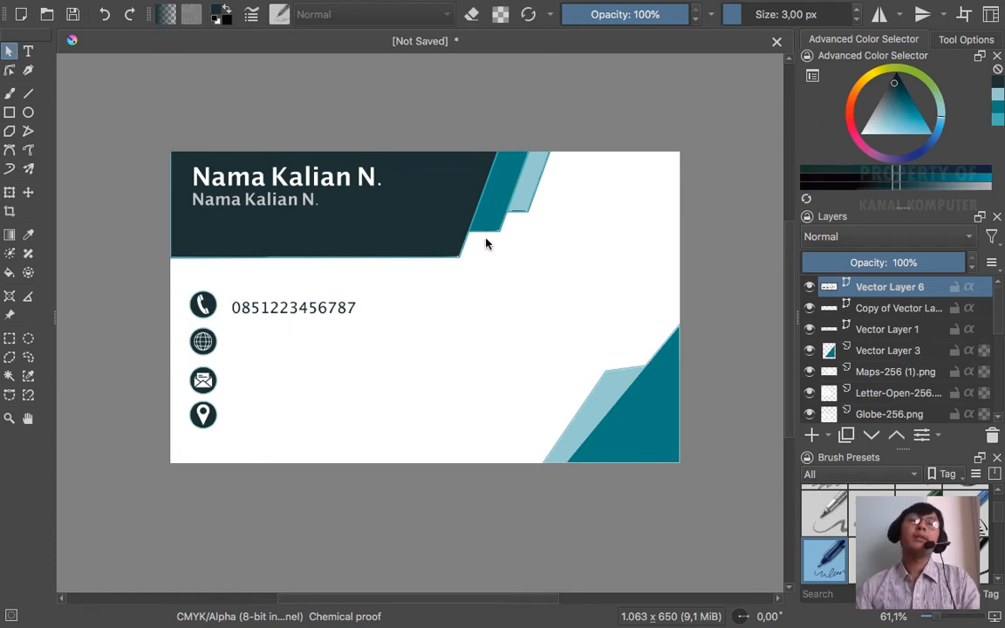
left_click(347, 311)
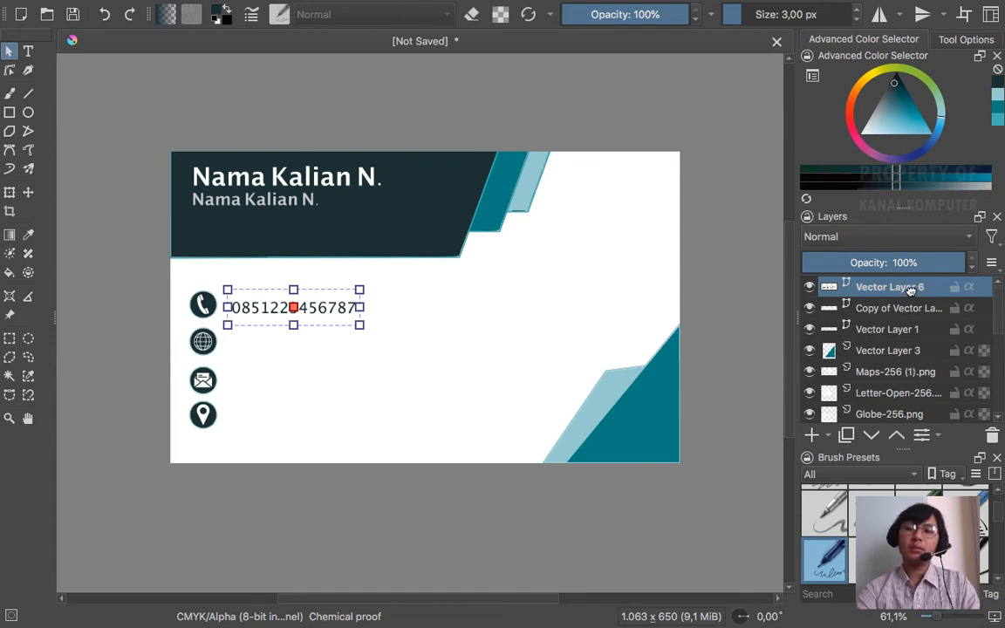
key("ctrl+j")
- Move the copied number beside the globe icon and change its text to 'website'
left_click(28, 192)
left_click_drag(309, 319, 315, 342)
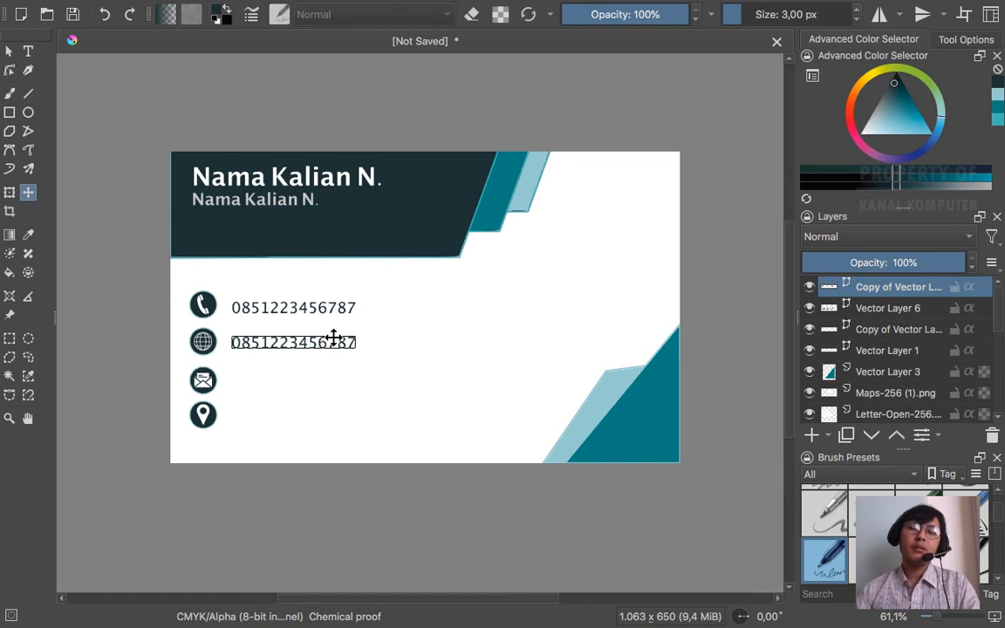
left_click(28, 50)
left_click(330, 346)
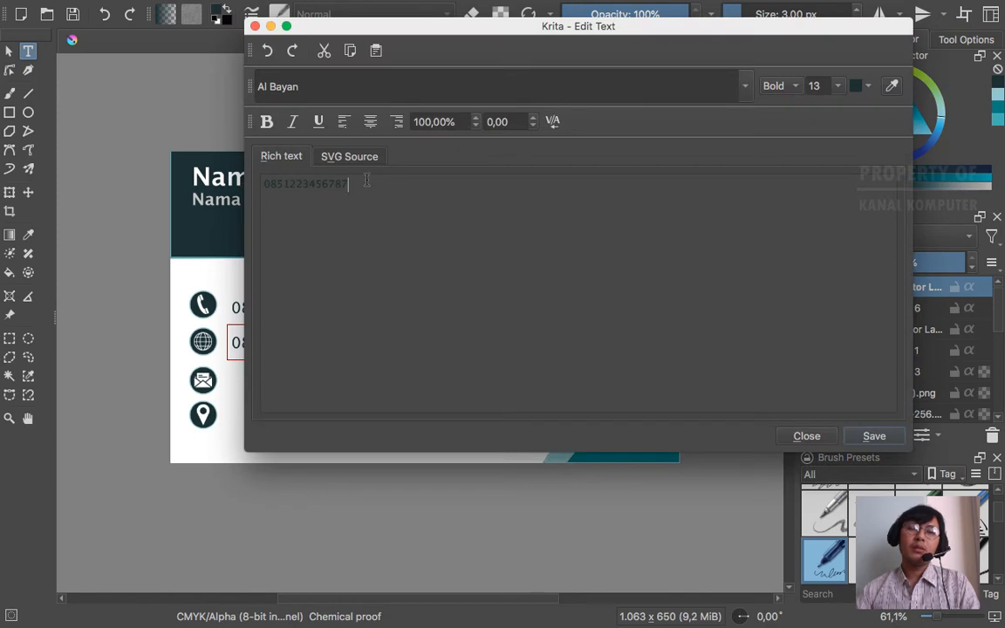
left_click_drag(354, 183, 200, 188)
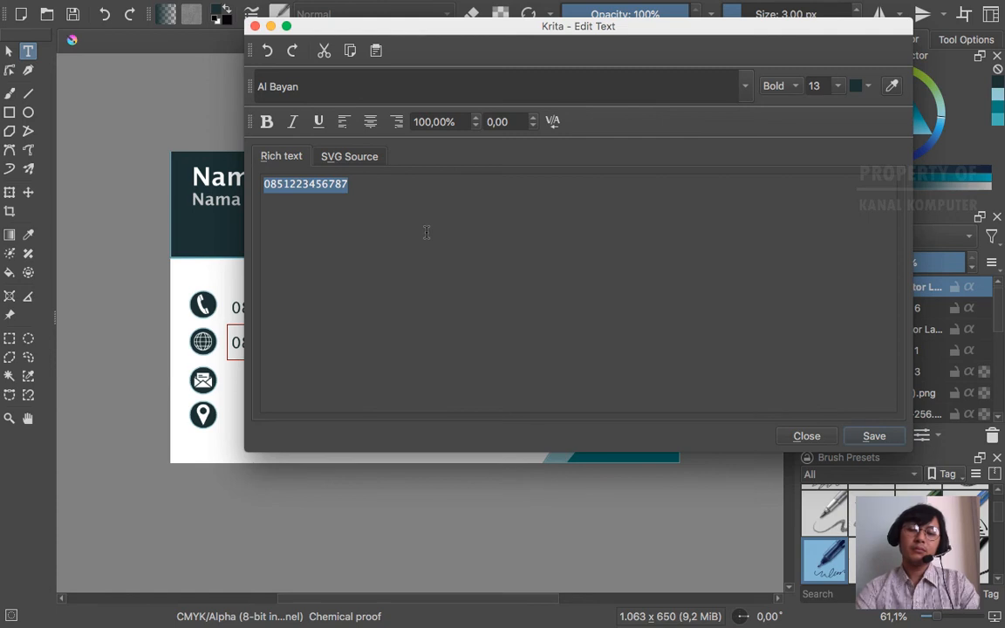
type("website")
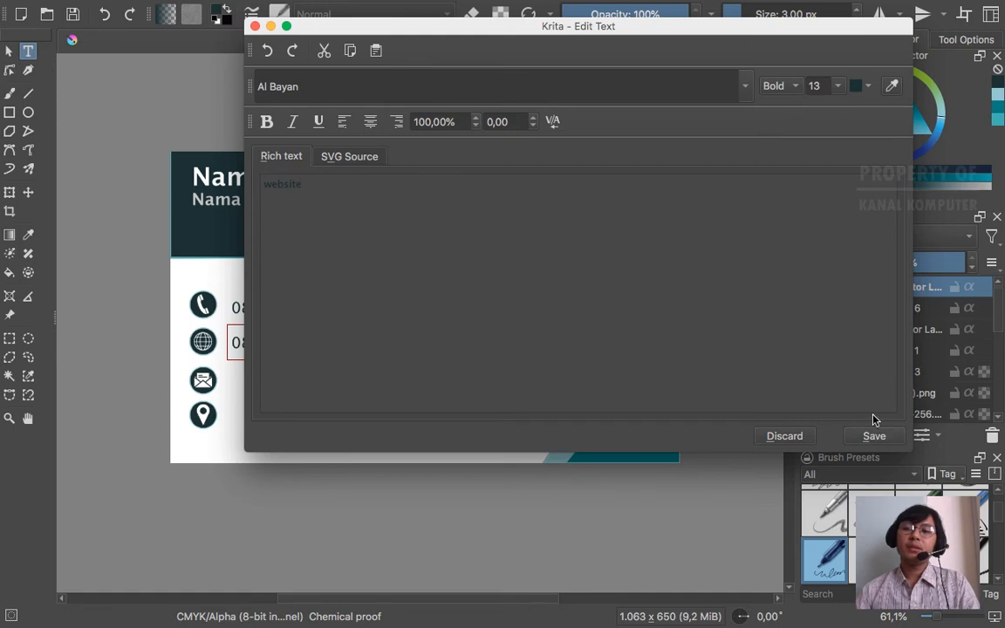
left_click(879, 439)
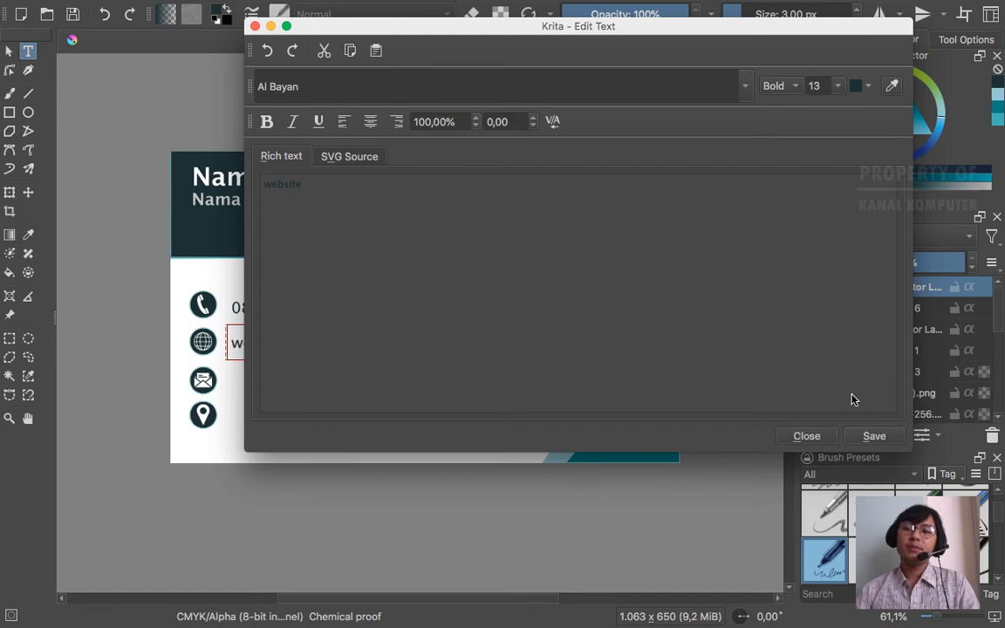
left_click(813, 436)
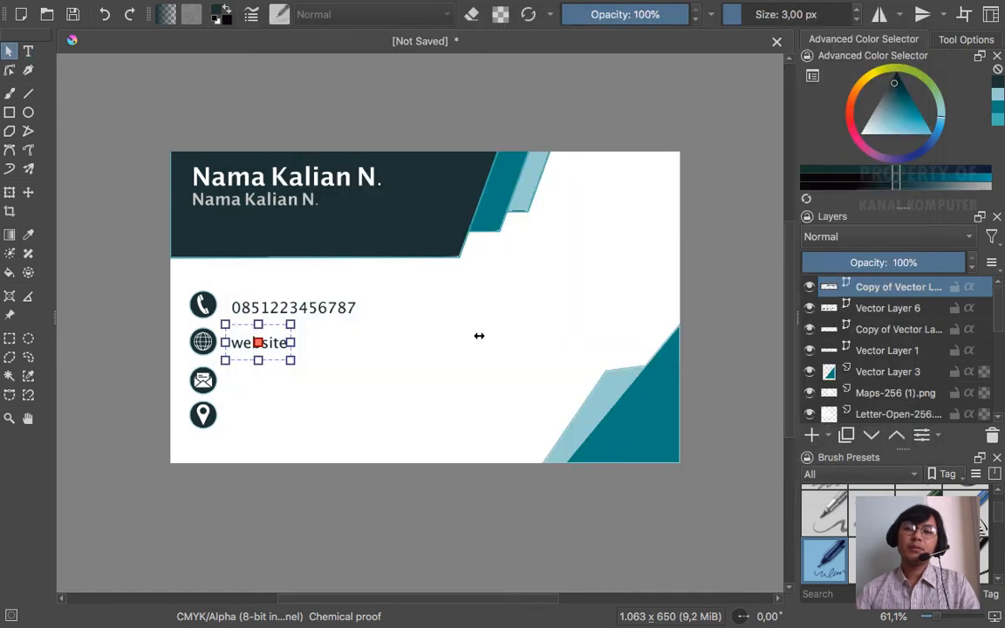
- Nudge the website text with arrow keys until it is flush left with the phone number
key("Right")
key("Right")
key("Right")
key("Right")
key("Right")
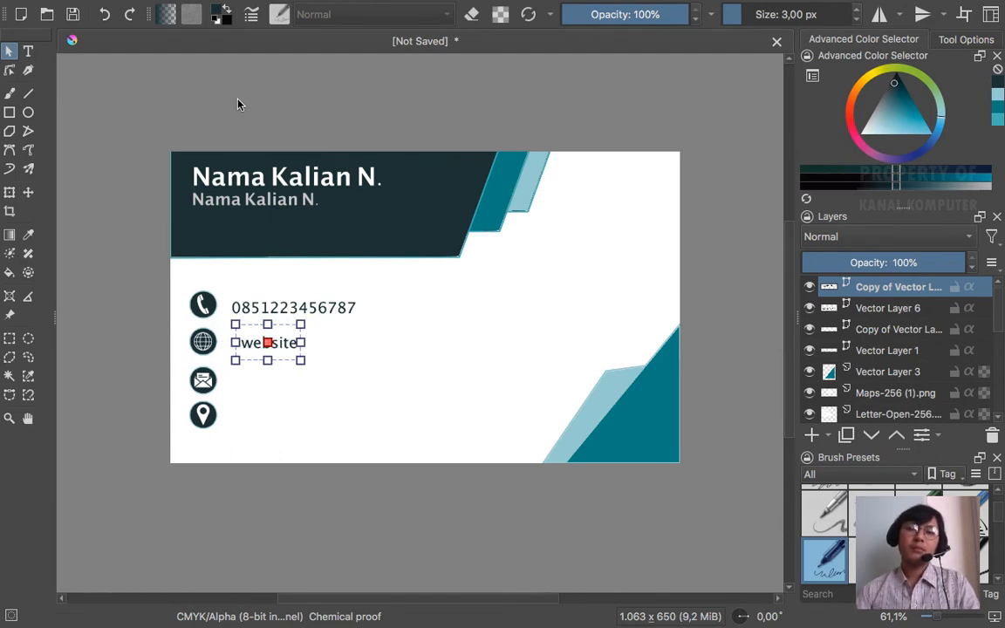
left_click(351, 105)
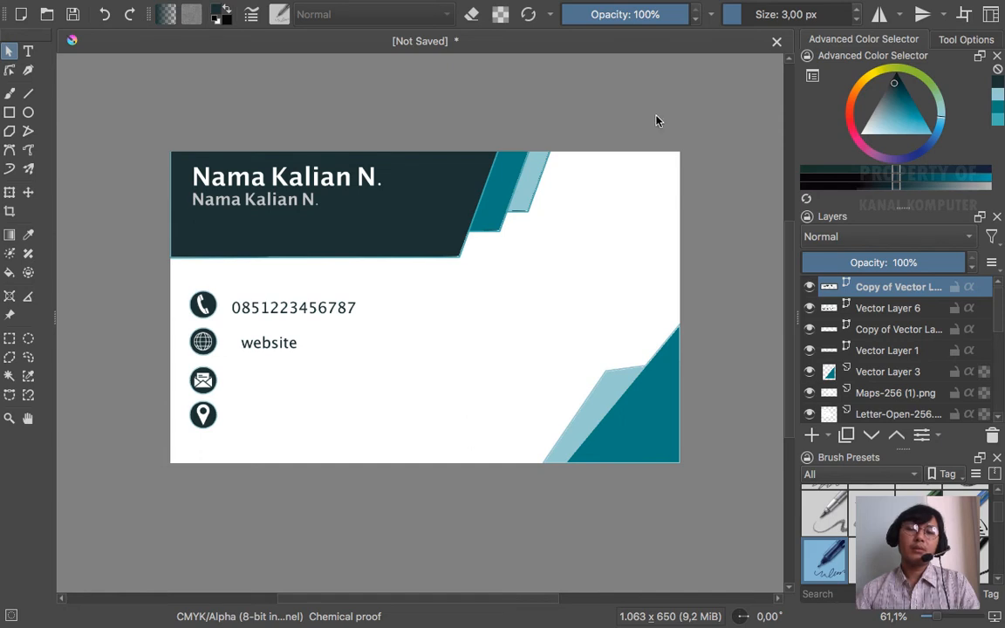
left_click(270, 343)
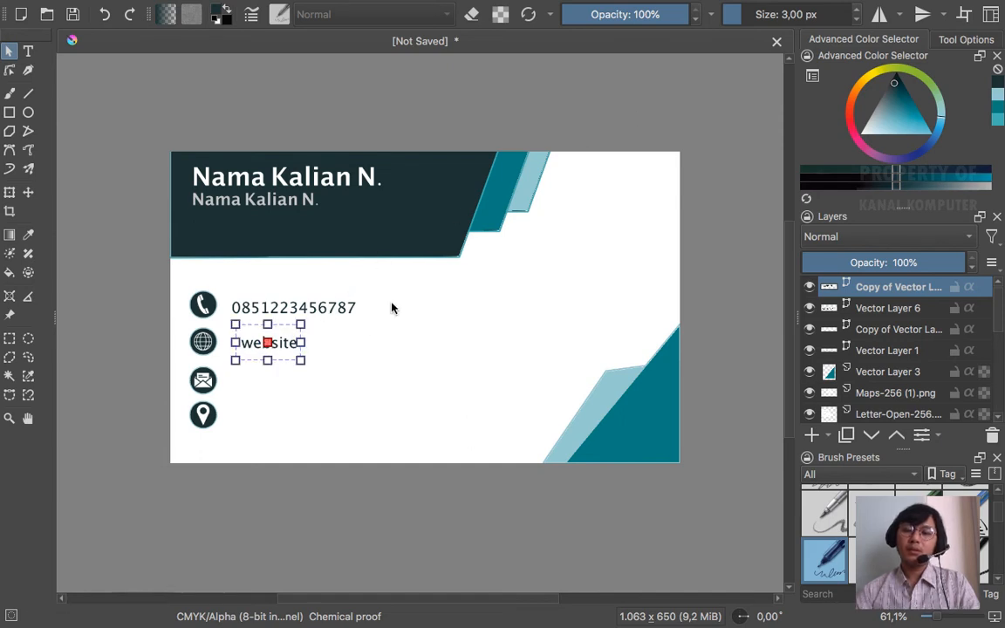
key("Left")
key("Left")
key("Left")
key("Left")
key("Left")
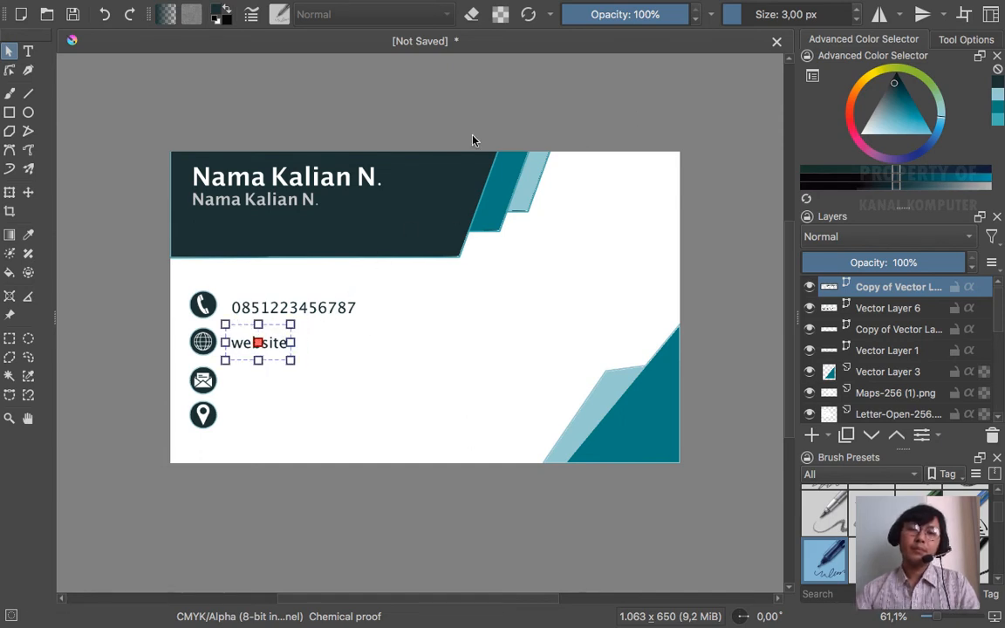
left_click(478, 123)
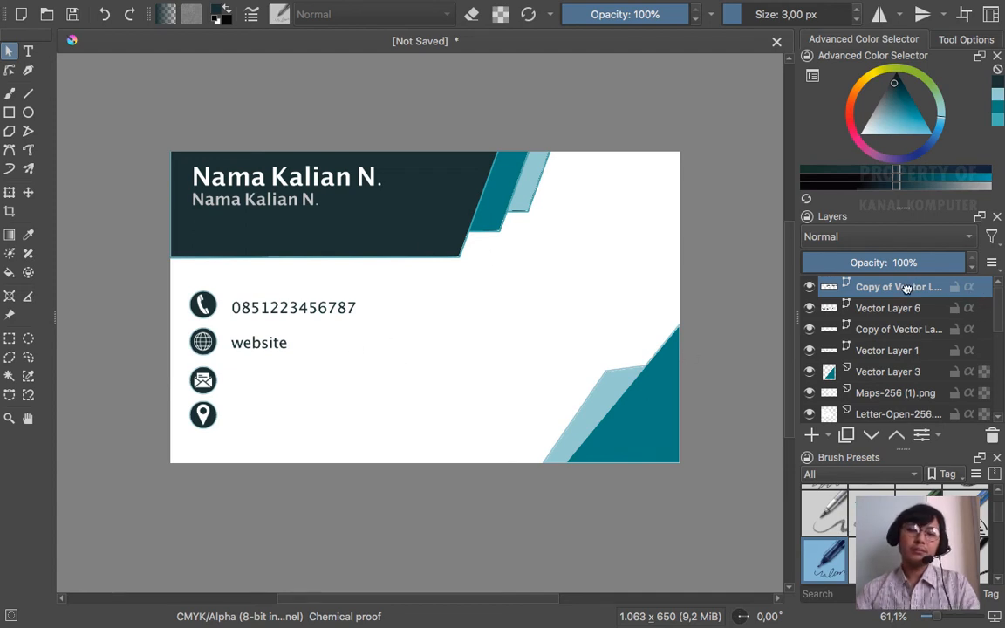
- Duplicate the website line, move it beside the envelope icon, and change it to a sample e-mail address
key("ctrl+j")
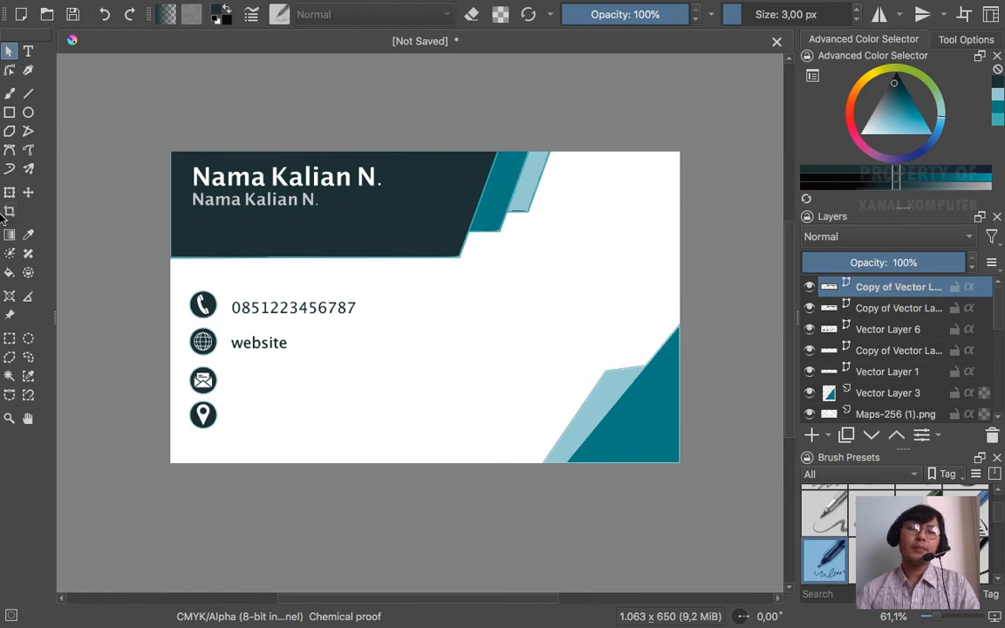
left_click(28, 192)
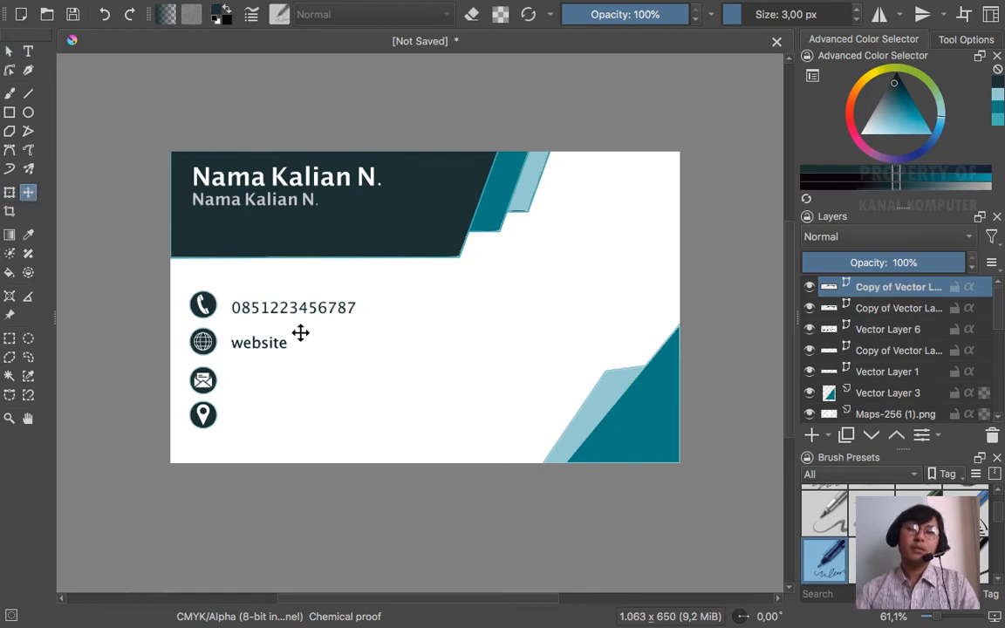
left_click_drag(273, 341, 277, 380)
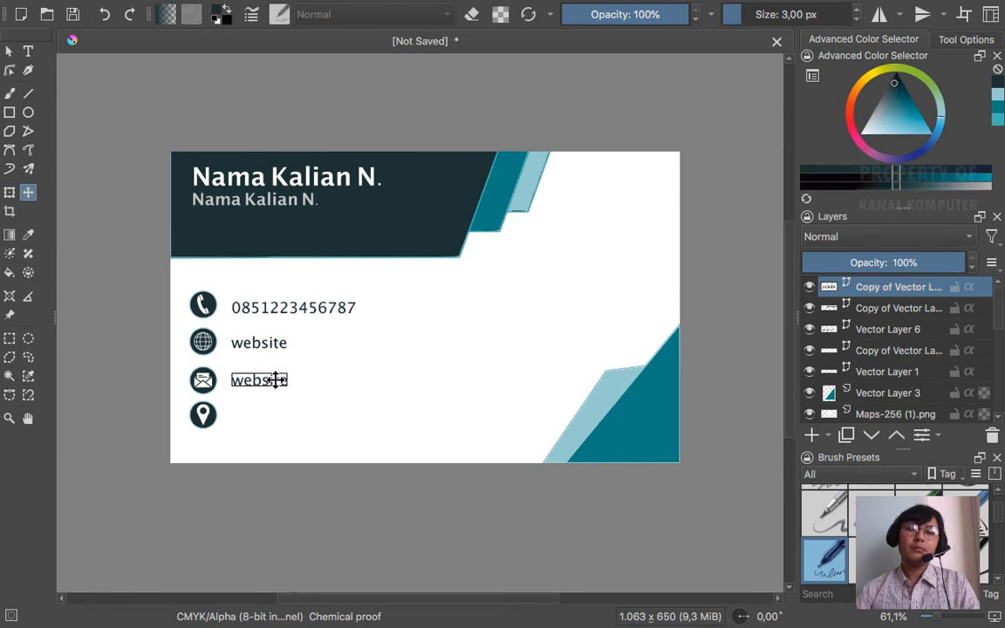
left_click(28, 50)
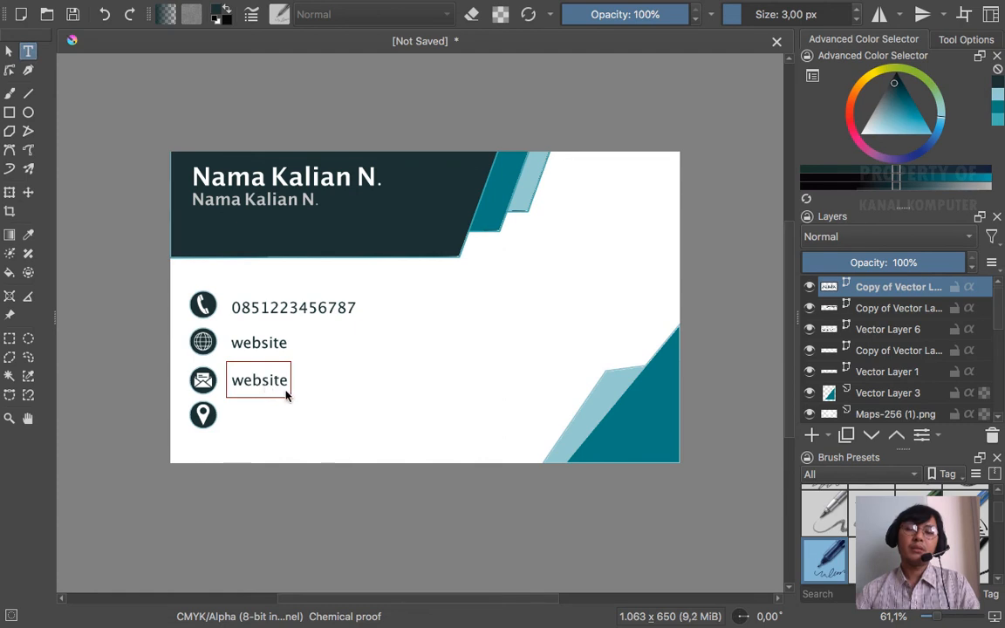
double_click(284, 394)
key("super+a")
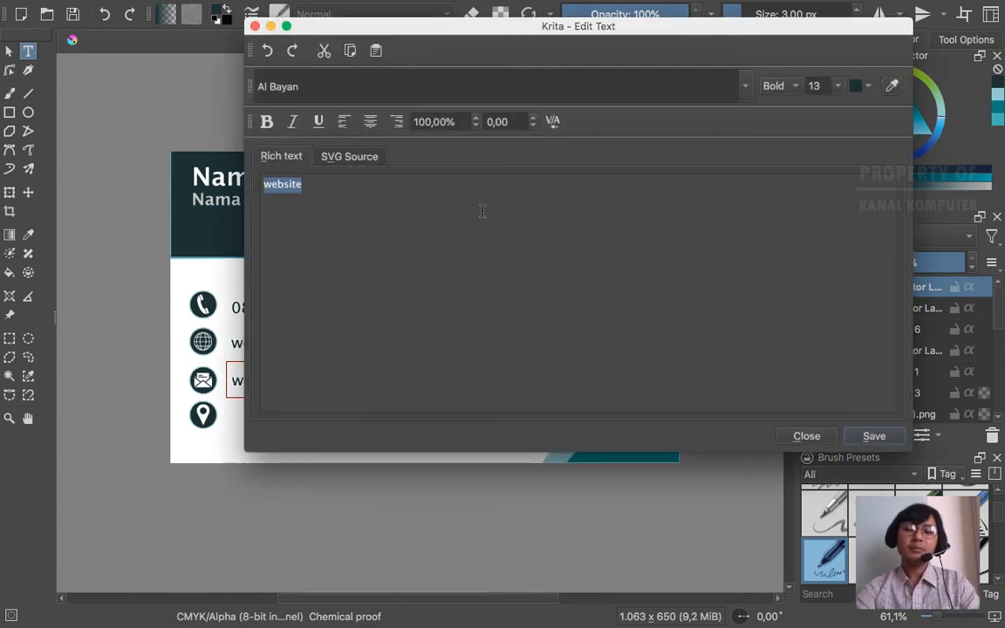
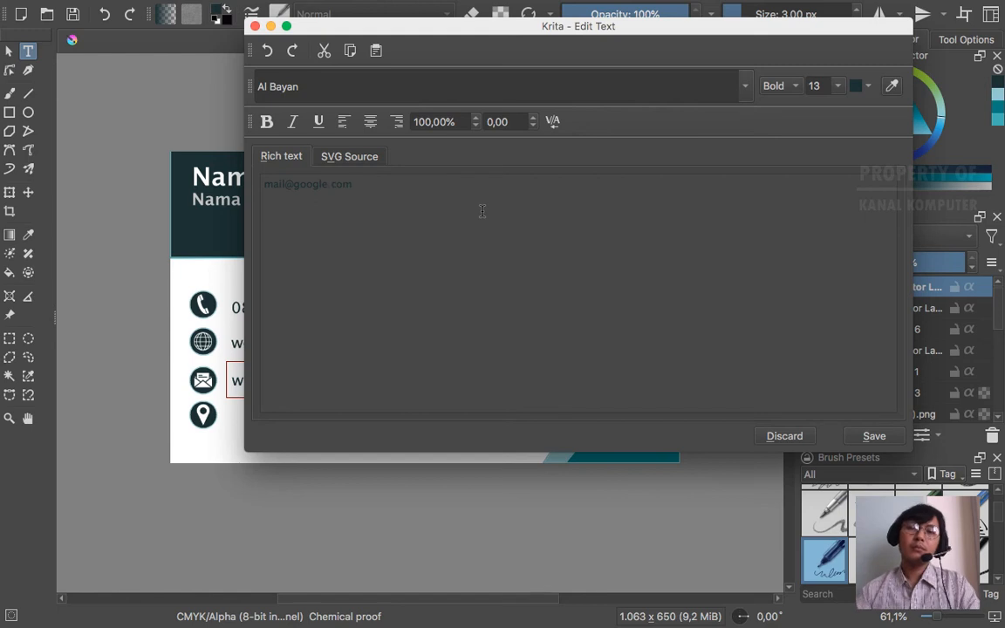
left_click(874, 436)
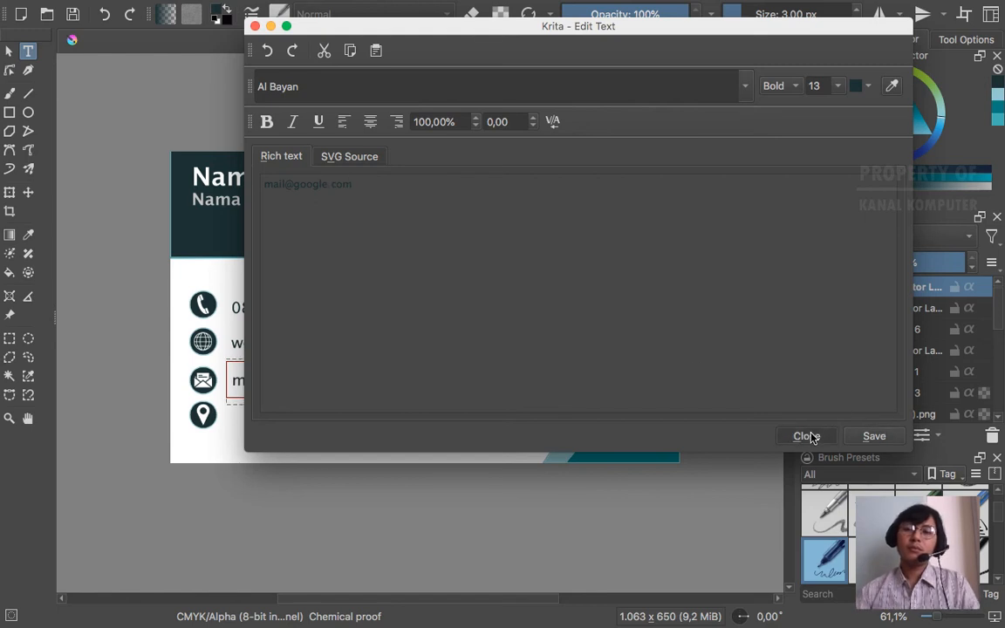
left_click(806, 436)
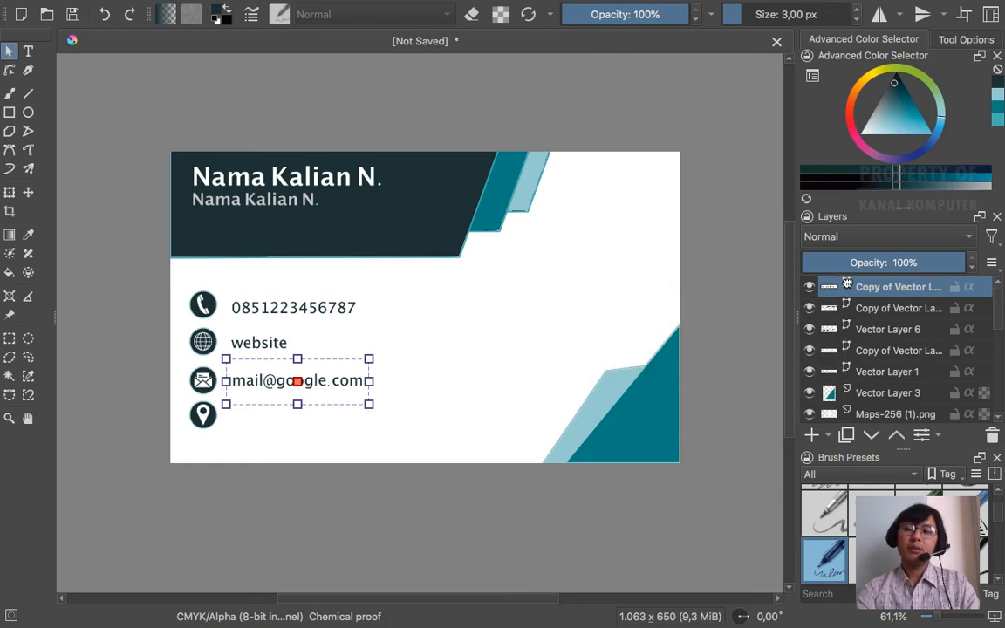
key("ctrl+j")
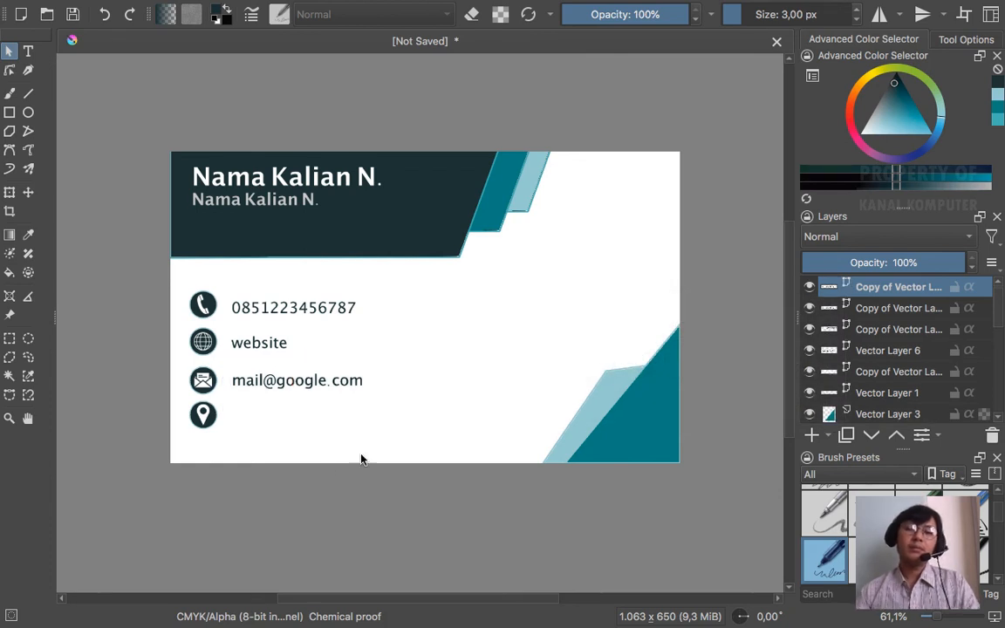
- Move the copied e-mail line beside the location pin and clear its text
left_click(28, 193)
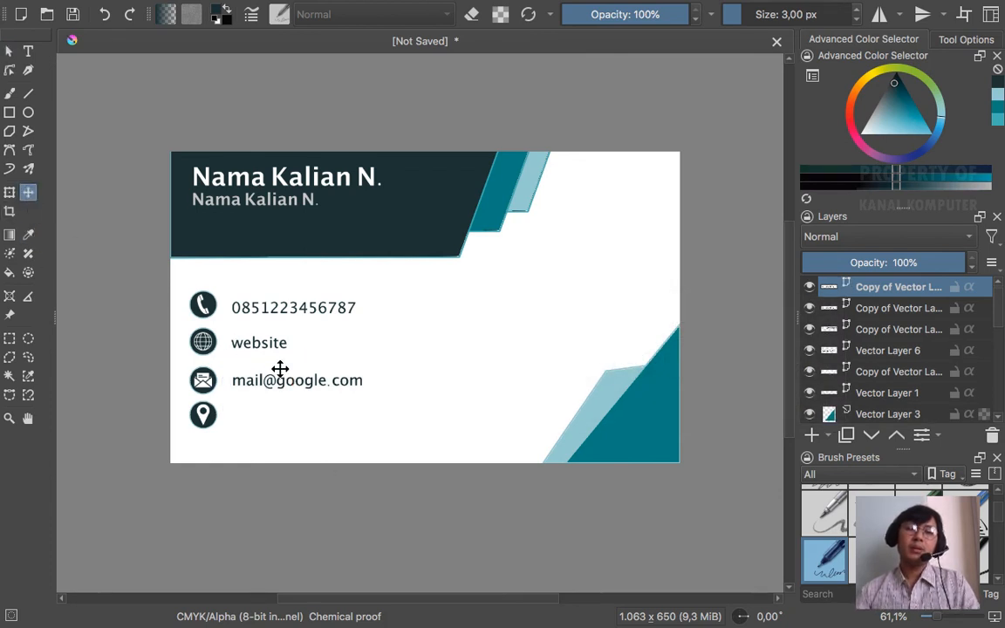
left_click_drag(295, 384, 297, 418)
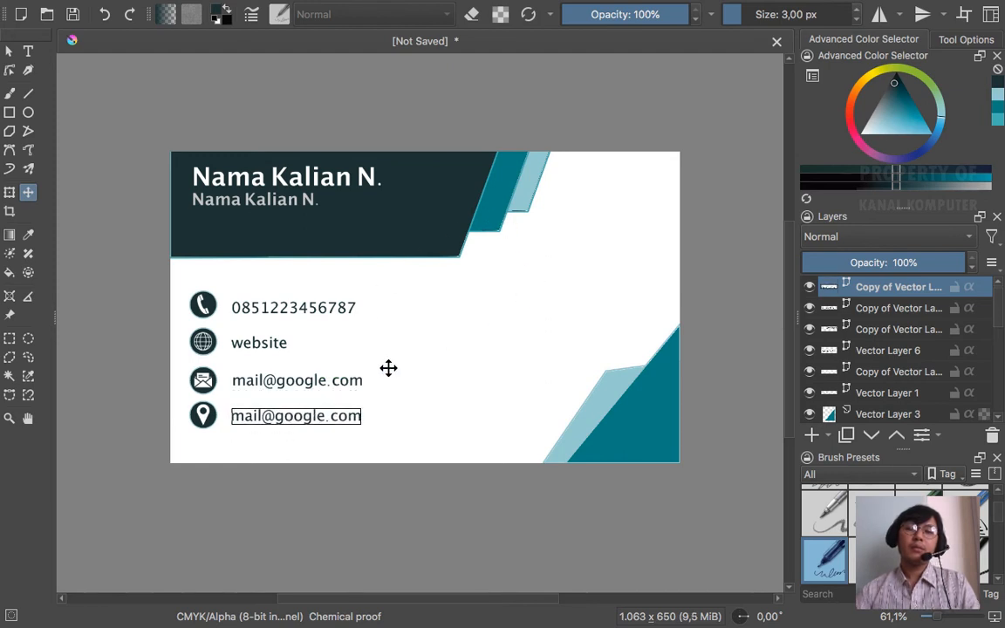
left_click(28, 53)
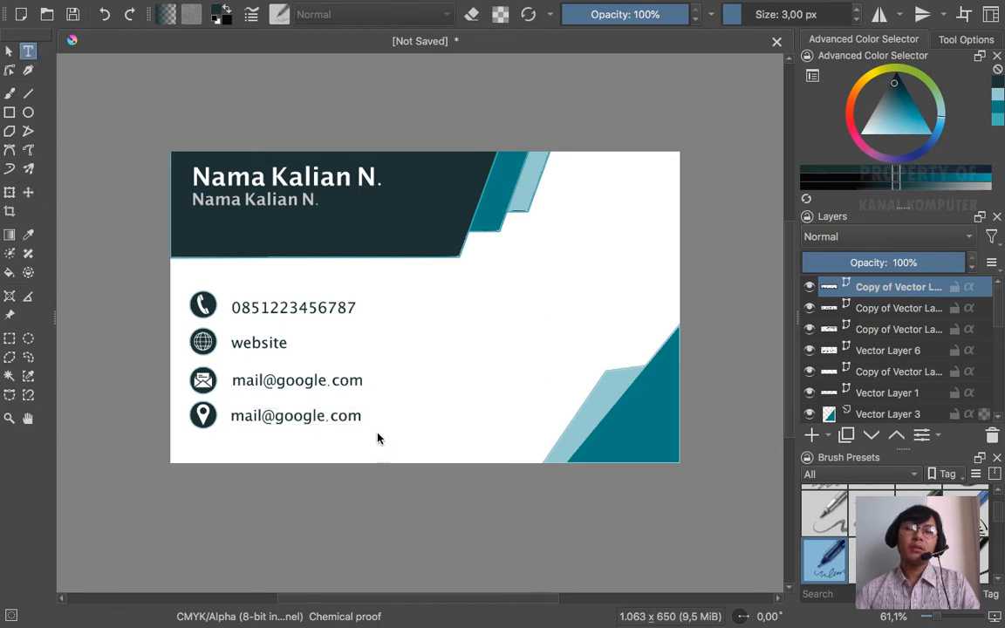
left_click(355, 421)
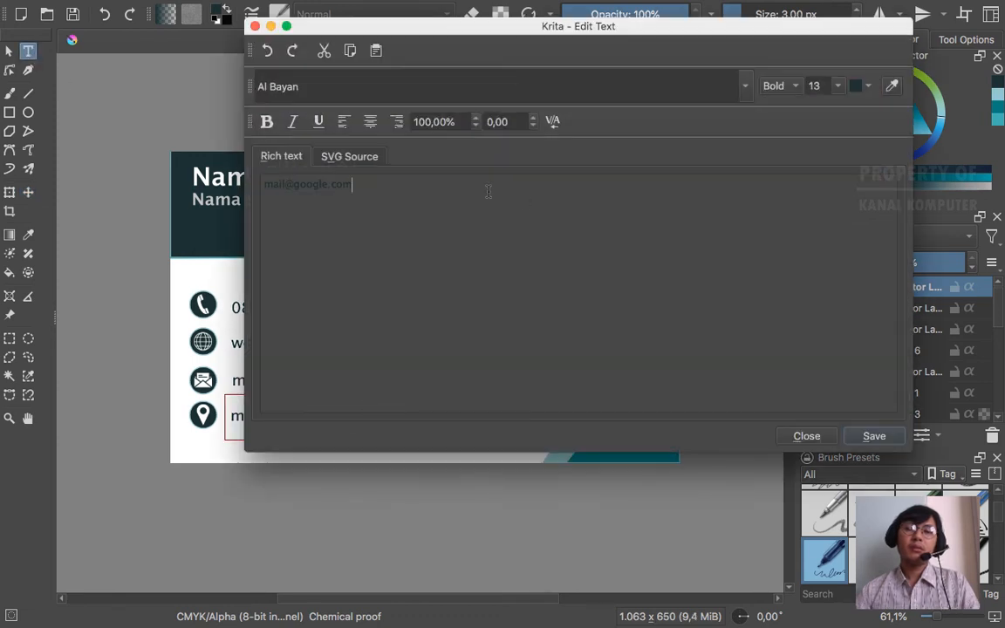
left_click_drag(353, 184, 262, 185)
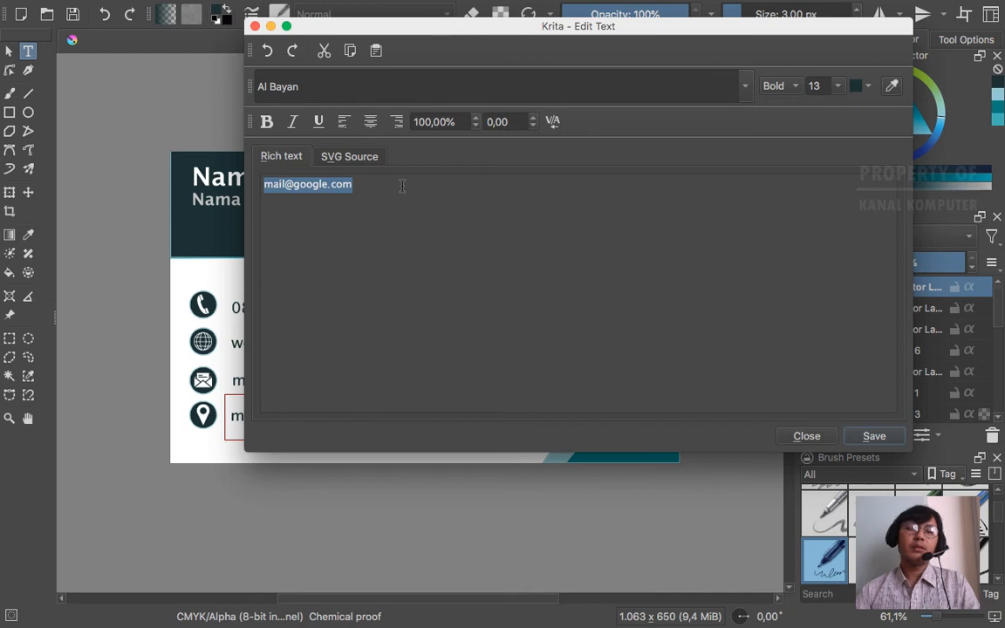
left_click_drag(468, 37, 551, 76)
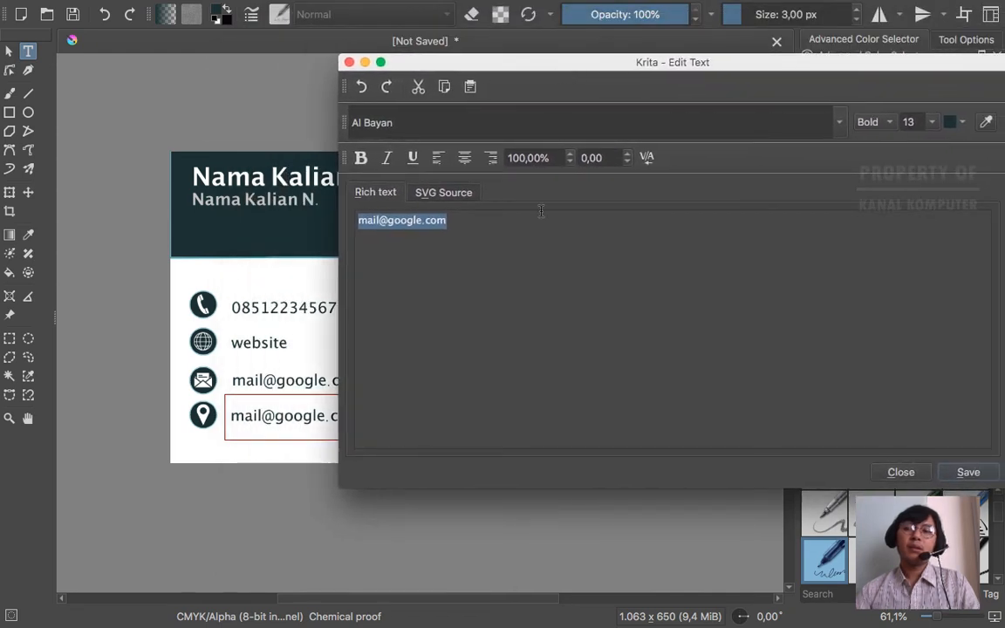
key("BackSpace")
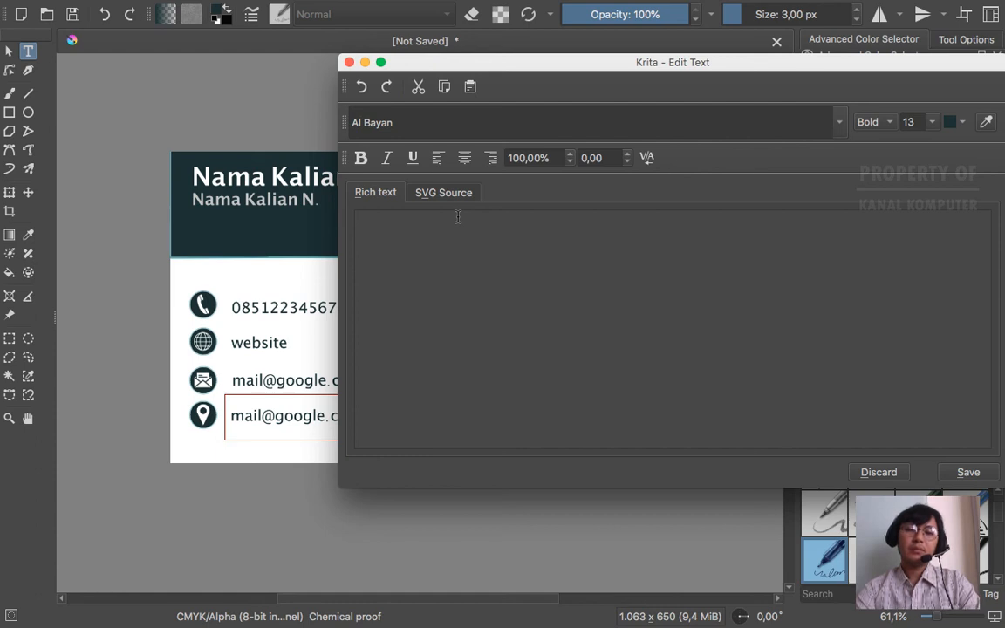
- Type 'Lokasi' in bold and save it onto the card
left_click(457, 216)
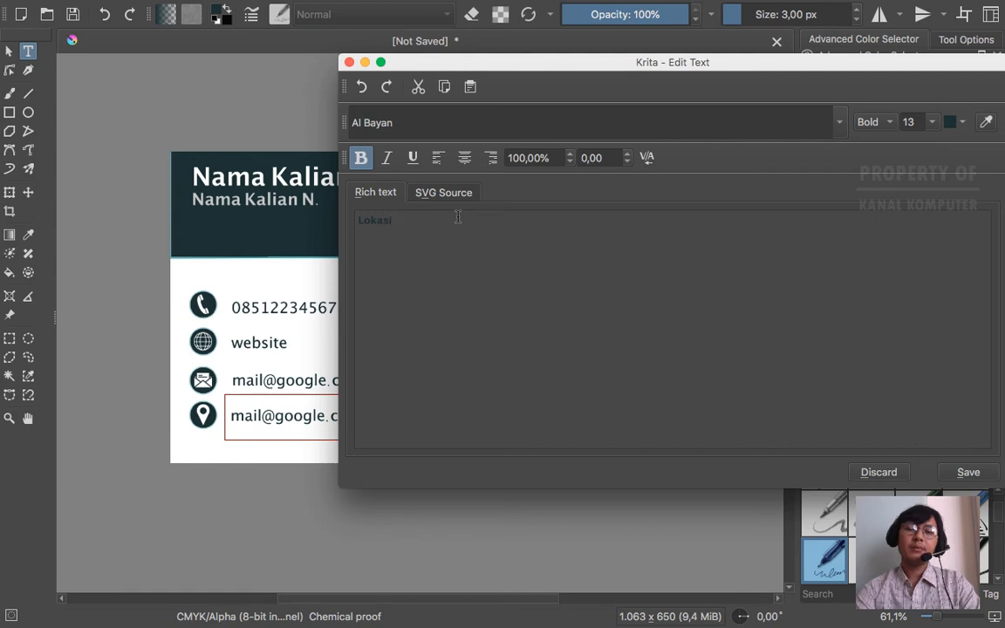
type("Lokasi")
left_click_drag(753, 62, 591, 55)
left_click(807, 466)
left_click(738, 464)
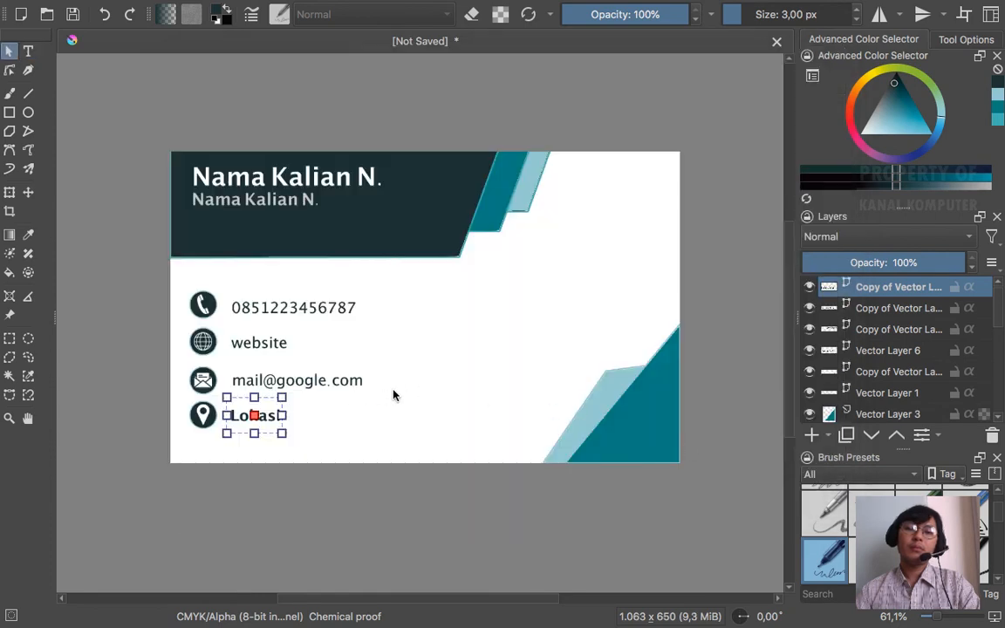
- Nudge the Lokasi text into alignment with the other rows and deselect it
key("Right")
key("Right")
key("Right")
key("Right")
key("Left")
key("Left")
key("Left")
key("Left")
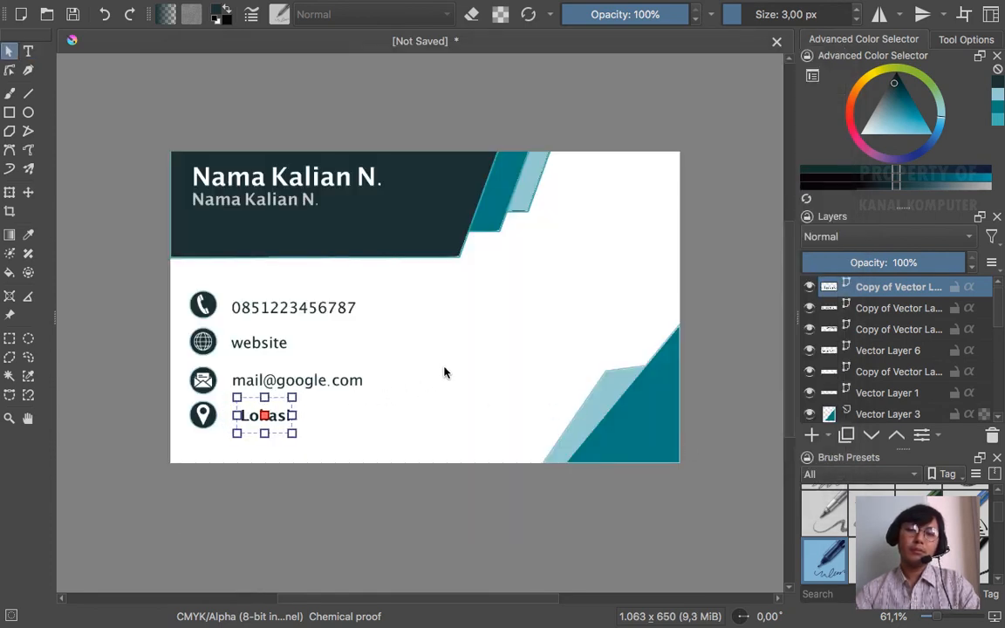
left_click(444, 373)
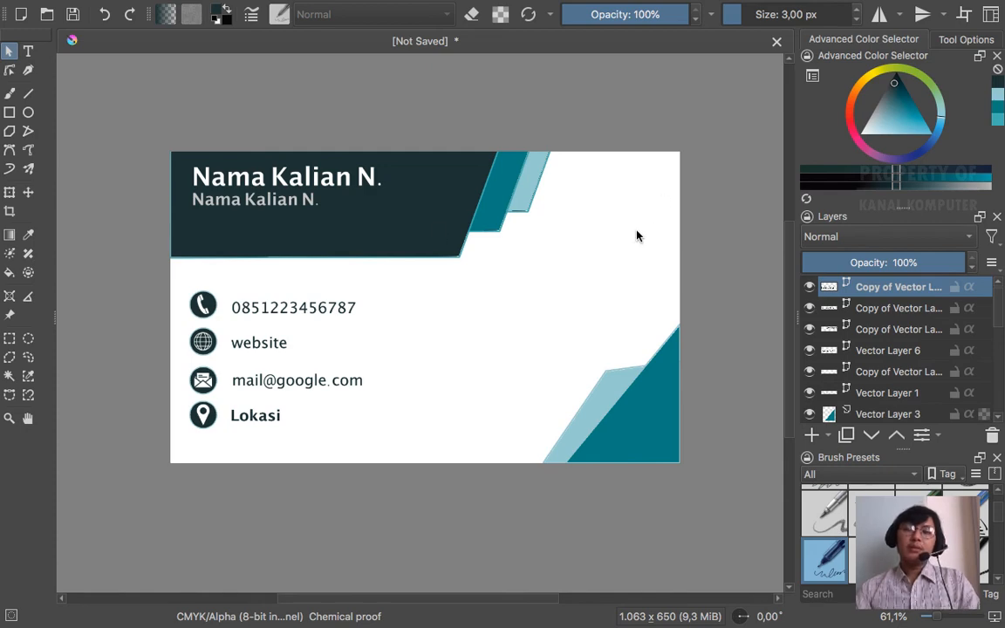
key("ctrl+Left")
key("ctrl+Right")
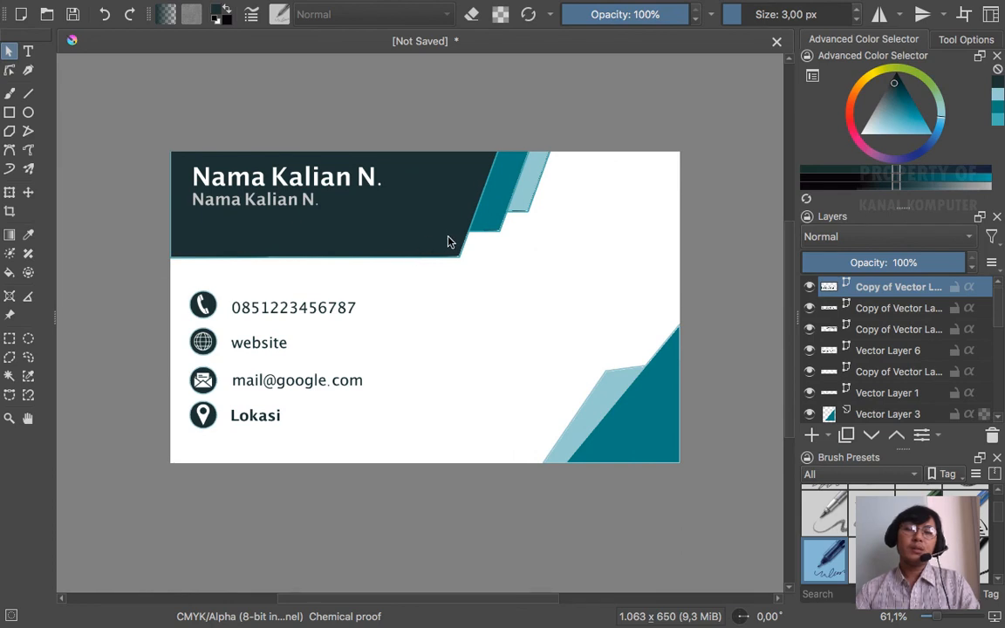
- Create a 'LOGO' text box at the card's top right and save it
left_click(31, 52)
left_click_drag(652, 235, 652, 235)
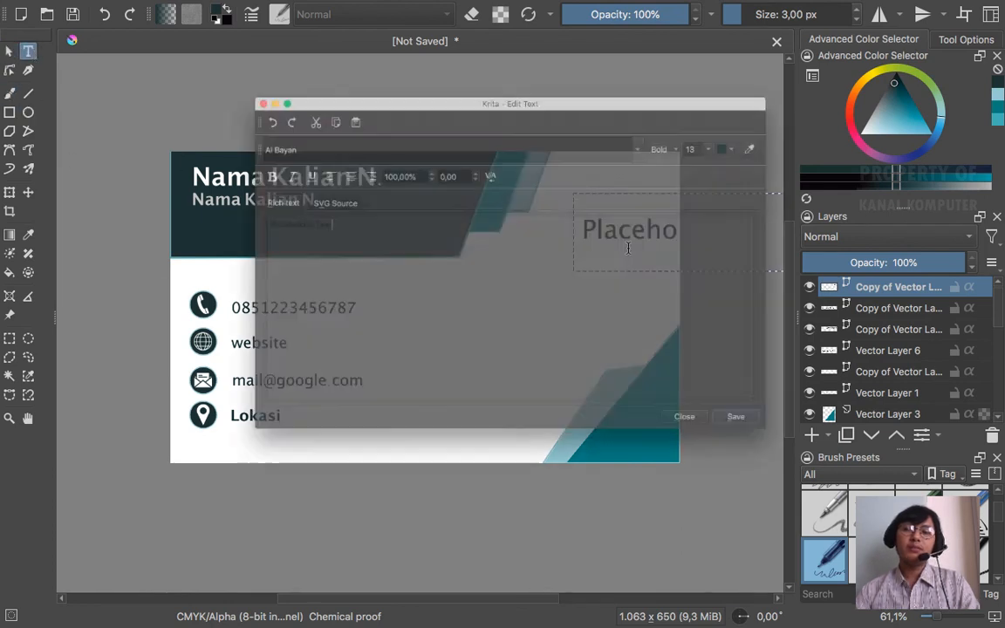
left_click_drag(322, 212, 162, 212)
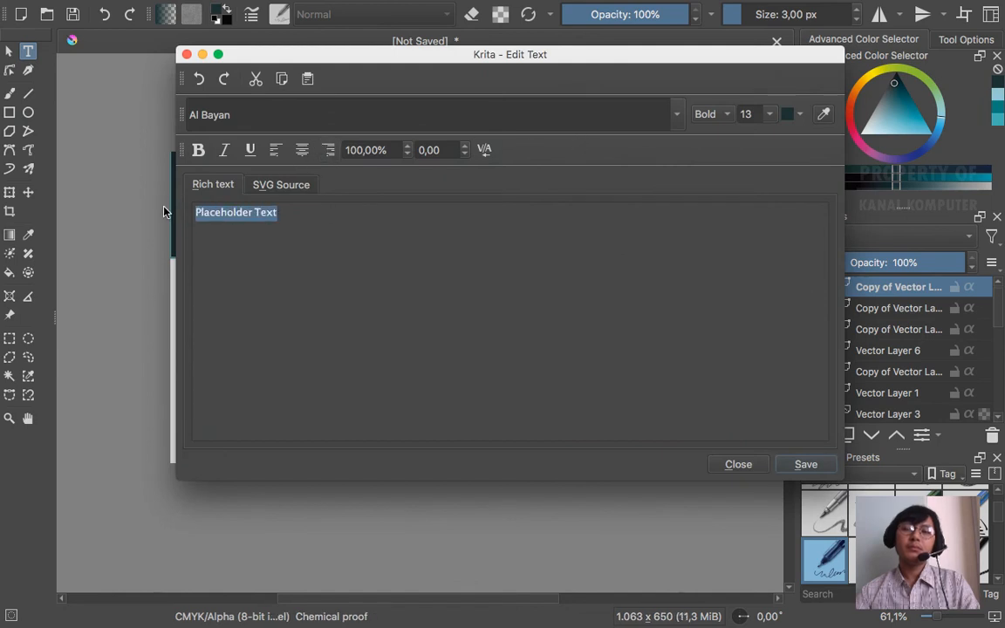
key("BackSpace")
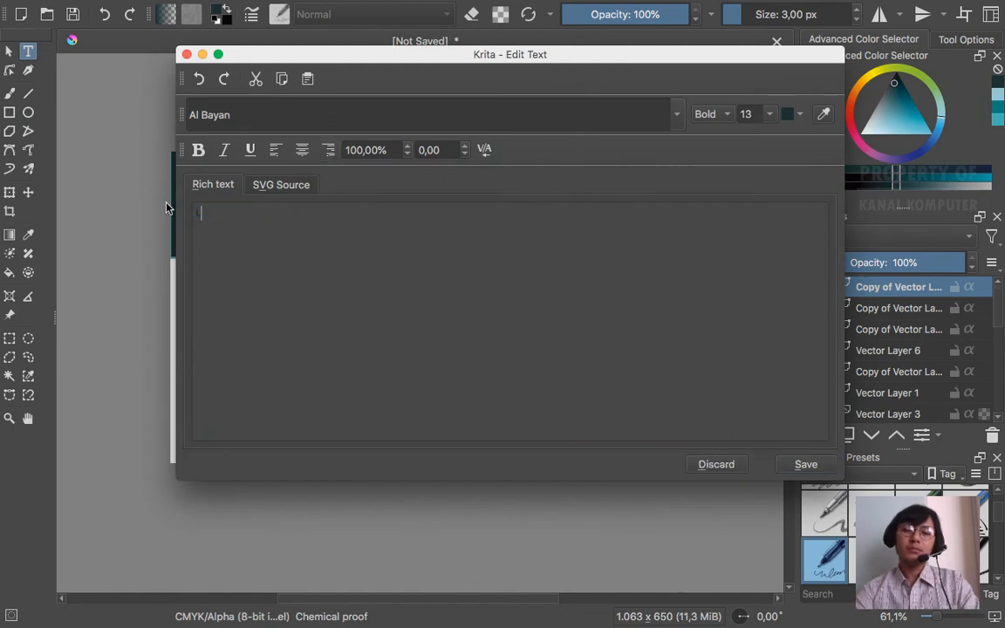
type("LOGO")
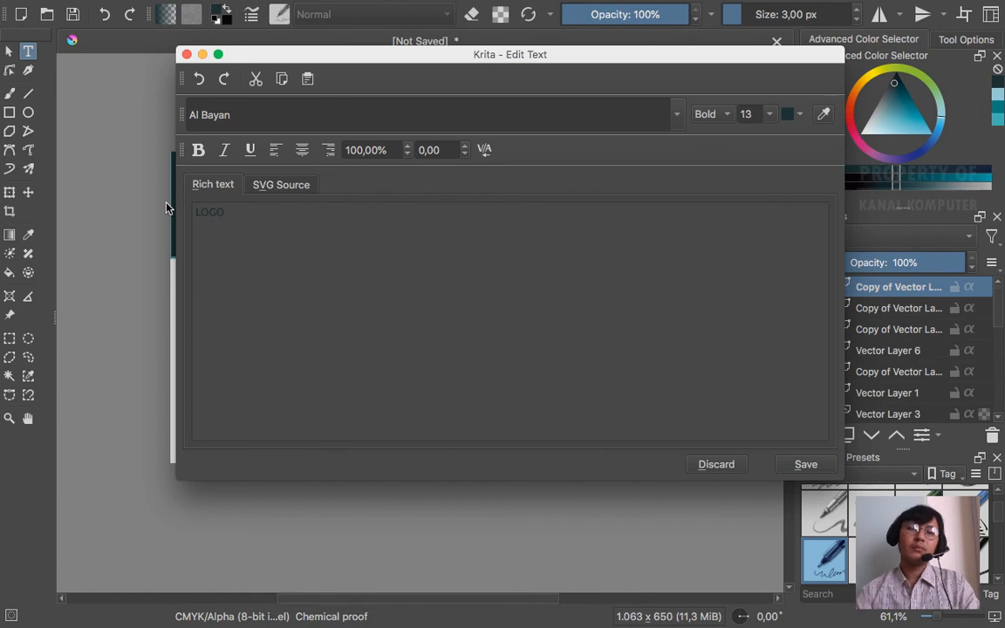
left_click(800, 115)
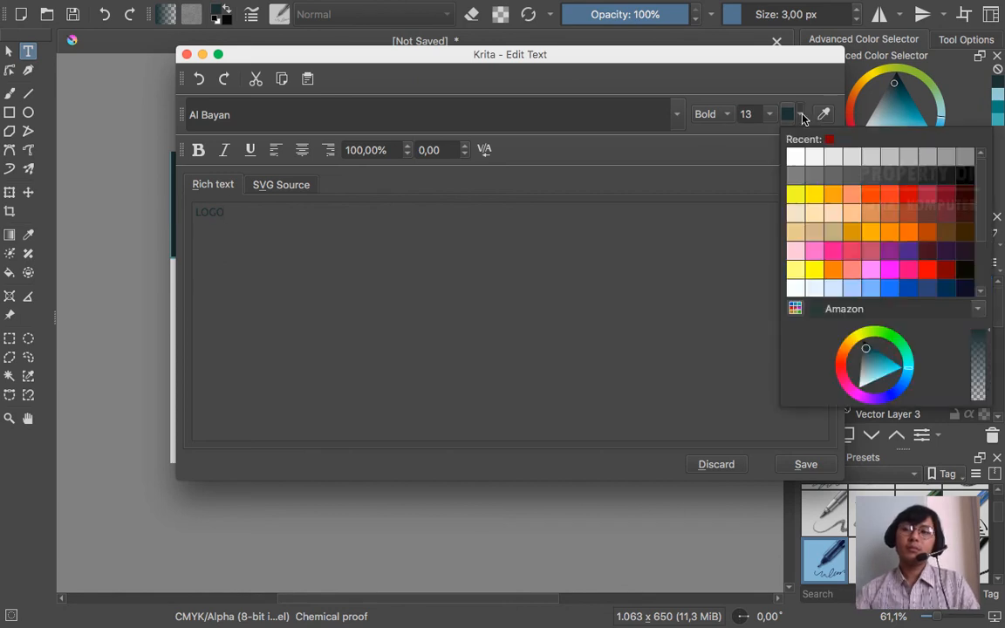
left_click(799, 91)
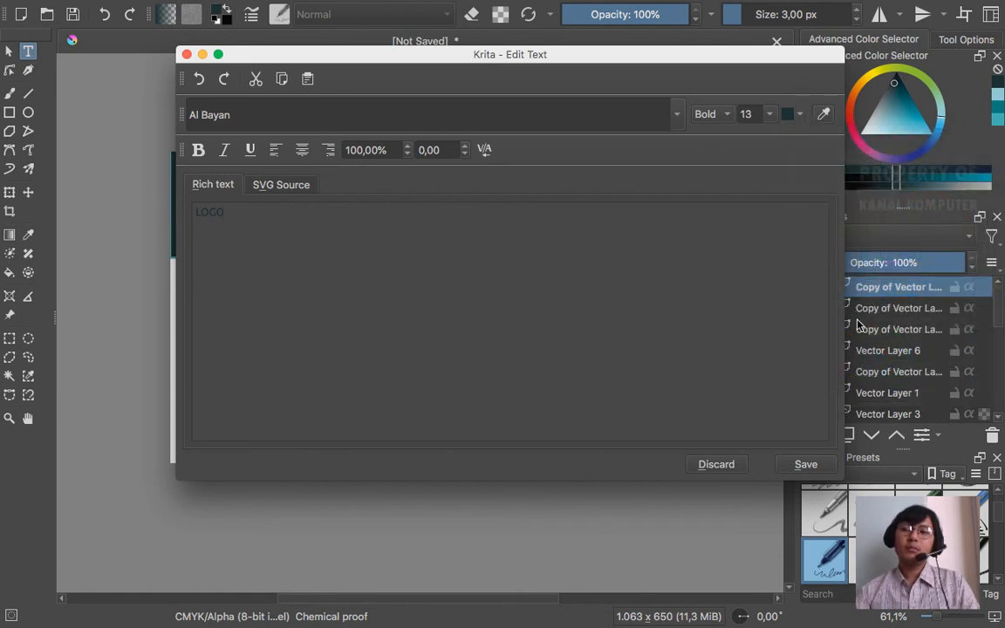
left_click(805, 464)
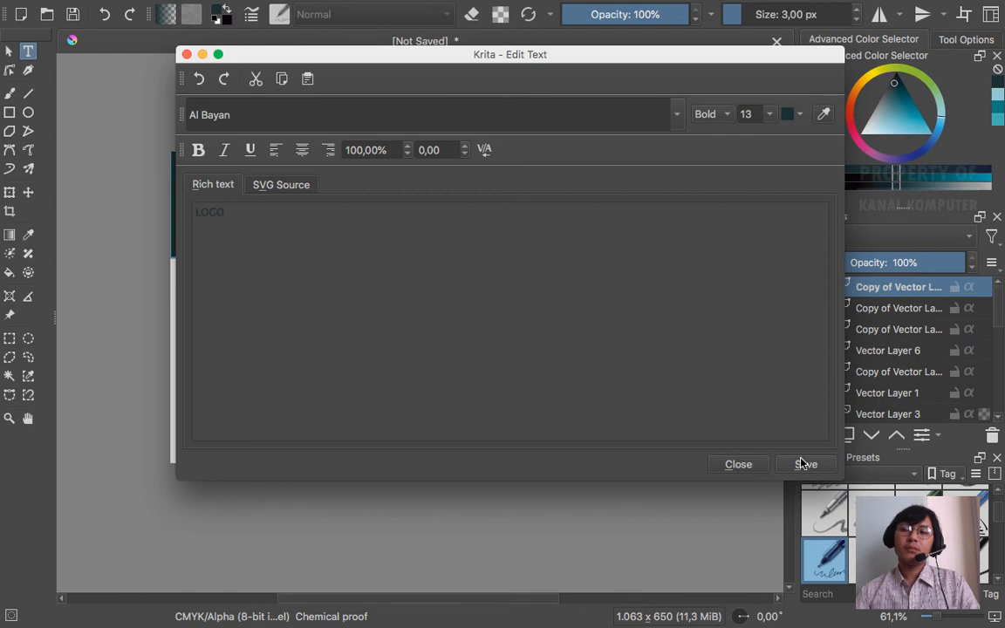
- Enlarge the LOGO font size and shift the text slightly left
left_click(771, 115)
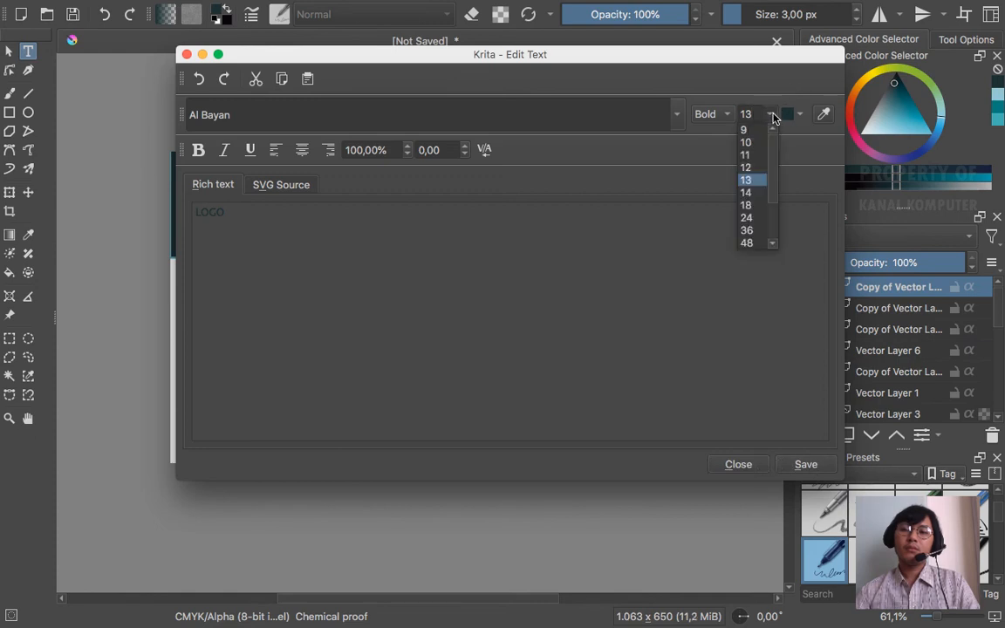
left_click(755, 216)
left_click(803, 464)
left_click(750, 465)
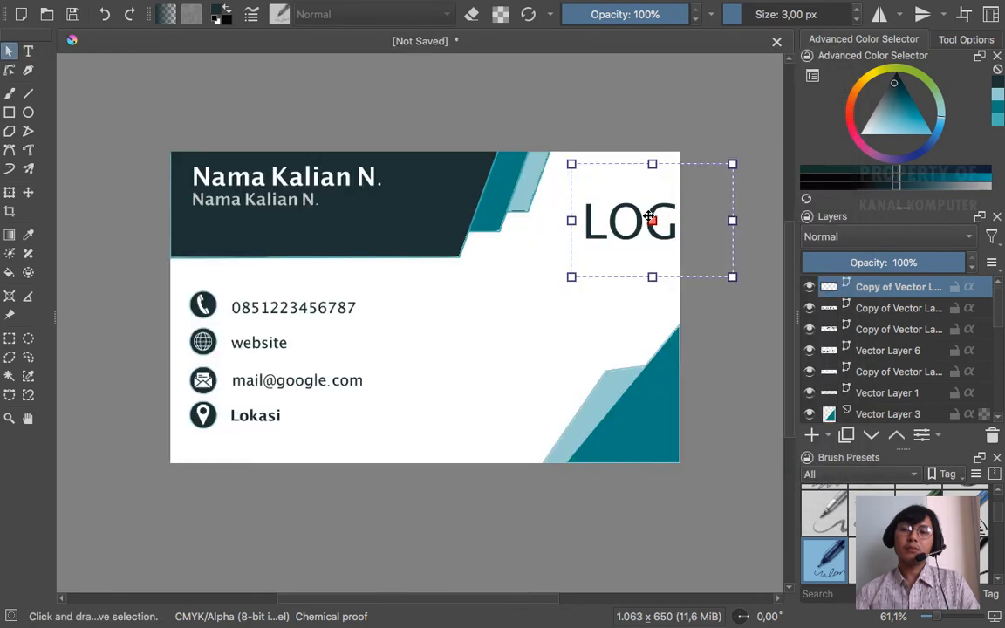
left_click(11, 193)
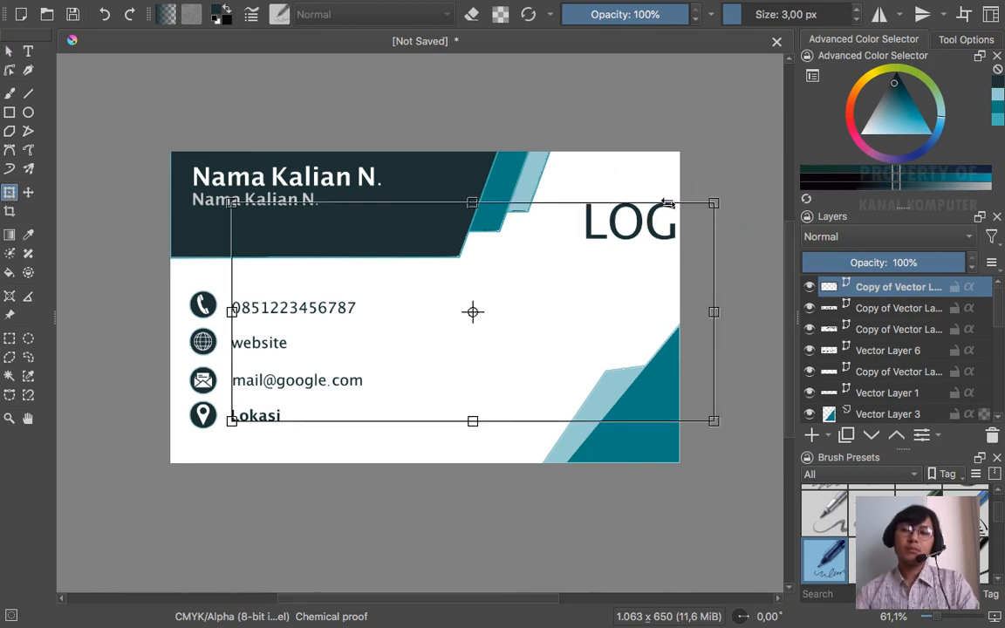
left_click(9, 50)
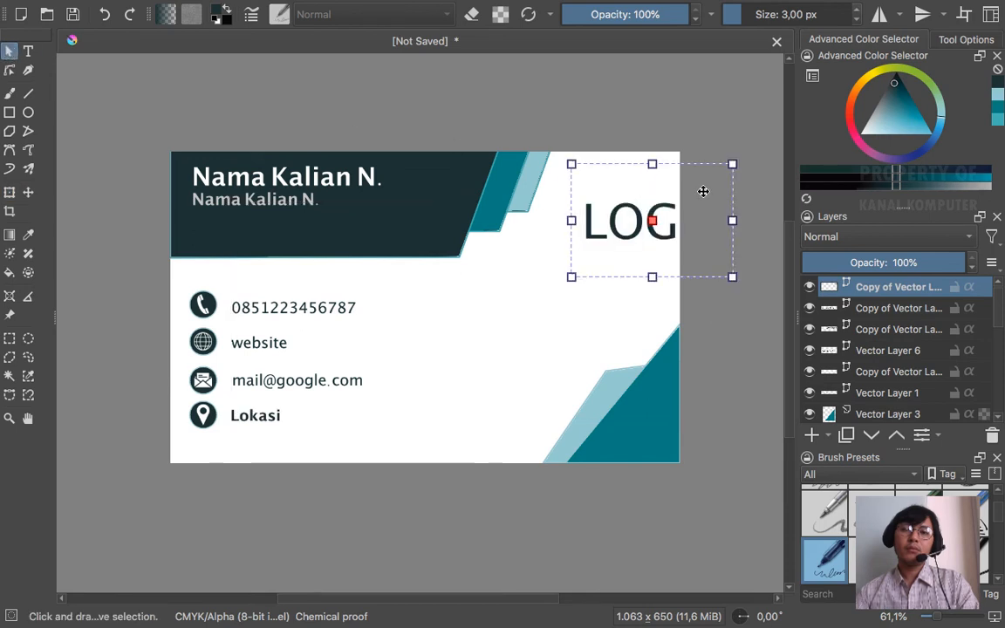
left_click_drag(641, 217, 599, 204)
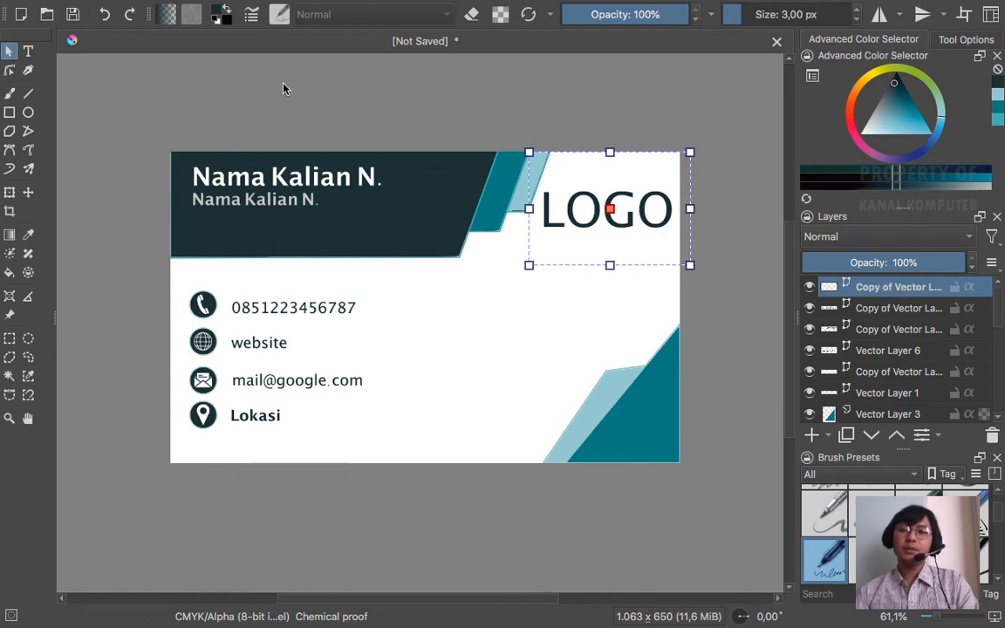
- Delete the old LOGO text and add a new vector layer
key("Delete")
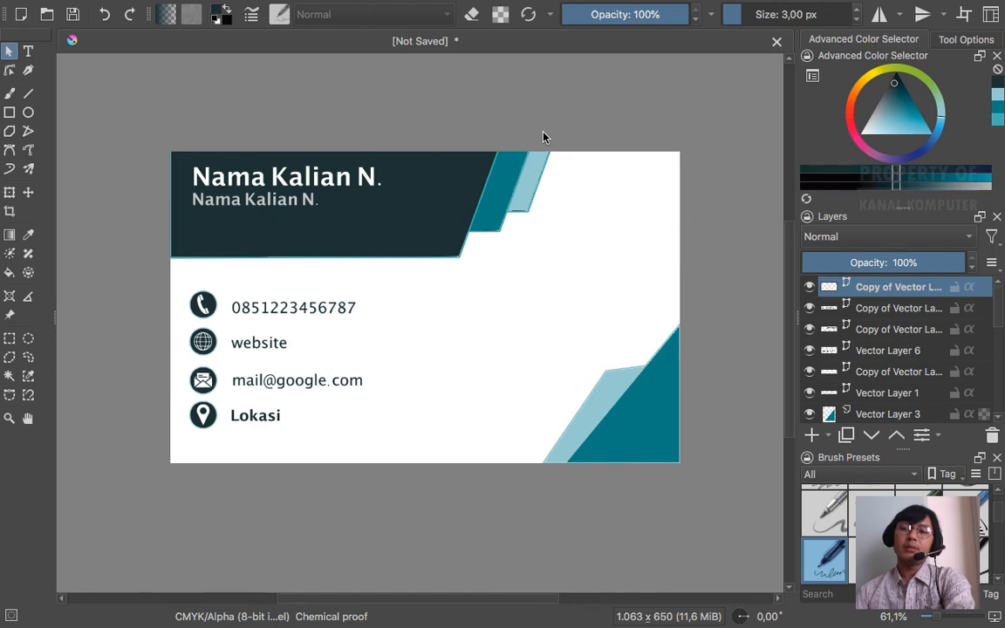
left_click(824, 435)
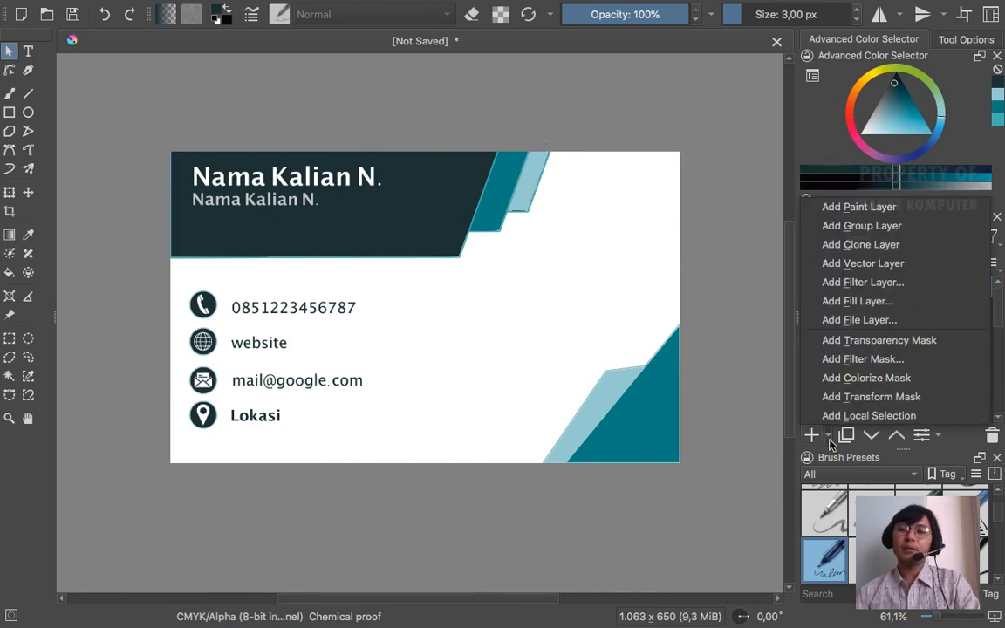
left_click(860, 262)
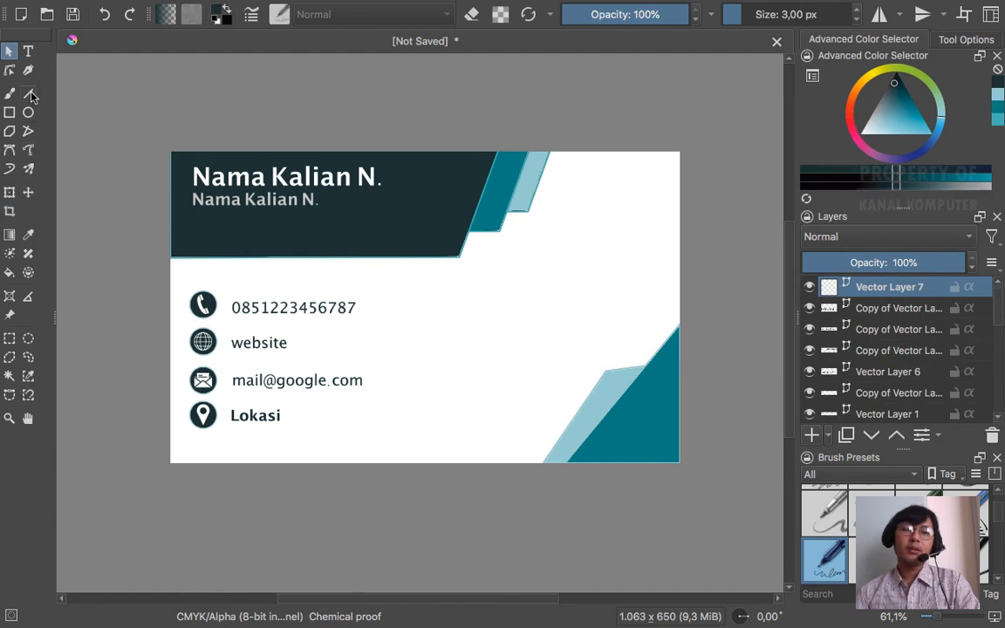
- Draw a text box and enter 'LOGO' at font size 18
left_click(28, 53)
left_click_drag(581, 186, 671, 231)
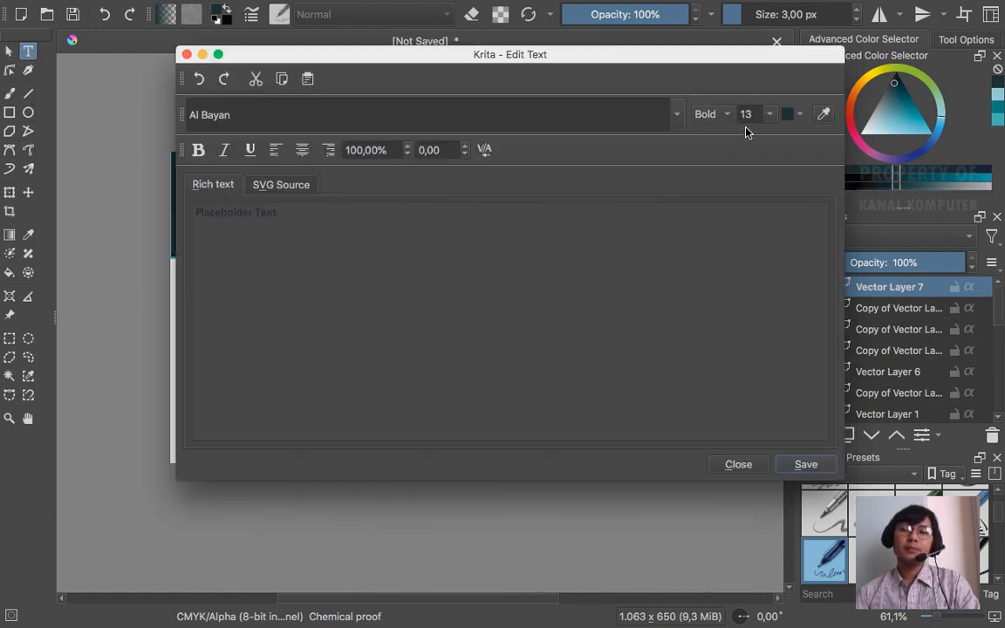
left_click(769, 114)
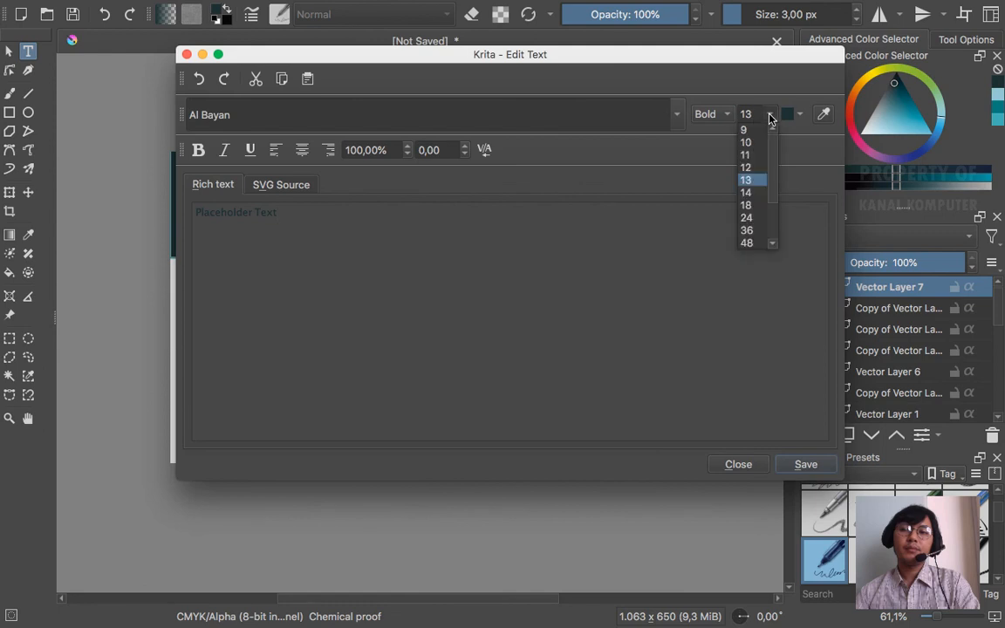
left_click(756, 205)
left_click_drag(312, 215, 175, 198)
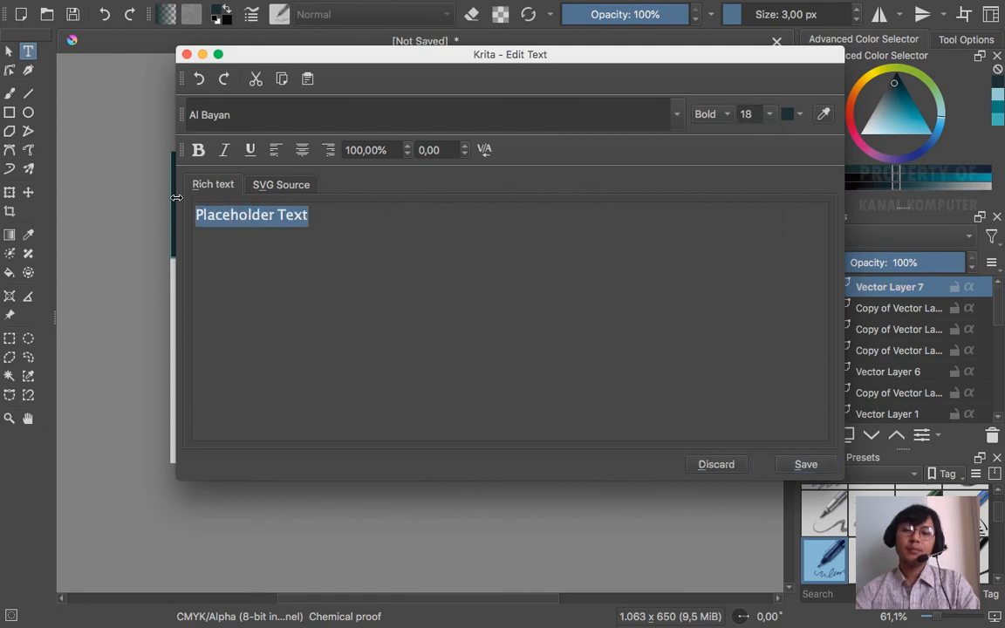
key("BackSpace")
type("LOGO")
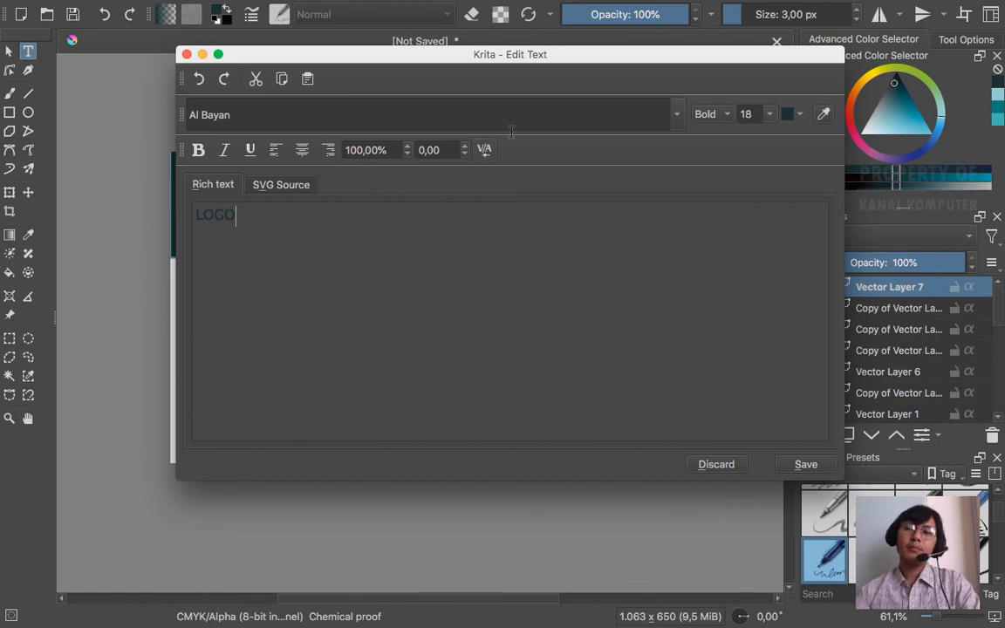
left_click(806, 466)
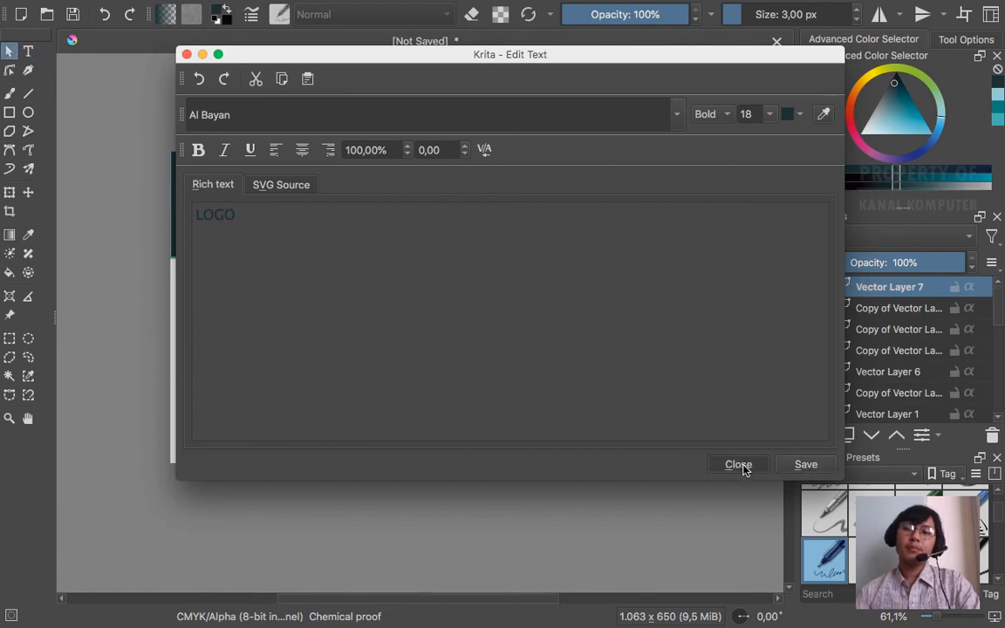
left_click(731, 464)
- Position LOGO in the card's top-right corner, adjusting it up, right and slightly down
left_click_drag(637, 216, 609, 221)
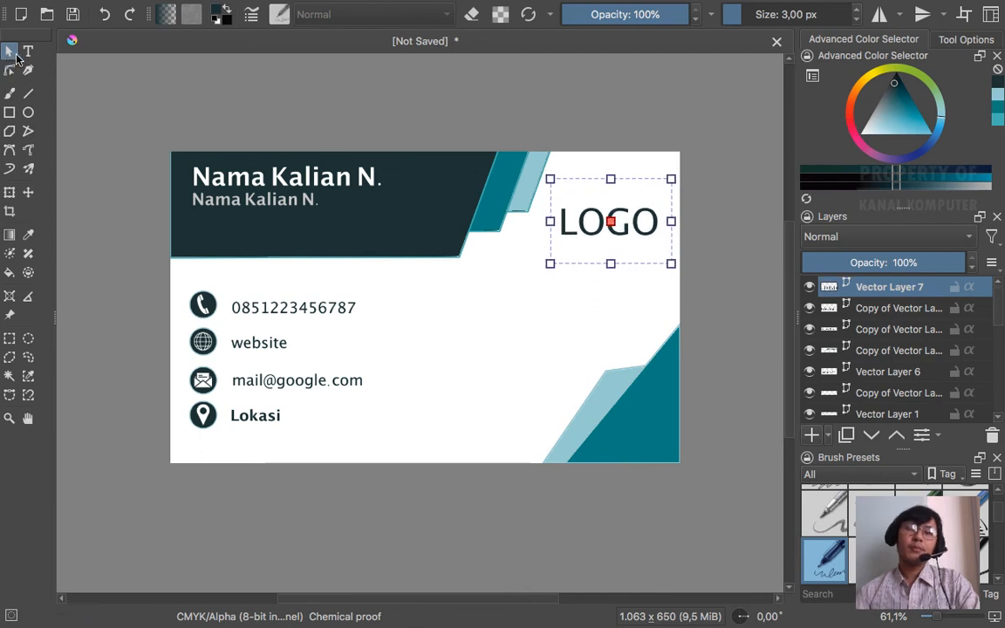
left_click(130, 66)
left_click(610, 219)
left_click_drag(611, 220, 622, 201)
left_click(678, 116)
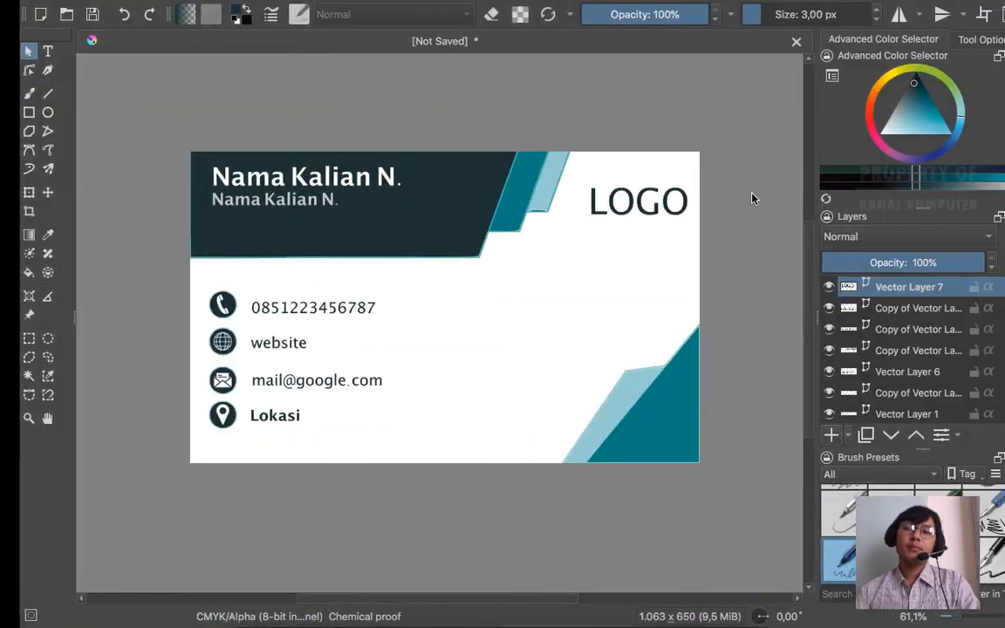
left_click(638, 199)
left_click_drag(638, 199, 636, 211)
- Change the LOGO font size to 14
double_click(618, 211)
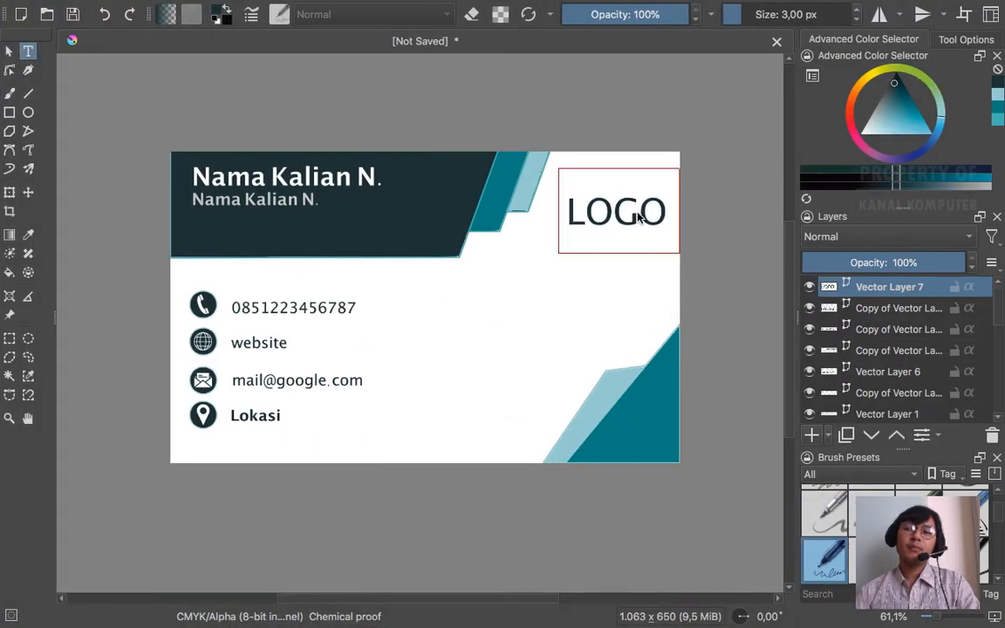
double_click(611, 217)
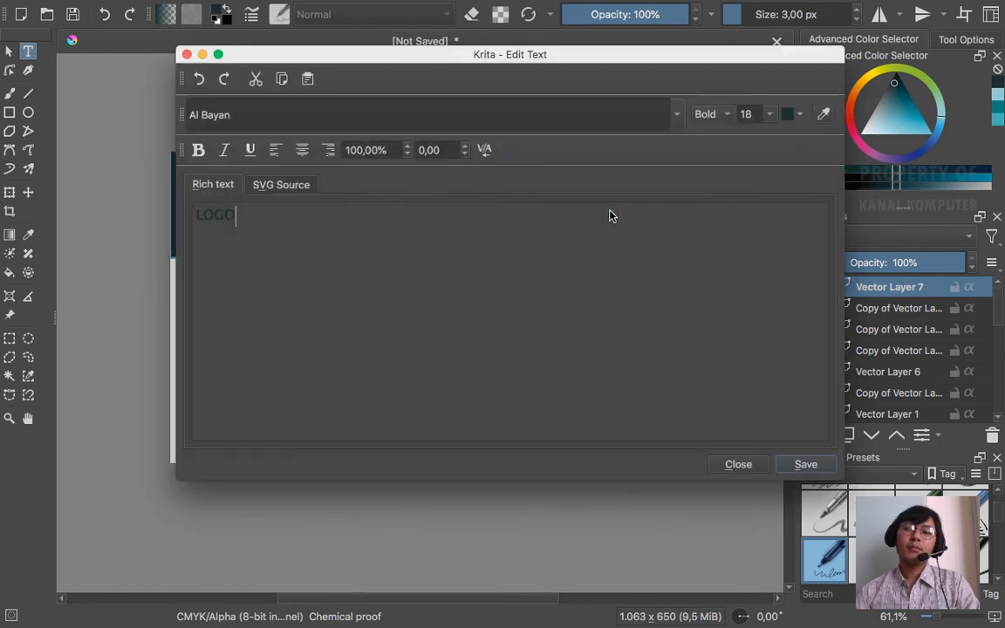
left_click(769, 114)
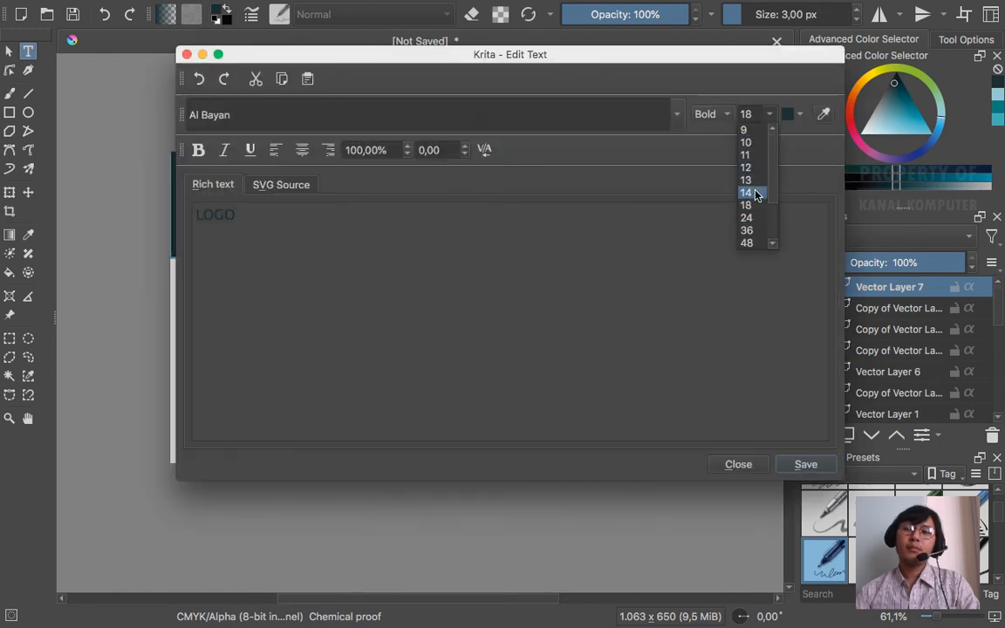
left_click(751, 193)
left_click(804, 463)
left_click(742, 468)
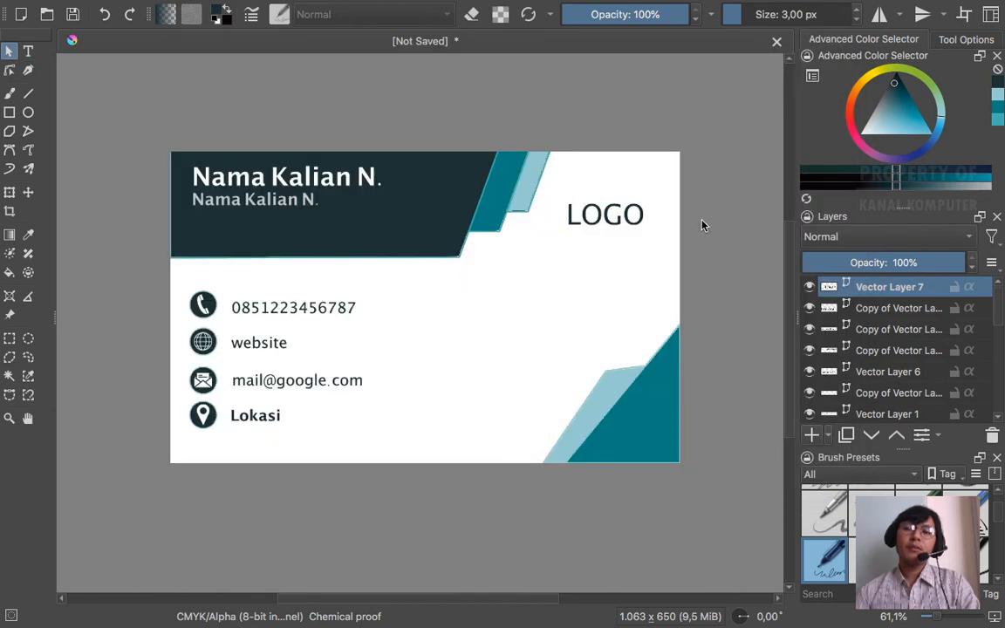
- Nudge LOGO with arrow keys to fine-tune its corner position, then deselect it
left_click(635, 217)
key("Right")
key("Right")
key("Left")
key("Down")
key("Down")
key("Up")
key("Up")
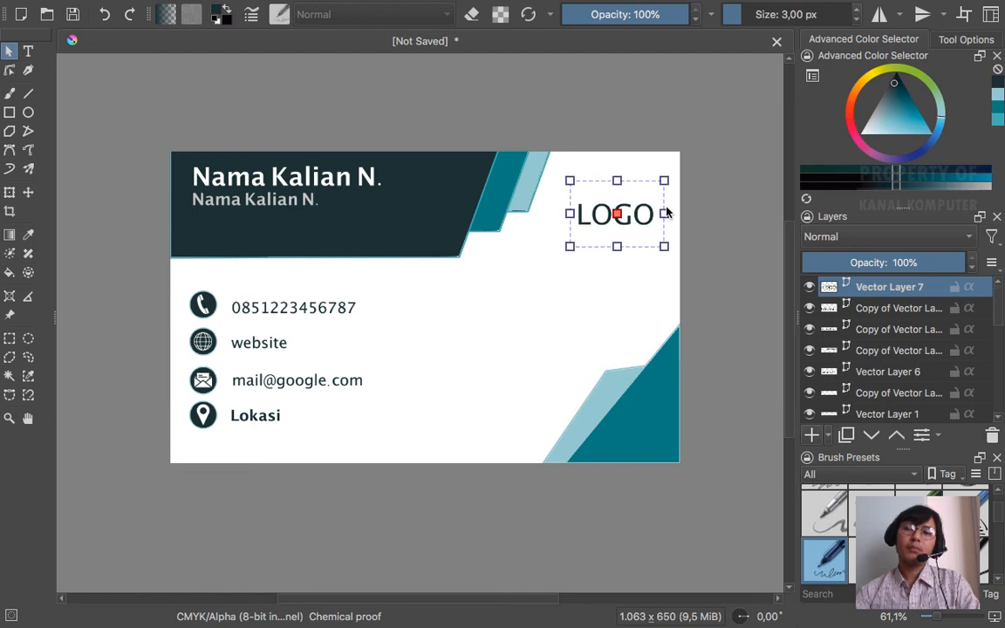
key("Right")
key("Right")
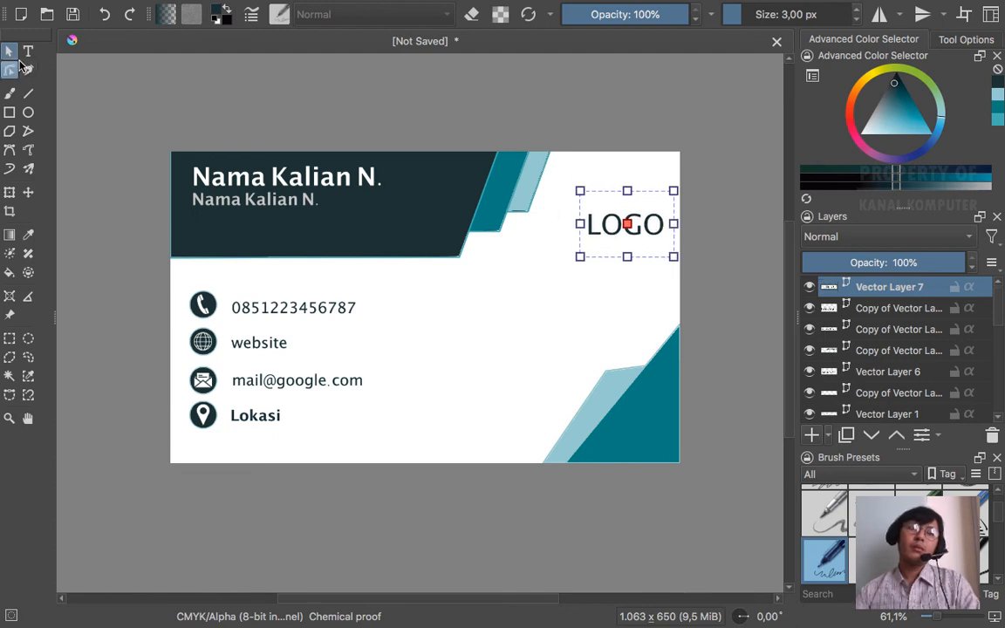
left_click(202, 97)
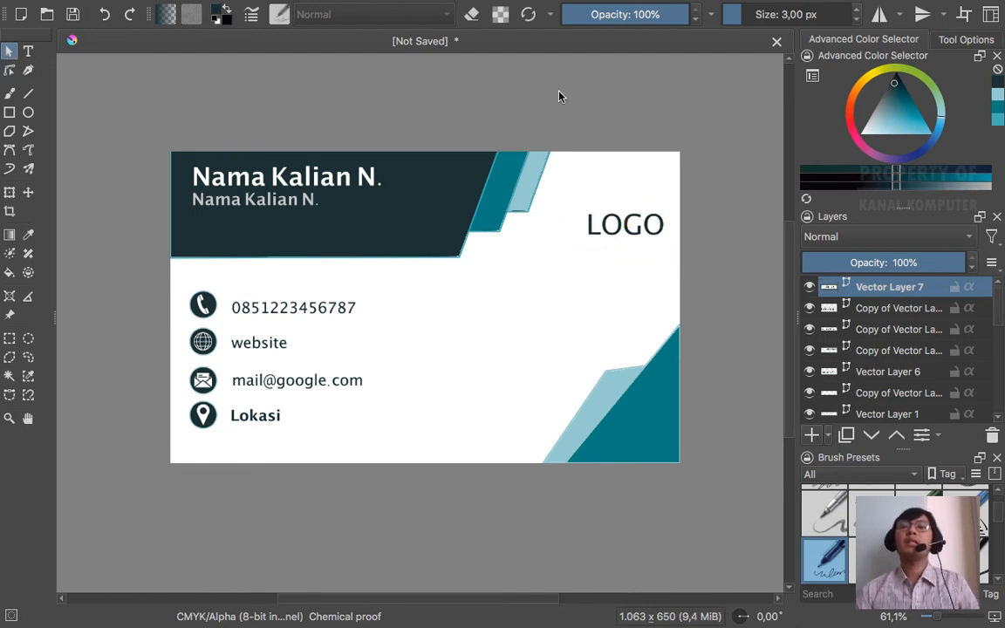
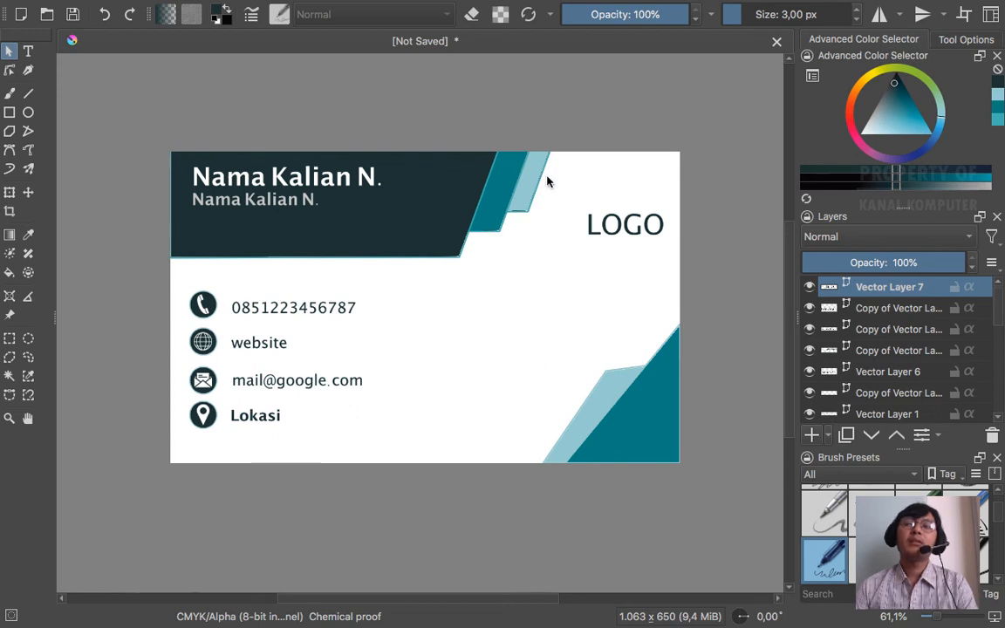
- Set up Save As with JPEG image format, file name BAHIAN BELAKANG, and Documents as the destination
mouse_move(160, 4)
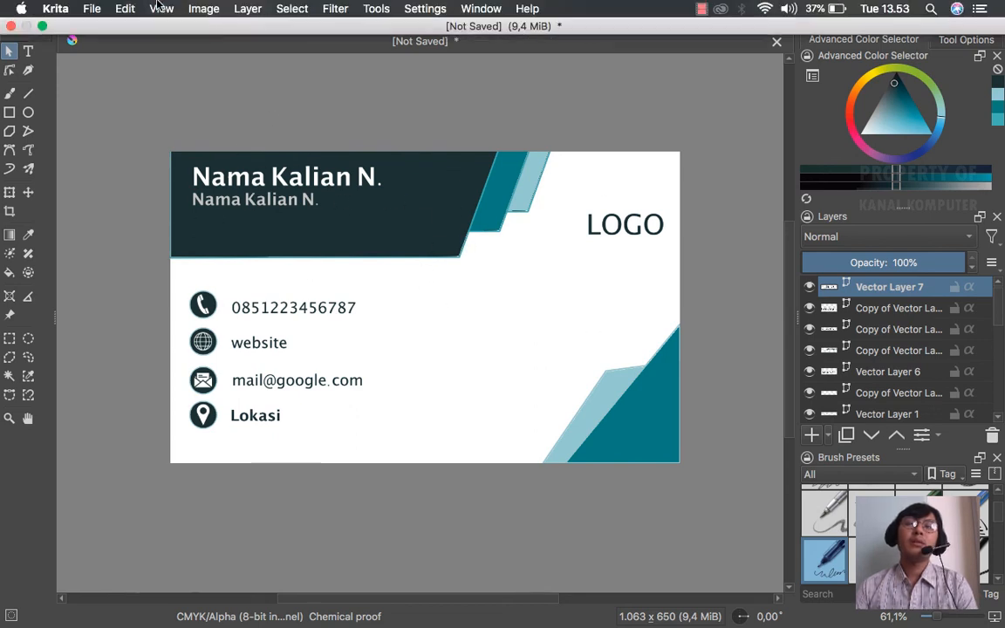
left_click(93, 10)
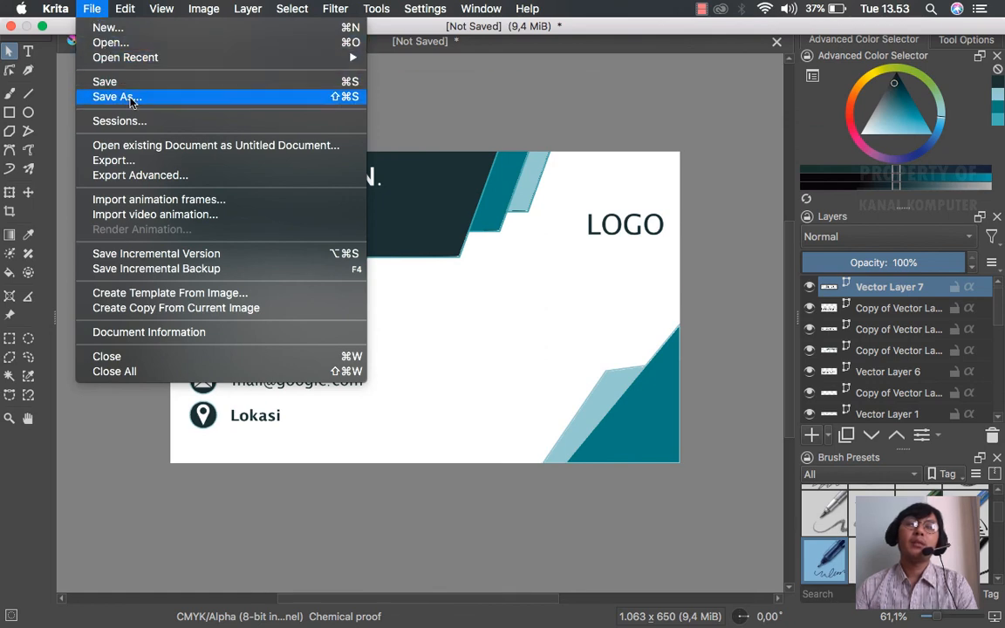
key("Escape")
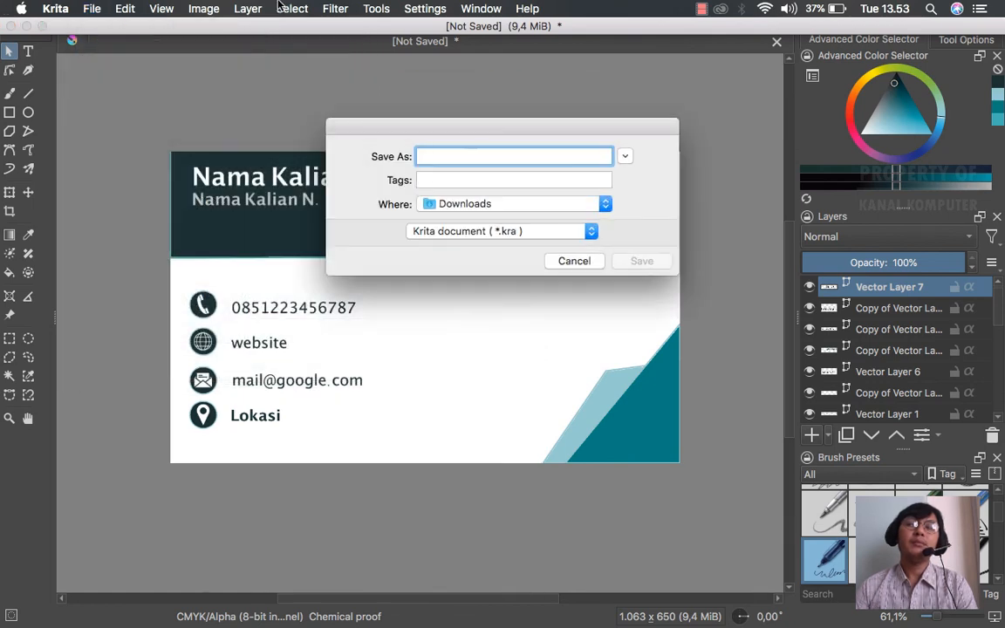
left_click(589, 231)
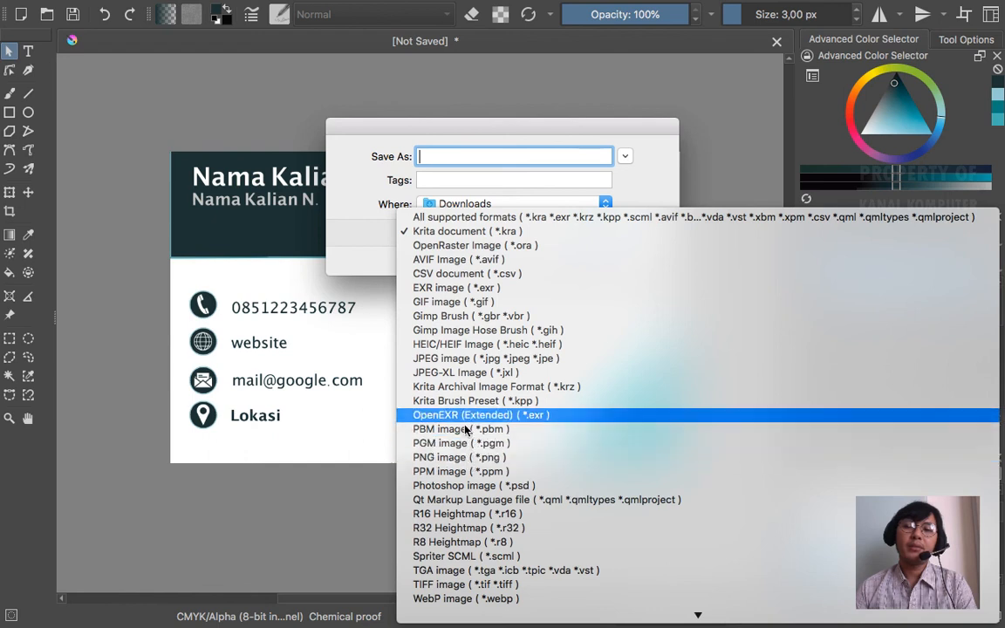
left_click(459, 359)
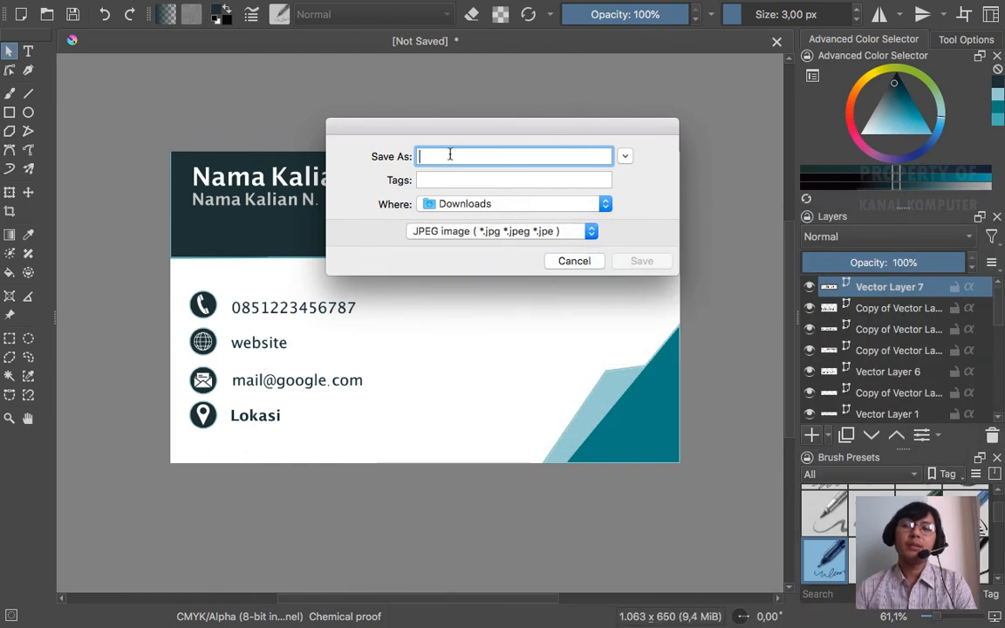
type("B")
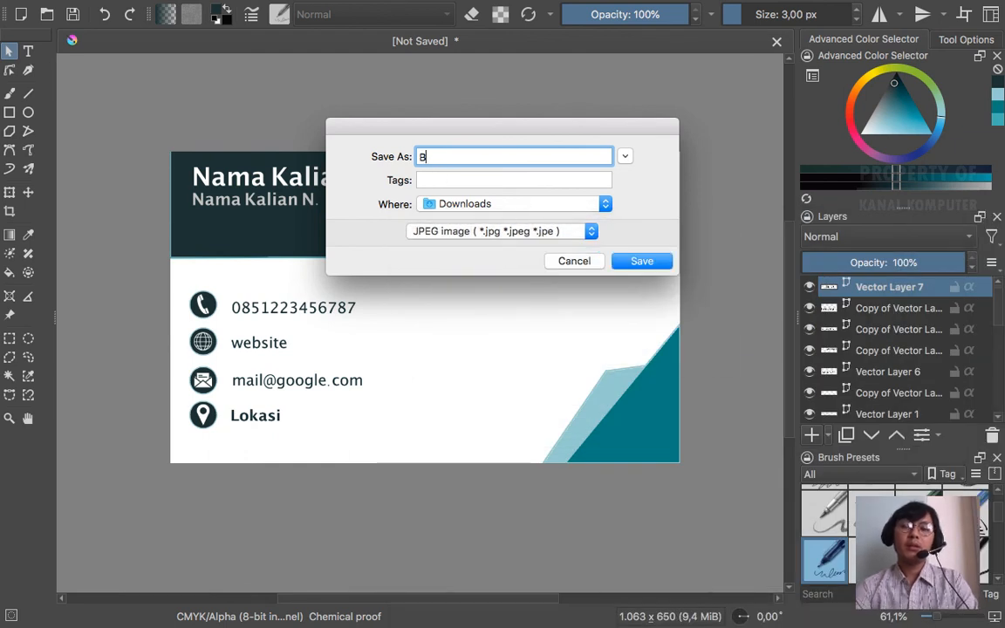
type("AHIAN BELAKANG")
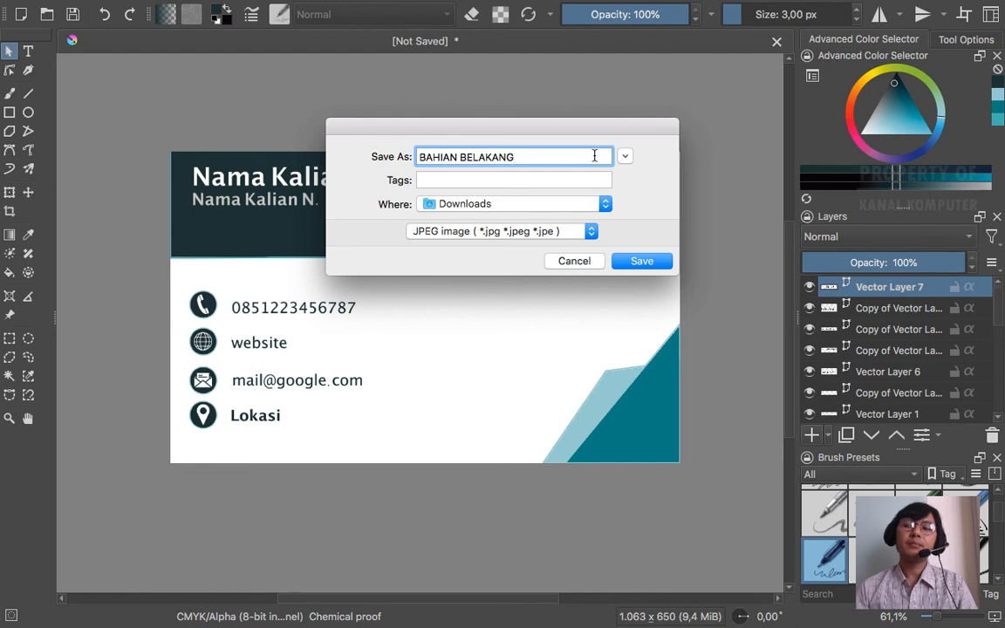
left_click(607, 204)
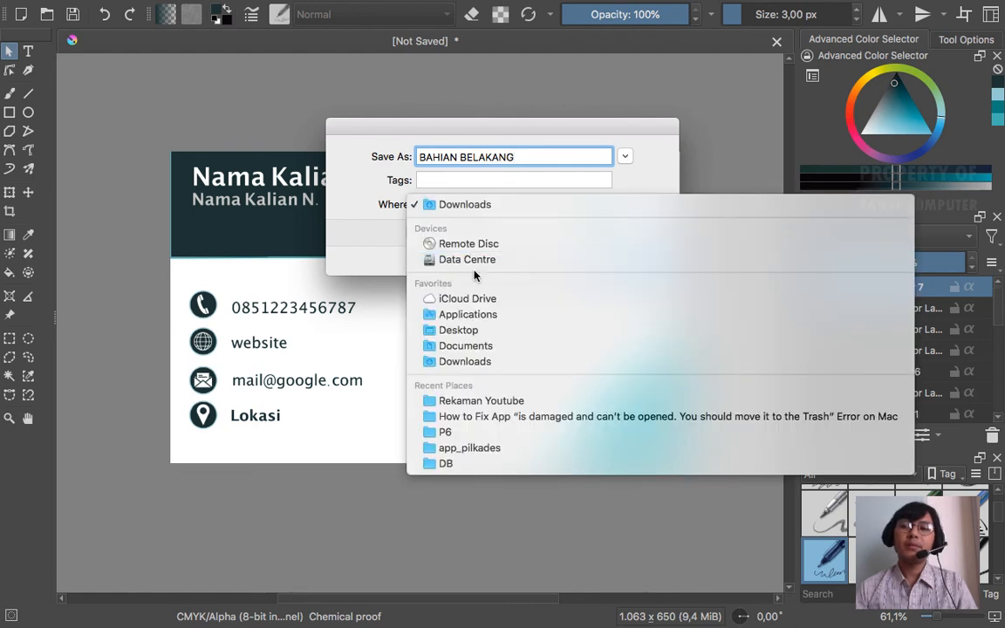
left_click(491, 346)
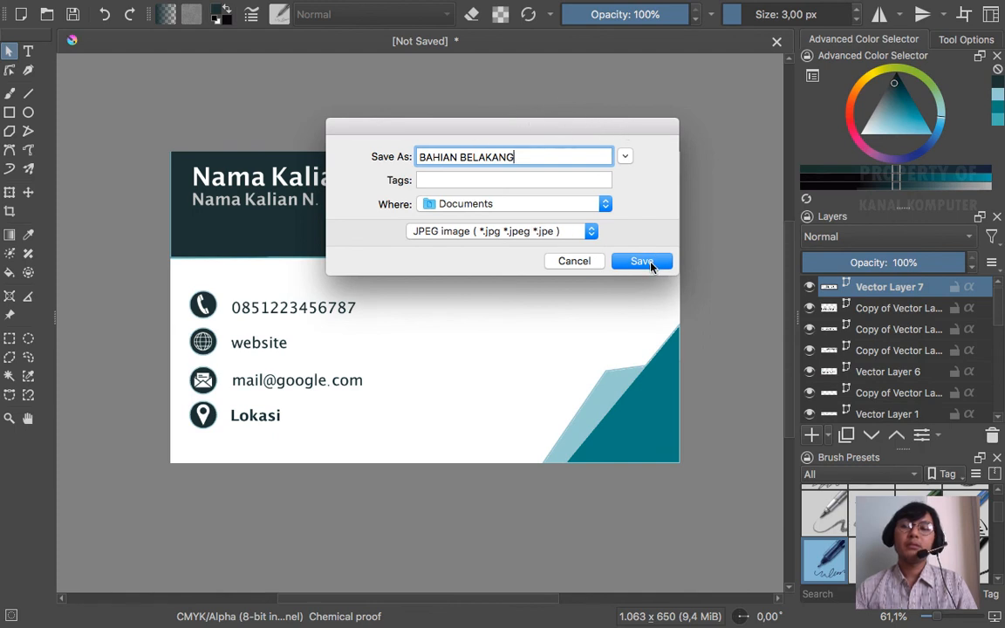
left_click_drag(625, 130, 631, 131)
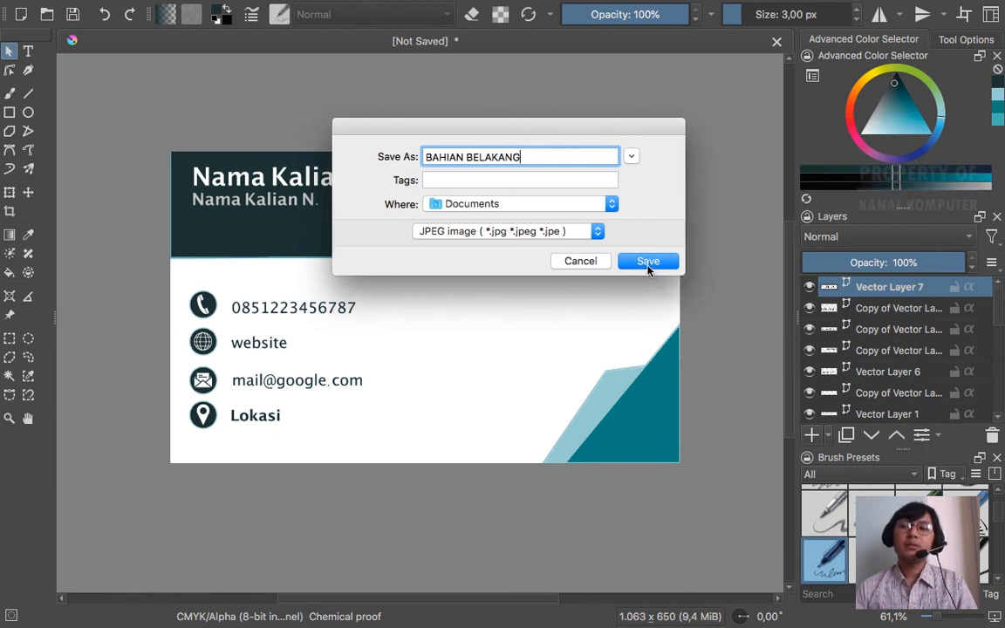
- Export BAHIAN BELAKANG.jpg at 100% JPEG quality, then switch away from Krita
left_click(647, 263)
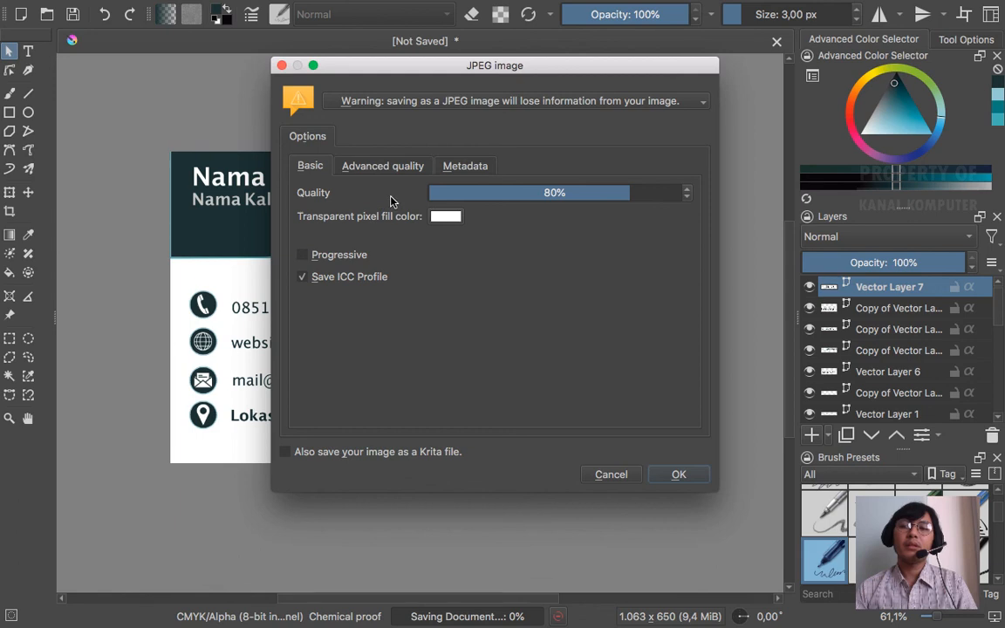
left_click_drag(631, 194, 703, 193)
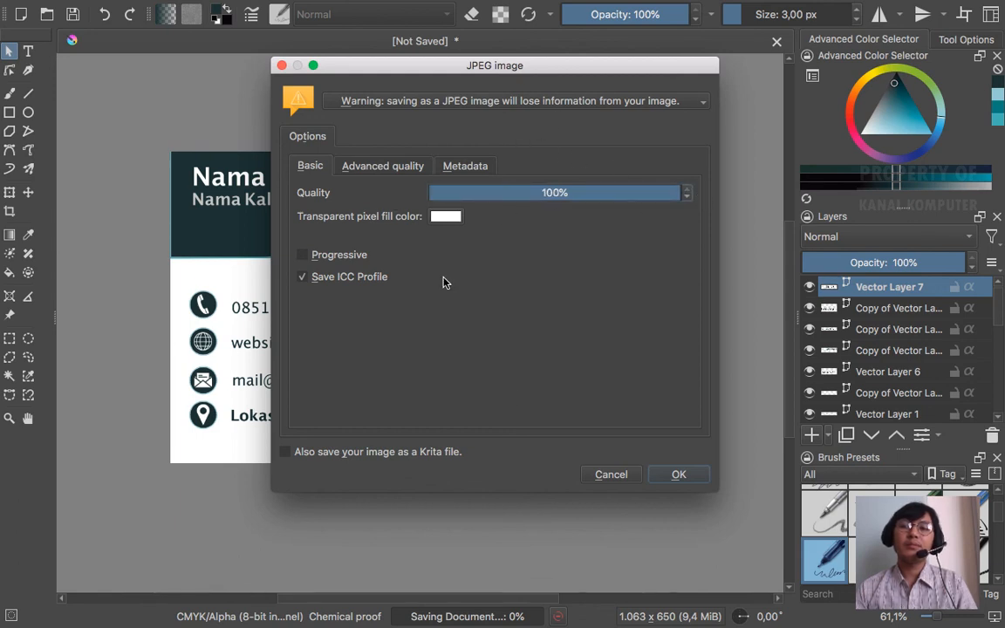
left_click(679, 474)
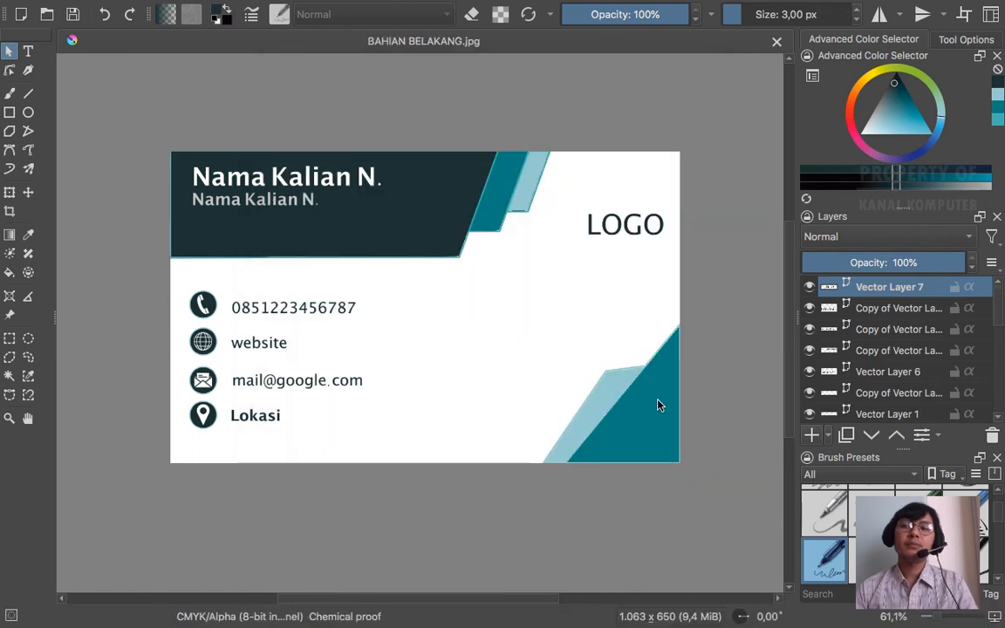
key("ctrl+Left")
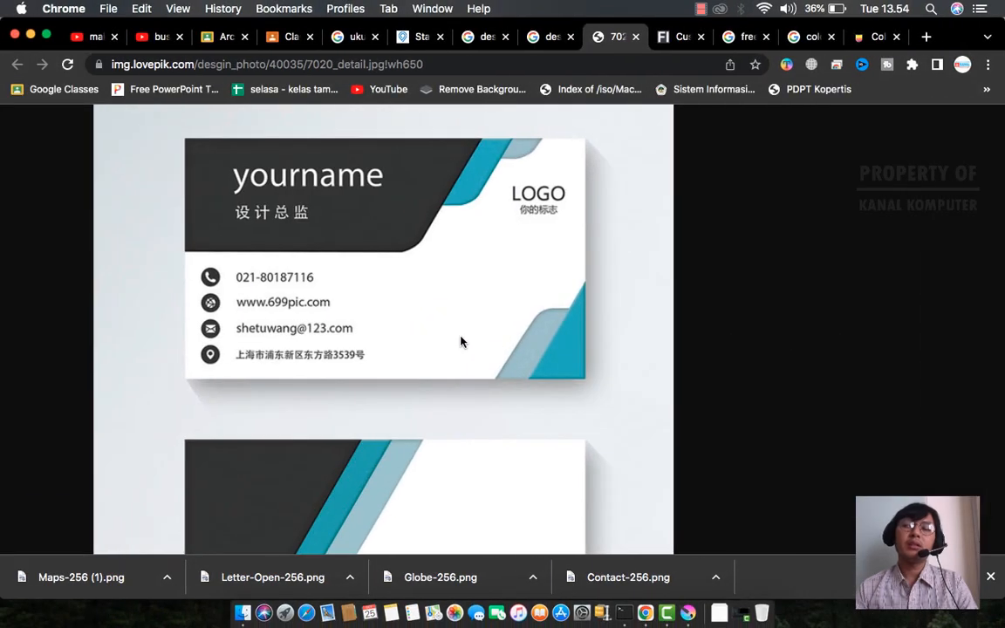
- In Finder's Documents folder, Quick Look BAHIAN BELAKANG.jpg to check the exported card
left_click(244, 600)
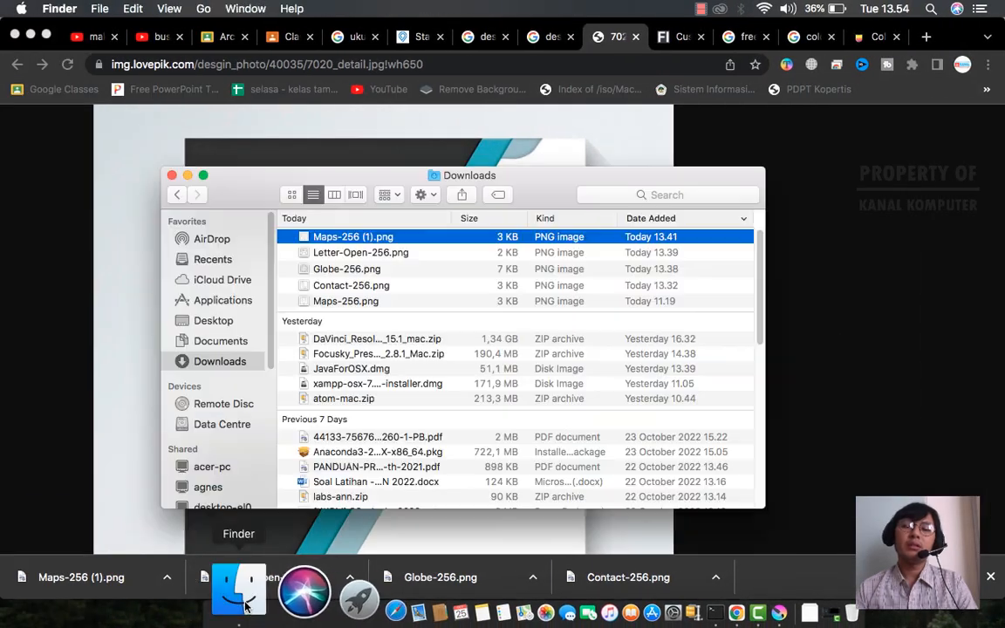
left_click(234, 341)
left_click(341, 249)
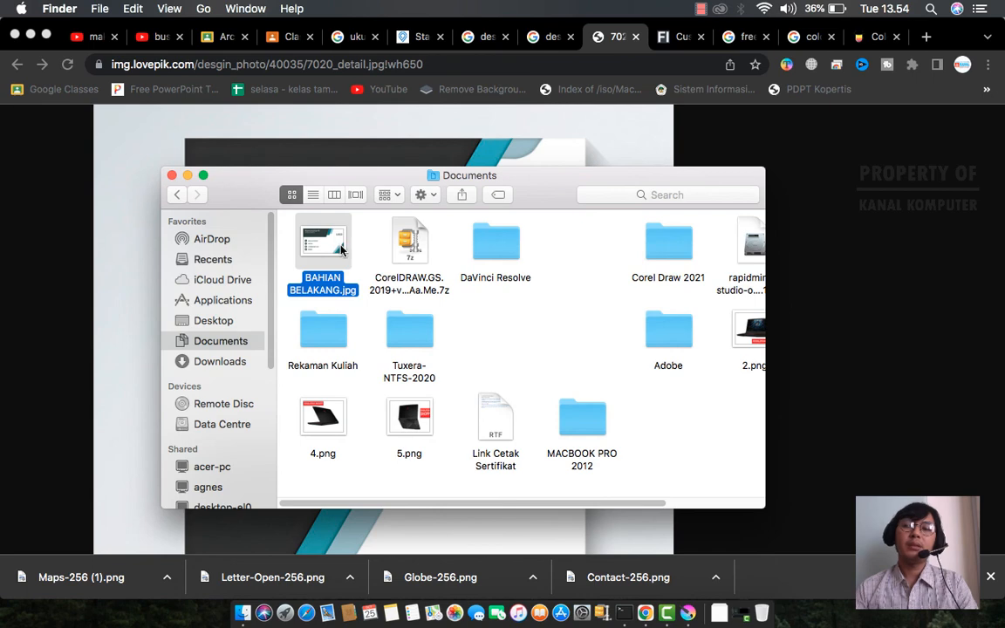
key("space")
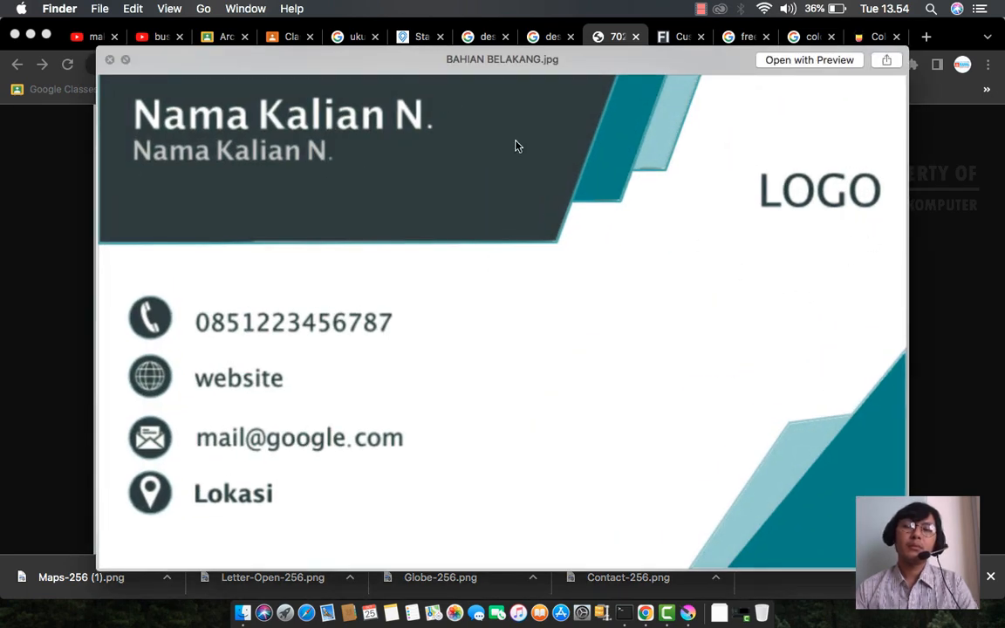
left_click(109, 60)
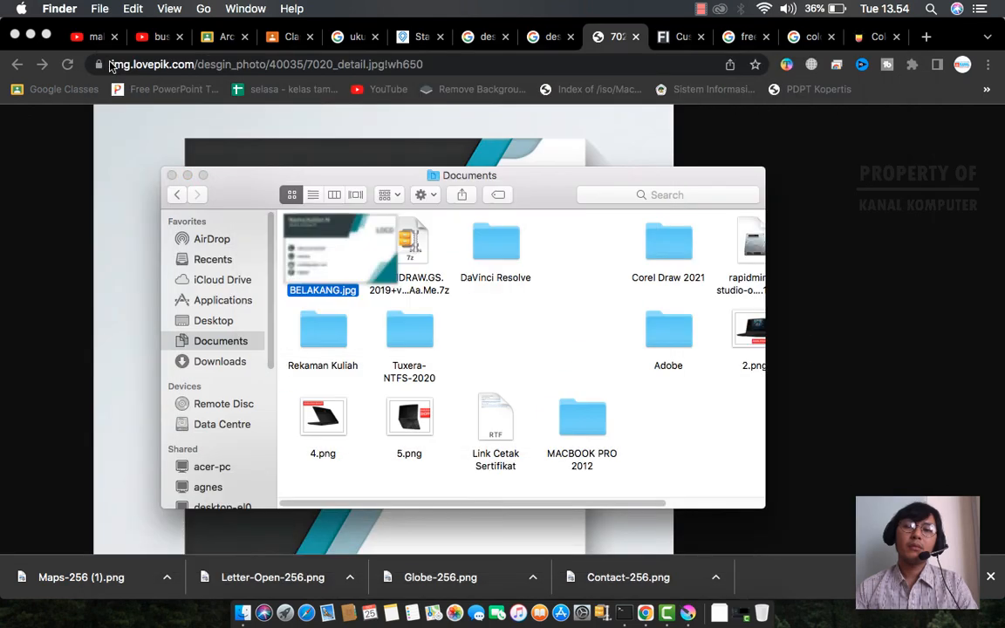
- Open BAHIAN BELAKANG.jpg in the full image viewer, then preview it again with Quick Look
double_click(297, 231)
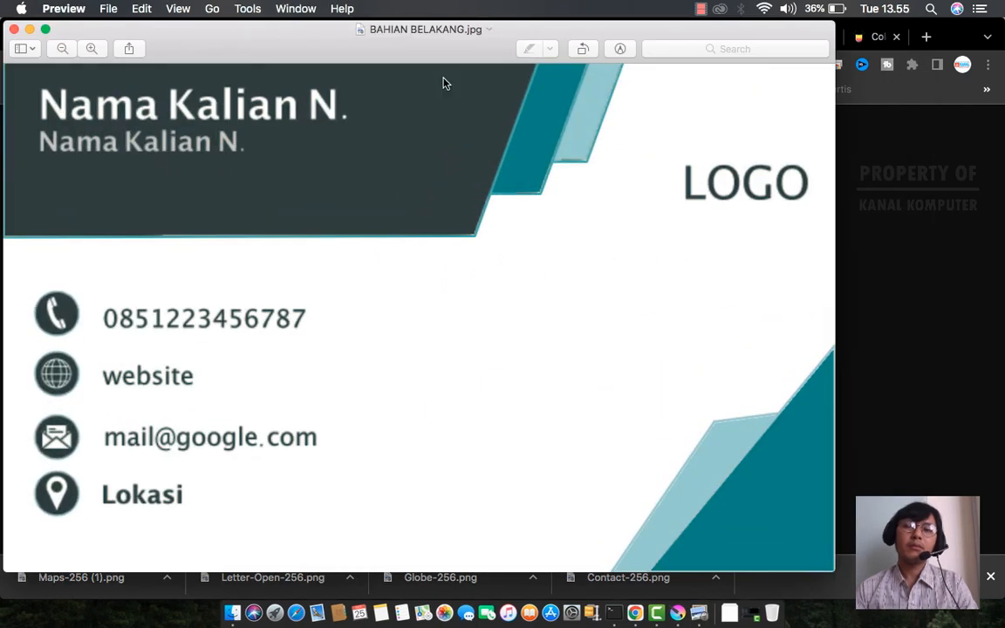
left_click_drag(283, 53, 366, 49)
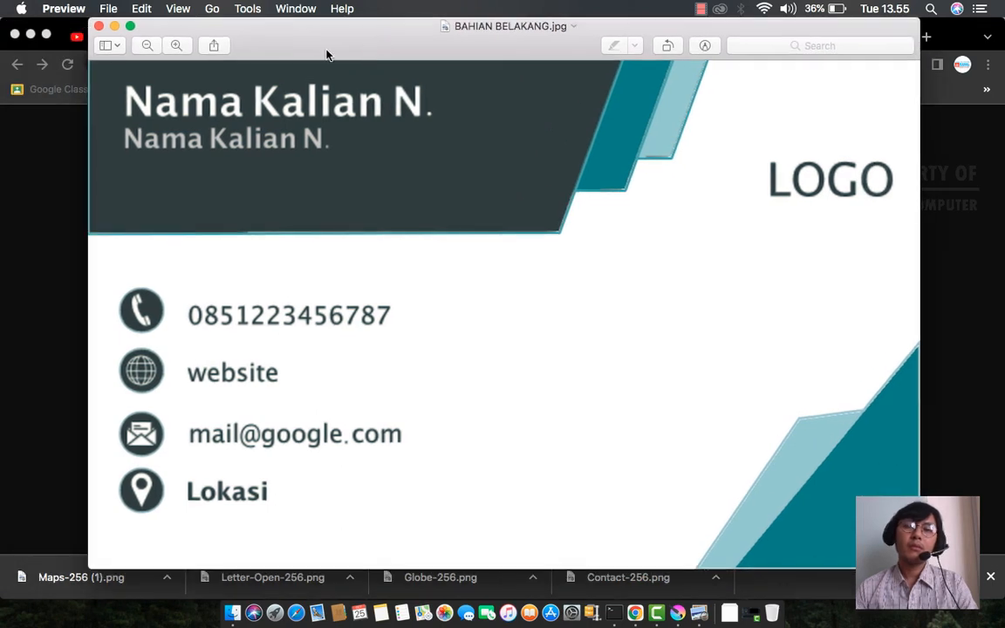
left_click(99, 27)
left_click(318, 228)
key("space")
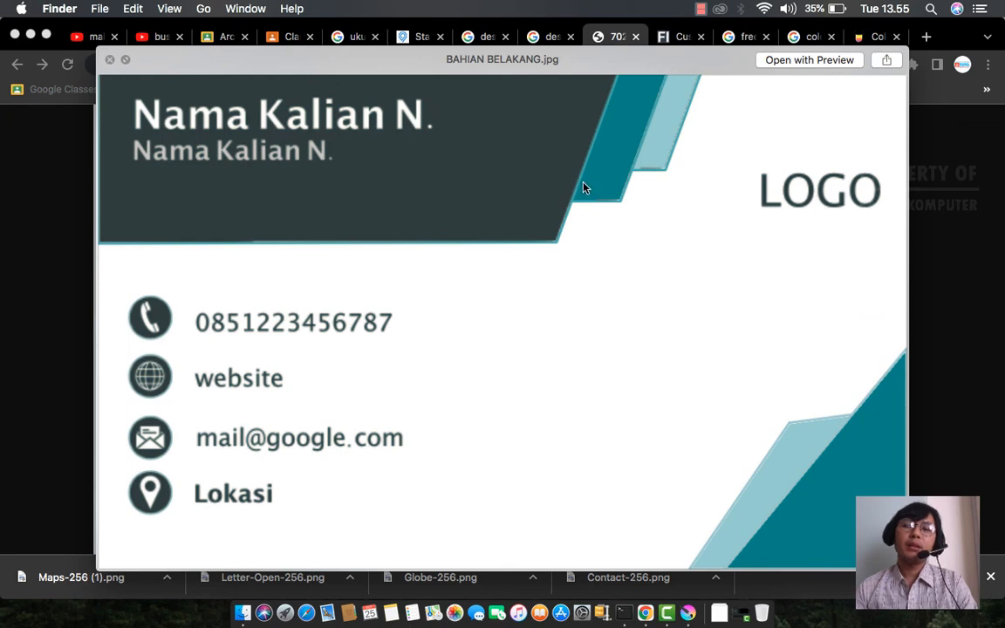
left_click(110, 60)
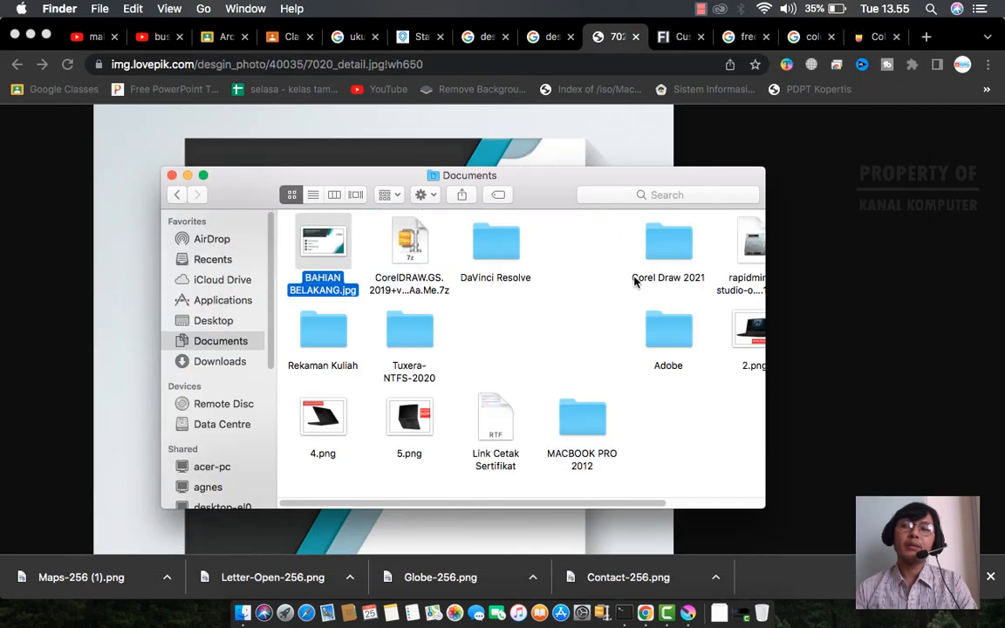
- Reselect BAHIAN BELAKANG.jpg and preview the finished business card once more
left_click(587, 280)
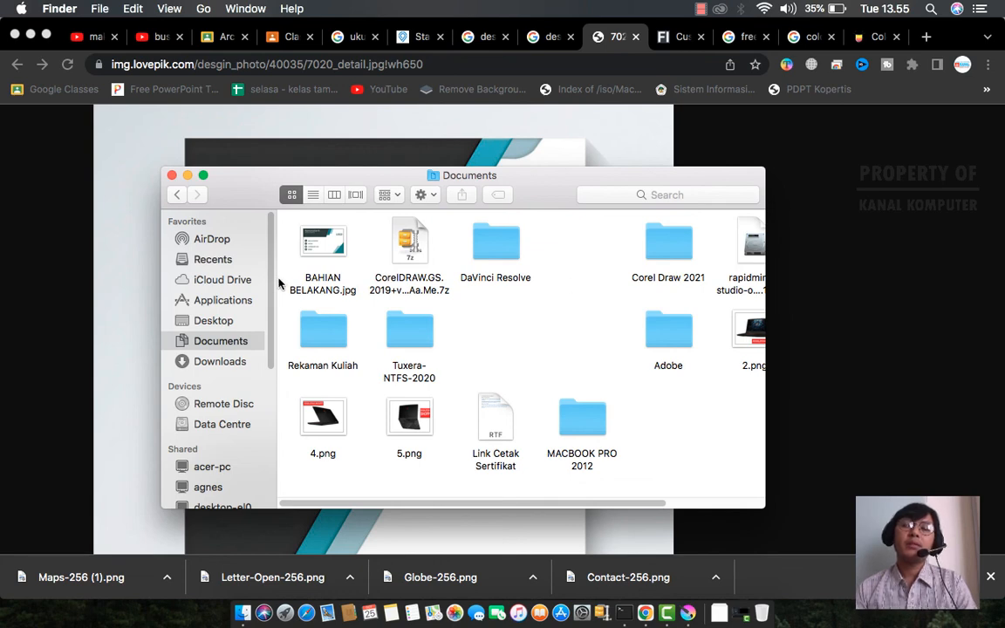
left_click(297, 223)
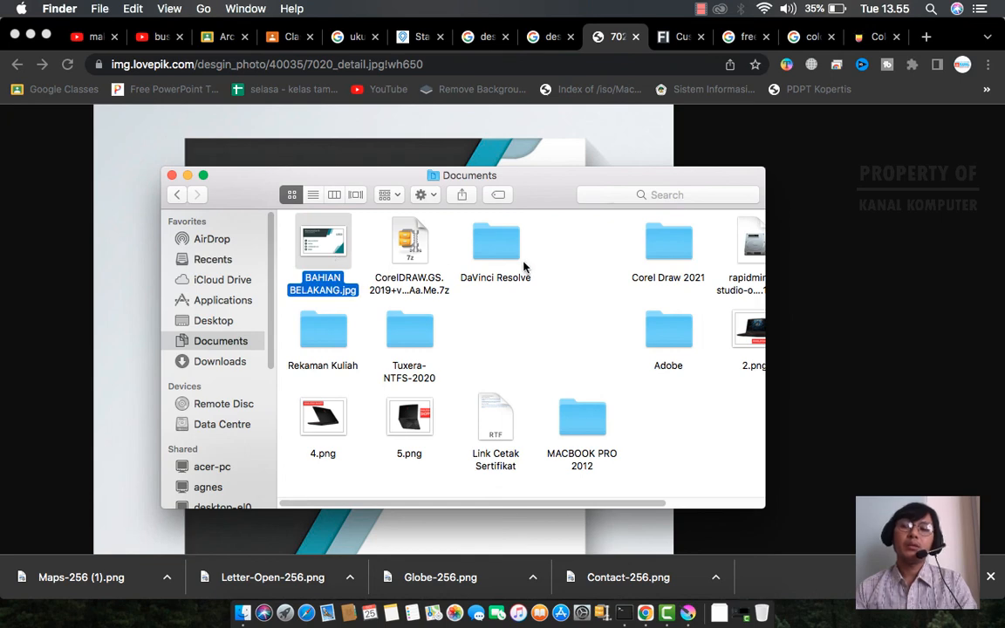
key("space")
left_click_drag(353, 49, 375, 55)
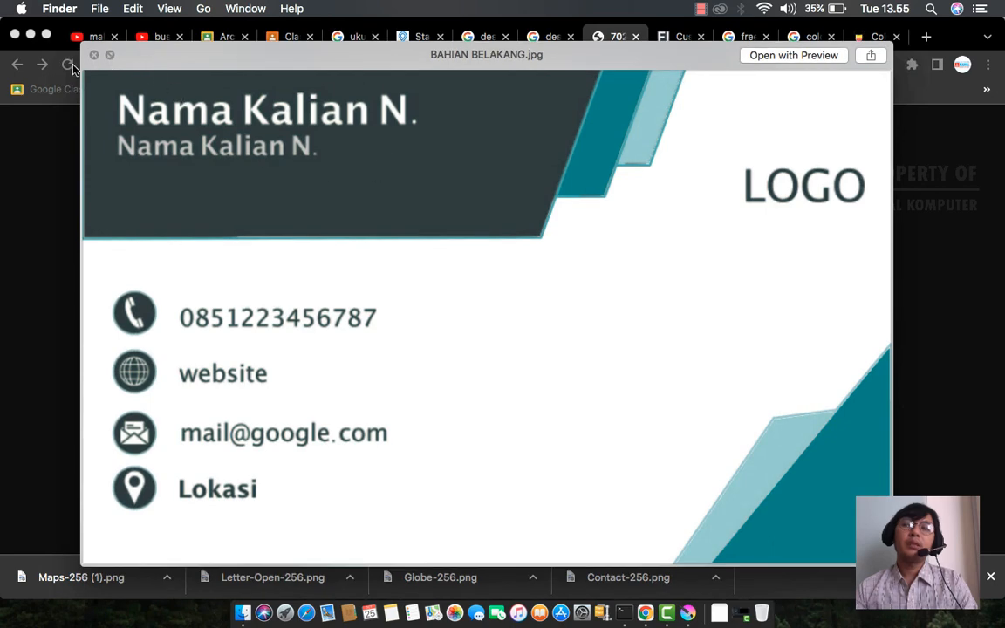